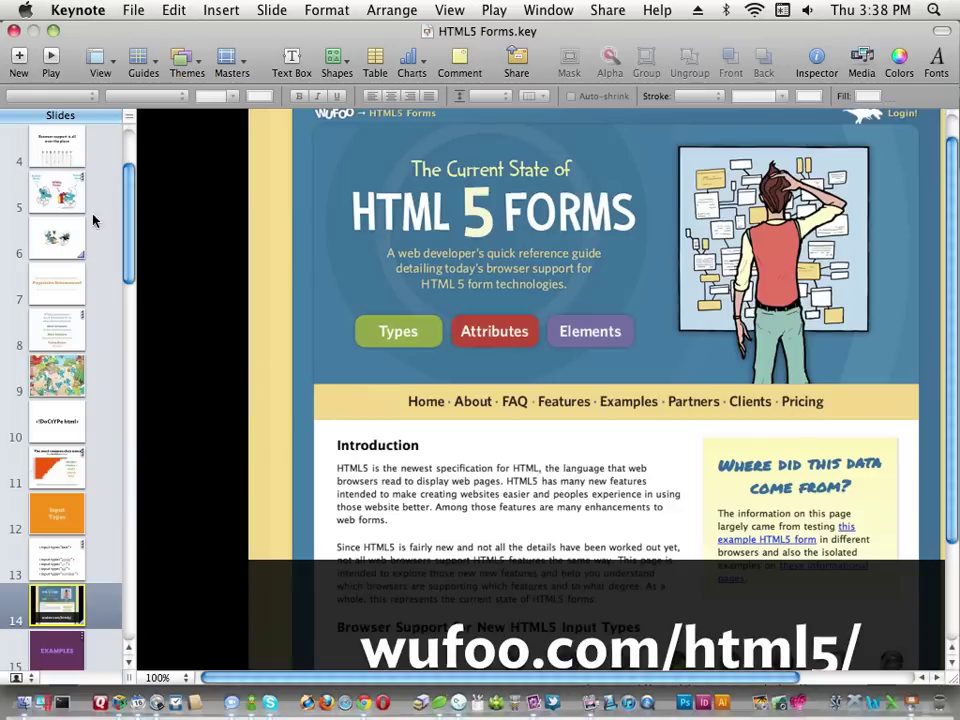
- Put away the HTML5 Forms.key presentation window and switch to the wufoo.com/html5 page in Chrome
scroll(85, 583, "down", 6)
scroll(85, 580, "up", 8)
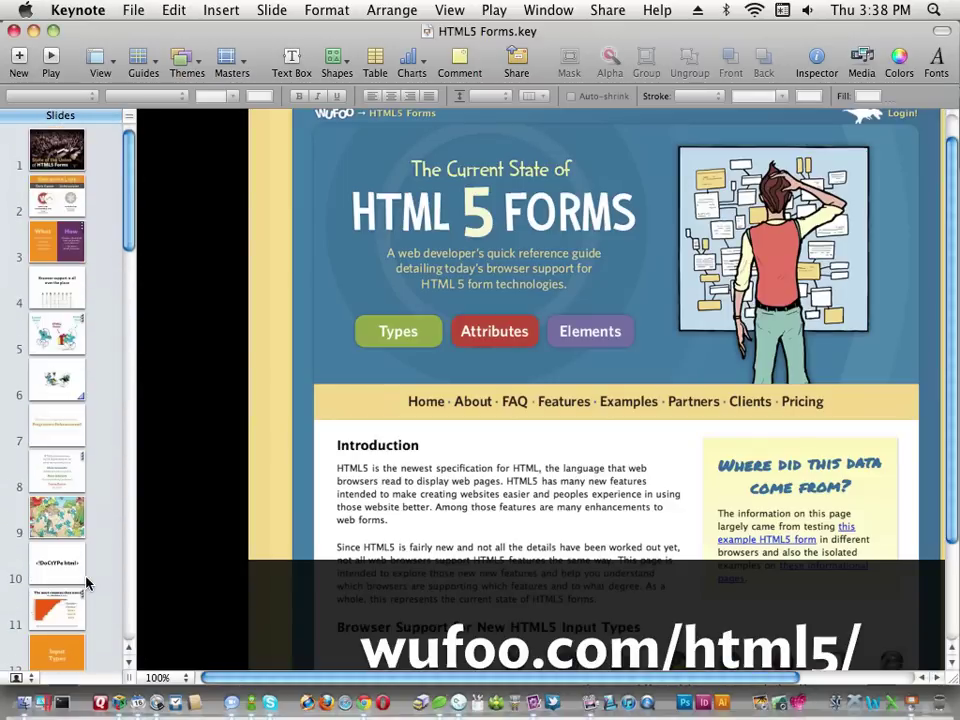
left_click(33, 32)
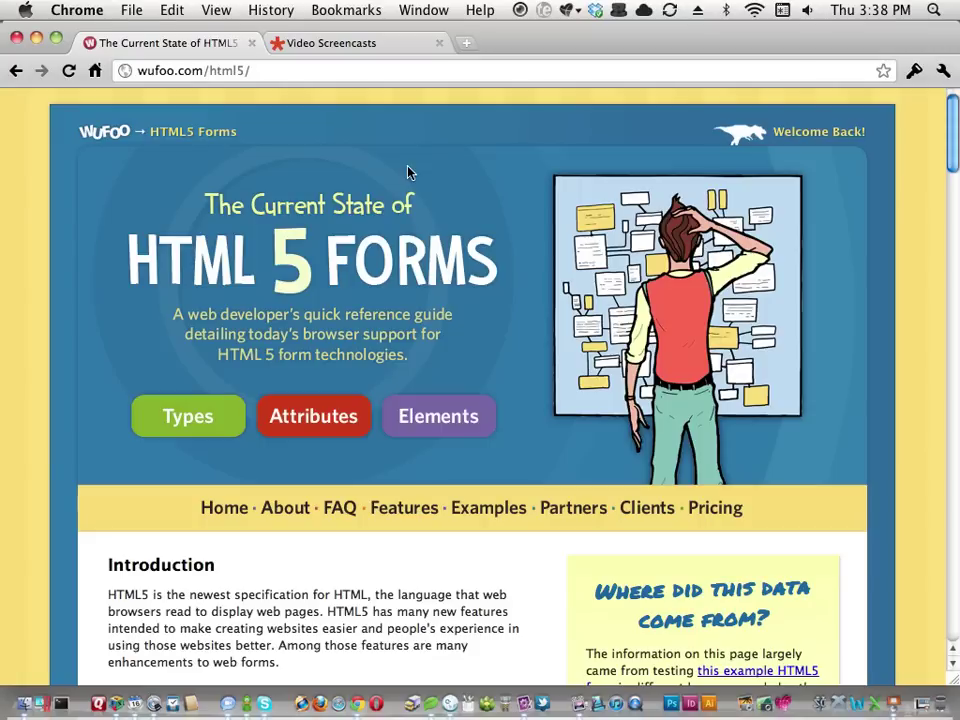
- Look through the browser support tables for new HTML5 input types, input attributes and form elements
scroll(407, 172, "down", 10)
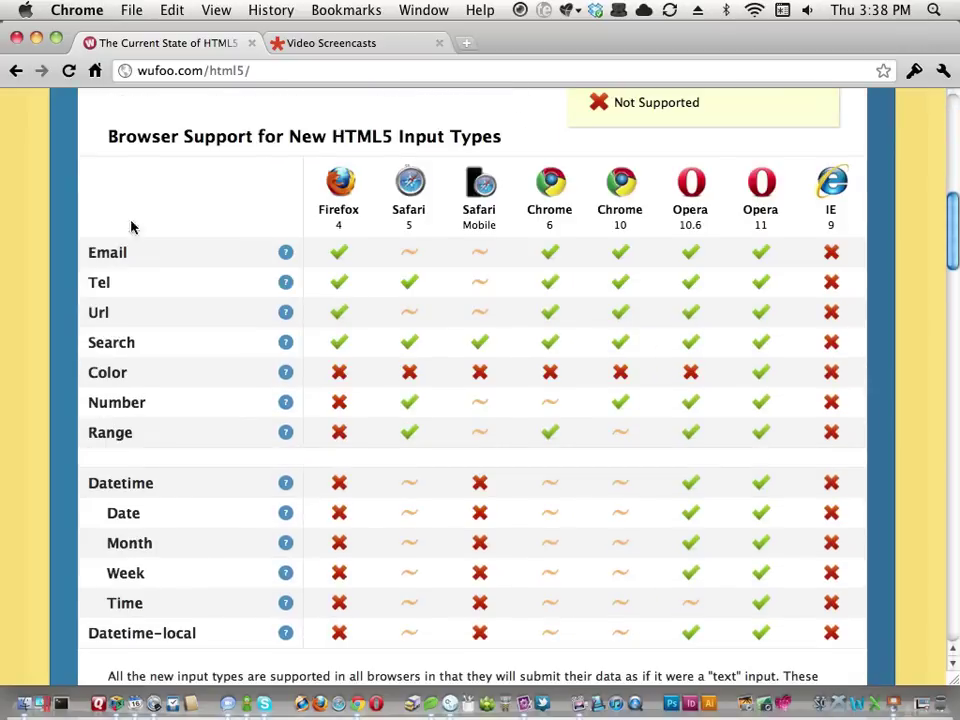
scroll(146, 604, "down", 10)
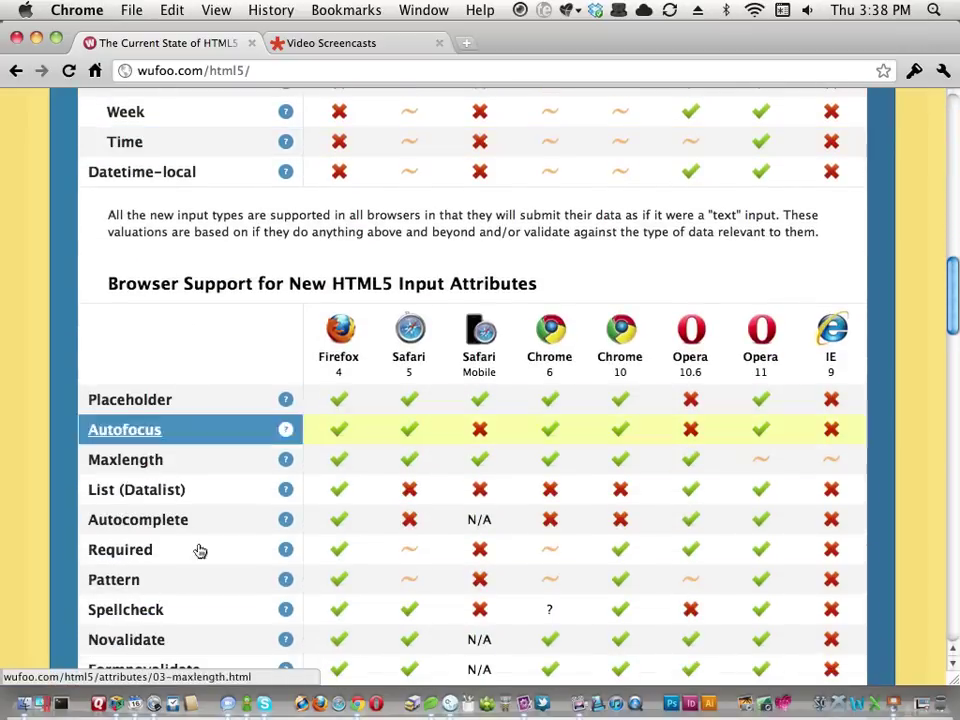
scroll(187, 480, "down", 10)
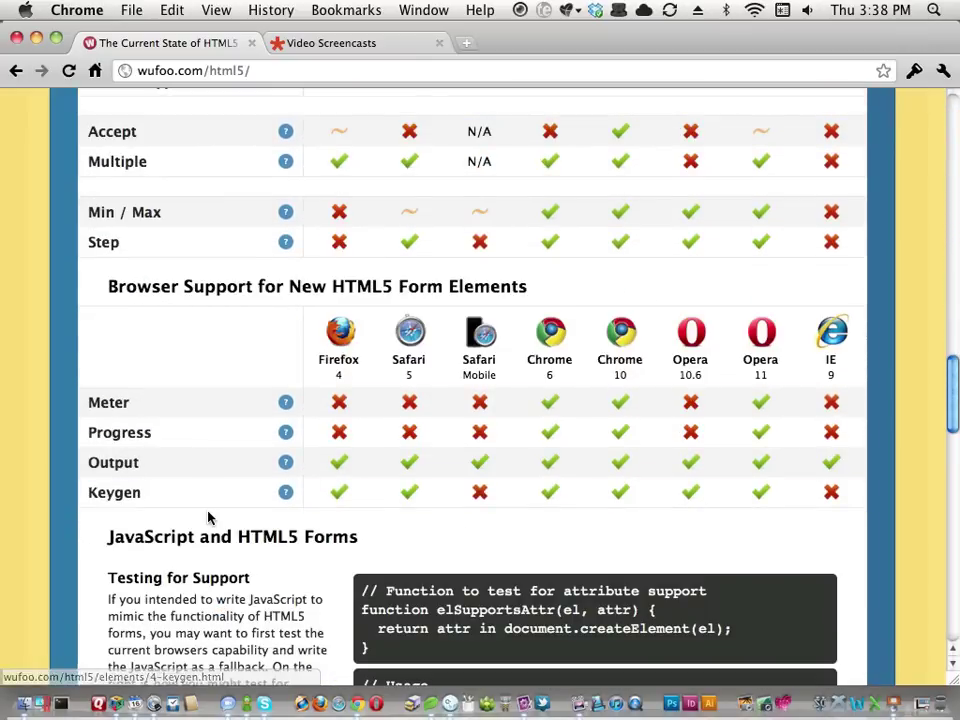
scroll(208, 517, "down", 5)
scroll(208, 517, "up", 4)
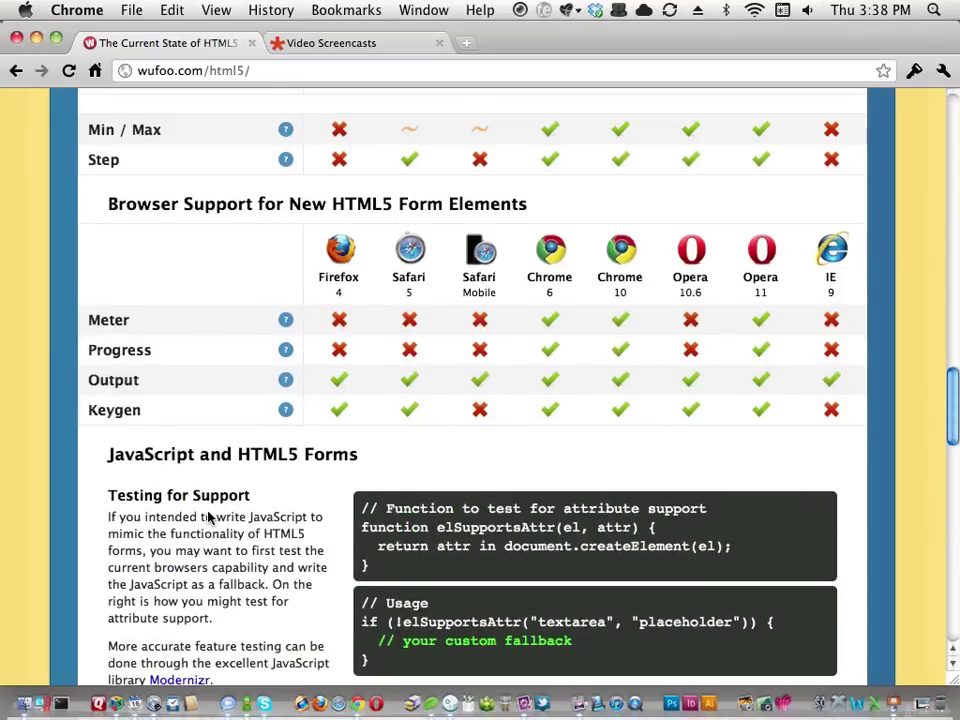
scroll(208, 517, "up", 3)
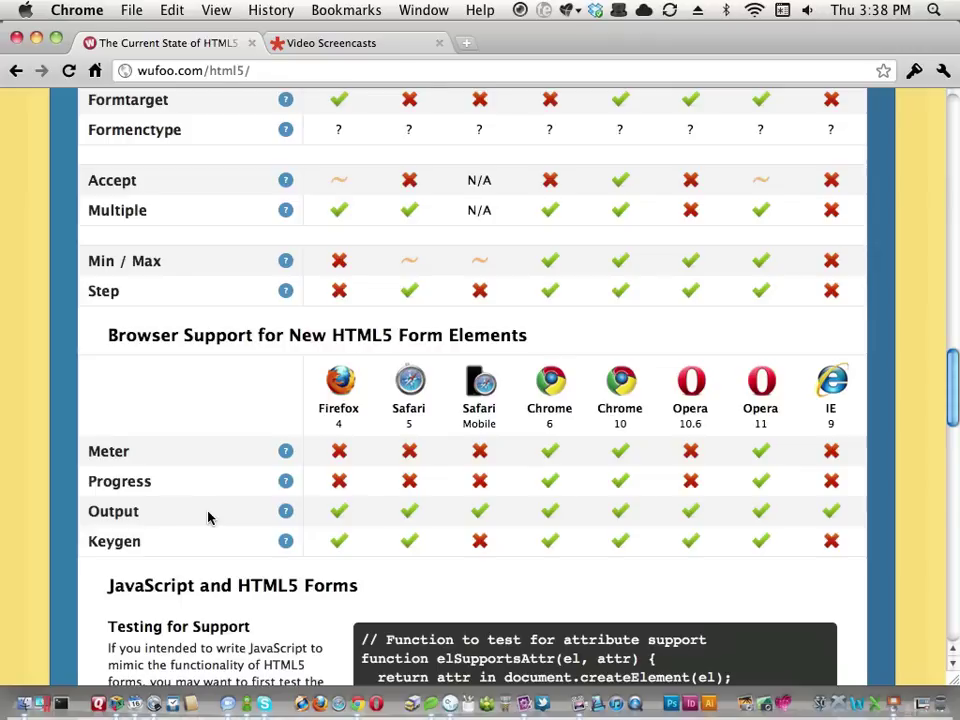
scroll(208, 517, "up", 2)
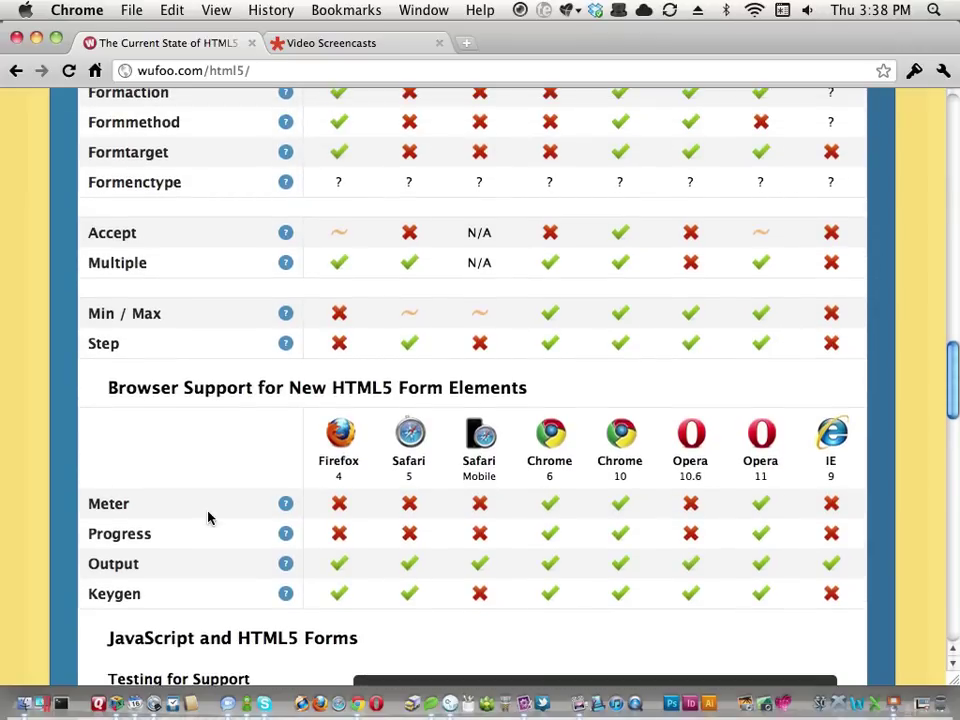
scroll(208, 517, "up", 2)
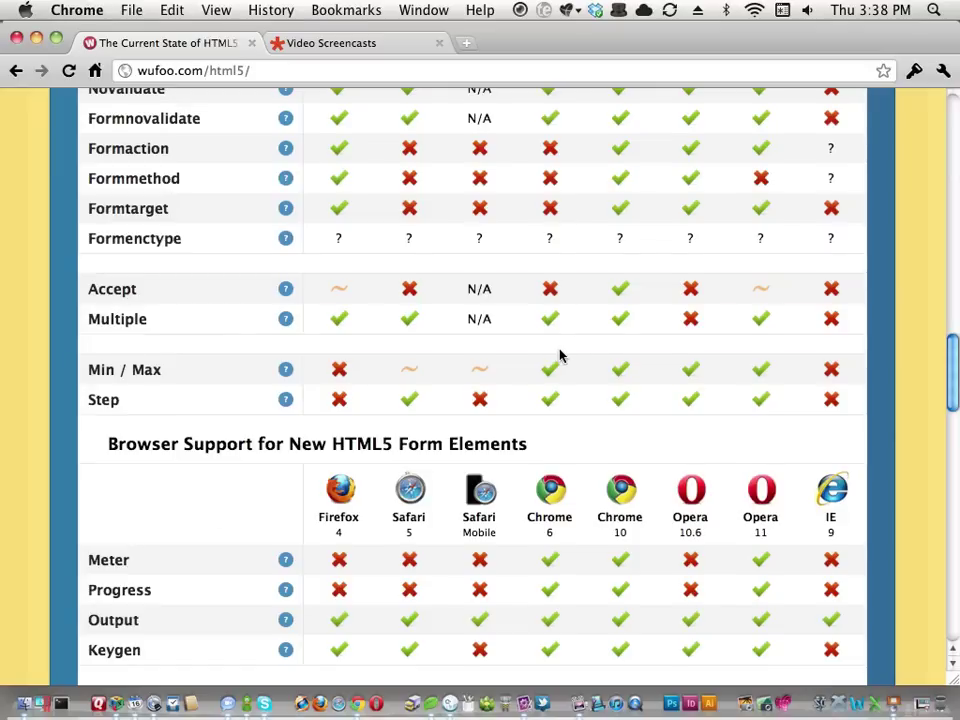
scroll(560, 355, "up", 2)
- Examine the support legend and the New HTML5 Input Types table, comparing the browsers row by row
scroll(560, 355, "up", 20)
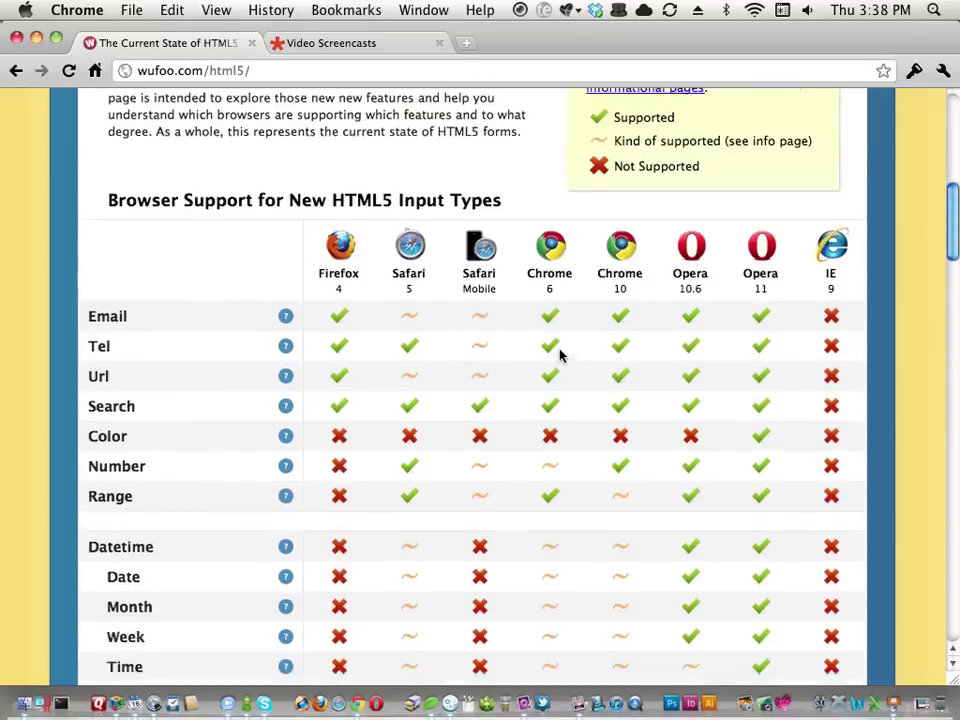
scroll(560, 355, "up", 2)
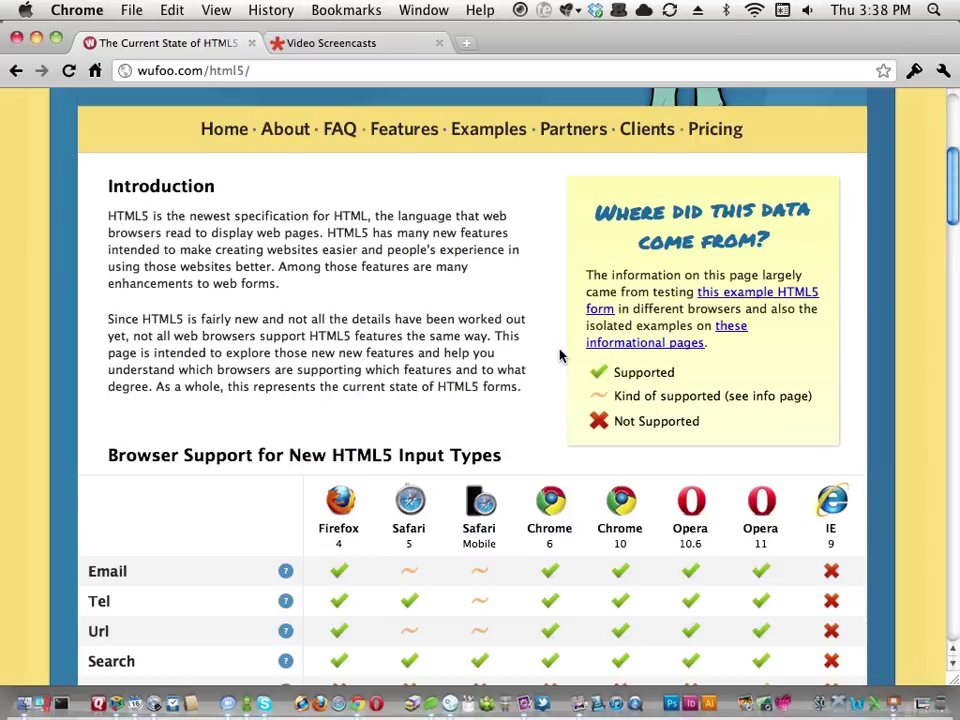
scroll(560, 355, "down", 2)
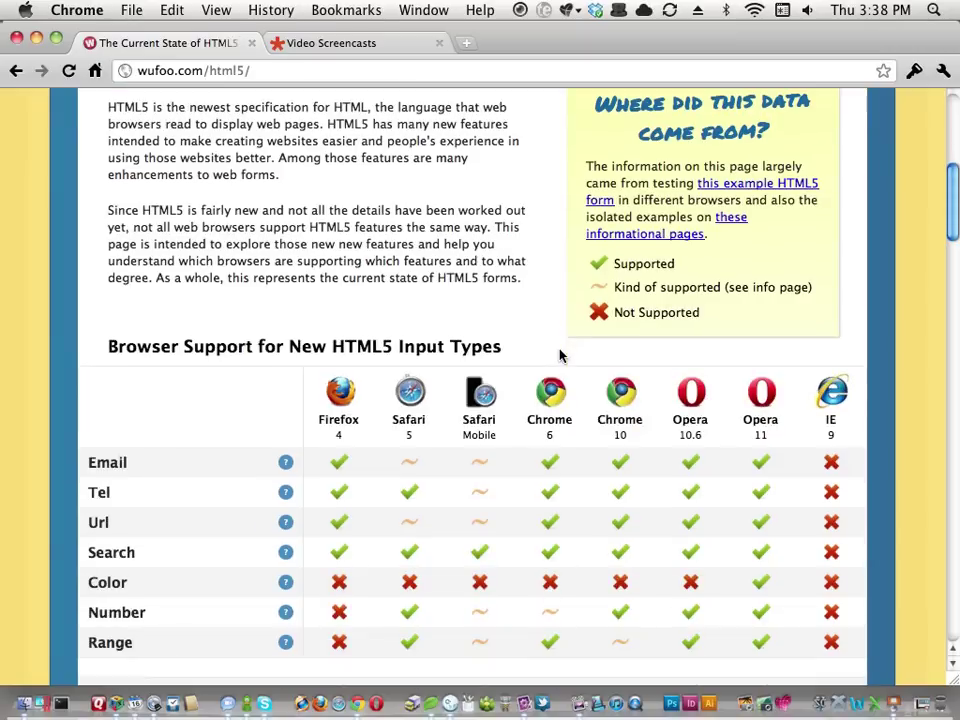
scroll(560, 355, "down", 3)
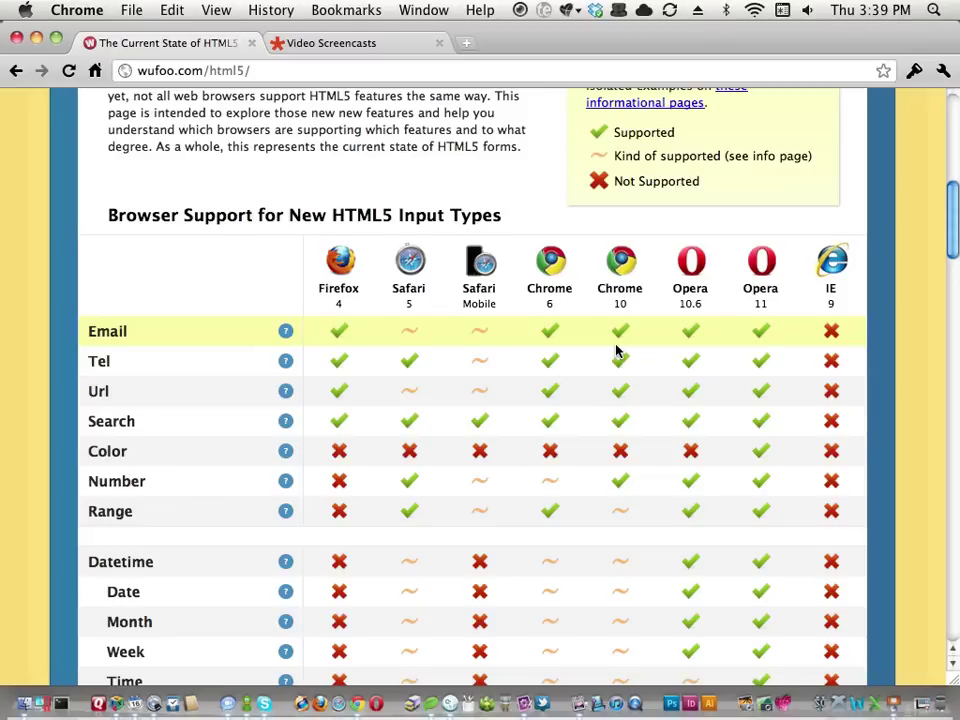
scroll(617, 350, "down", 1)
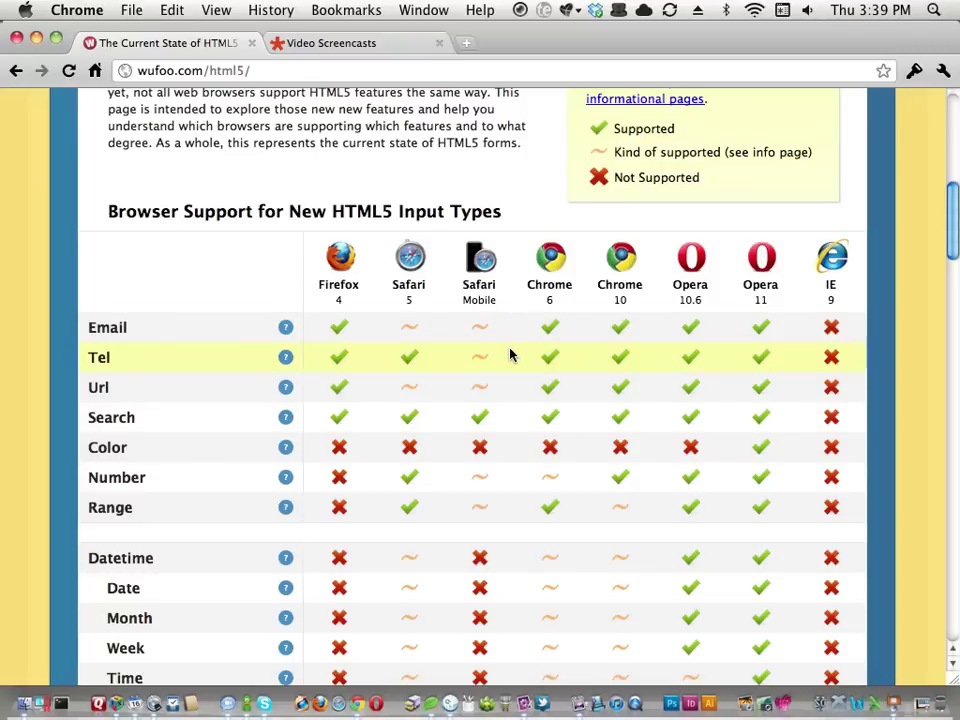
scroll(510, 354, "up", 2)
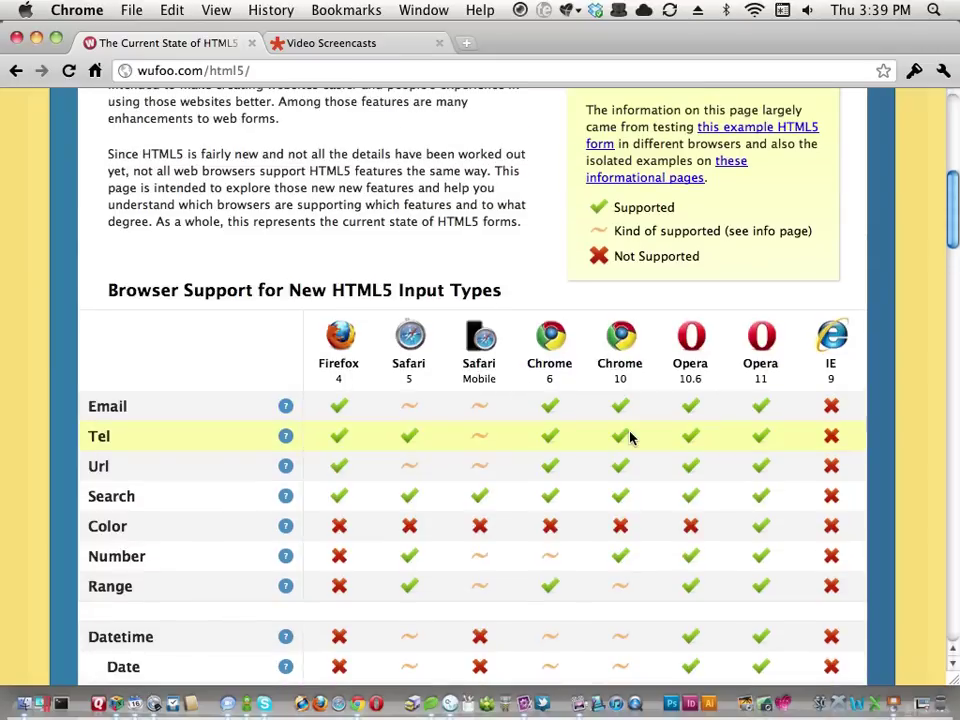
scroll(630, 437, "down", 4)
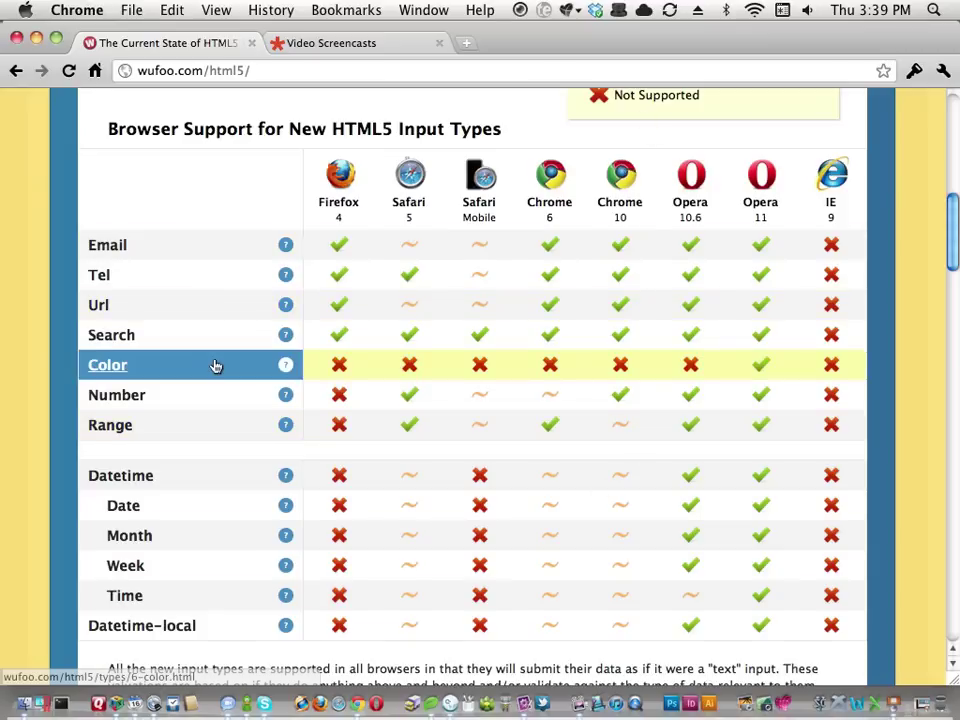
- Open the linked example HTML5 form that the support data was tested with
scroll(439, 349, "up", 3)
scroll(439, 349, "up", 1)
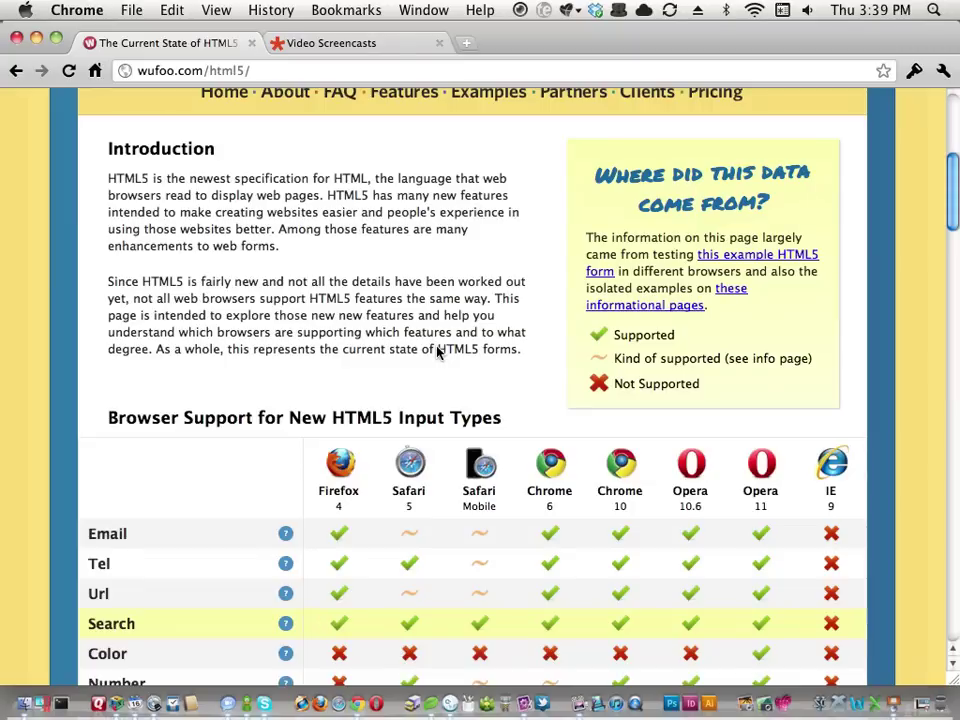
left_click(758, 256)
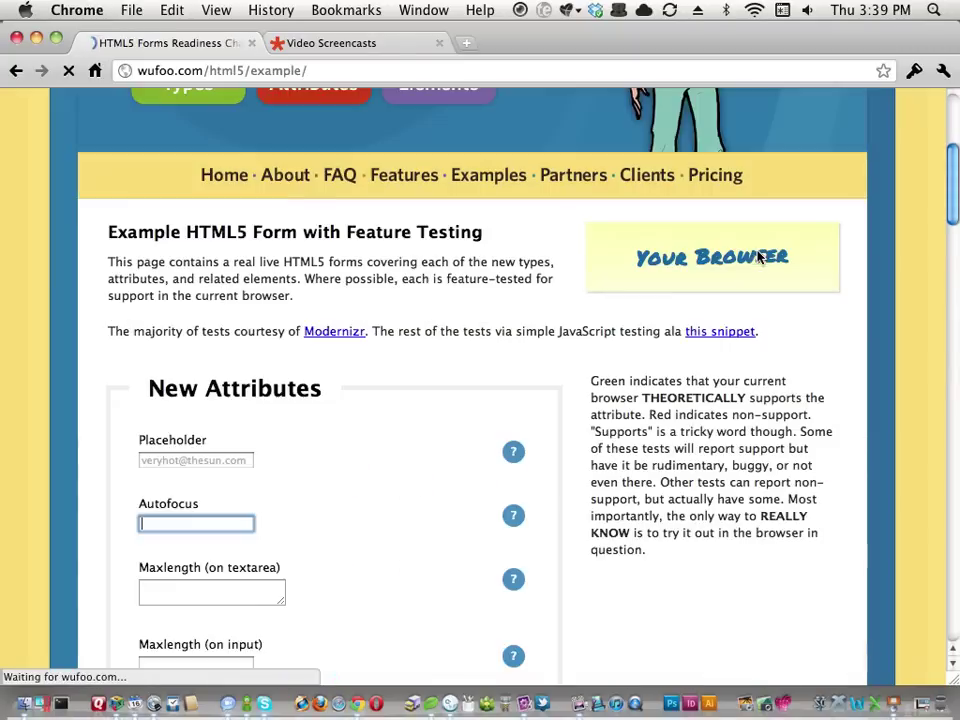
- Examine the current browser's feature test results in the New Attributes and New Types sections of the example form
scroll(717, 287, "down", 8)
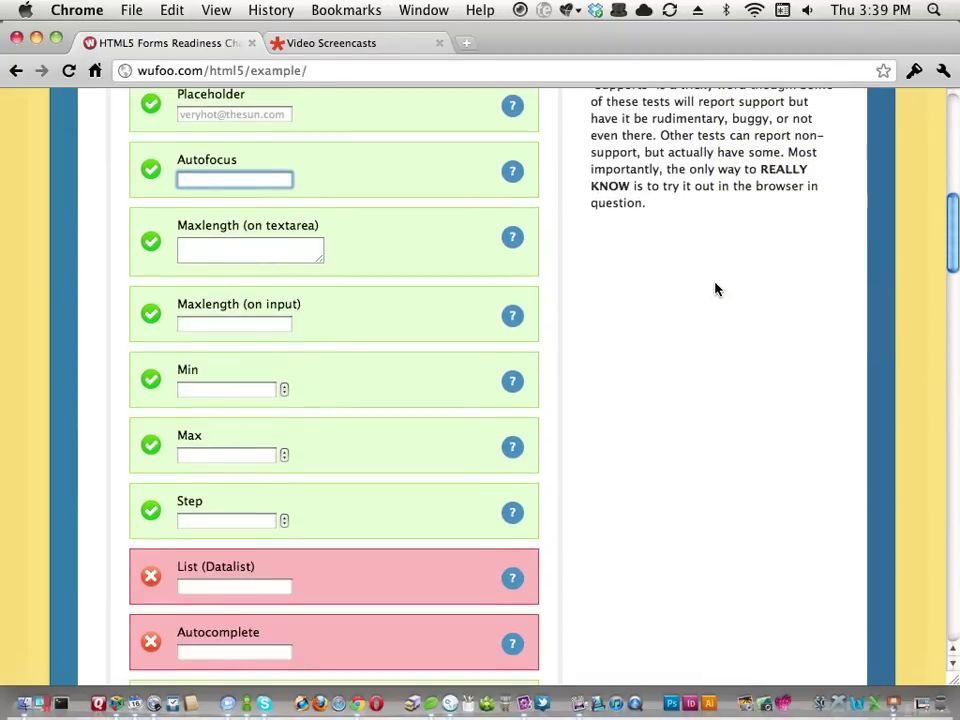
scroll(715, 289, "up", 4)
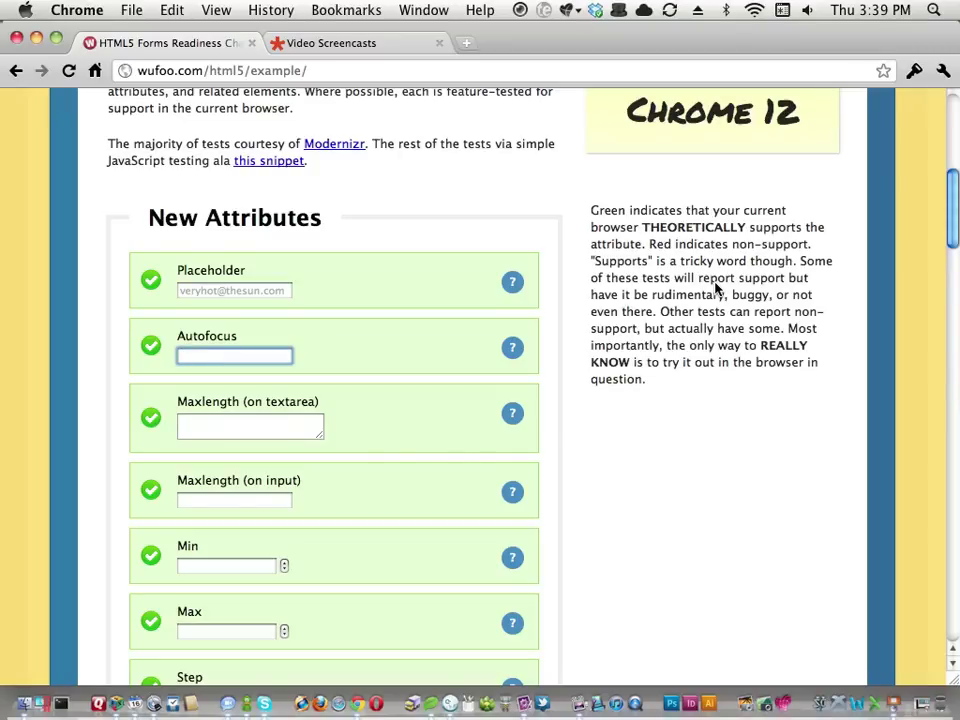
scroll(715, 287, "down", 8)
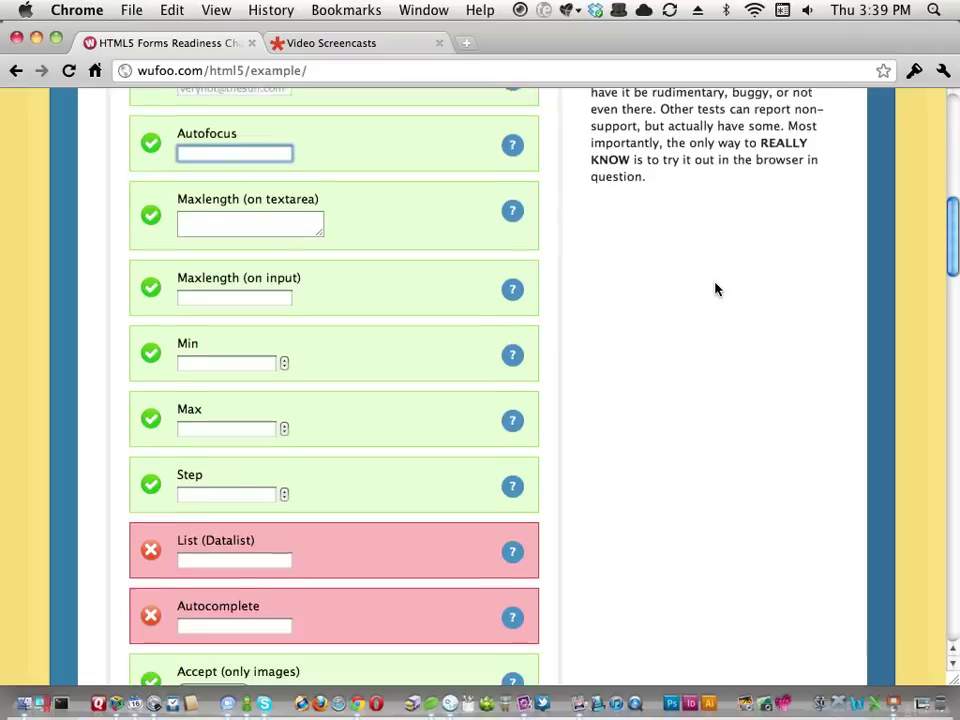
scroll(715, 289, "down", 17)
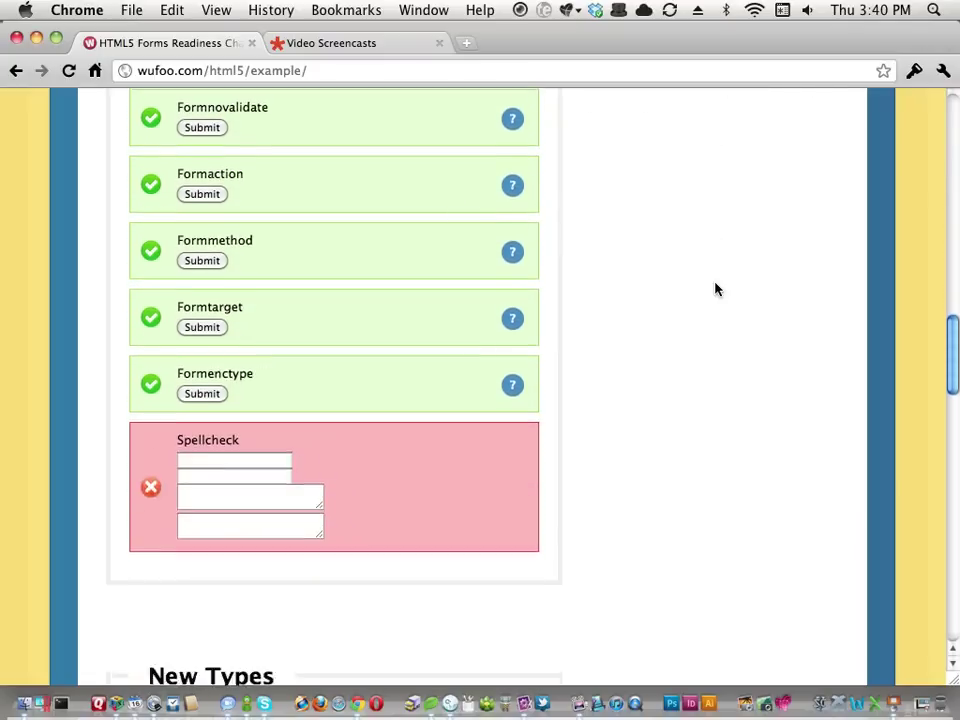
scroll(715, 289, "down", 11)
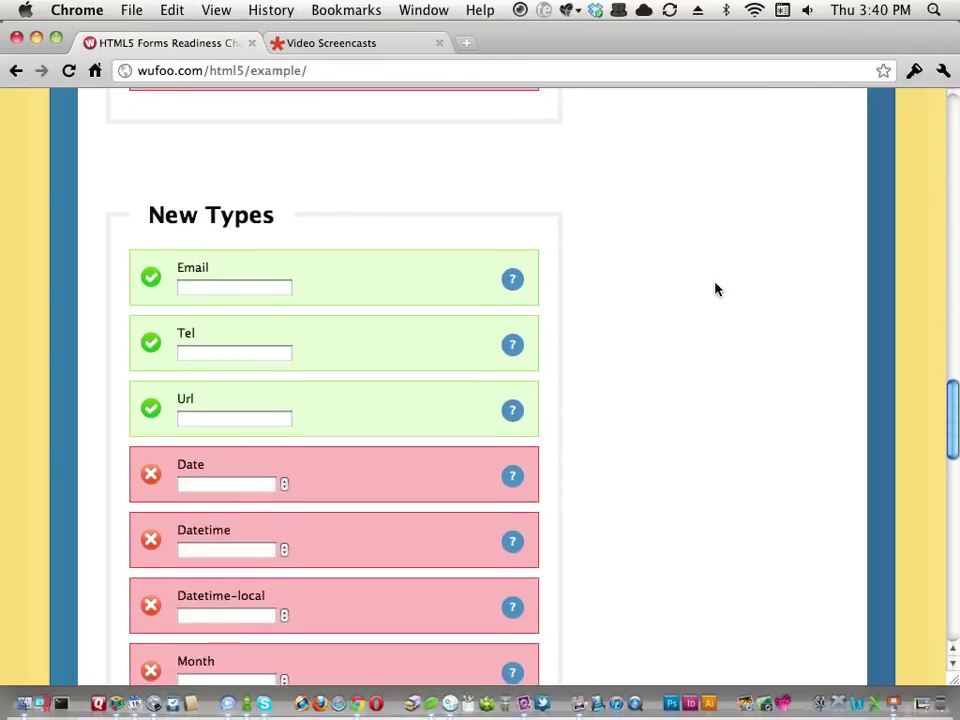
scroll(715, 289, "down", 2)
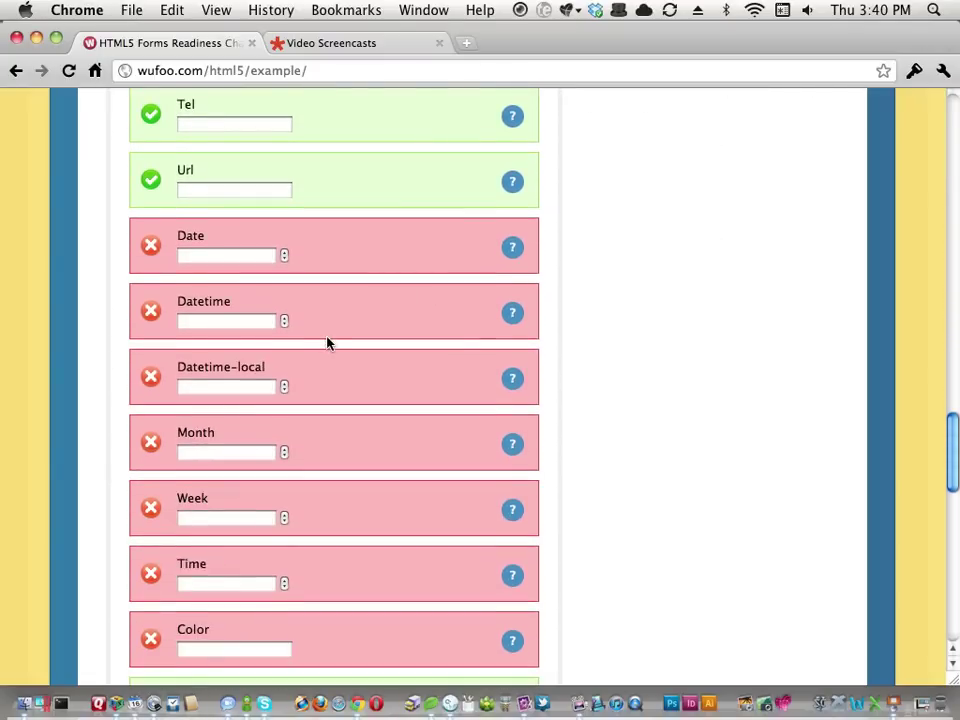
scroll(328, 343, "up", 7)
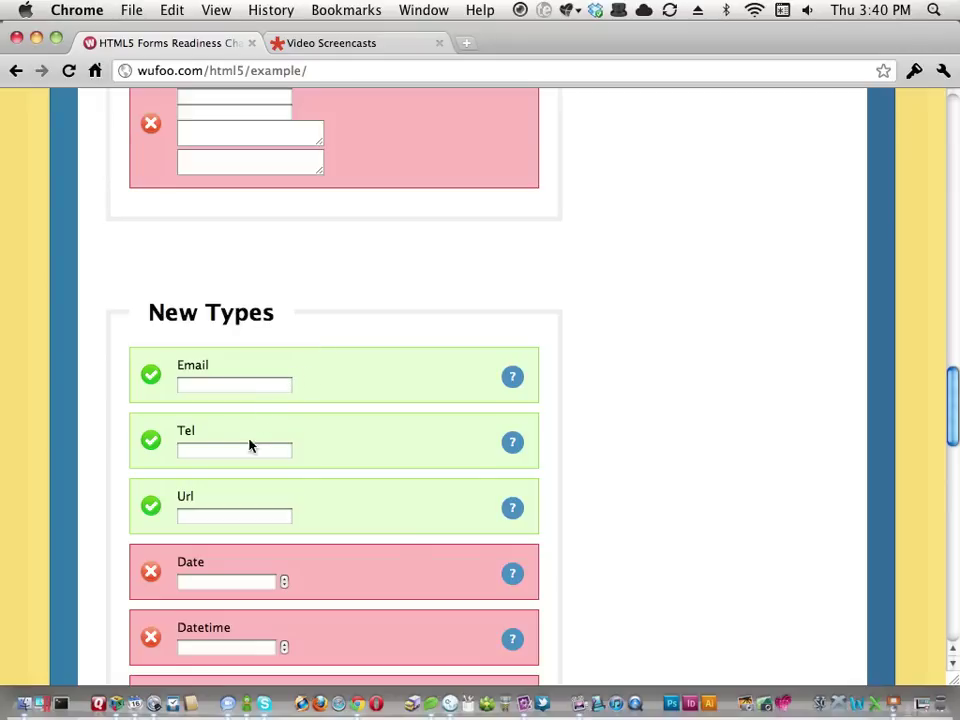
left_click(236, 451)
left_click(328, 261)
scroll(313, 298, "down", 13)
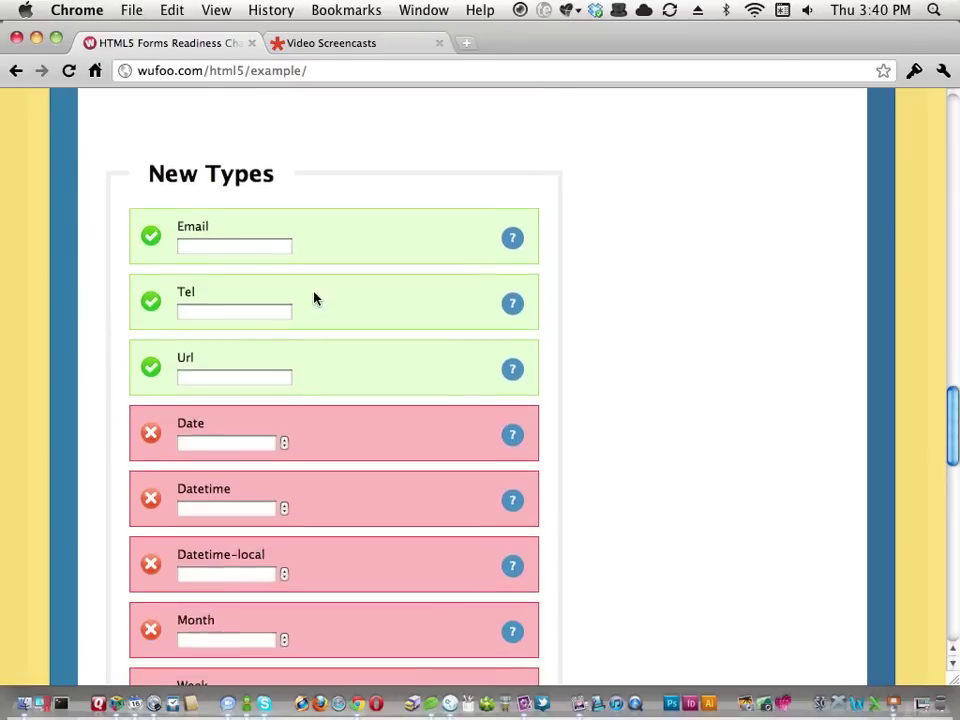
- Review the example form's introduction and detected browser, and return to the HTML5 forms support overview page
scroll(313, 298, "up", 15)
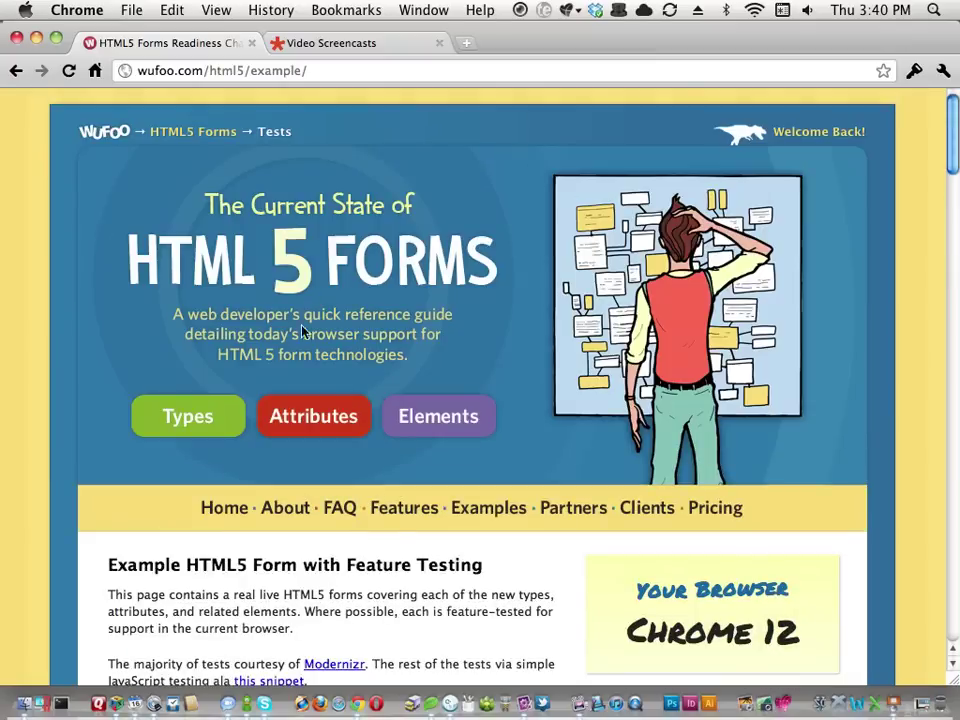
scroll(400, 556, "down", 2)
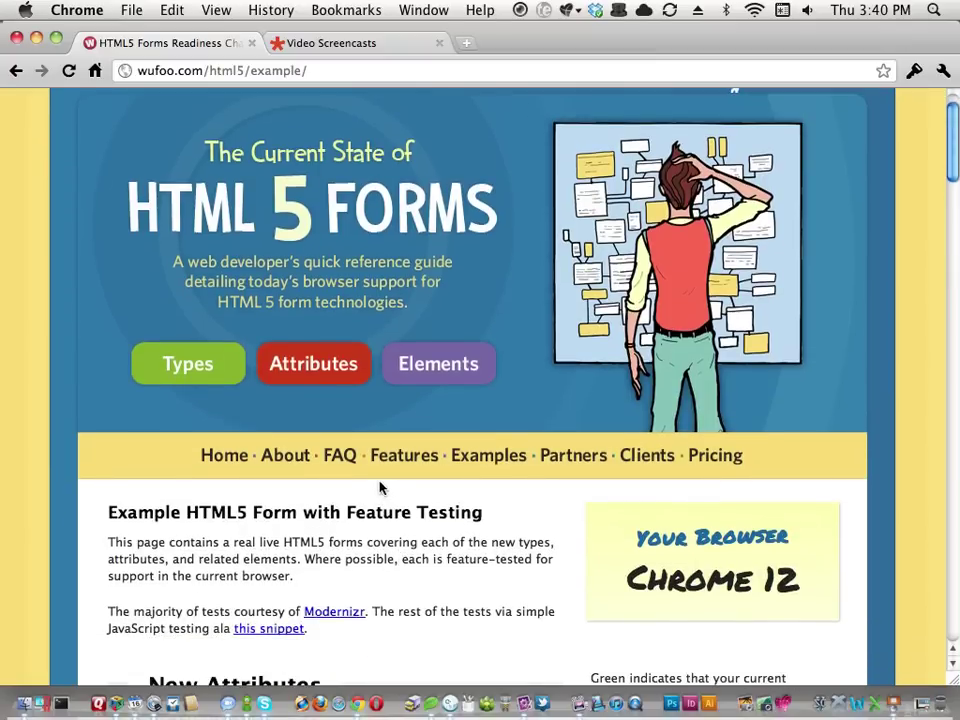
scroll(409, 519, "down", 8)
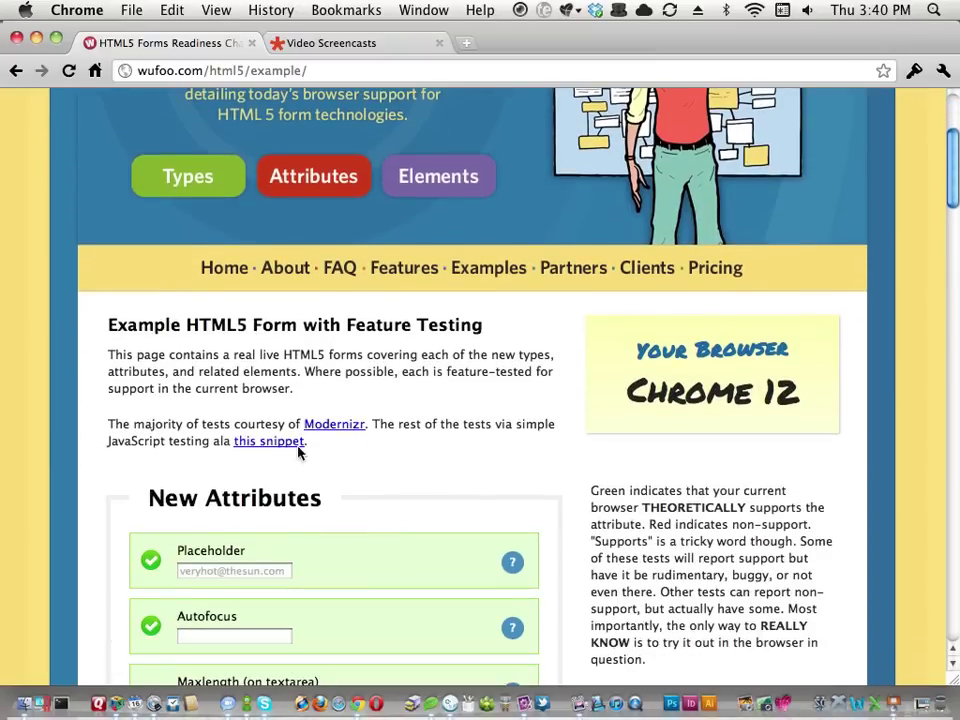
left_click(16, 70)
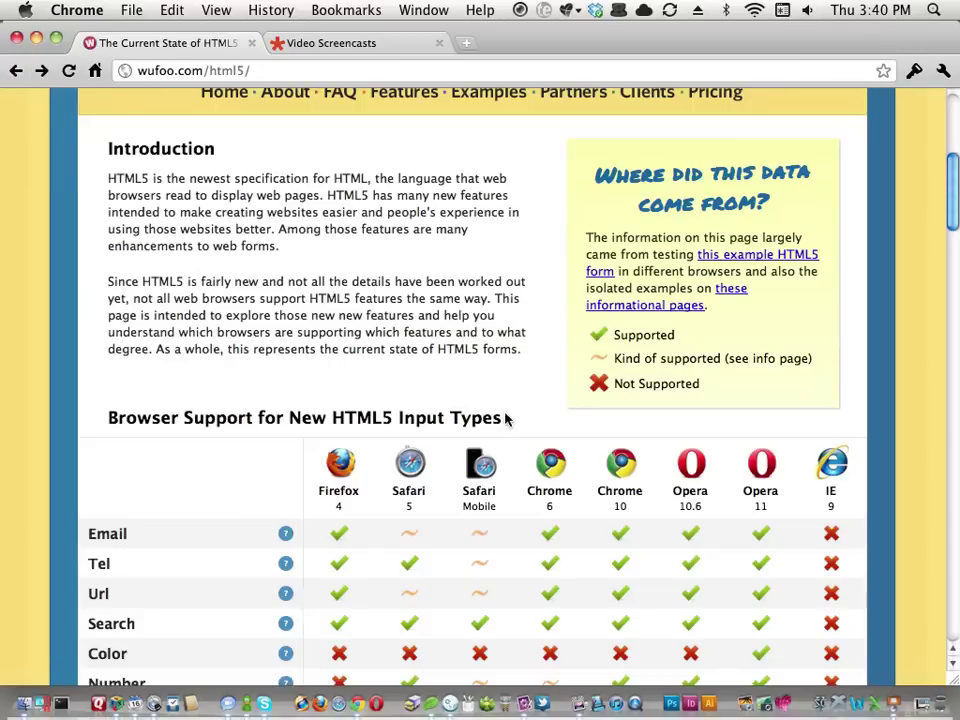
- Open the information page for the Email input type from the New HTML5 Input Types table
scroll(600, 380, "down", 7)
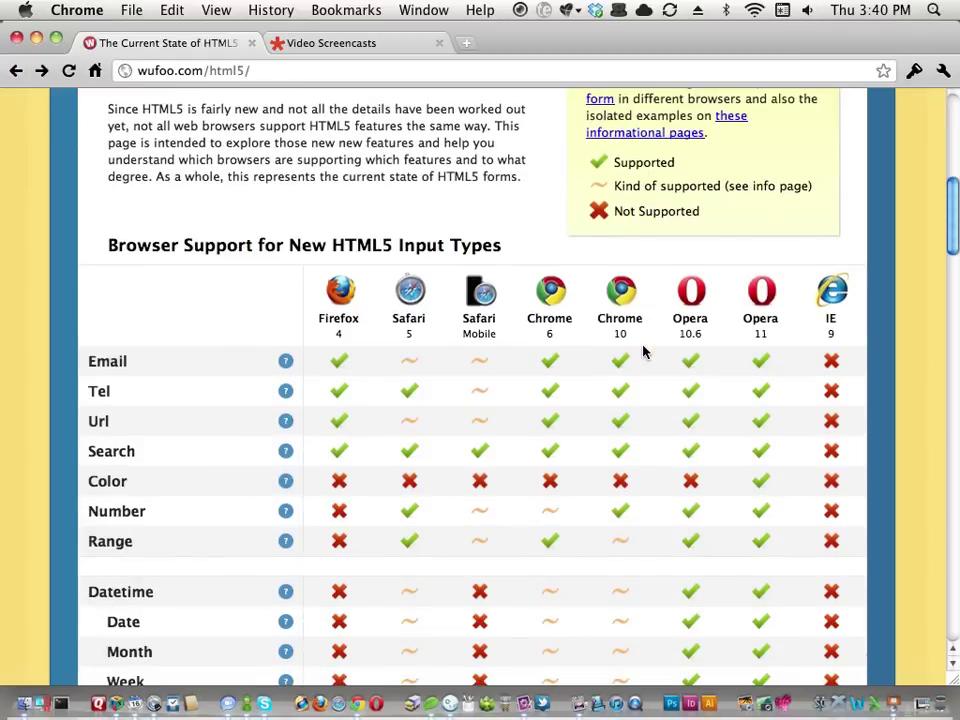
scroll(643, 350, "up", 18)
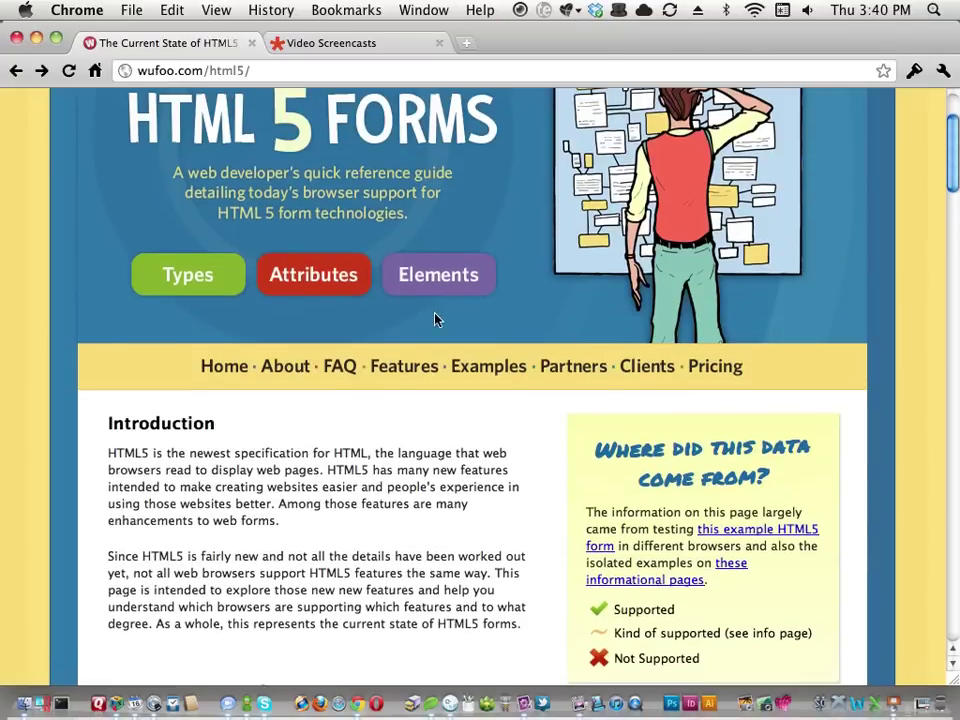
scroll(435, 315, "down", 6)
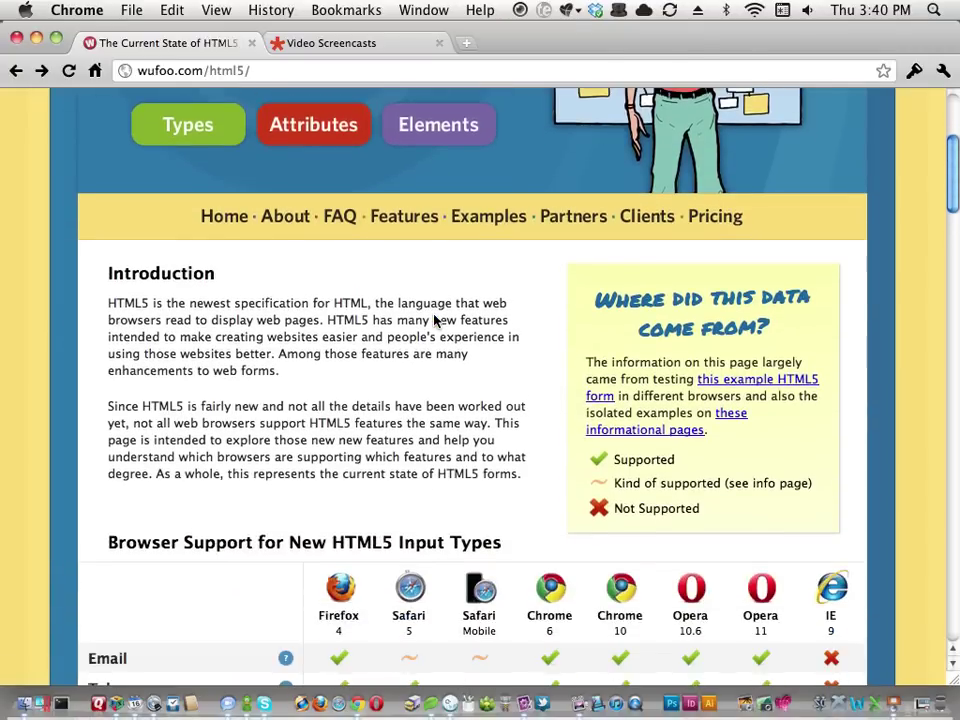
scroll(435, 318, "down", 5)
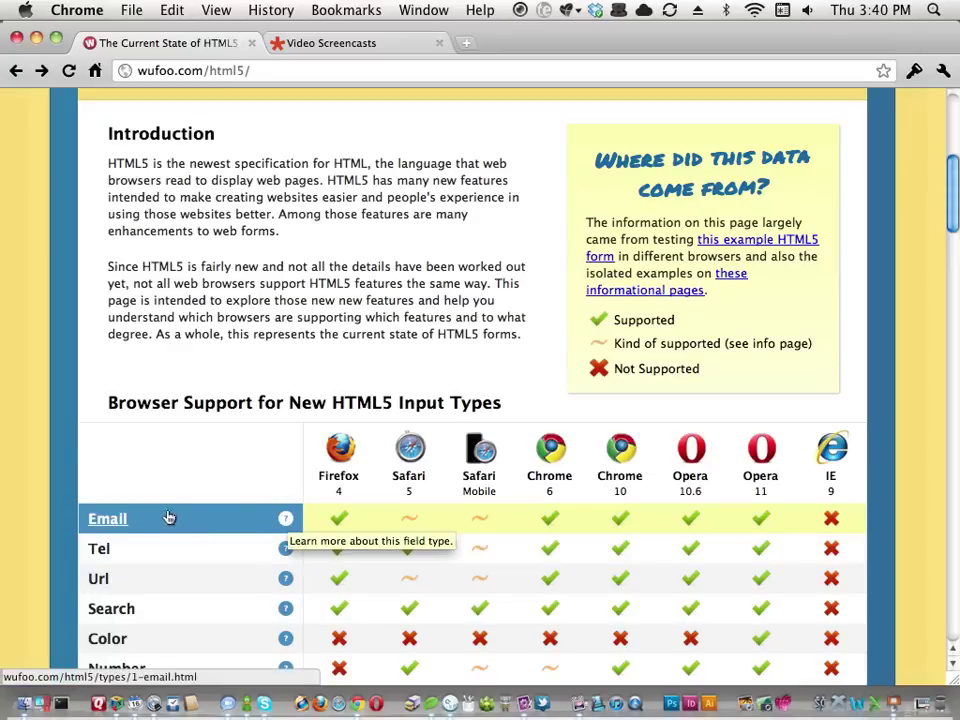
left_click(214, 530)
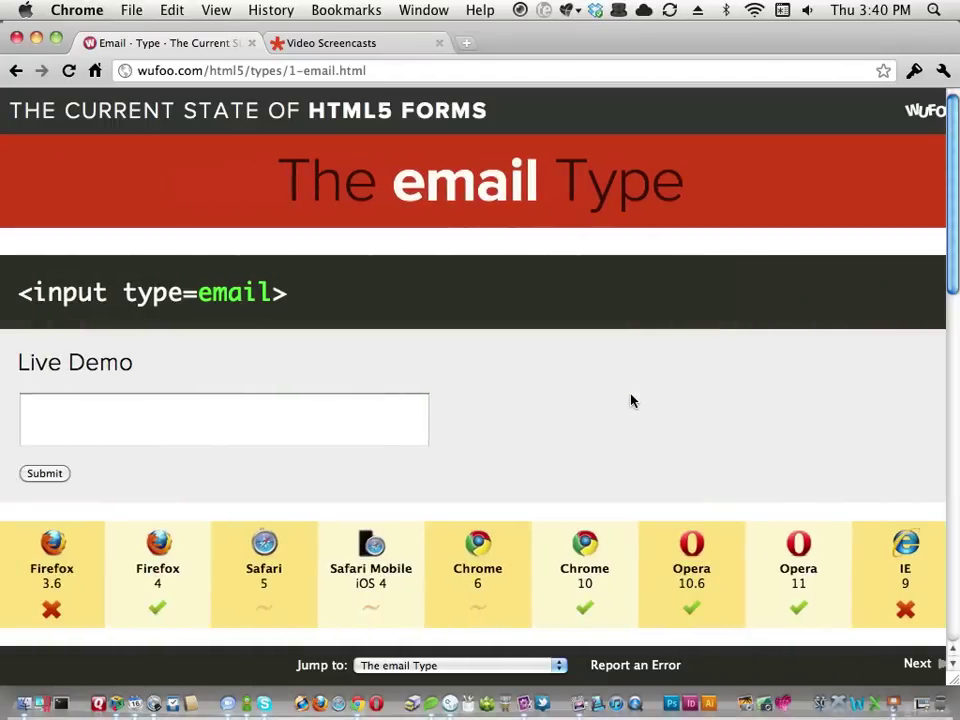
- Enter "abc" in the email type's live demo field, submit it, and highlight the input markup
left_click_drag(21, 291, 330, 296)
left_click(331, 297)
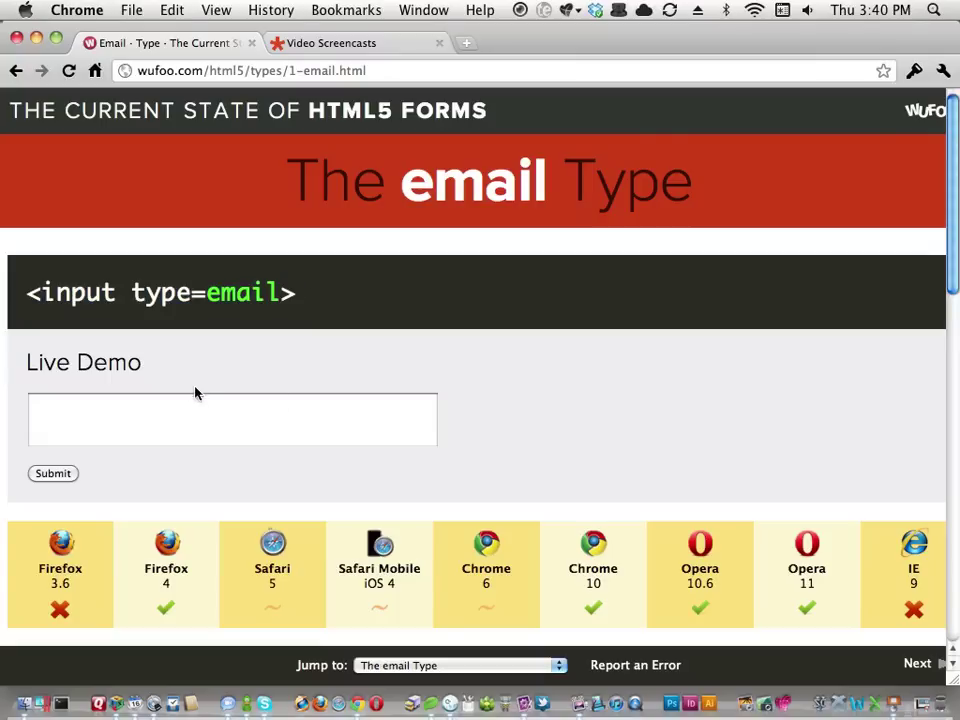
left_click(118, 433)
left_click(211, 372)
left_click(151, 414)
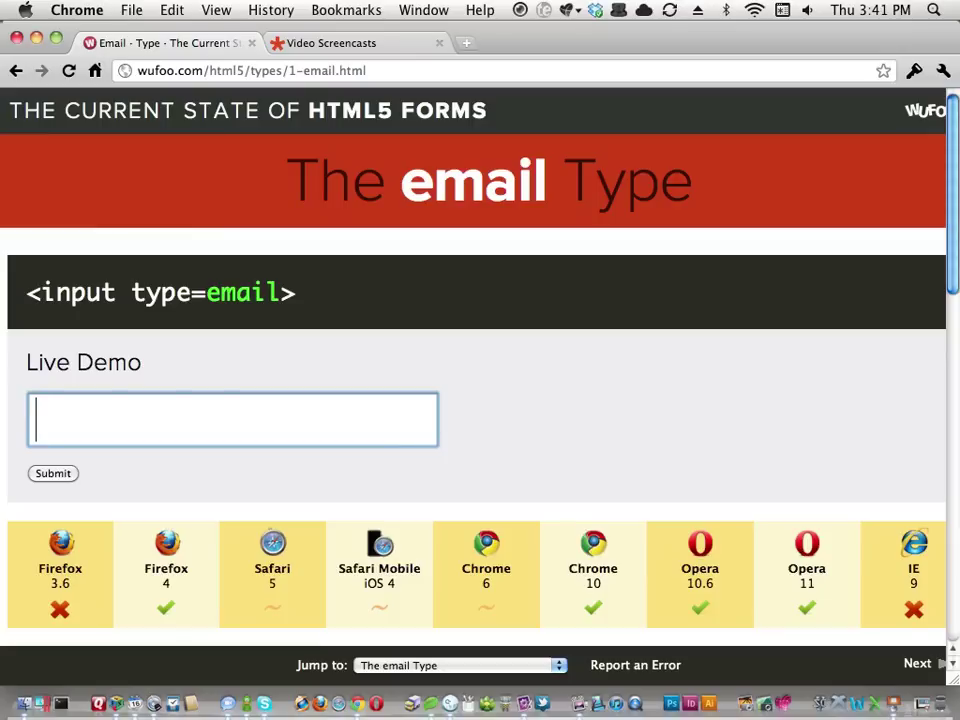
type("abc")
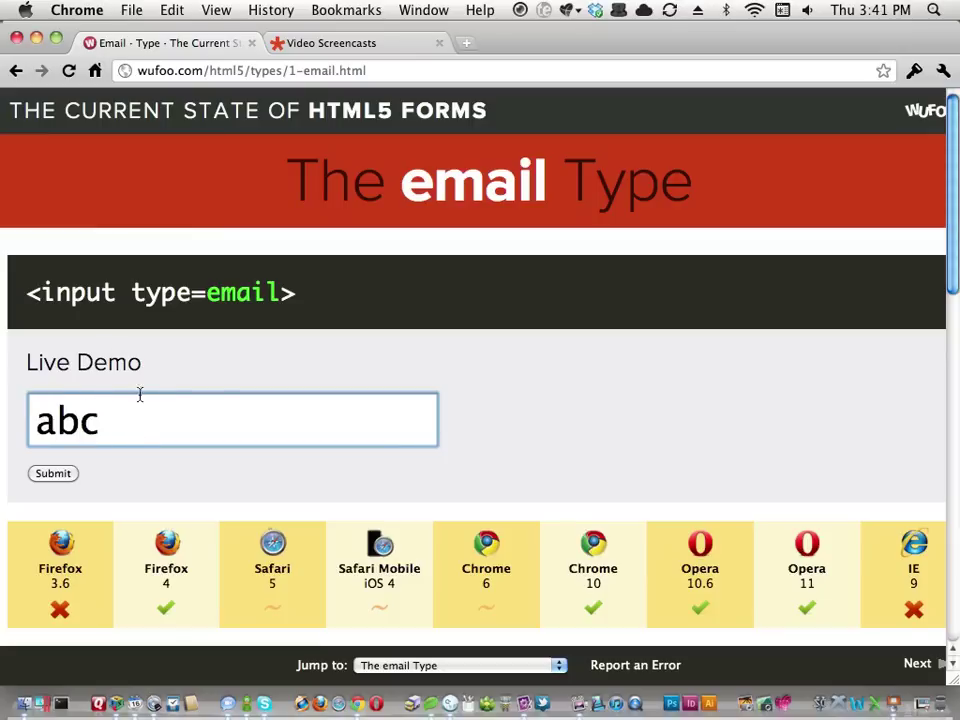
left_click(62, 477)
left_click(48, 474)
left_click(36, 476)
left_click_drag(72, 292, 280, 292)
left_click(200, 360)
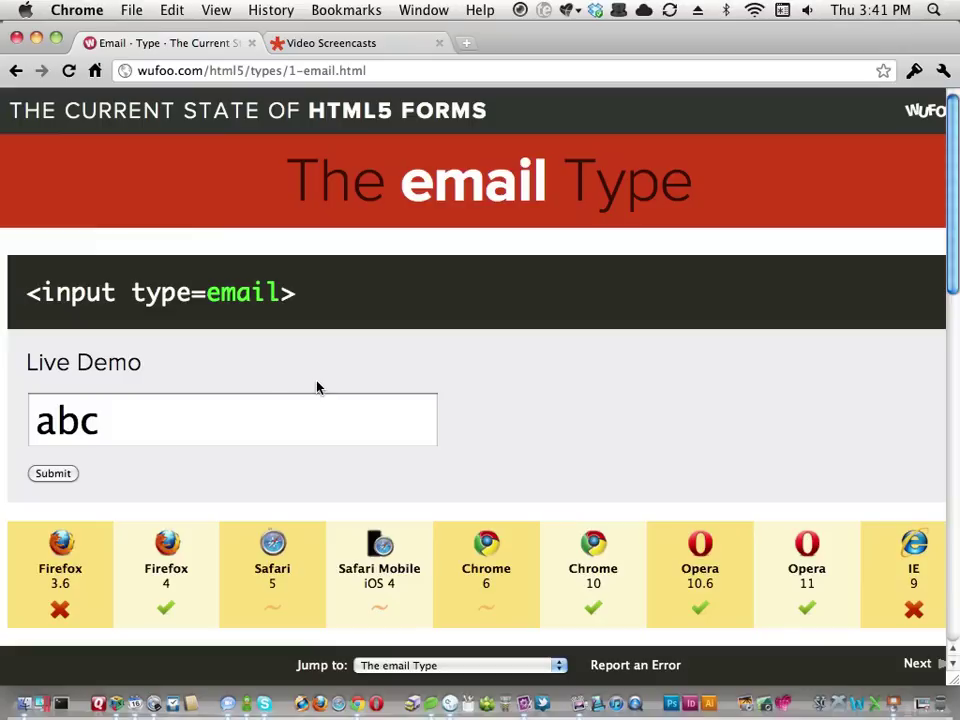
- Open the tel type page, submit "abc" in its live demo, and highlight the resulting query string in the page address
scroll(317, 388, "down", 1)
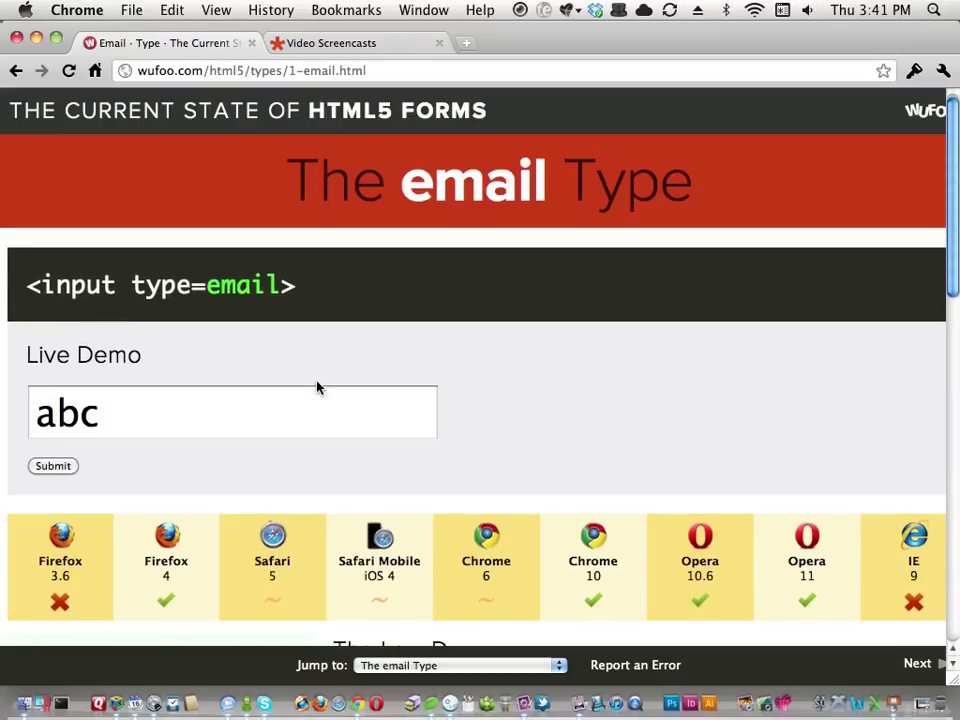
left_click(917, 663)
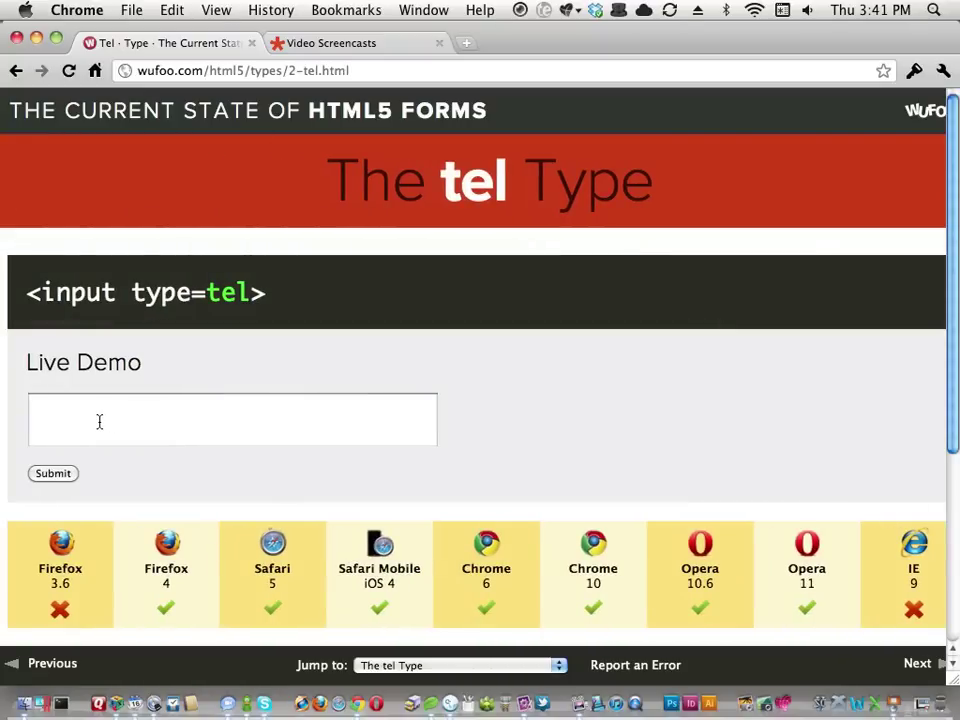
left_click(99, 421)
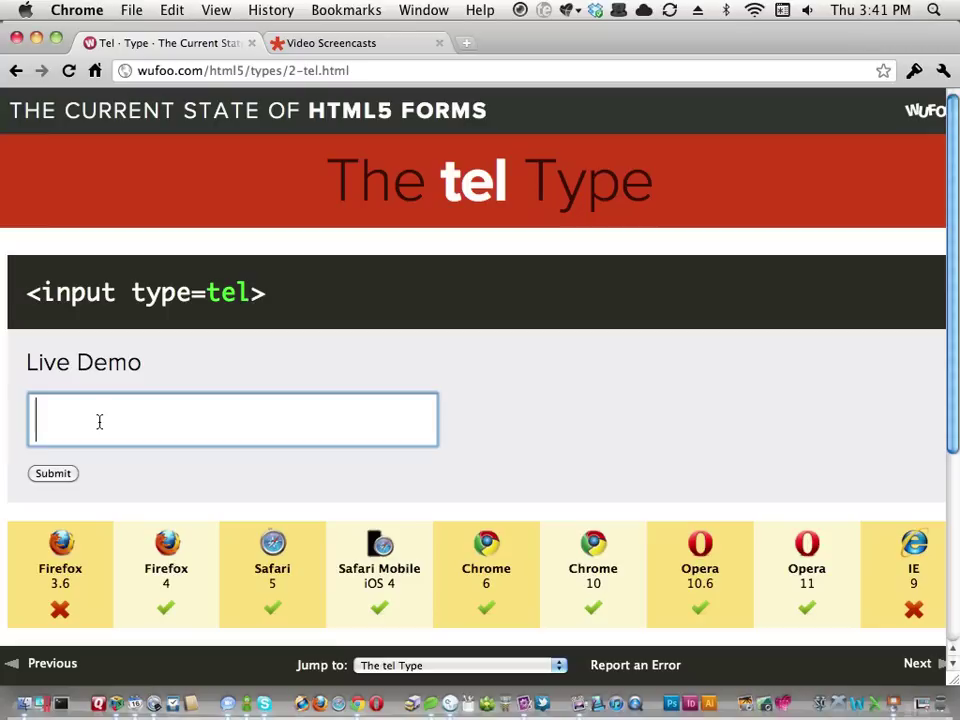
type("abc")
left_click(72, 474)
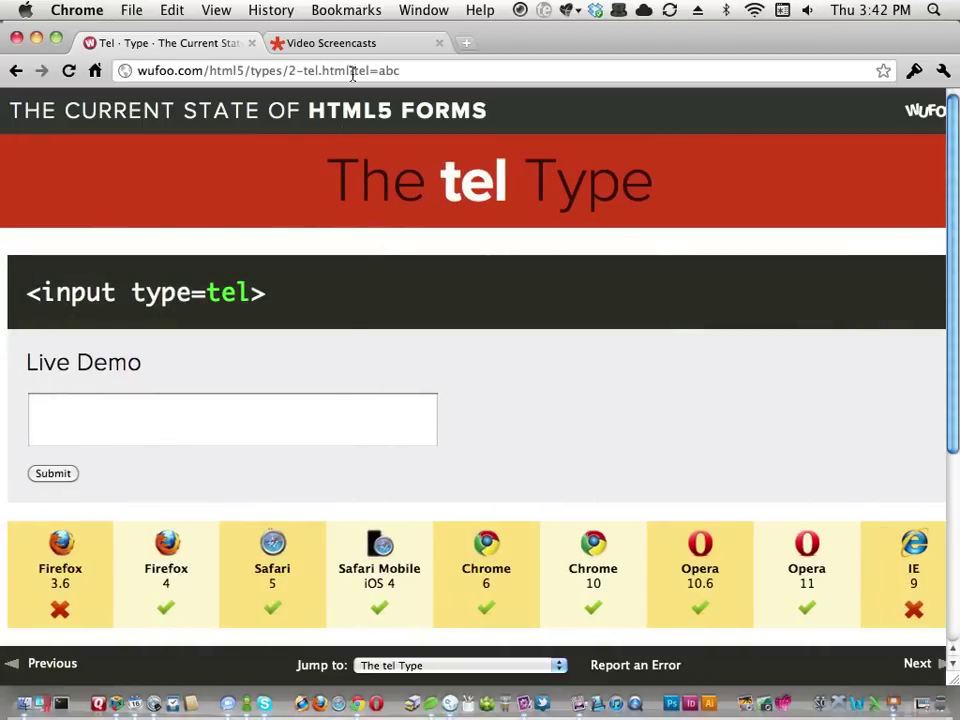
left_click_drag(350, 71, 399, 71)
left_click(240, 348)
- Review the Low Down notes for the tel type, and open the url type page
scroll(205, 366, "down", 5)
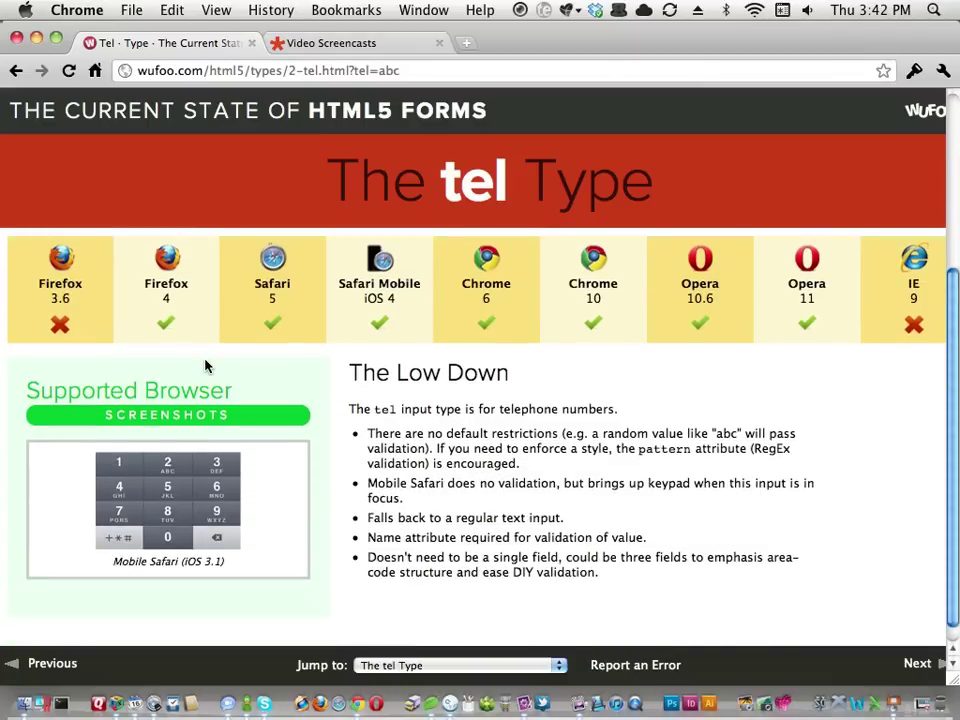
scroll(205, 366, "down", 1)
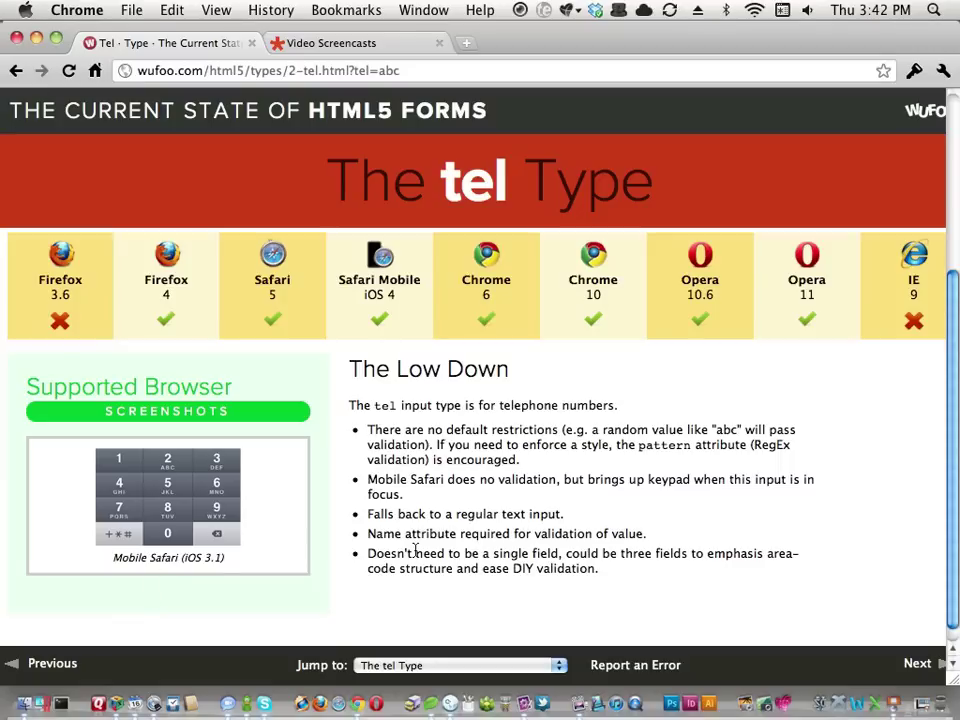
scroll(415, 549, "down", 2)
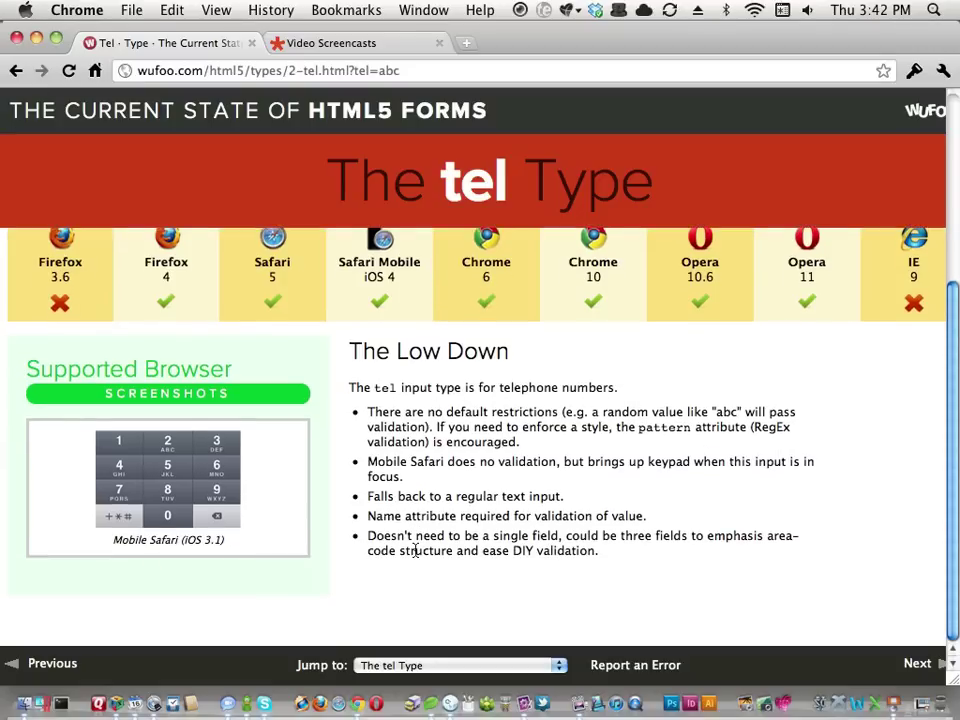
scroll(415, 549, "up", 5)
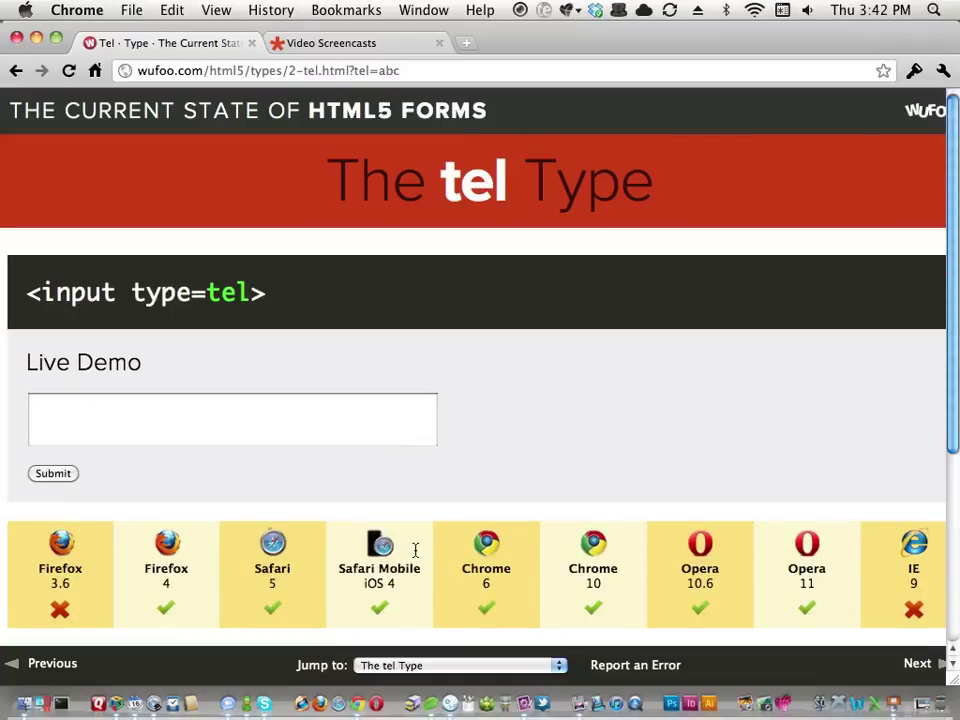
left_click(918, 665)
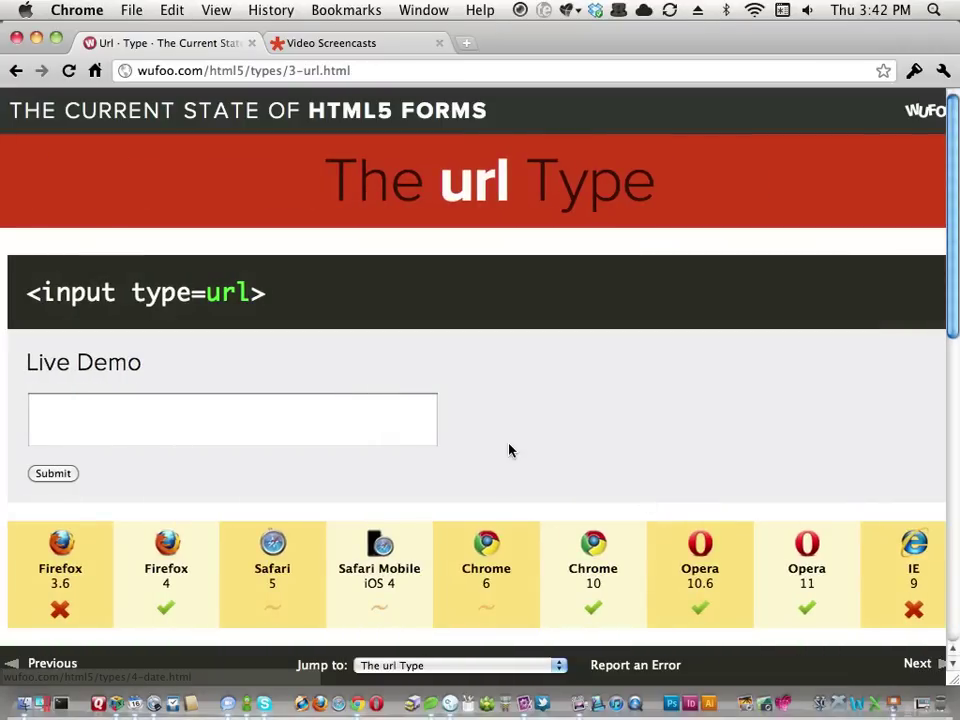
- Submit "abc" in the url type's live demo field
left_click(298, 418)
type("abc")
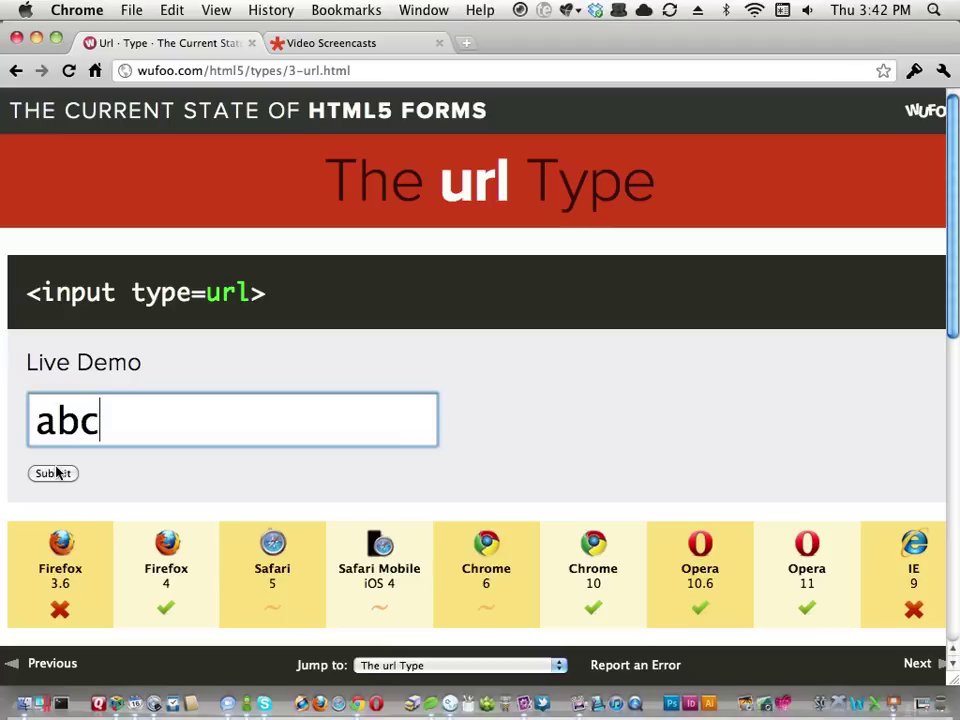
left_click(57, 473)
left_click_drag(152, 437, 16, 436)
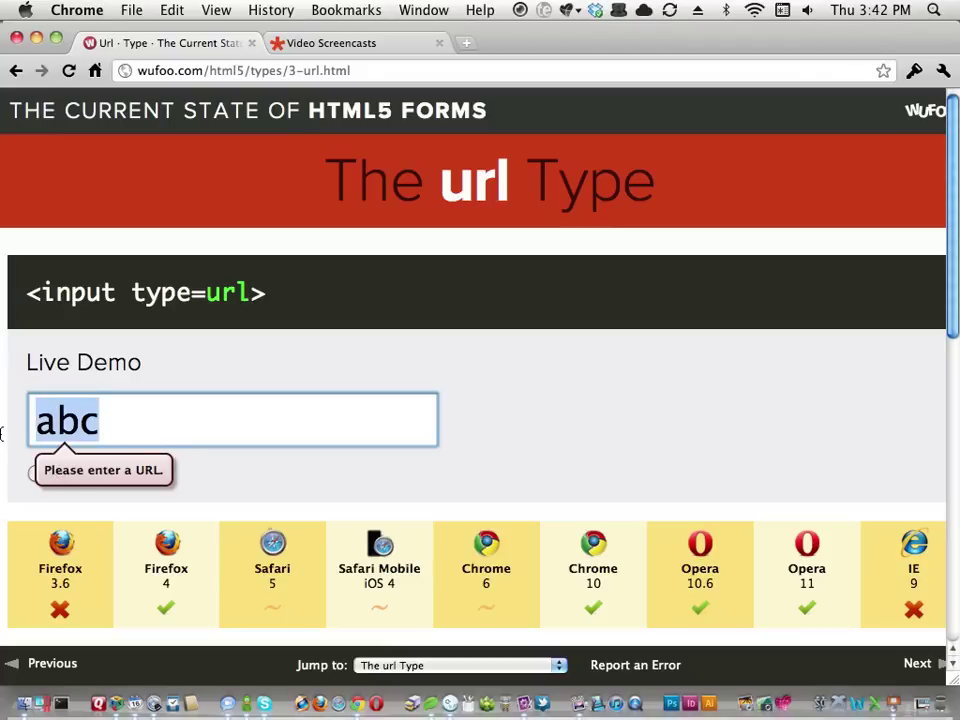
type("htttp")
key("BackSpace")
key("BackSpace")
type("ps://css-tricks.com")
key("Return")
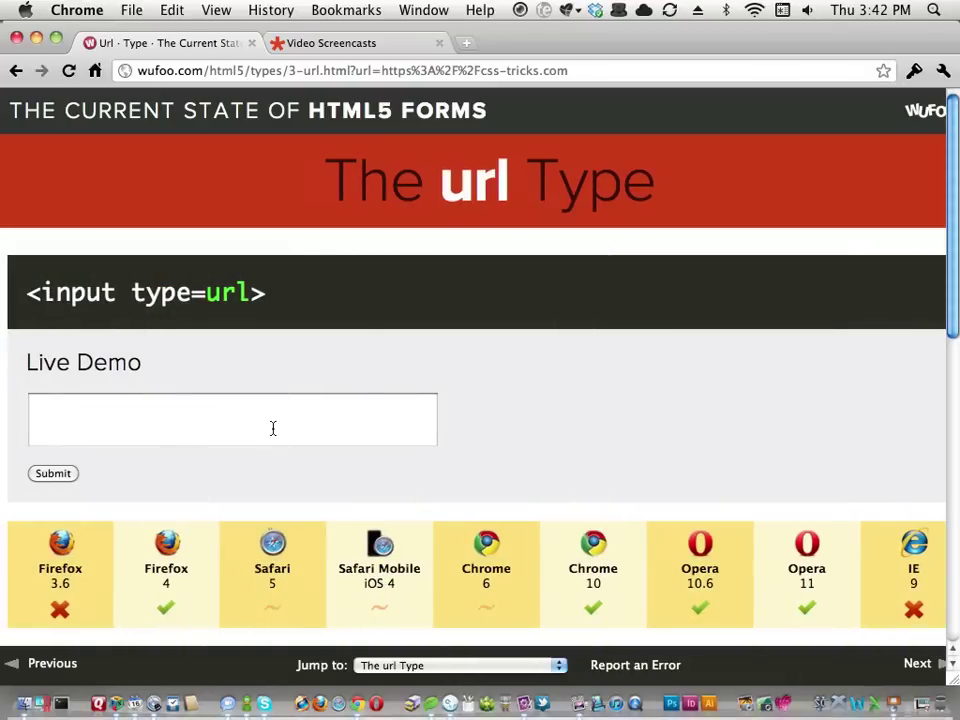
- Enter "a:" in the url type's live demo field and submit it
left_click(176, 441)
type("a:")
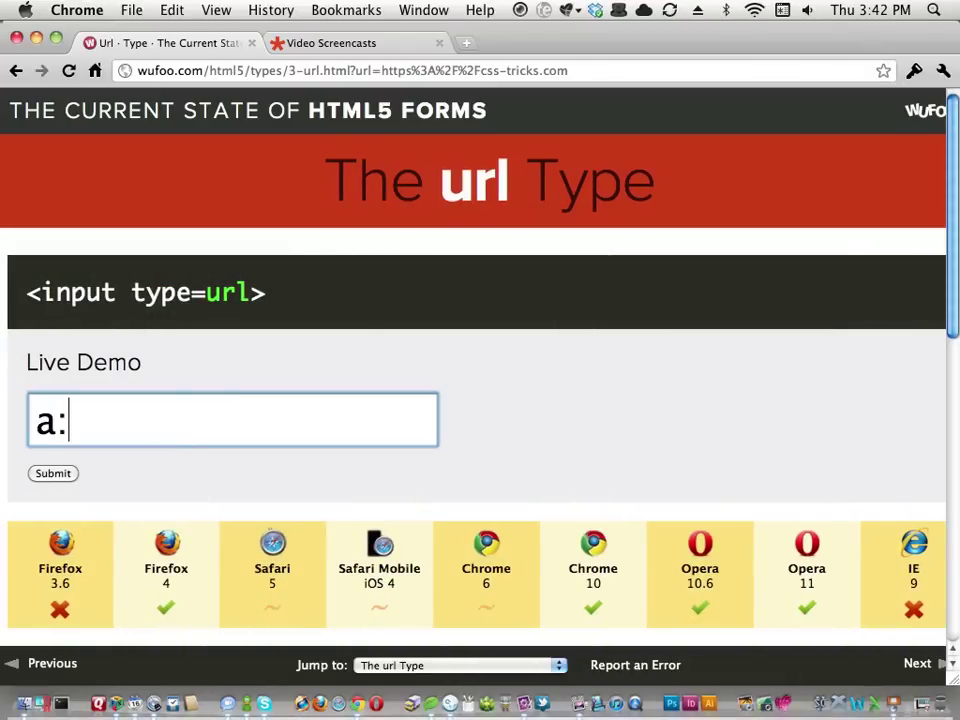
left_click(205, 376)
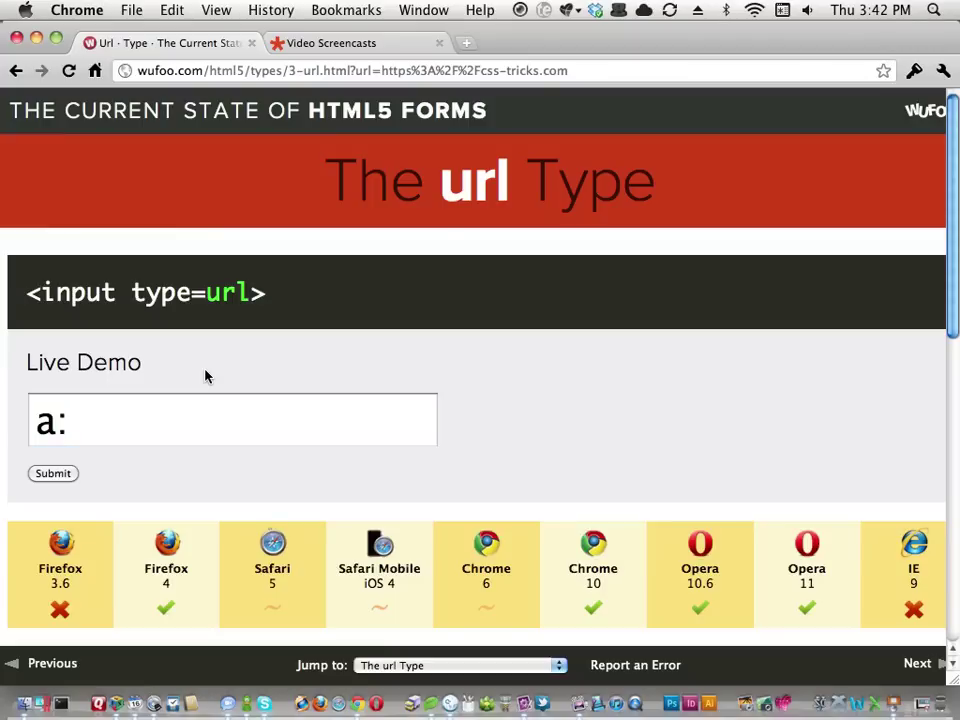
left_click(55, 471)
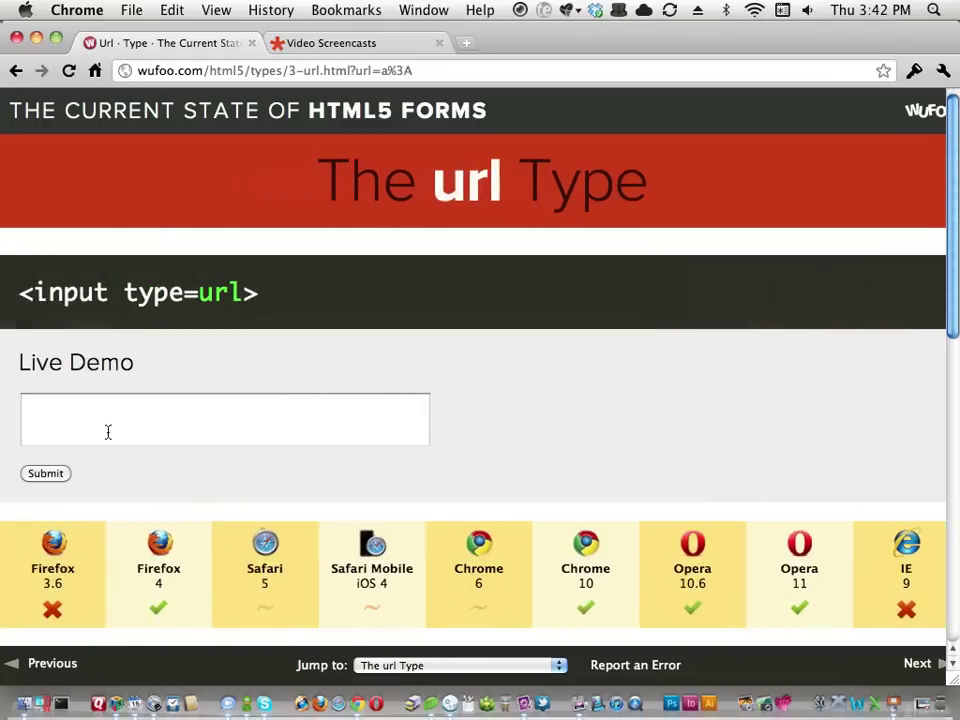
- Submit "dafdafsdas" in the url type's live demo, dismiss the validation message, and select the entered text
left_click(108, 432)
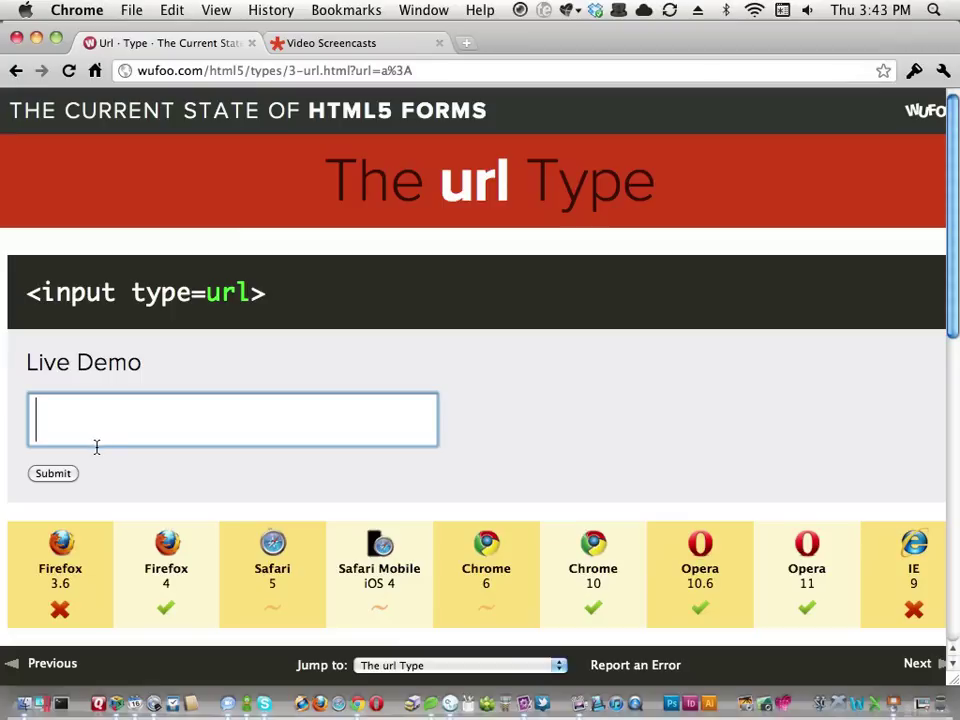
type("dafdafsdas")
key("Return")
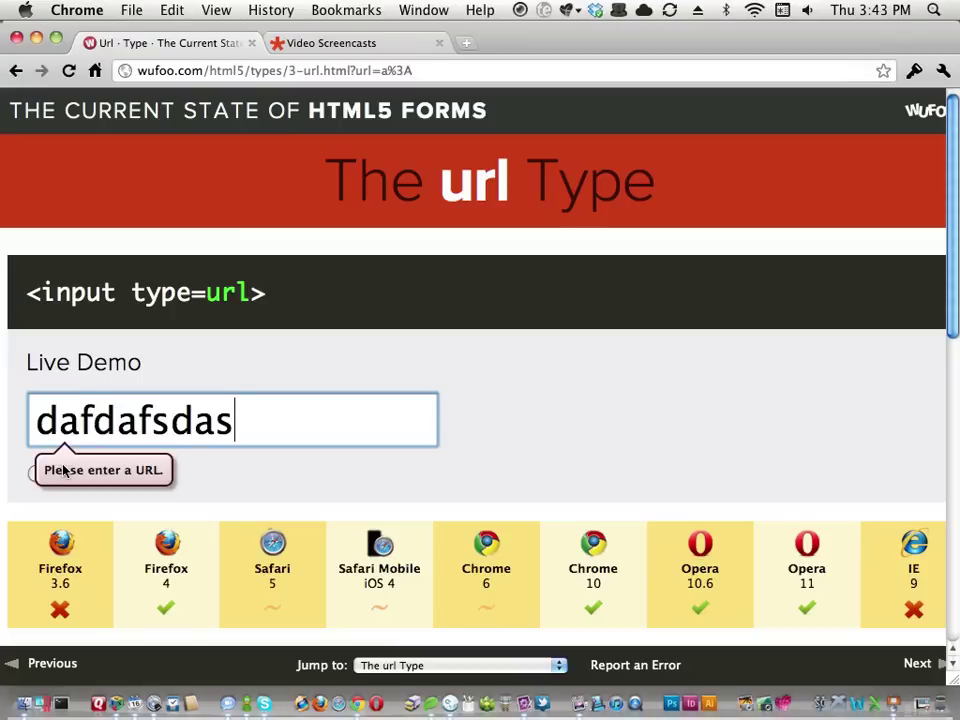
left_click(443, 350)
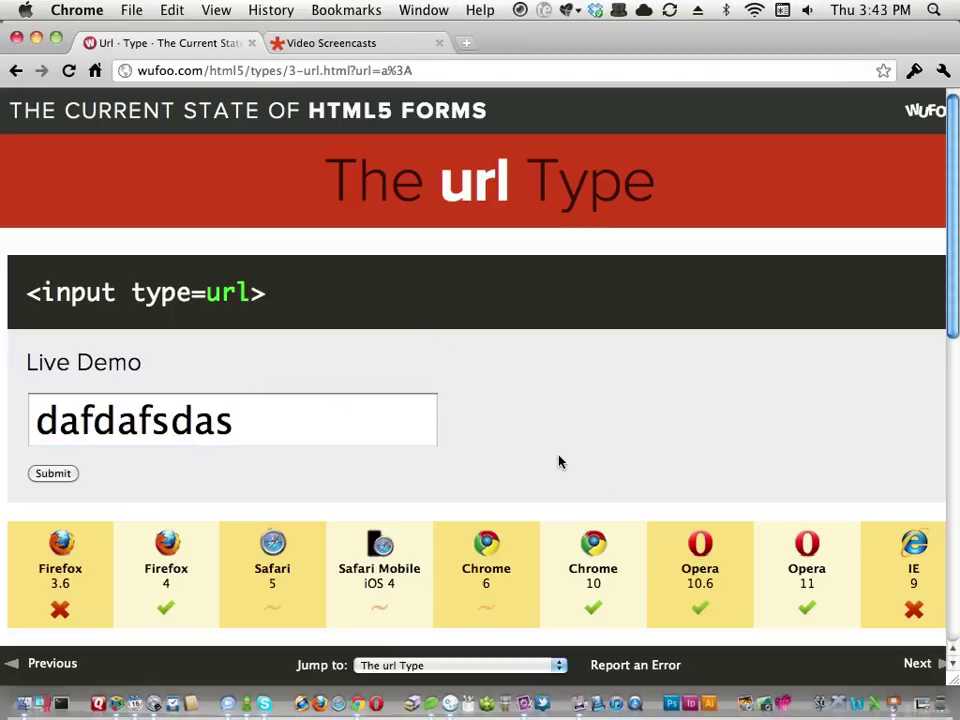
left_click(141, 418)
double_click(141, 418)
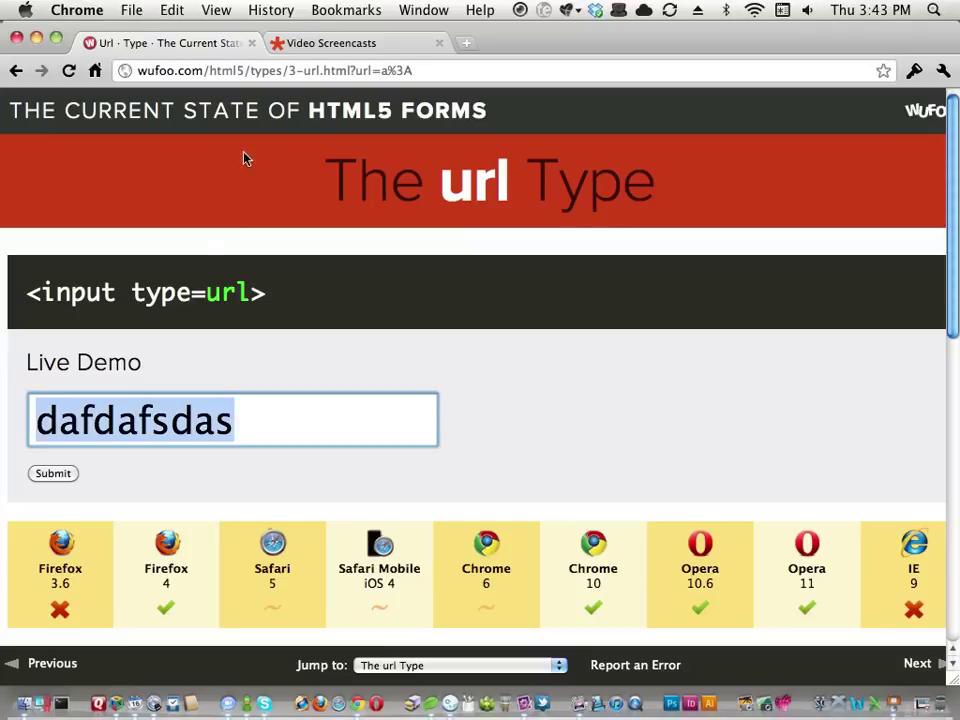
- Copy the url type page's address and switch to Firefox 4, moving its browser window into view
left_click(263, 72)
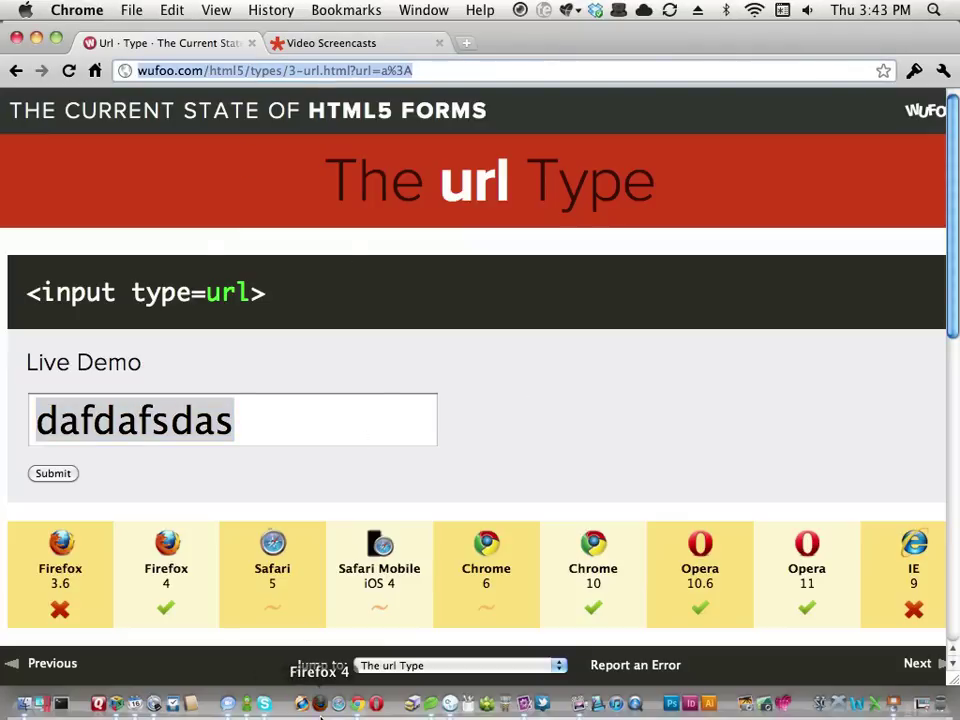
left_click(321, 700)
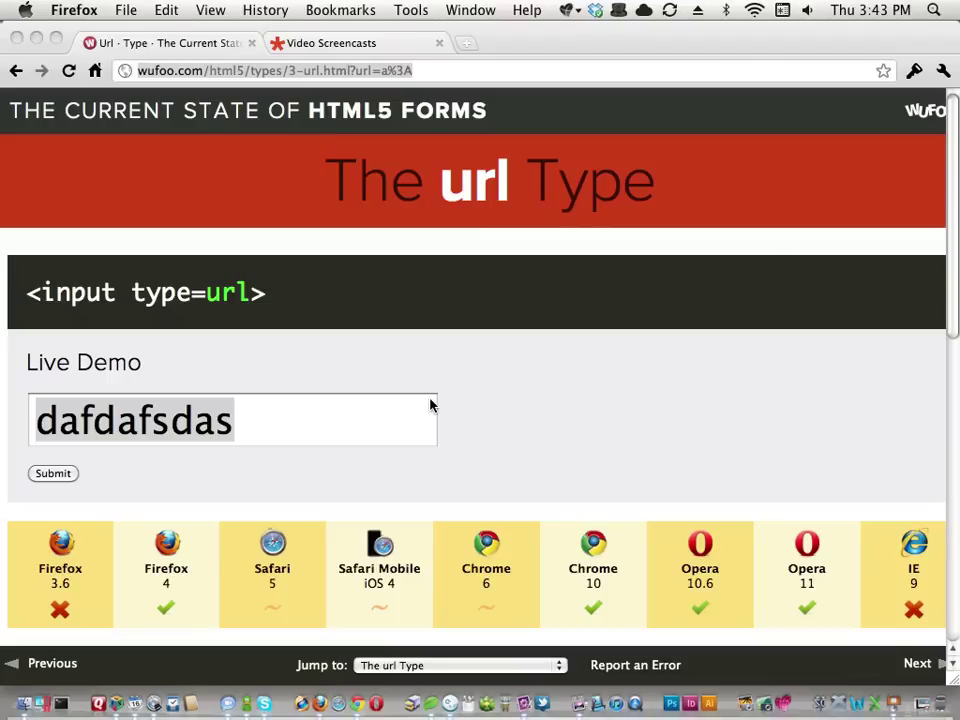
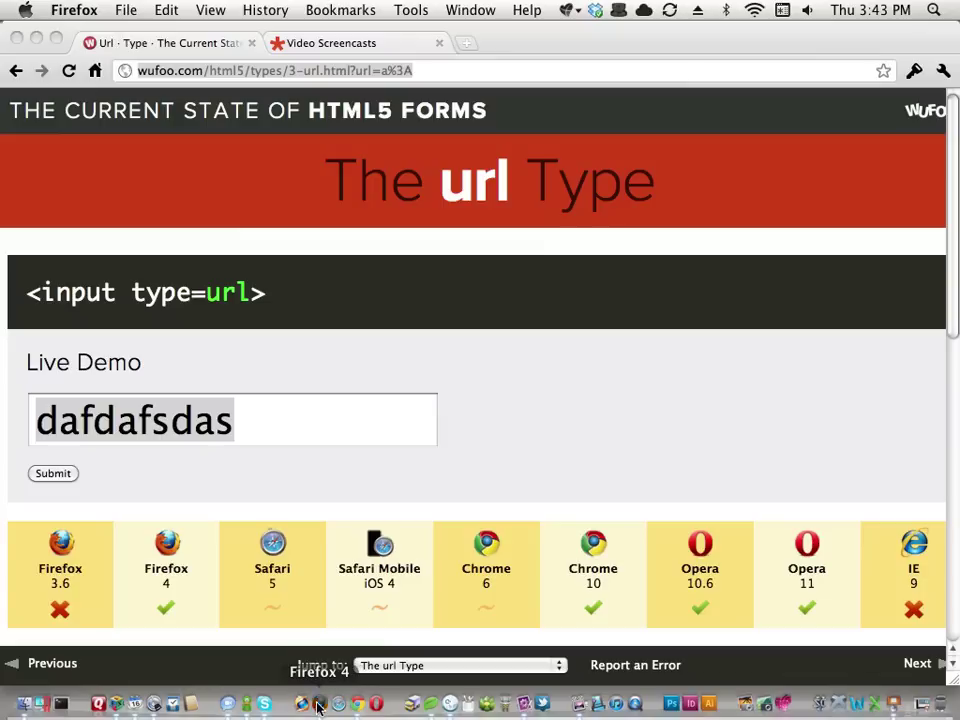
left_click(360, 9)
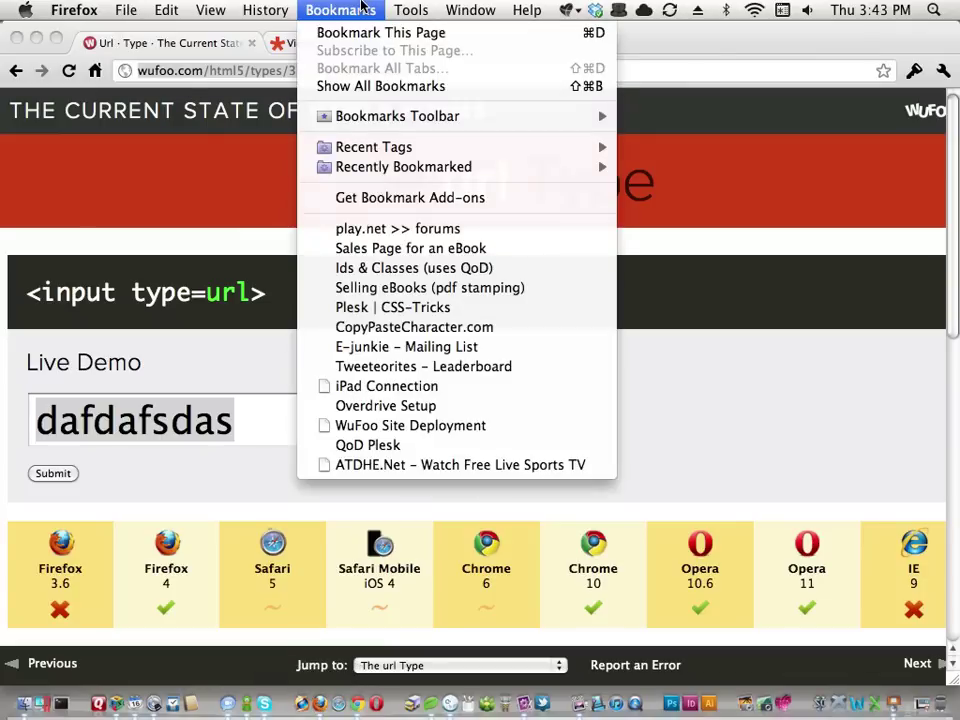
left_click(489, 39)
left_click_drag(489, 39, 514, 77)
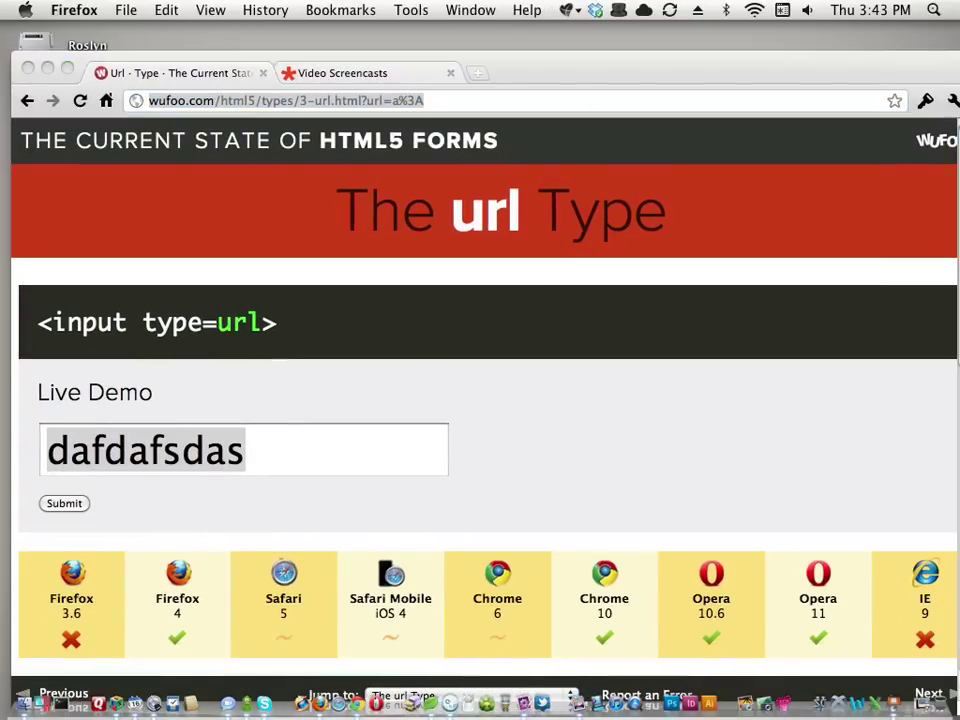
left_click_drag(845, 88, 290, 57)
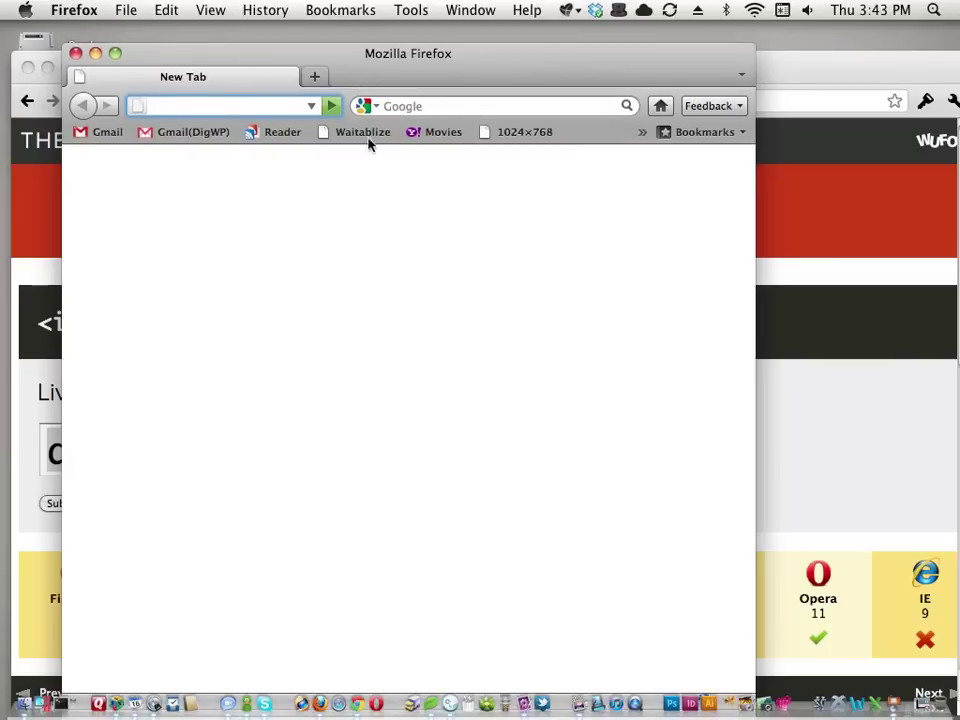
- Search Google for the copied address of the url type page
left_click(409, 104)
type("http://wufoo.com/html5/types/3-url.html?url=a%3A")
key("Return")
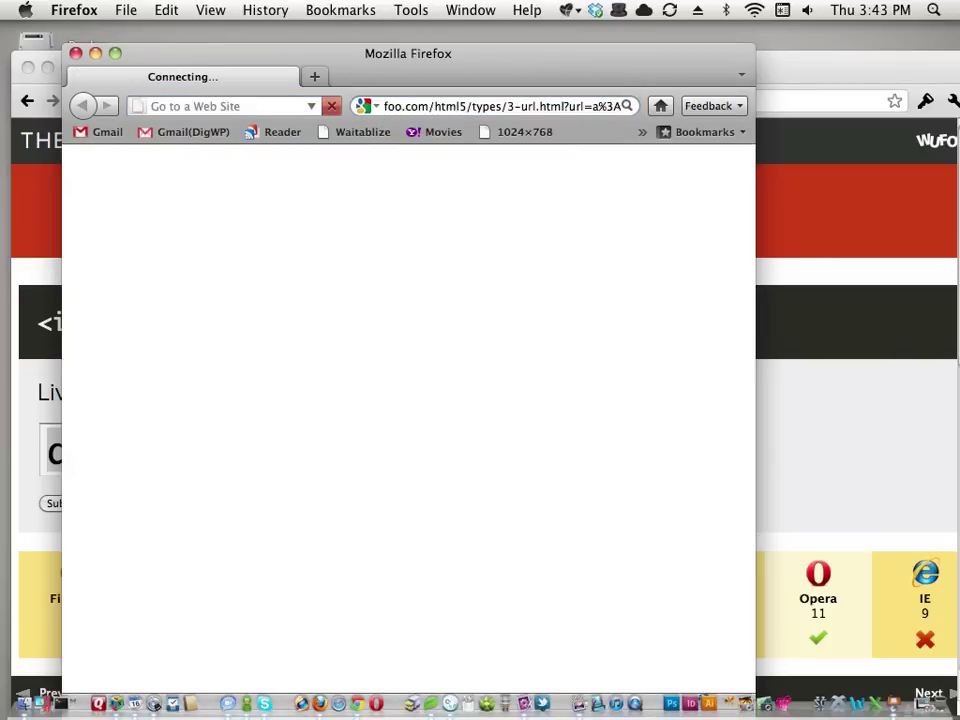
left_click_drag(467, 71, 435, 60)
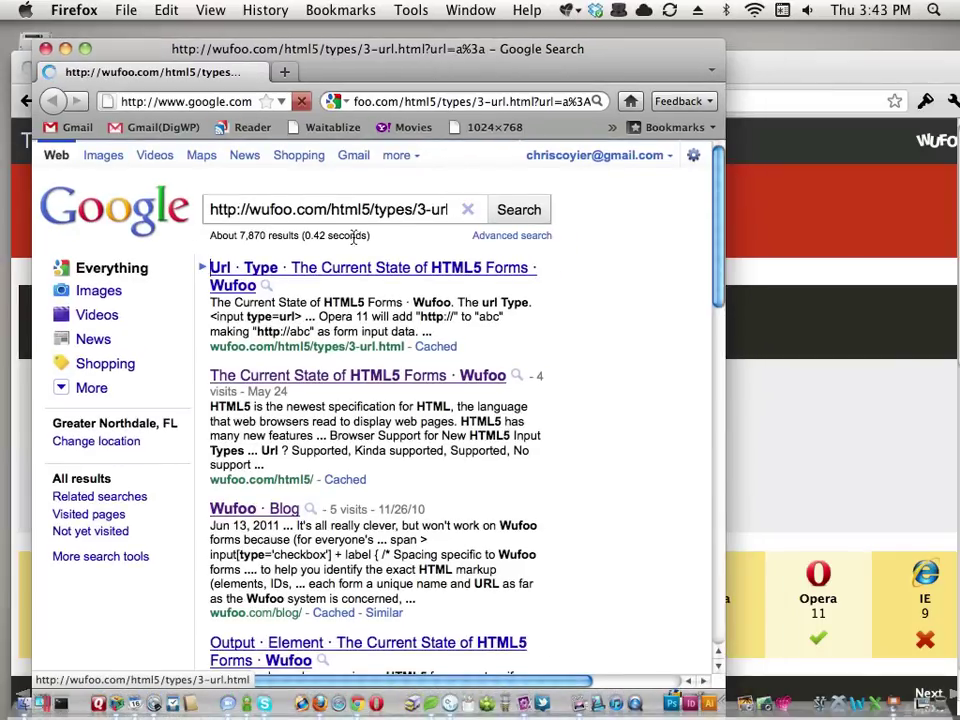
left_click(411, 101)
key("super+c")
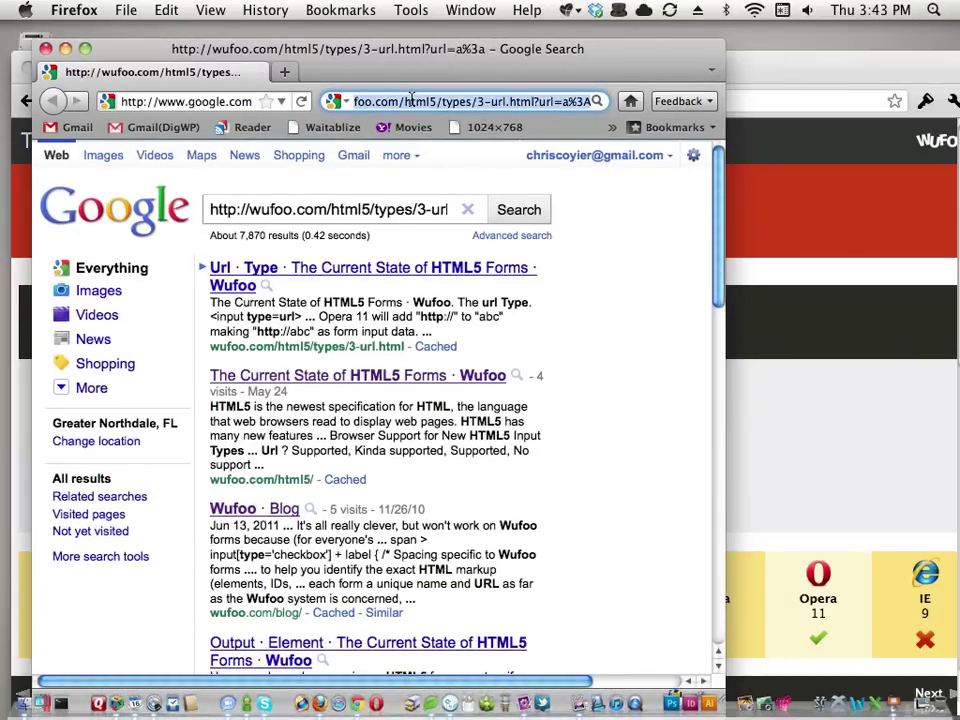
left_click(199, 101)
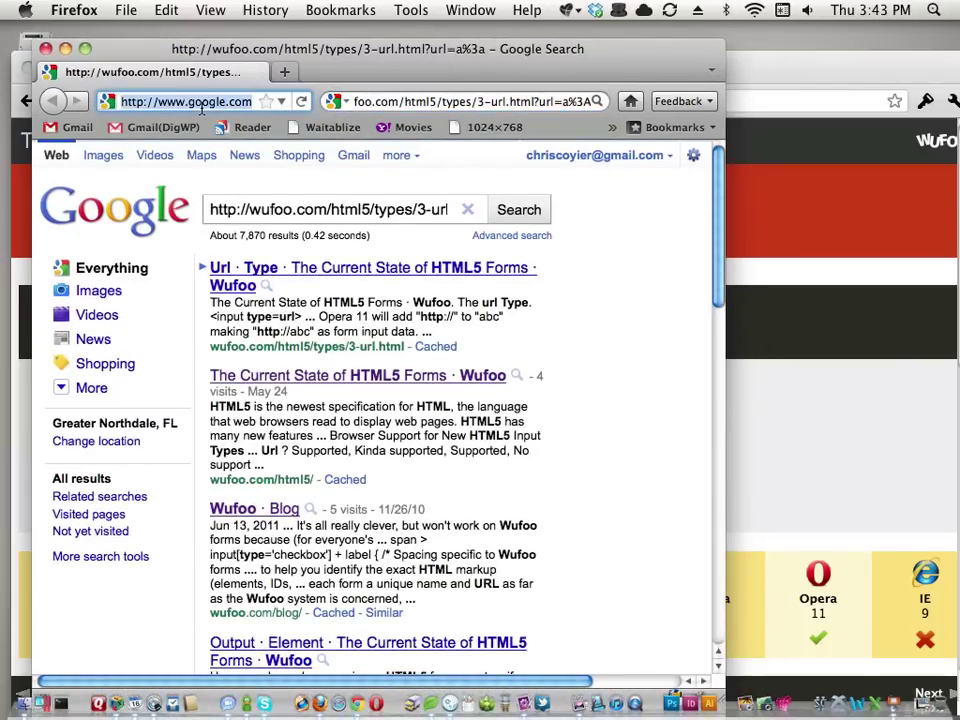
key("super+v")
key("Return")
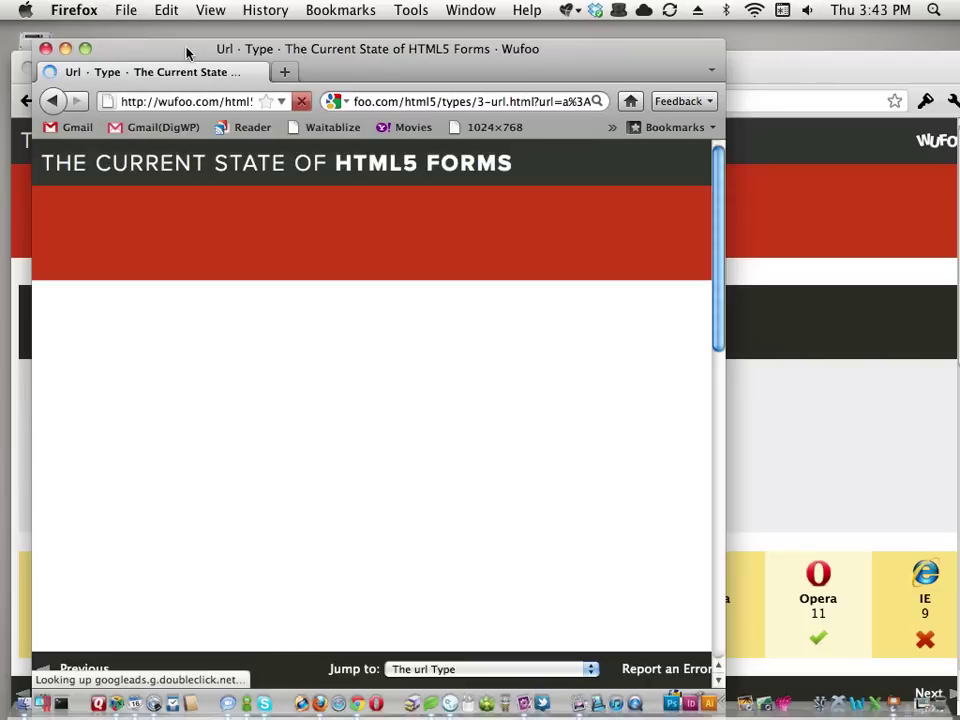
left_click(154, 461)
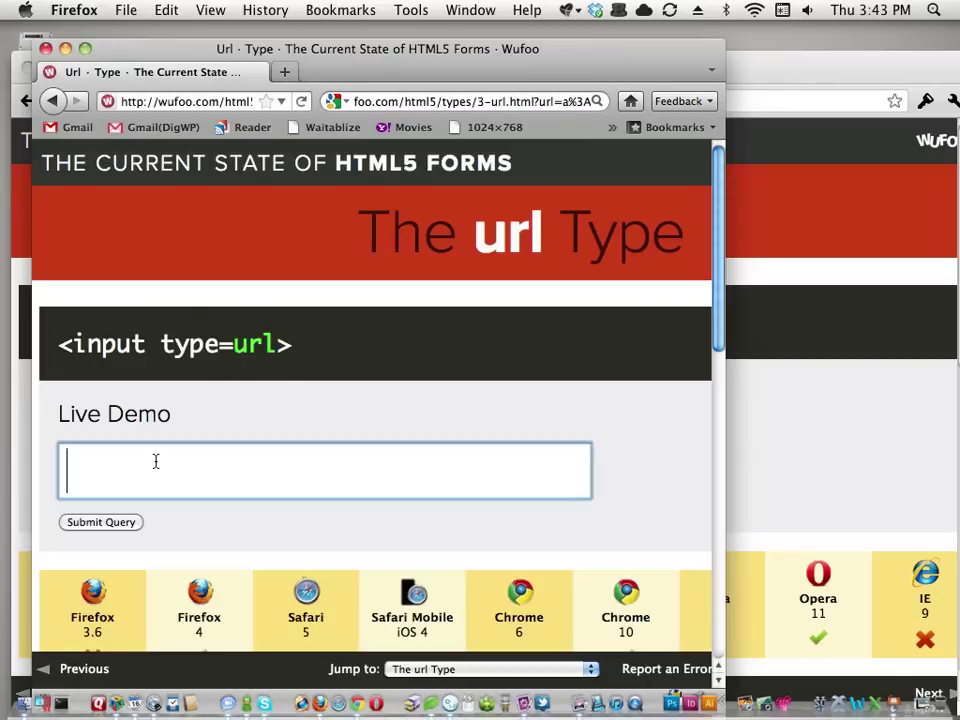
- Submit "abc" in the url type's live demo in Firefox and minimize the browser window
type("abc")
left_click(113, 526)
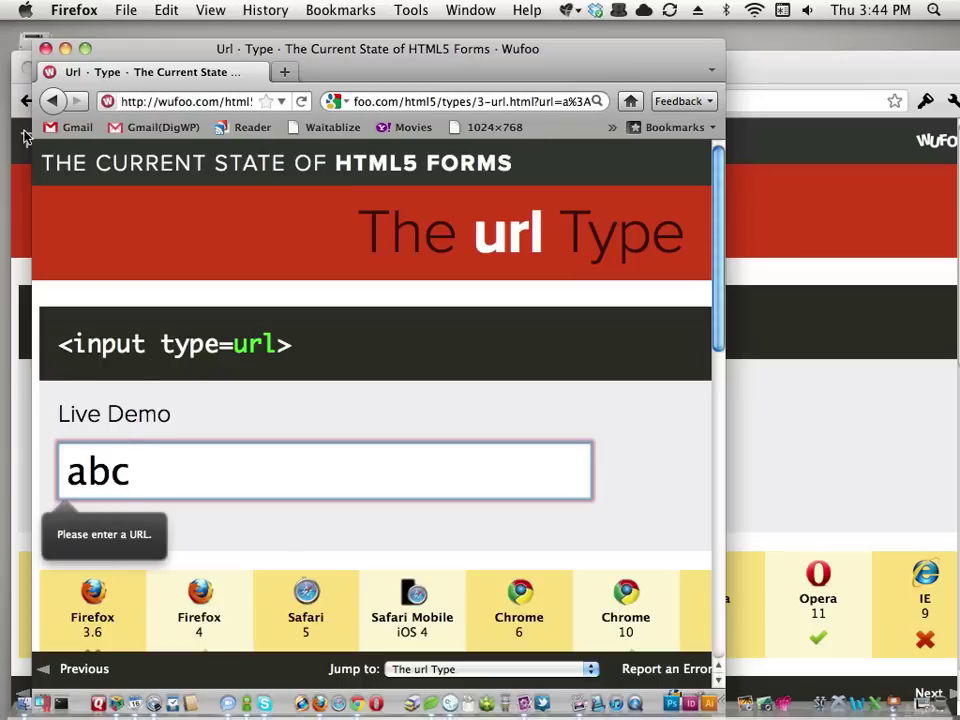
left_click(65, 48)
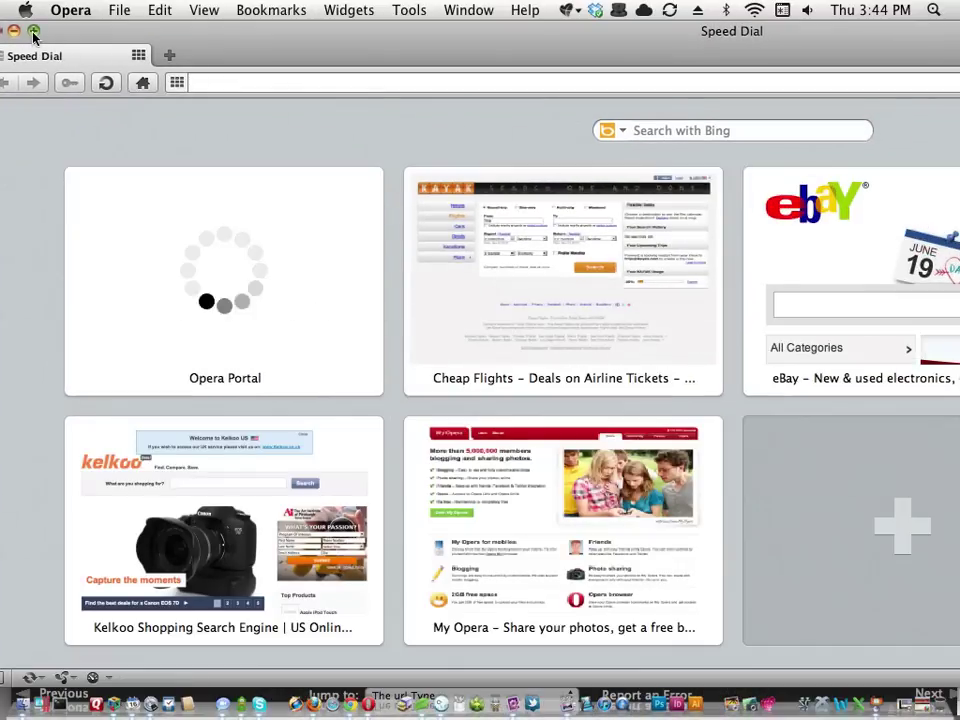
- Enlarge the Opera window, load wufoo.com/html5/types/3-url.html in it, and submit "abc" in the url live demo
left_click(33, 32)
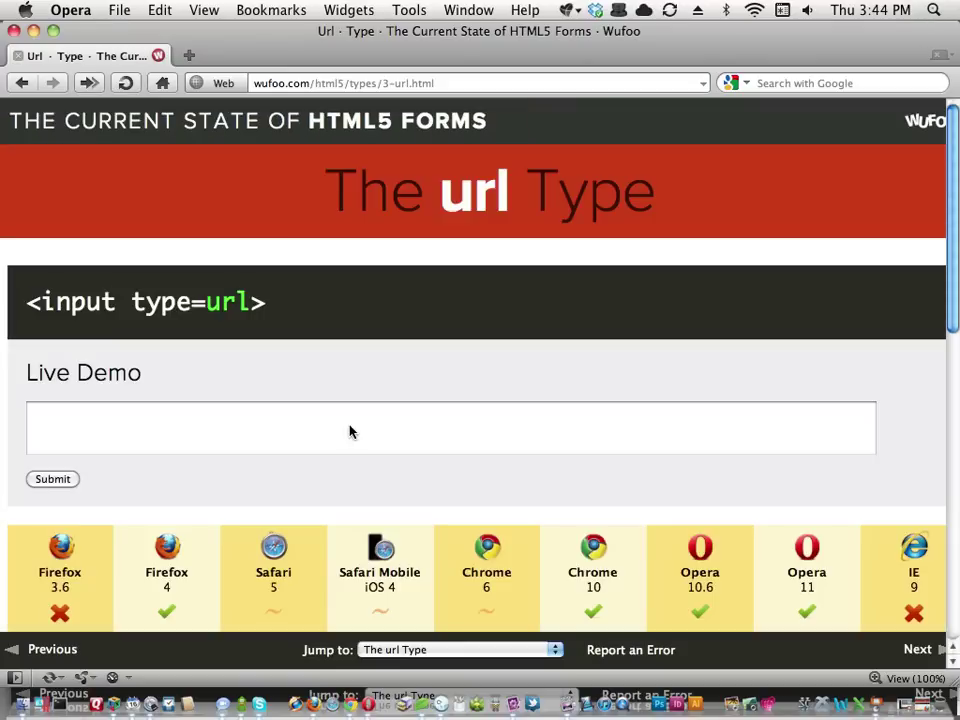
left_click(176, 420)
type("abc")
left_click(58, 480)
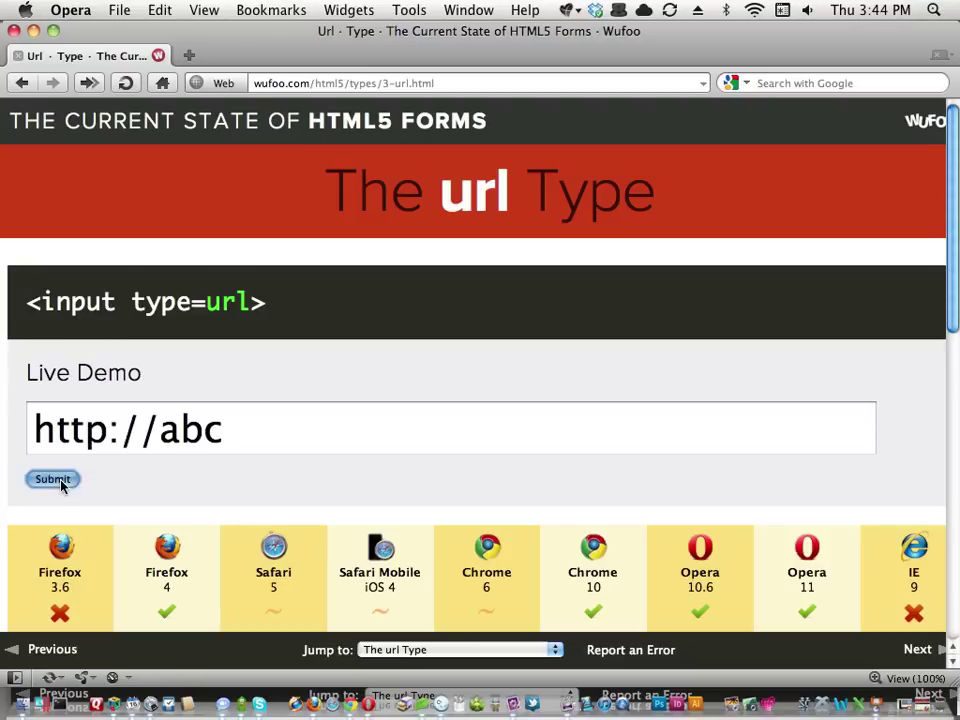
- Enter "abc" in the emptied url live demo field and move the focus out of it without submitting
left_click(92, 437)
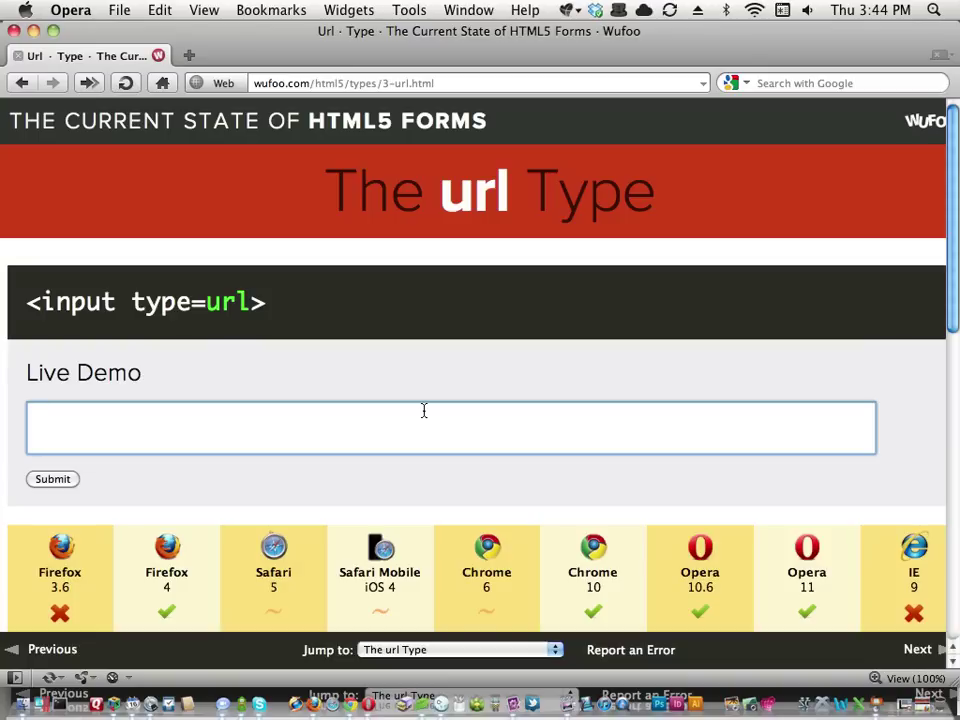
type("abc")
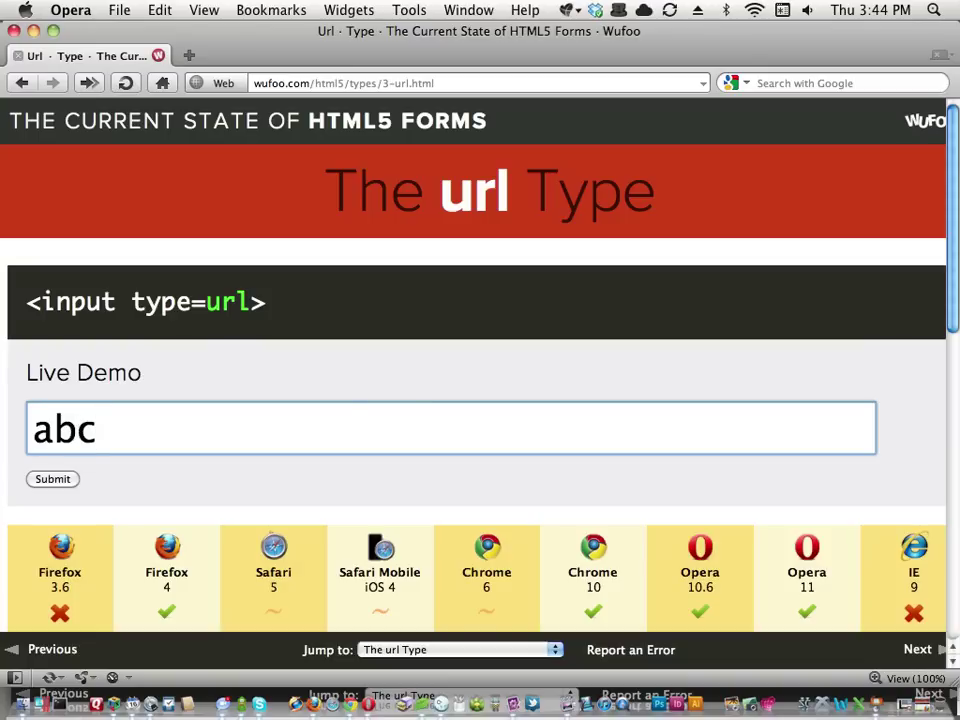
left_click(89, 398)
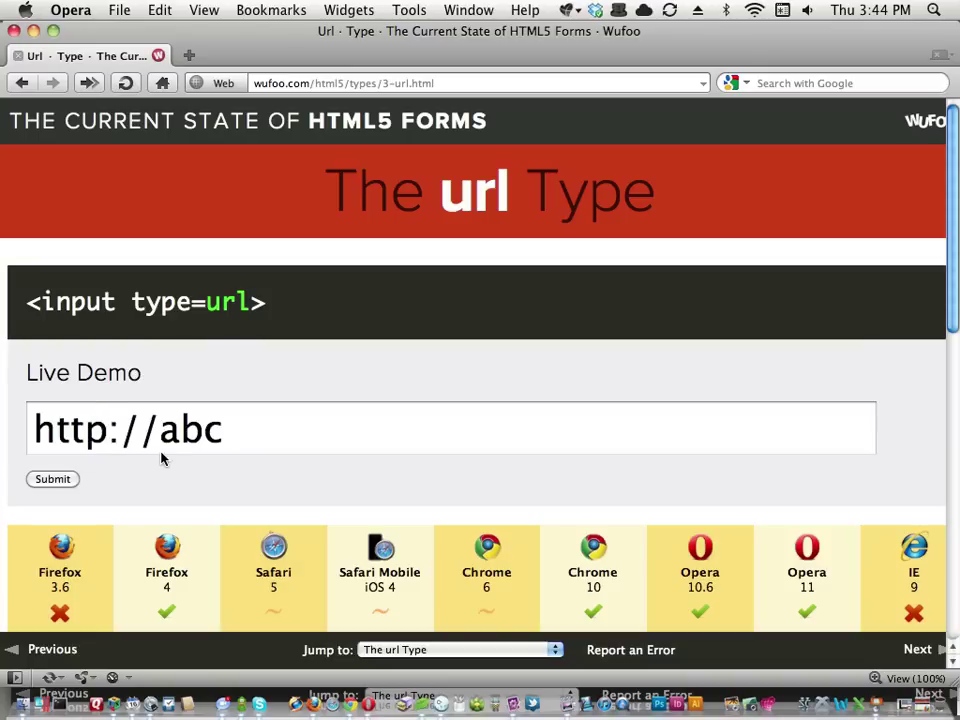
- Replace the whole entry in the url live demo field with "jikadf" and leave the field
key("Tab")
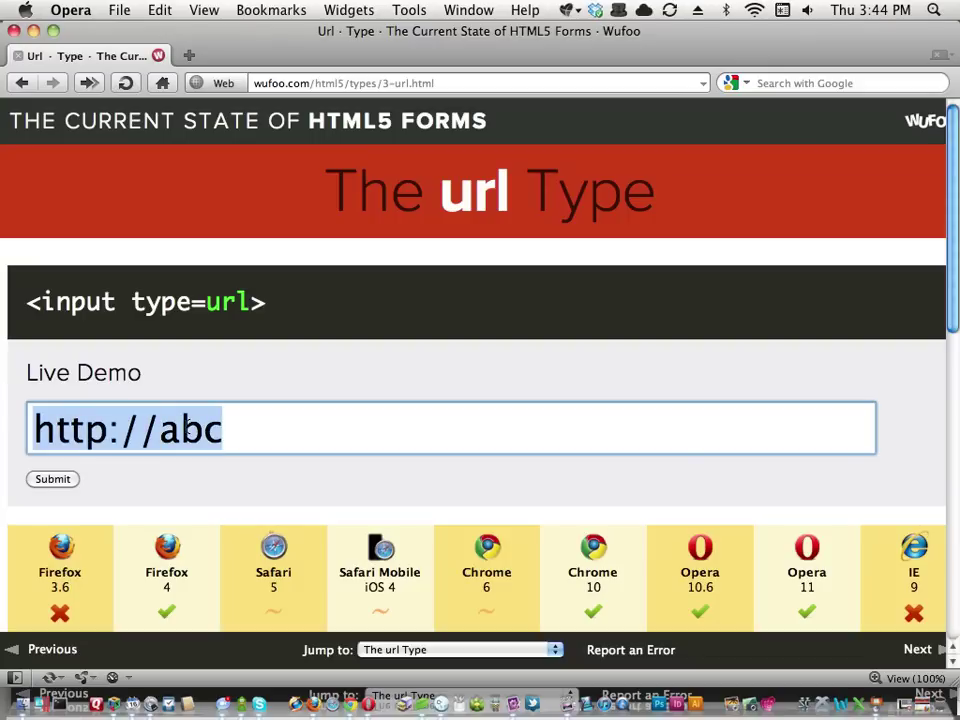
type("jikadf")
left_click(171, 354)
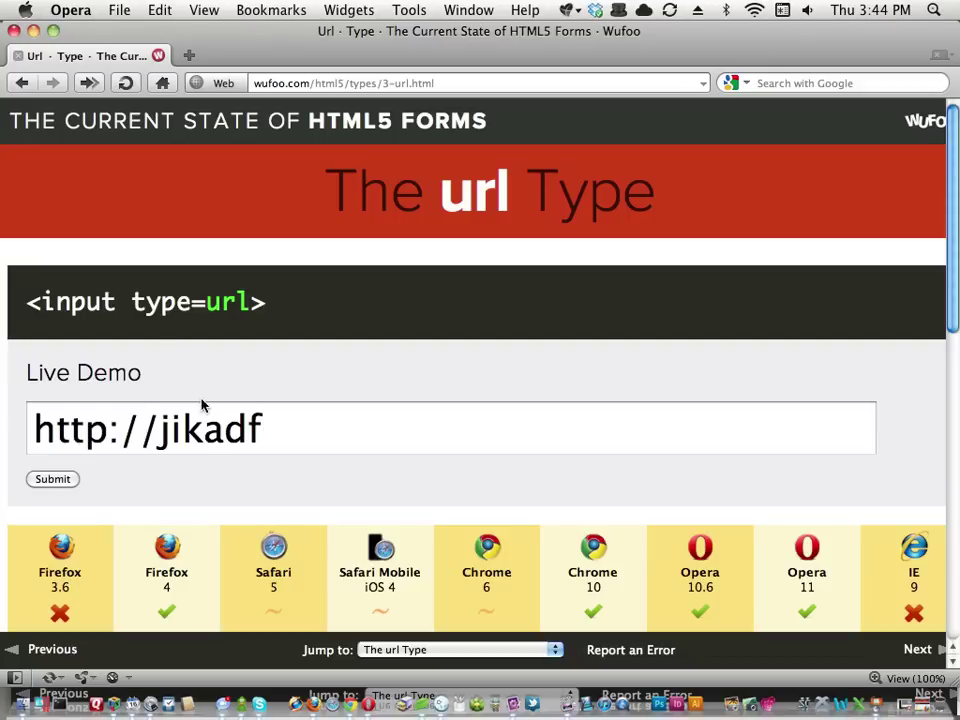
left_click_drag(34, 428, 158, 428)
key("Right")
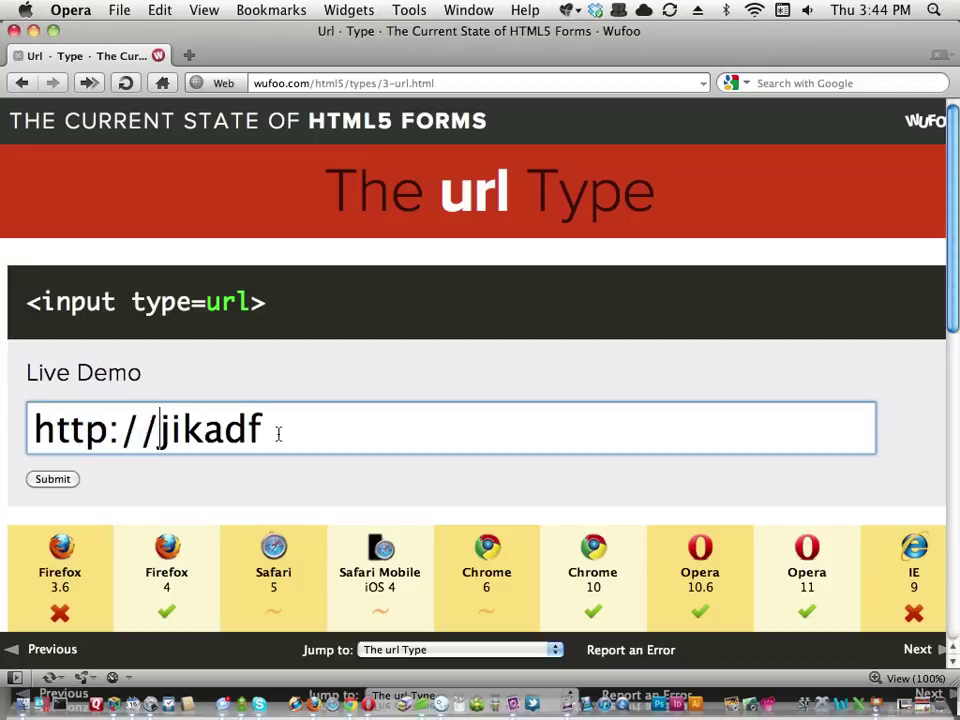
left_click(298, 432)
left_click(70, 480)
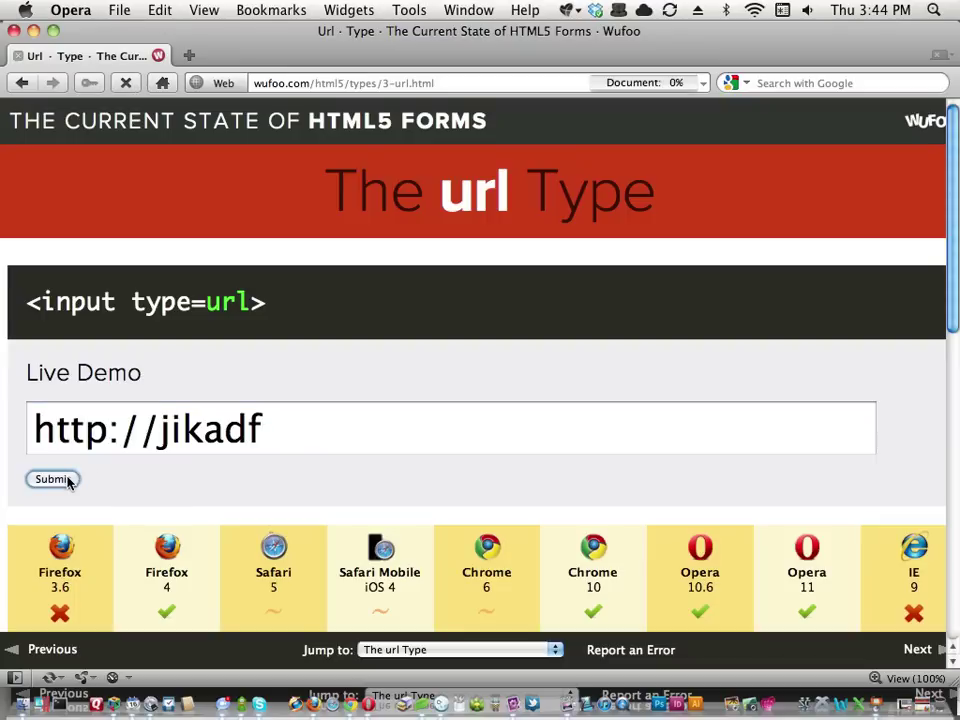
- Enter "abc" in the reloaded url live demo, select the field's full text, and minimize the Opera window
type("abc")
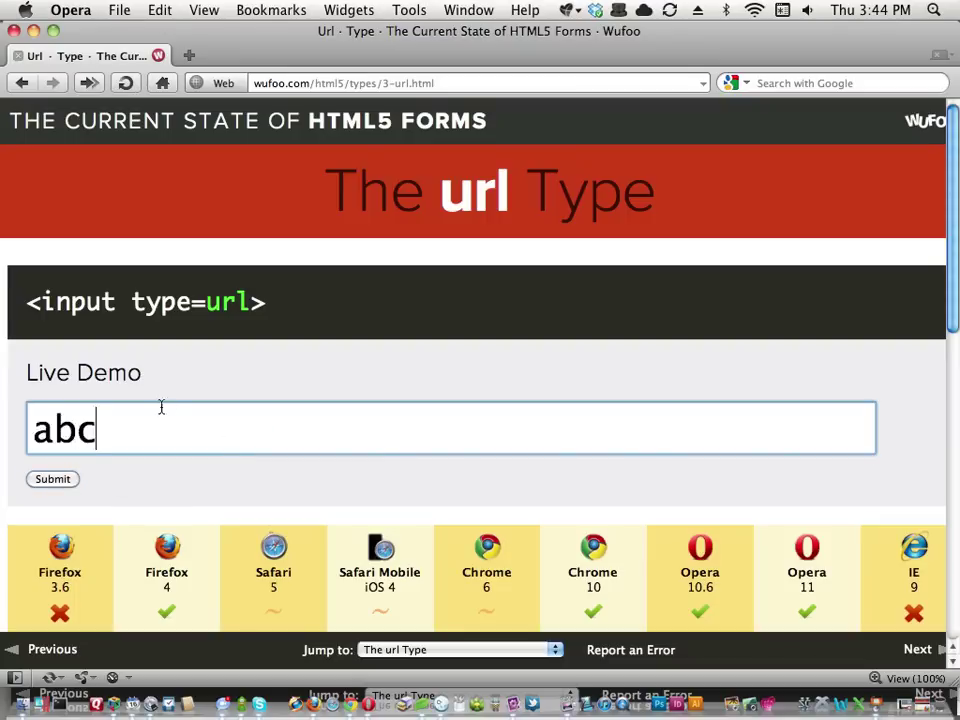
double_click(131, 440)
triple_click(131, 441)
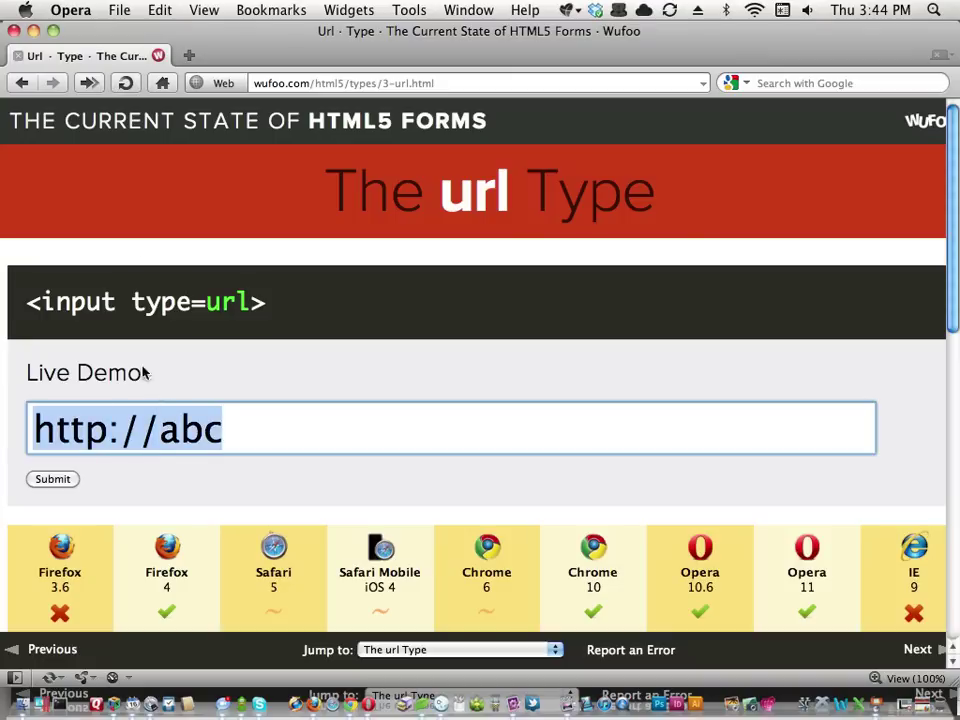
left_click(33, 31)
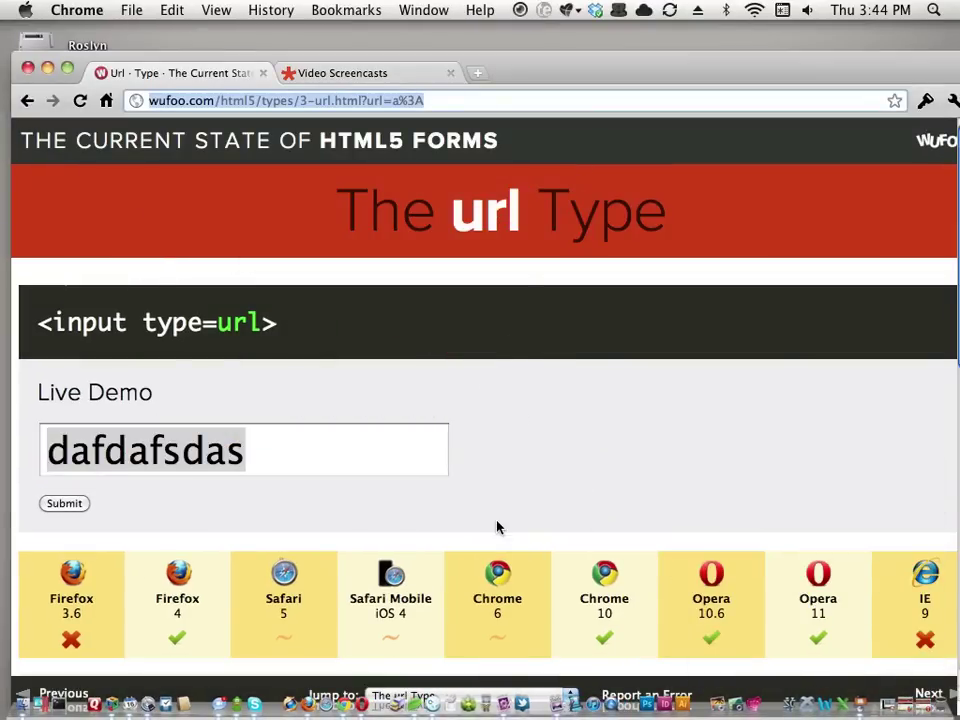
- Move the Chrome window up and open the reference's next page, the date type
scroll(497, 525, "down", 3)
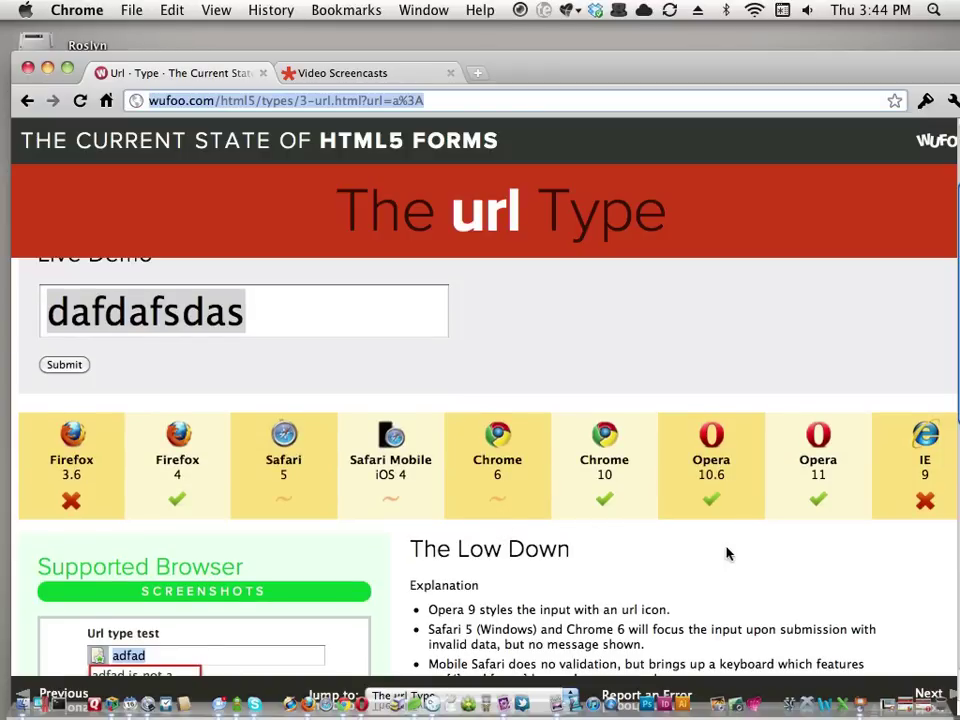
left_click_drag(714, 63, 707, 34)
left_click(915, 663)
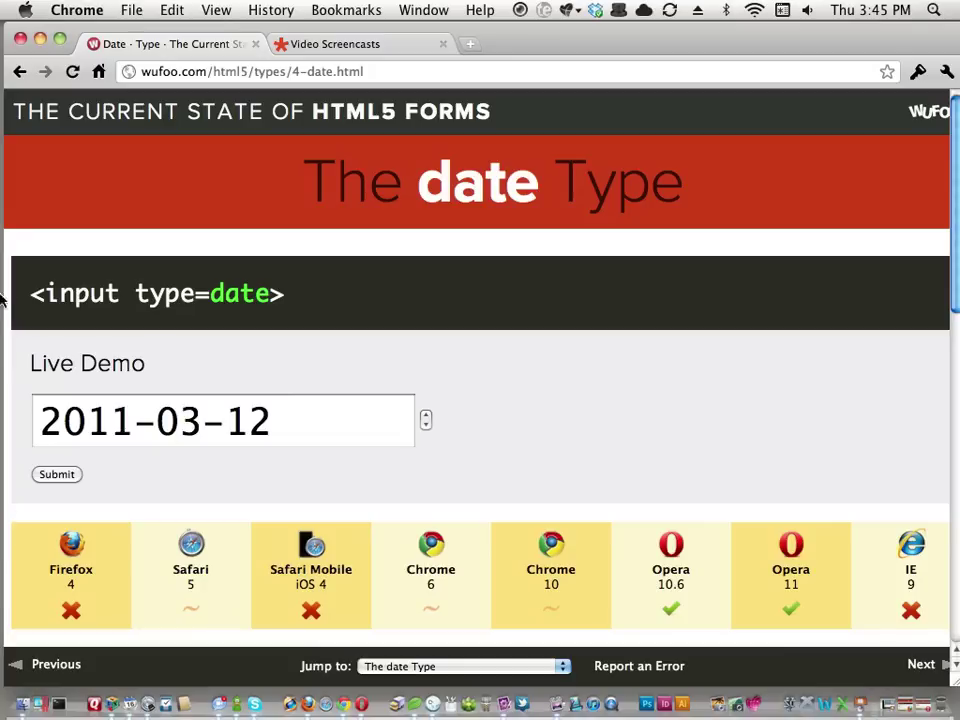
- Highlight the <input type=date> code sample and put the cursor in the live demo's date field
left_click_drag(100, 290, 355, 285)
left_click(355, 285)
left_click(328, 407)
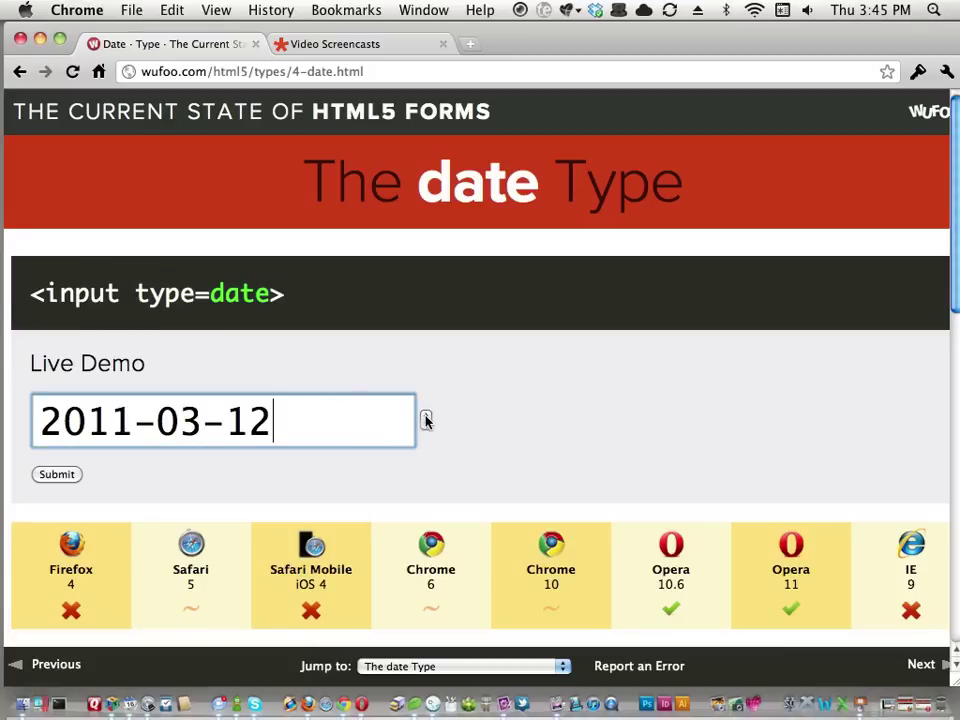
- Step the live demo's date up and down a day at a time, ending on 2011-03-19, and leave the field
key("Up")
key("Up")
key("Up")
key("Down")
key("Down")
key("Down")
key("Down")
key("Down")
key("Up")
key("Up")
key("Up")
key("Down")
key("Down")
key("Down")
key("Down")
key("Down")
key("Down")
key("Down")
key("Down")
key("Down")
key("Up")
key("Up")
key("Up")
key("Up")
key("Up")
key("Up")
key("Up")
key("Up")
key("Up")
key("Up")
key("Up")
key("Up")
key("Down")
key("Down")
key("Down")
key("Down")
key("Down")
key("Down")
key("Up")
key("Up")
key("Up")
key("Up")
key("Up")
key("Up")
key("Up")
key("Down")
key("Down")
key("Down")
key("Down")
key("Up")
key("Up")
key("Up")
key("Up")
key("Up")
key("Up")
key("Down")
key("Down")
key("Down")
key("Down")
key("Down")
key("Down")
key("Down")
key("Down")
key("Down")
key("Down")
key("Down")
key("Down")
key("Down")
key("Down")
key("Down")
key("Down")
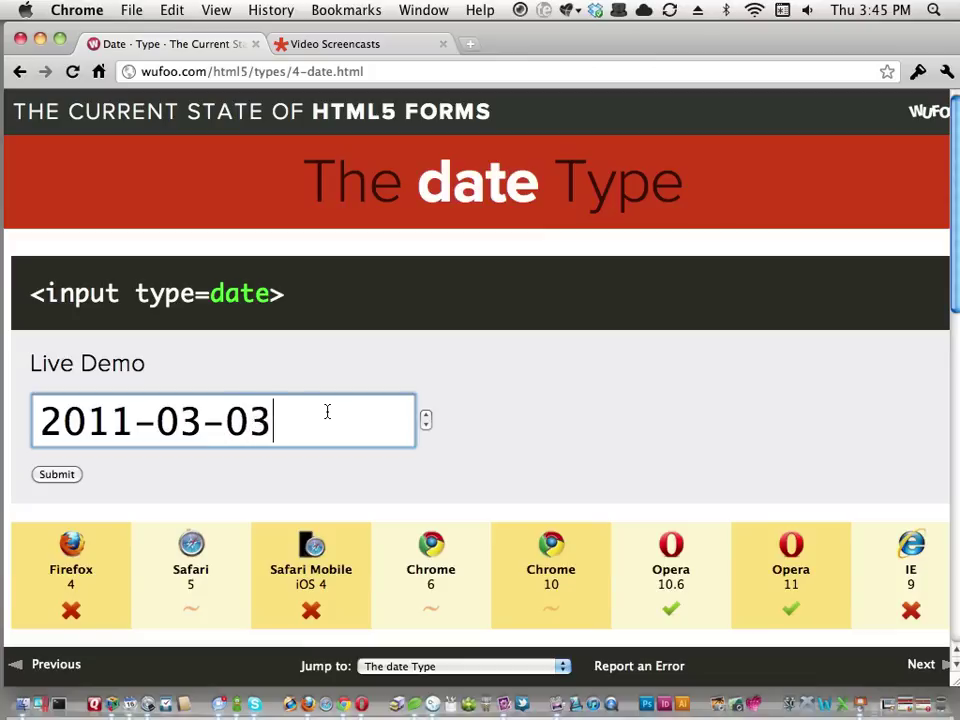
key("Up")
key("Up")
key("Up")
key("Up")
key("Up")
key("Up")
key("Up")
key("Up")
key("Up")
key("Up")
key("Up")
key("Up")
key("Up")
key("Up")
key("Up")
key("Up")
left_click_drag(136, 422, 110, 422)
left_click(307, 355)
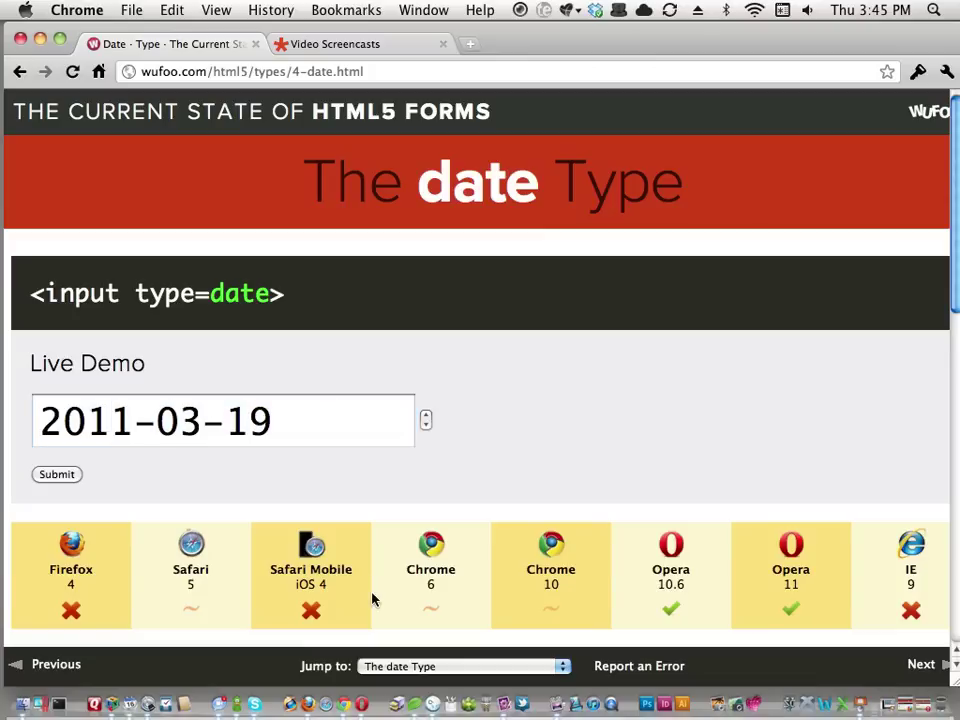
- Switch to Opera and go from the url type page to the date type page
left_click(361, 704)
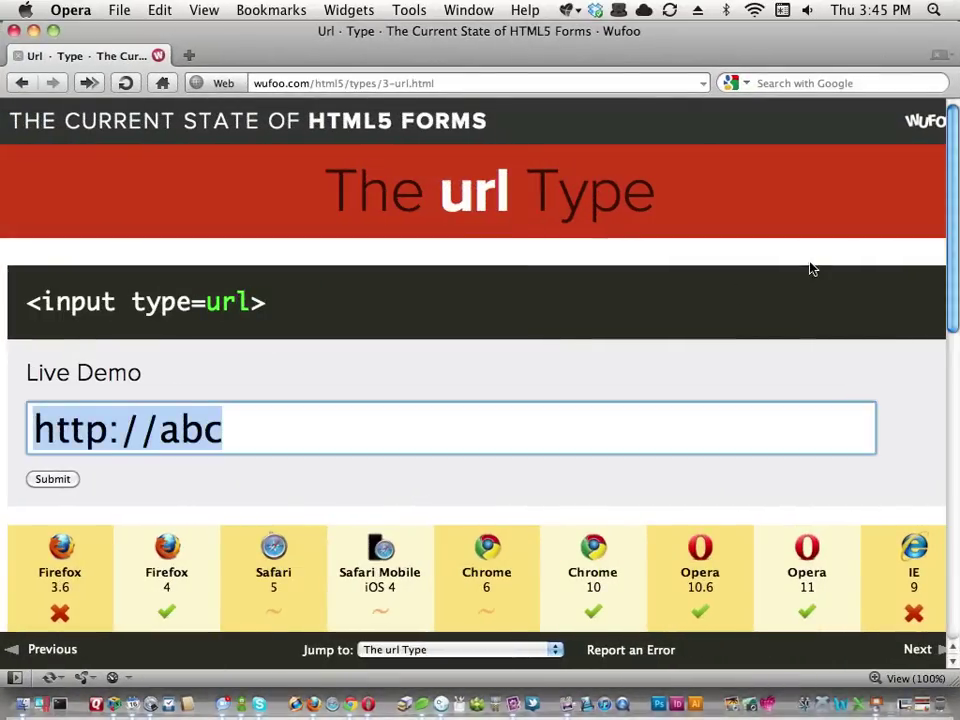
scroll(822, 513, "down", 2)
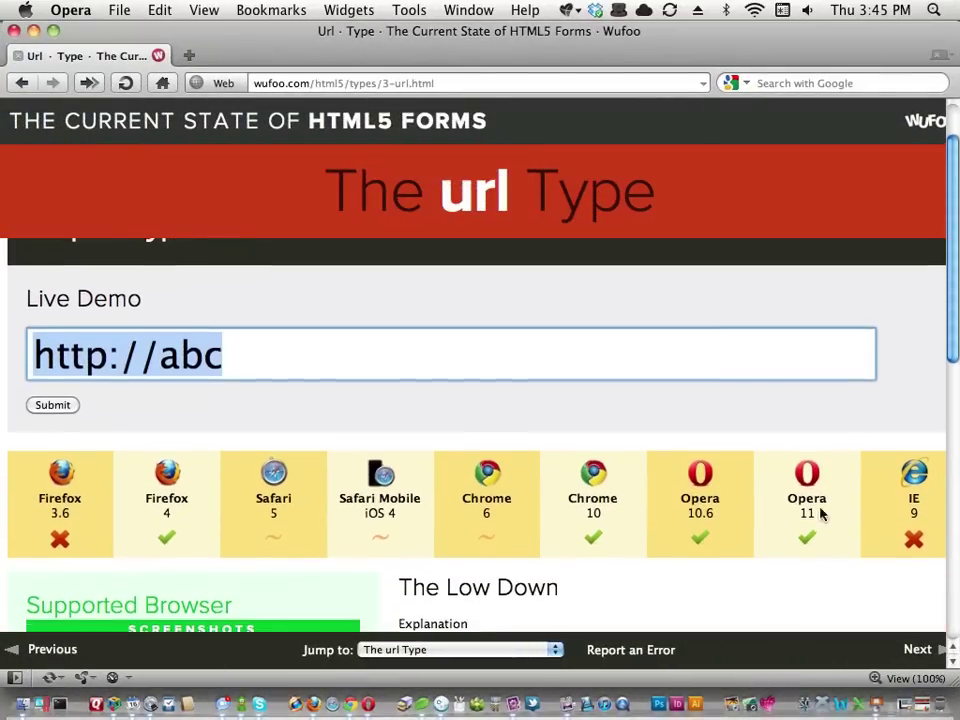
left_click(916, 649)
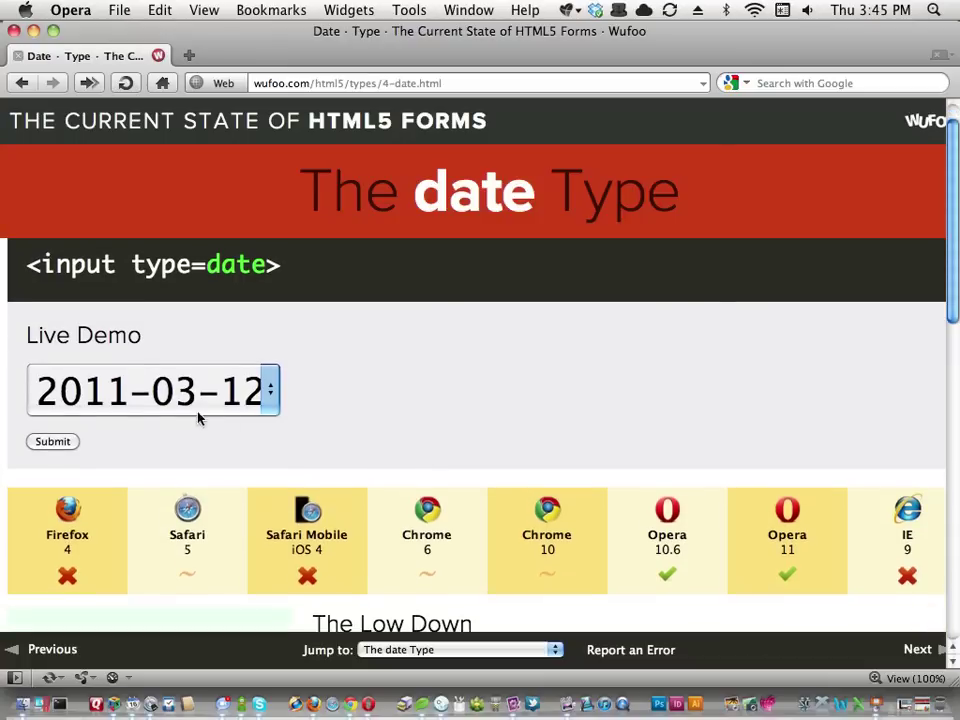
- Examine the live demo's pop-up calendar, close it without picking a day, and highlight the type=date code
left_click(201, 392)
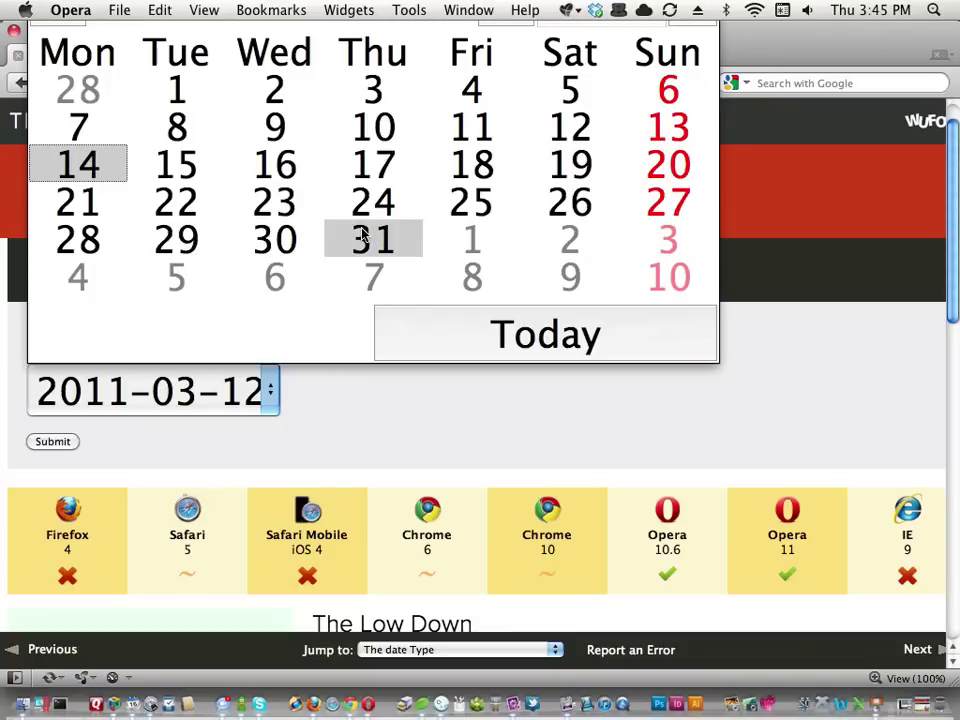
left_click(358, 433)
left_click_drag(146, 266, 277, 319)
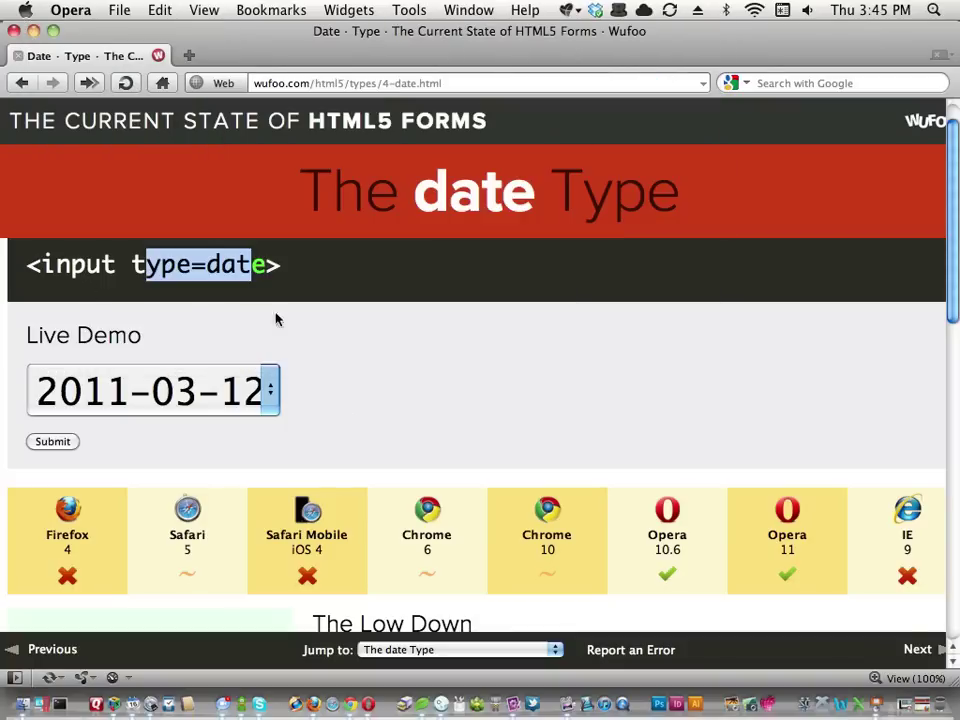
- Pick 2011-03-10 from the live demo's calendar, and change the date to 2011-03-26 the same way
left_click(272, 390)
left_click(372, 133)
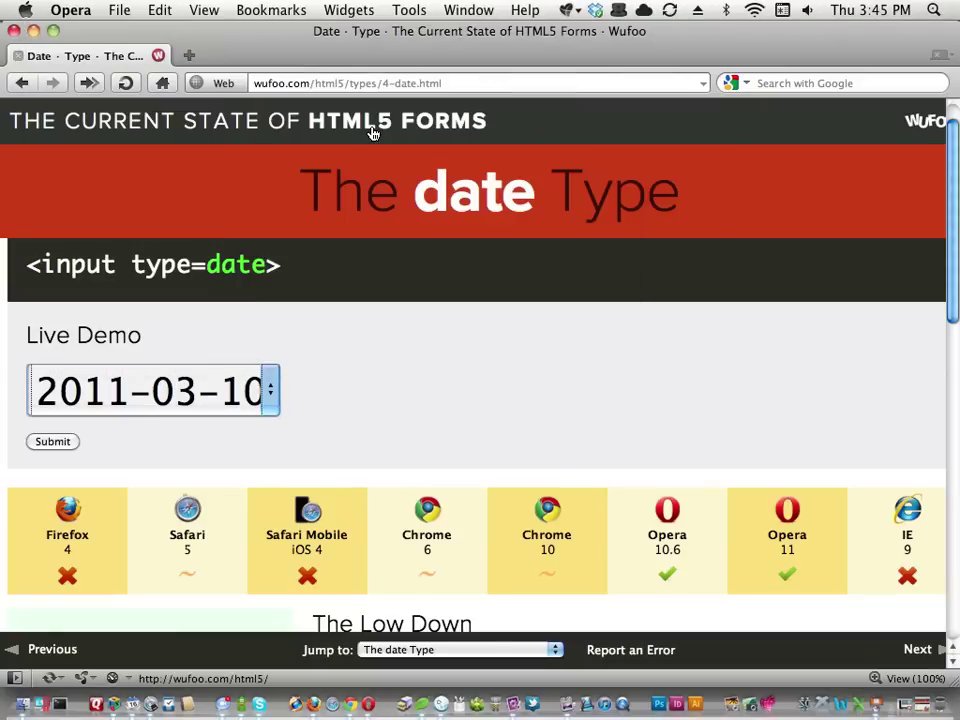
left_click(140, 390)
left_click(566, 203)
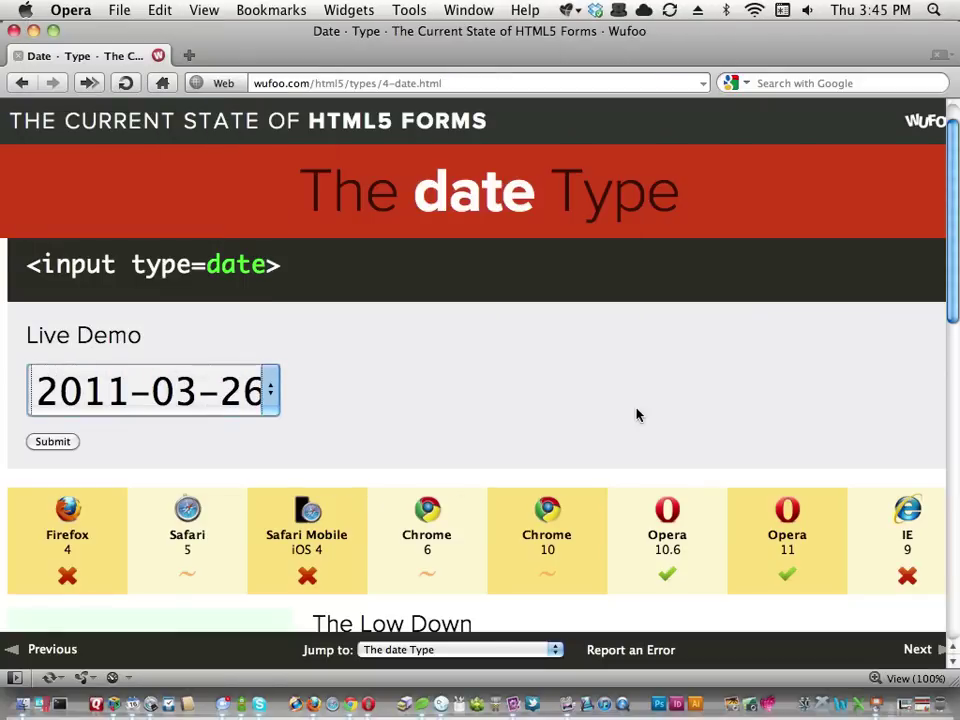
- Examine the date page's browser support and the reopened live demo calendar, closing the calendar without changing the date
scroll(637, 415, "down", 3)
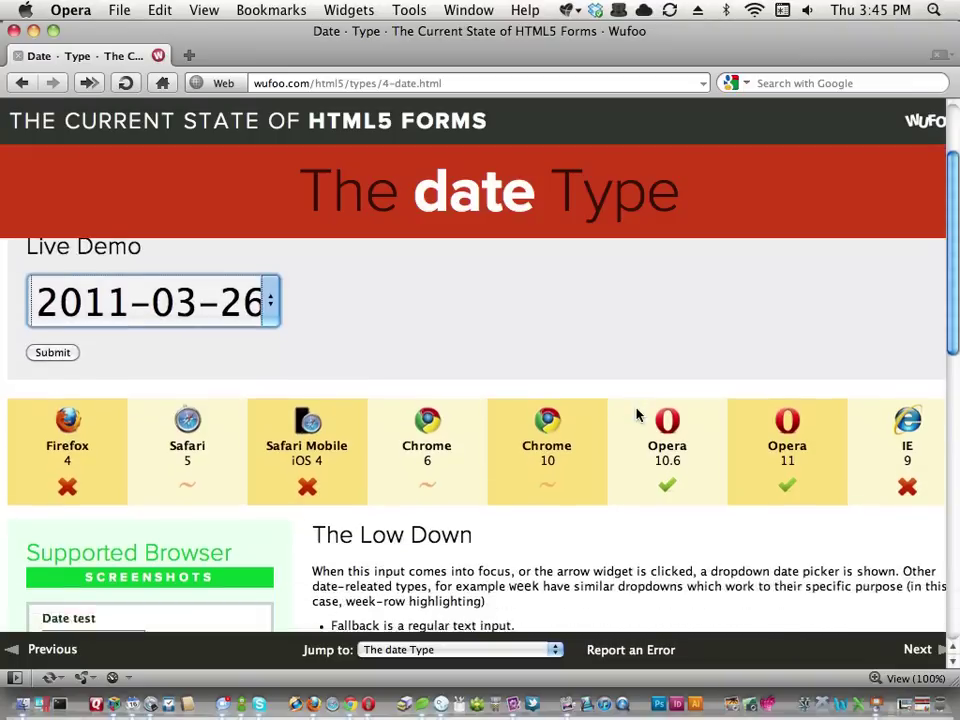
scroll(637, 415, "up", 3)
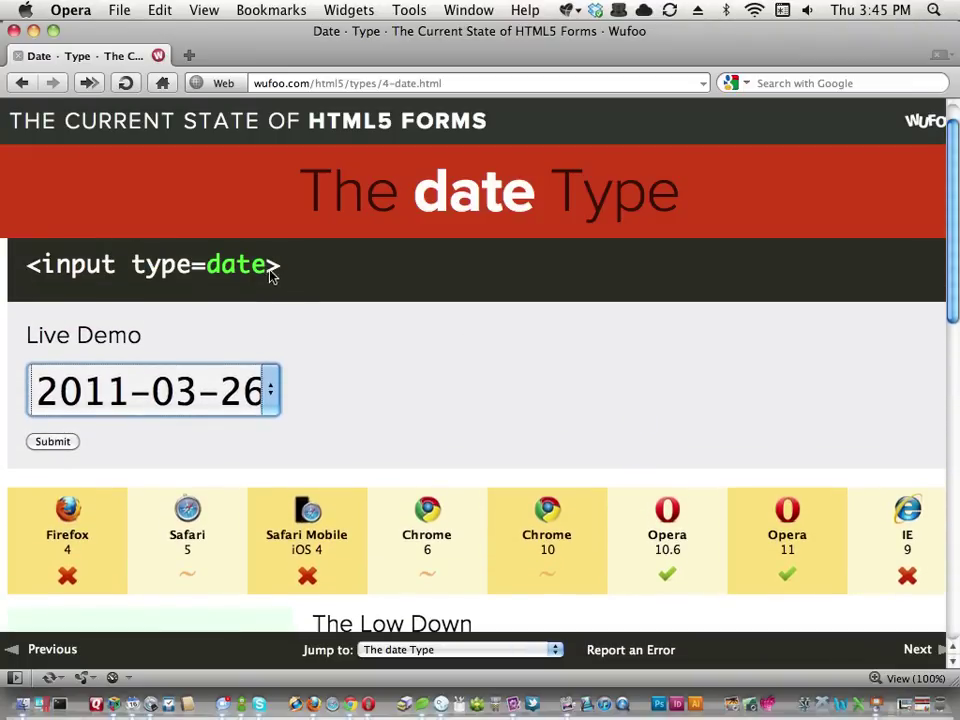
scroll(393, 399, "up", 1)
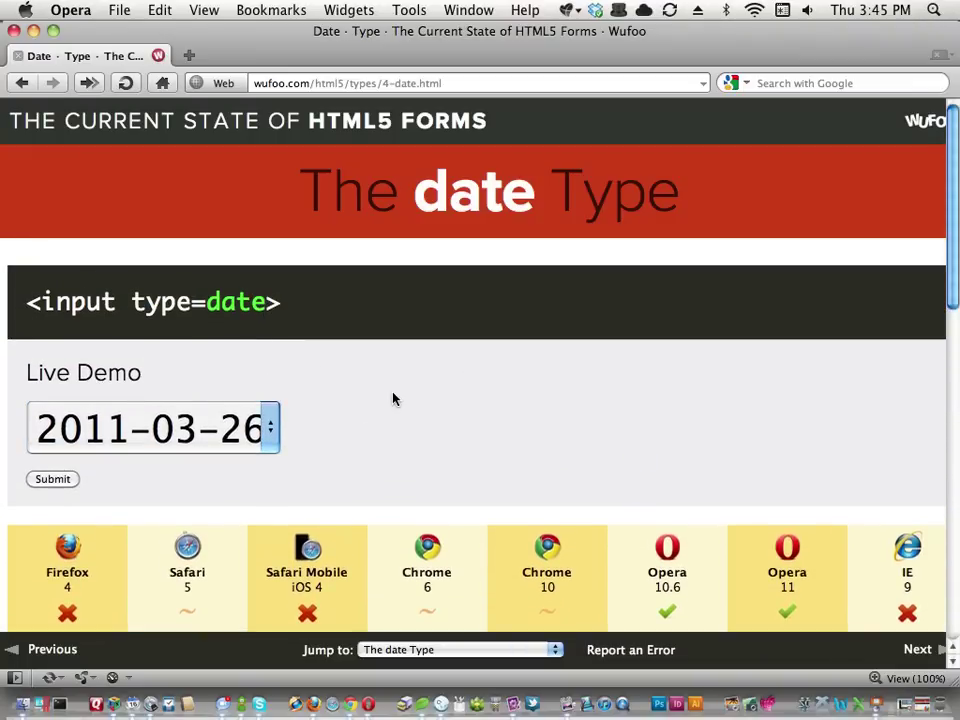
left_click(240, 447)
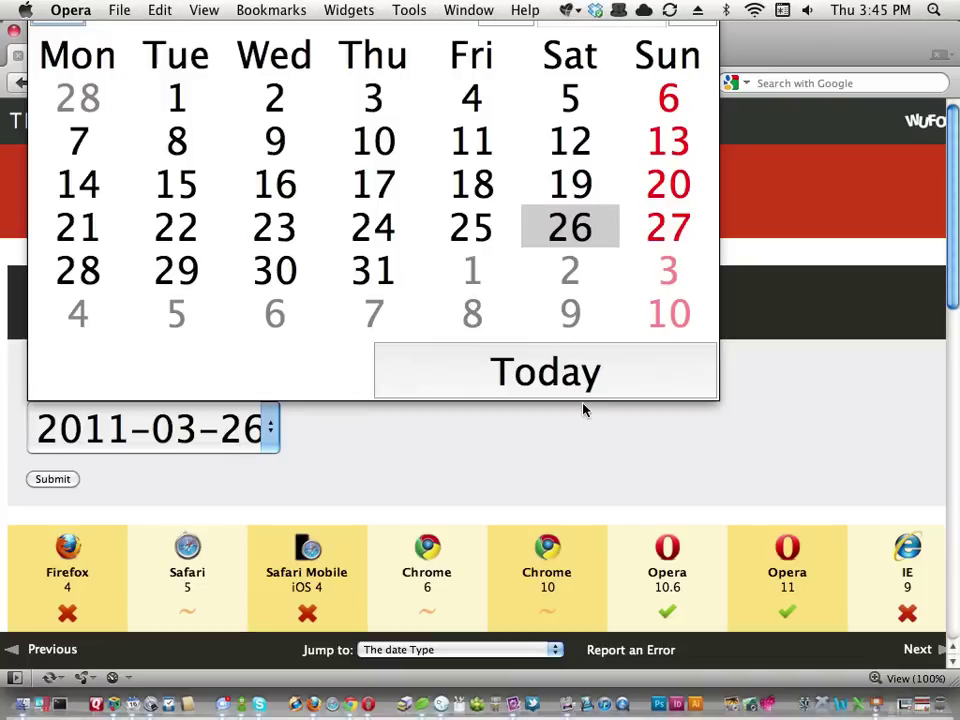
left_click(898, 420)
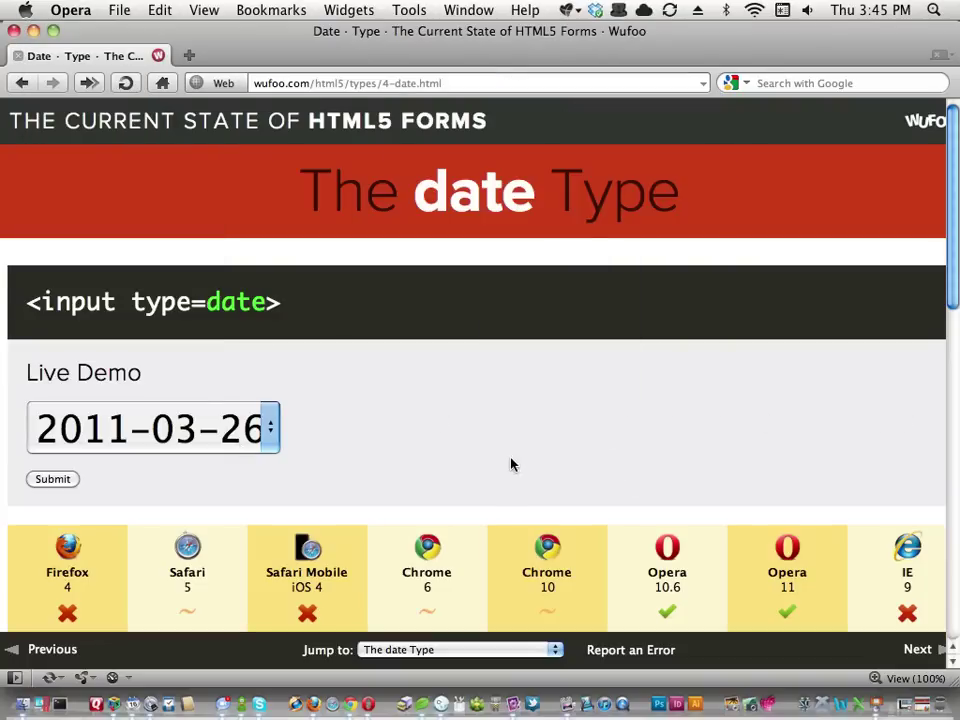
- Read the table of other date-related types, highlighting part of datetime-local, and look through the page's remaining notes
scroll(511, 464, "down", 10)
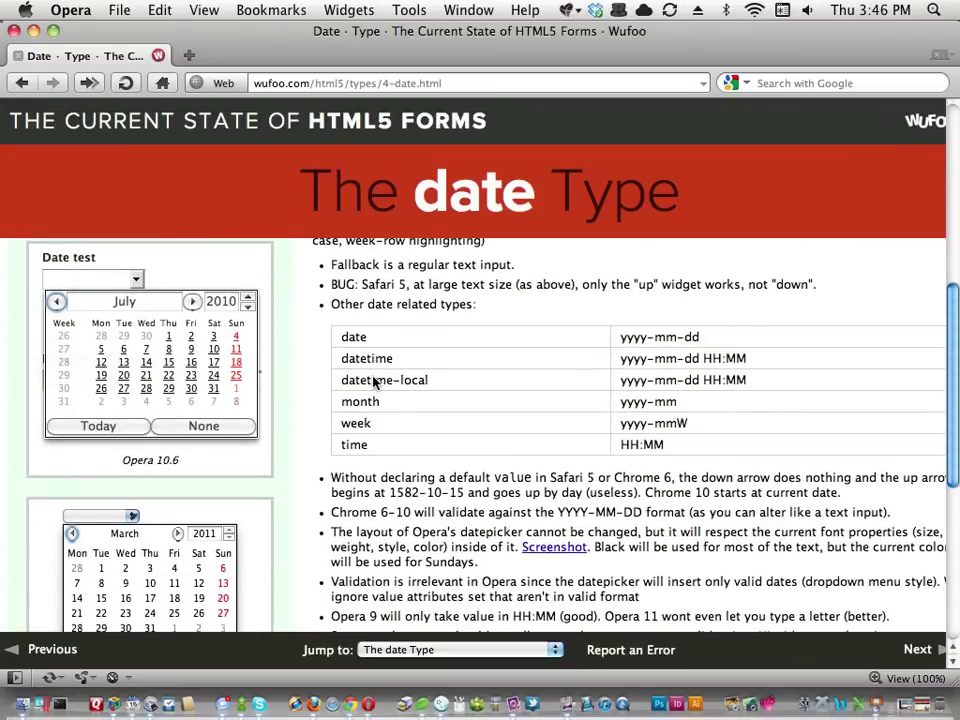
left_click_drag(372, 381, 450, 380)
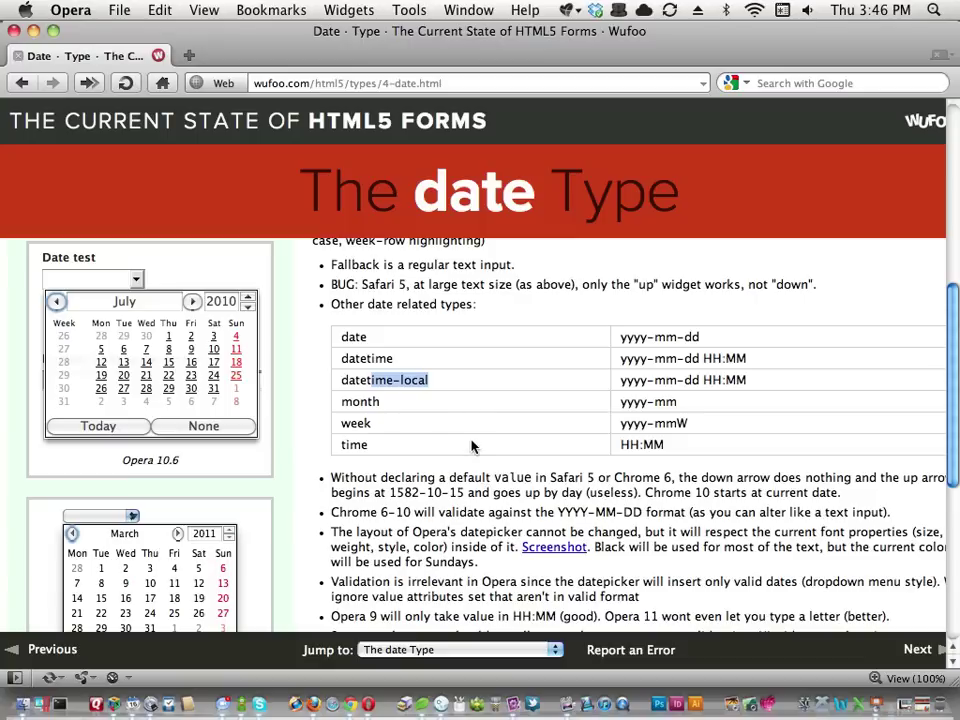
scroll(472, 447, "down", 10)
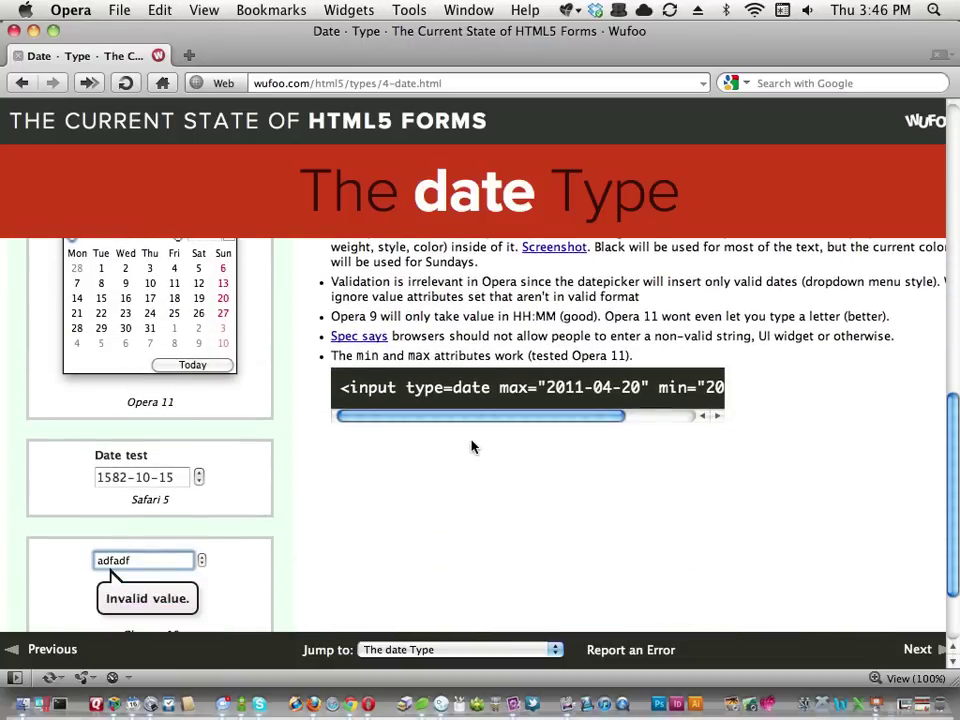
scroll(472, 447, "up", 10)
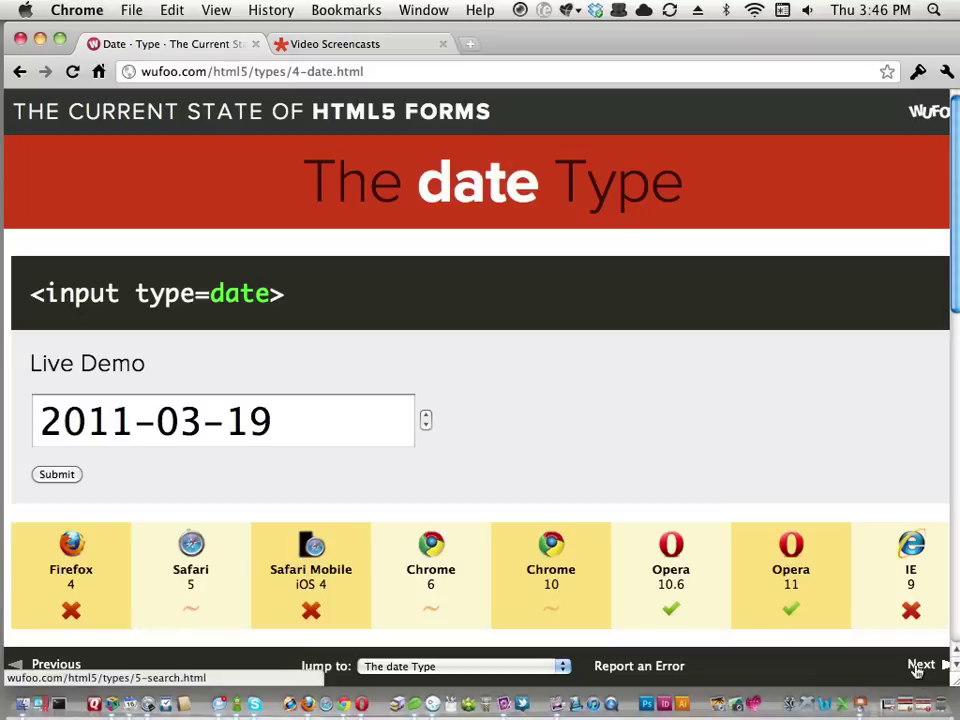
- Go to the search type page and examine the live demo's search fields, focusing the results-only field
left_click(917, 667)
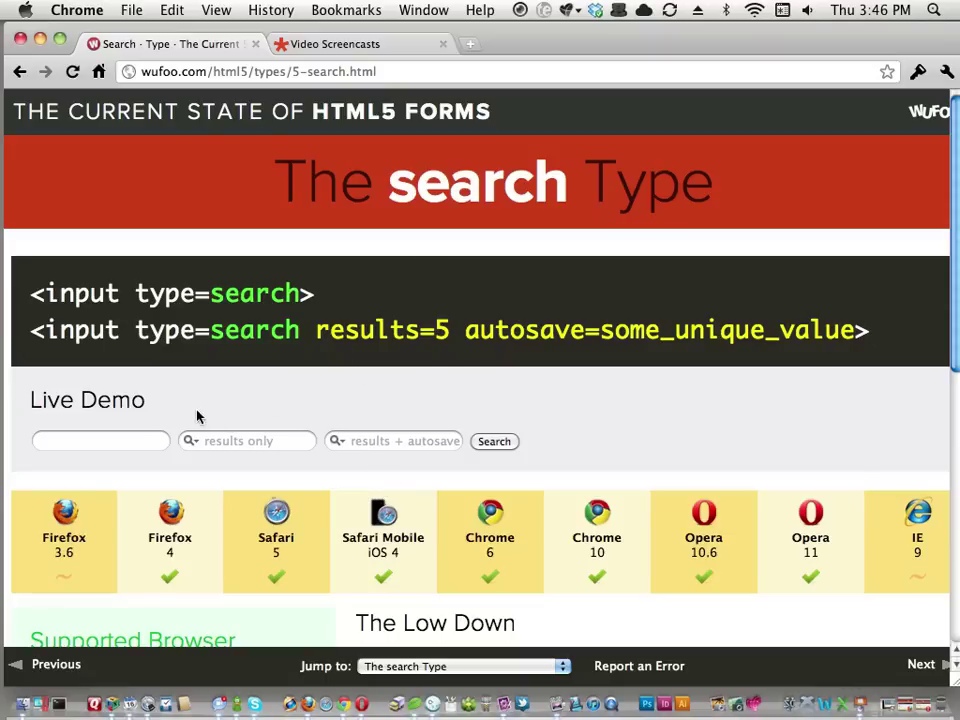
triple_click(157, 399)
left_click(153, 398)
left_click(285, 441)
left_click(351, 403)
left_click(287, 437)
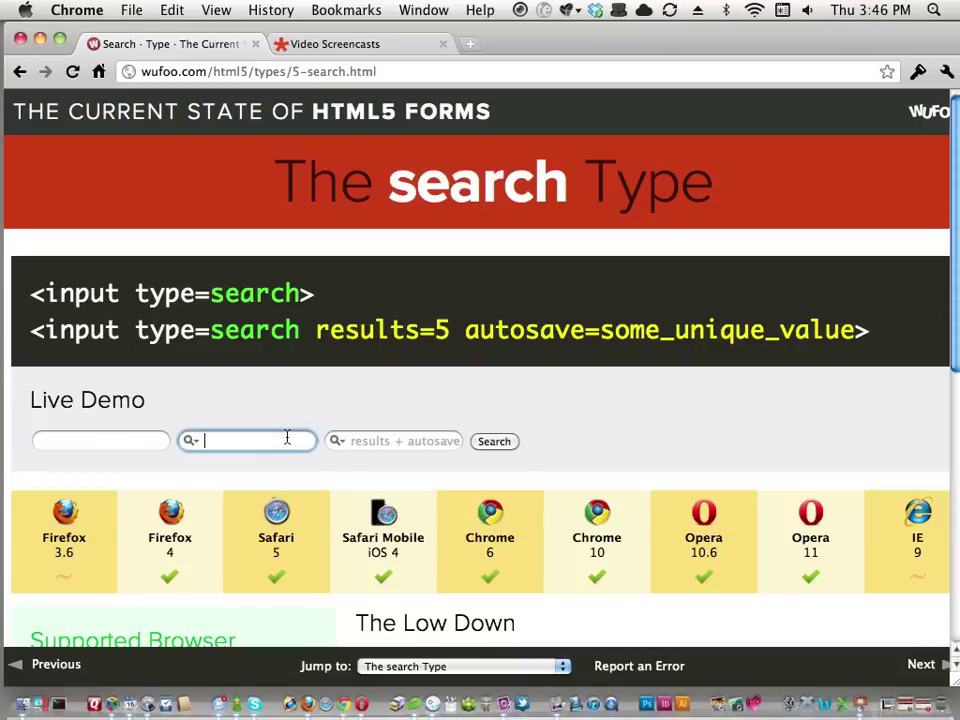
left_click(289, 390)
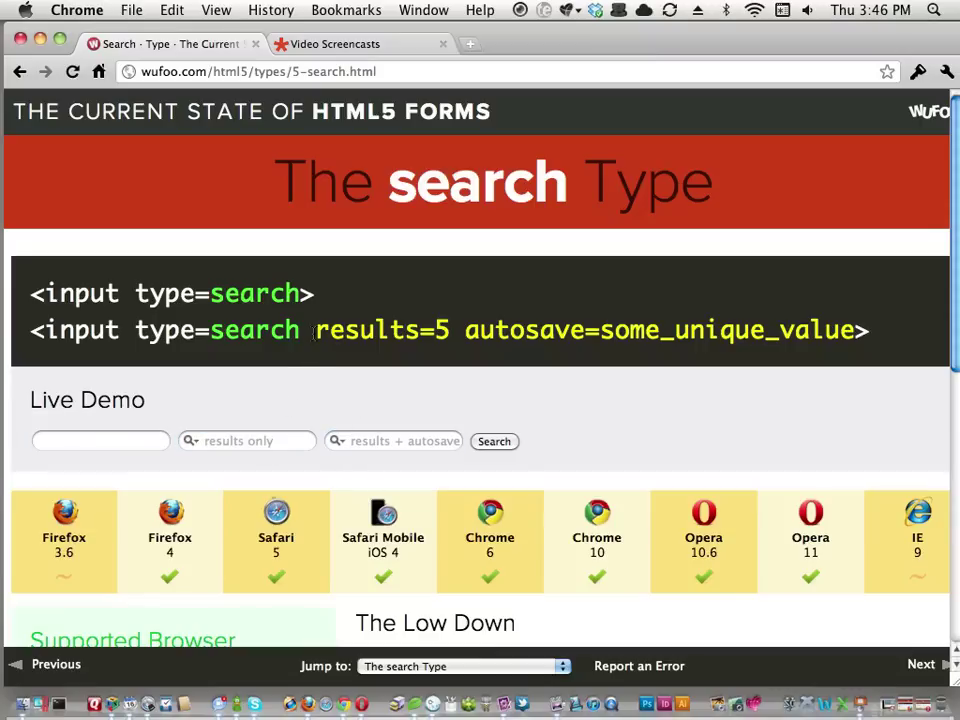
- Highlight results=5 and autosave=some_unique_value in the example code, and check the results-only field's magnifier drop-down between them
left_click_drag(317, 330, 446, 333)
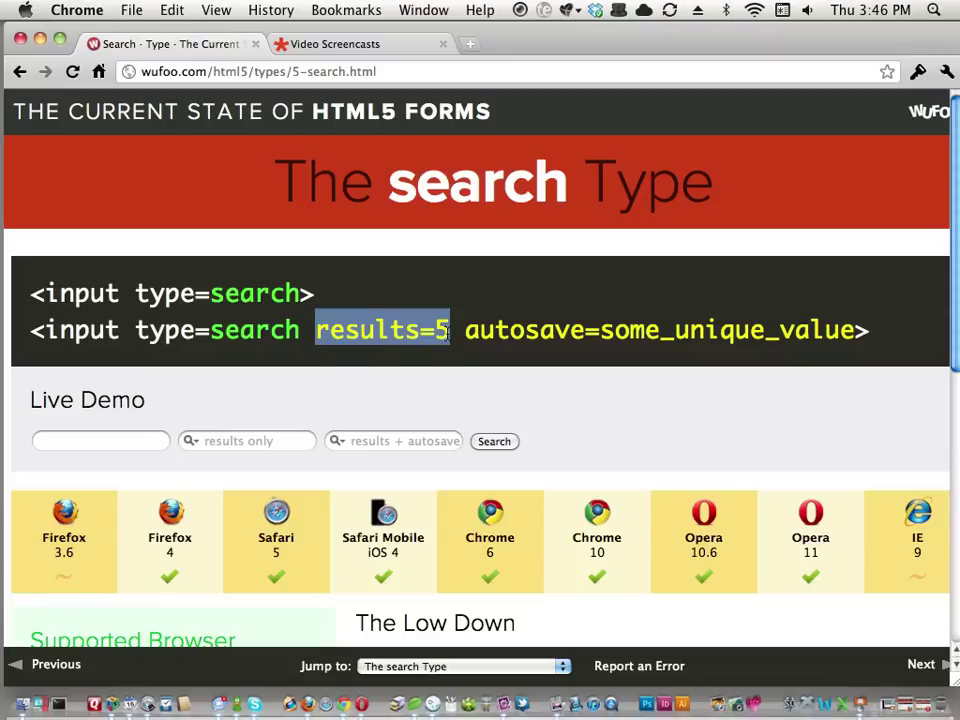
left_click(449, 330)
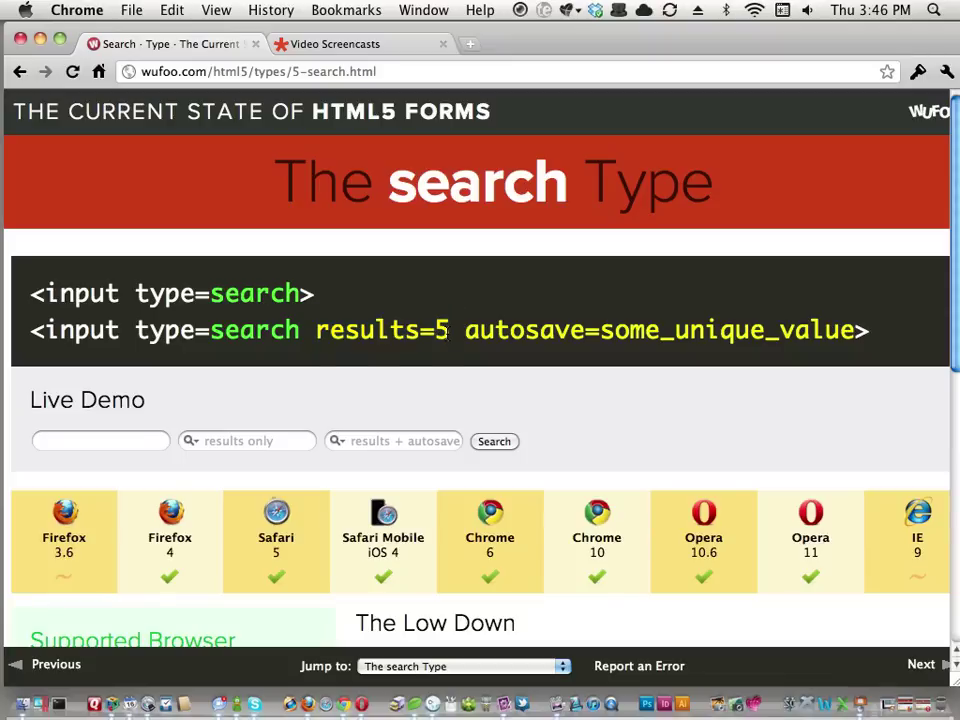
left_click(189, 439)
left_click(242, 405)
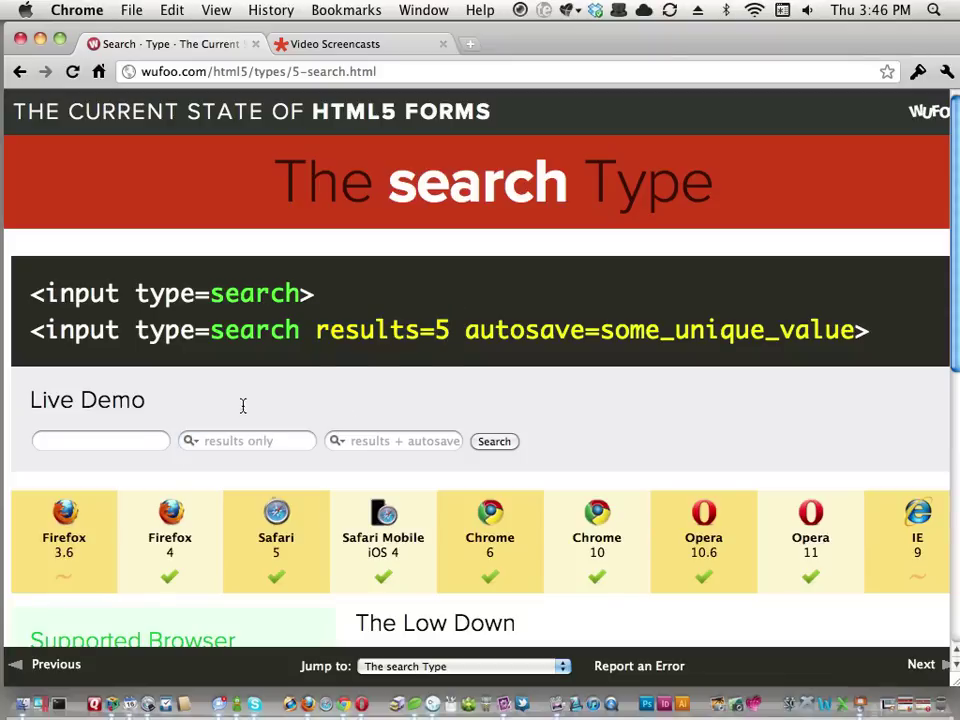
left_click(186, 439)
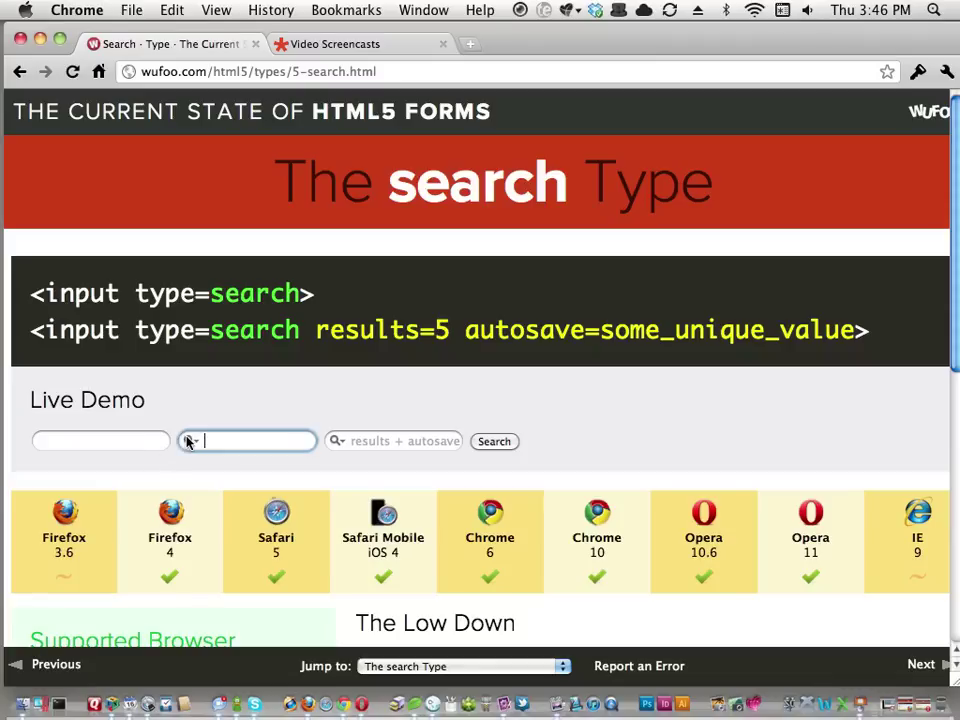
left_click(231, 420)
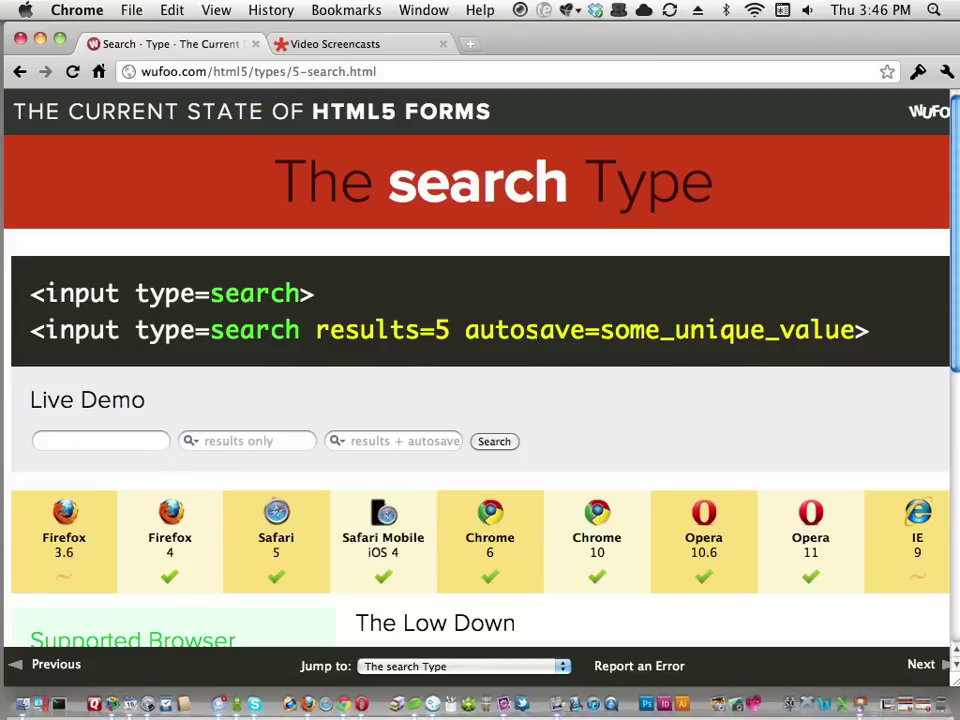
left_click_drag(467, 330, 870, 330)
left_click(706, 353)
- Switch to Safari, enlarge its window and examine the browser's built-in Google search field
left_click(328, 698)
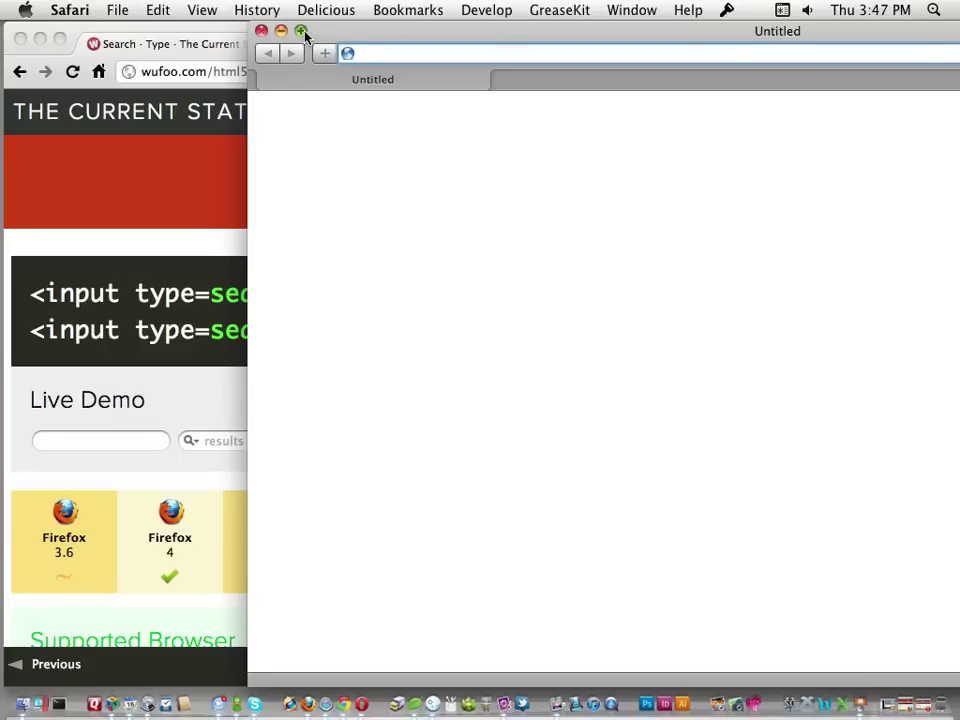
left_click(301, 31)
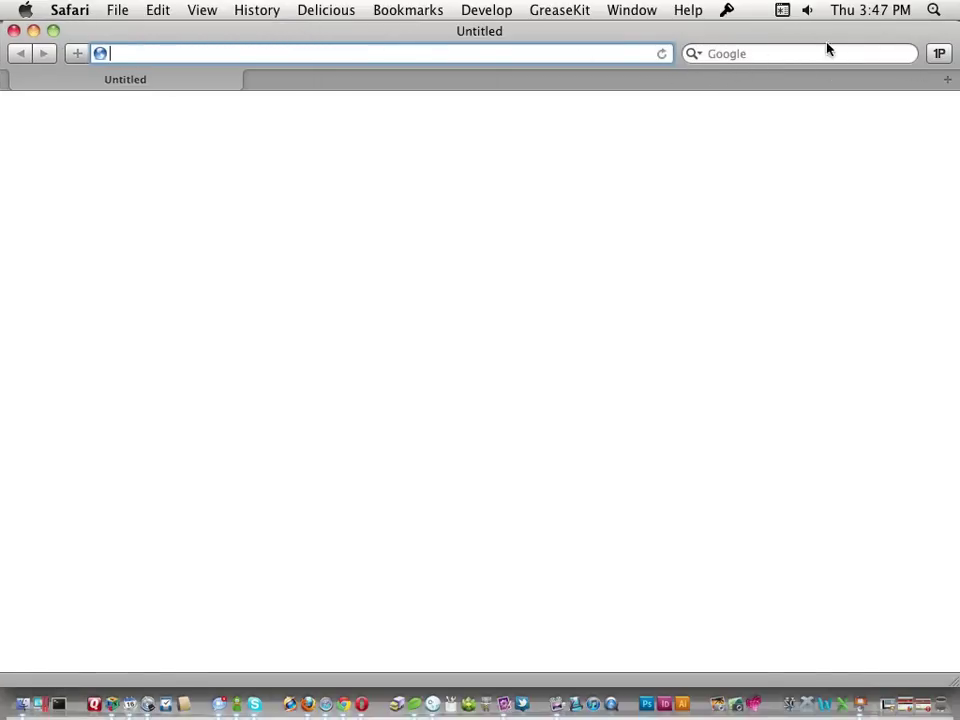
key("super+Tab")
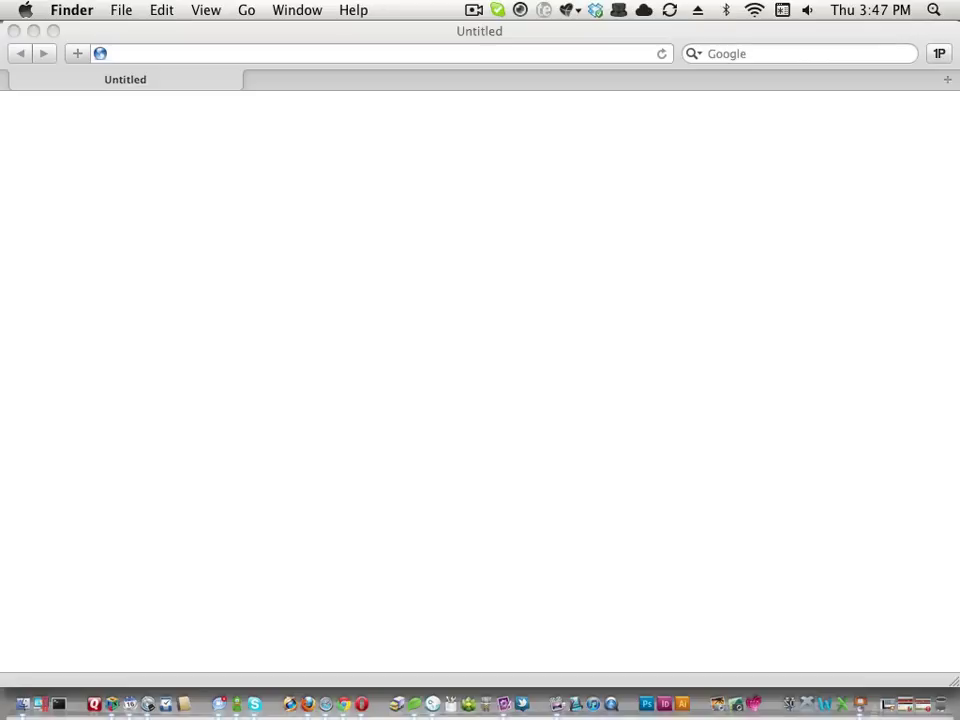
left_click(744, 58)
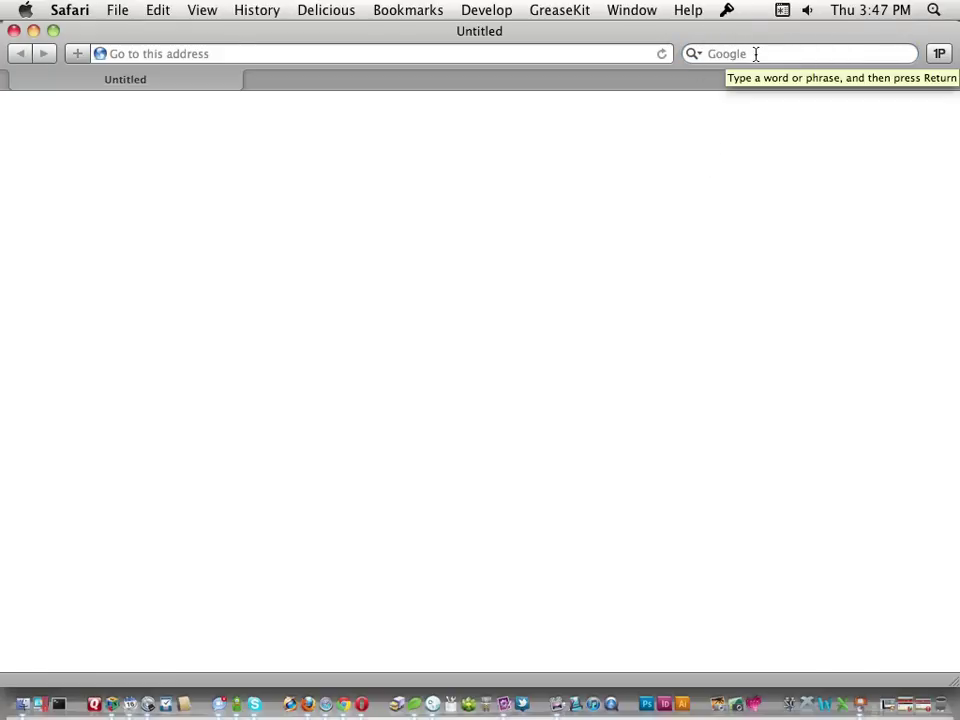
- Examine the search field in Finder's Screencasts window, and close the Finder and Safari windows to return to Chrome
key("super+Tab")
left_click_drag(744, 178, 298, 139)
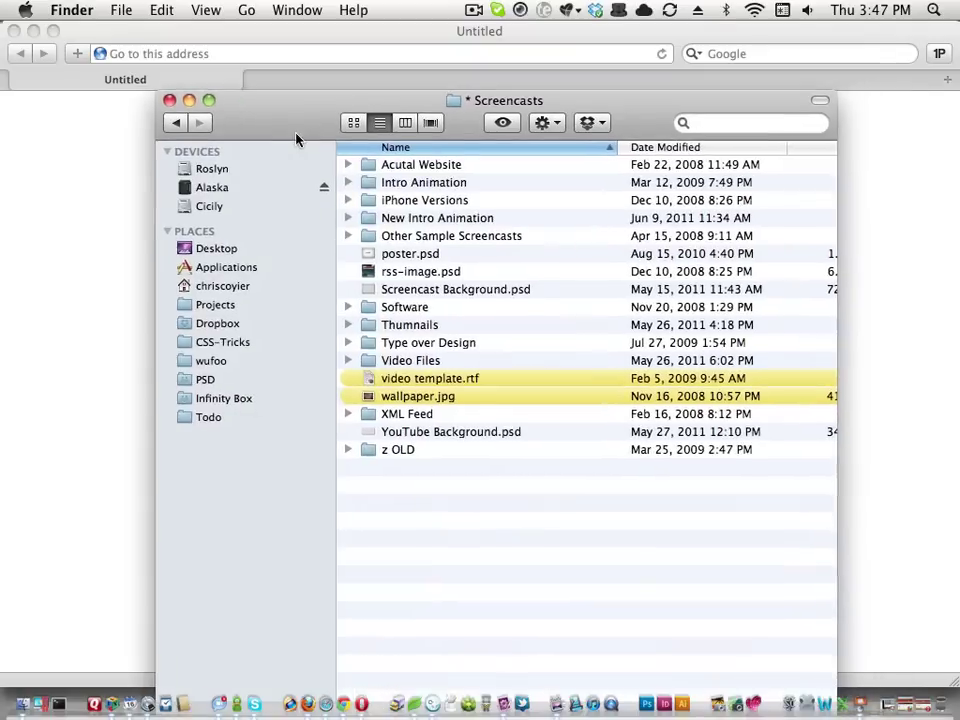
left_click(746, 60)
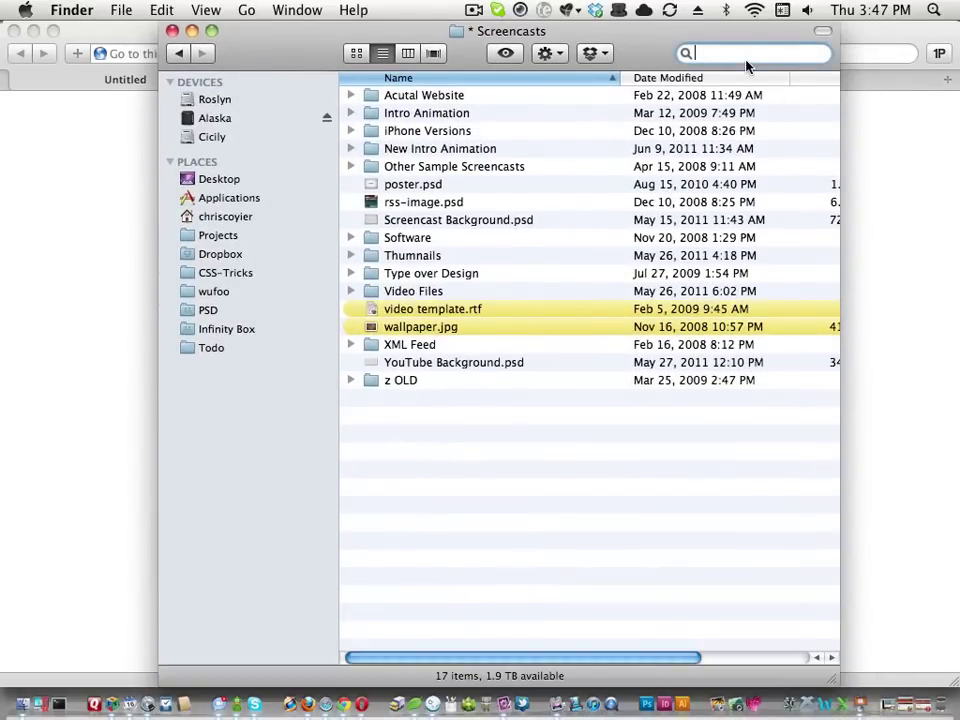
left_click(173, 32)
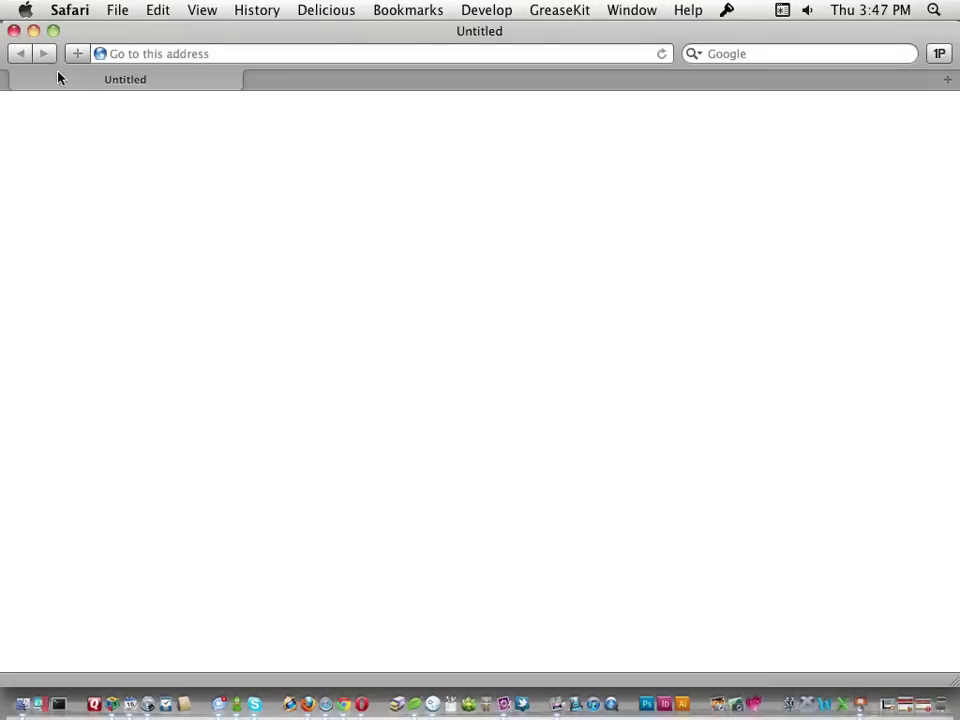
left_click(14, 30)
left_click(755, 227)
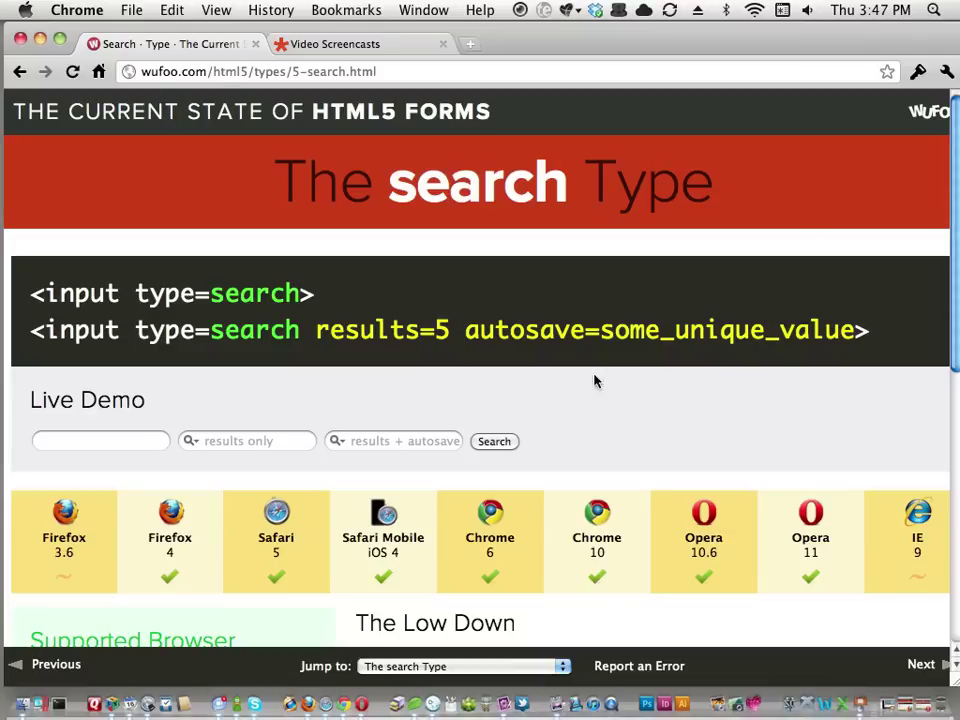
- Compare the live demo's plain and results-only search fields with the type=search code
left_click(227, 442)
mouse_move(184, 293)
left_mouse_down()
mouse_move(268, 293)
mouse_move(168, 293)
left_mouse_up()
left_click(133, 443)
left_click(190, 421)
- Copy the search type page's address and load it in Safari
left_click(371, 71)
key("super+c")
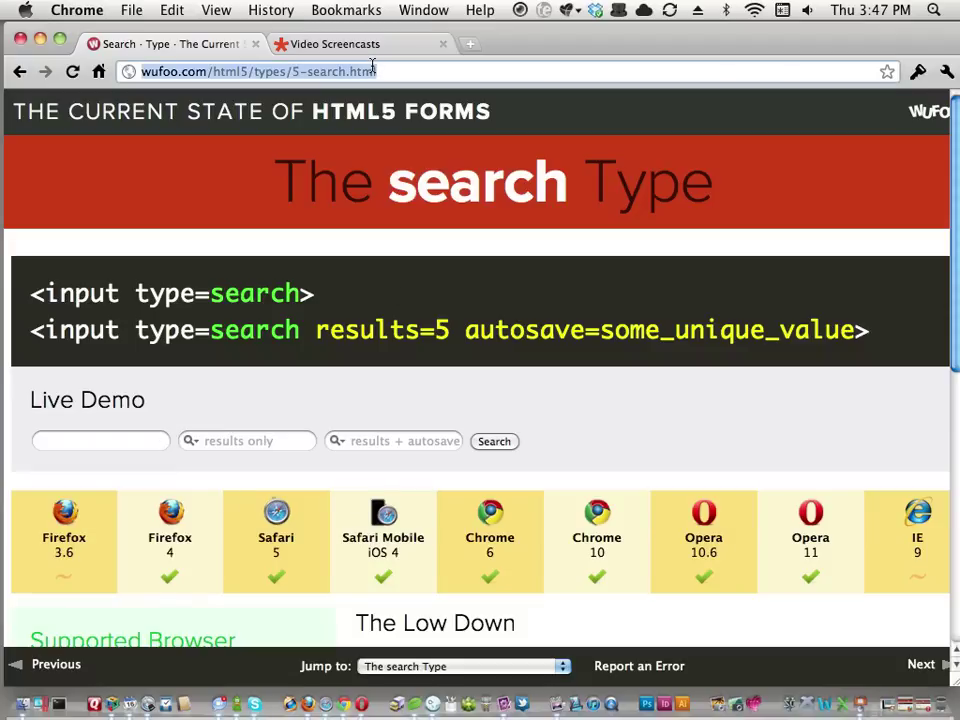
left_click(326, 704)
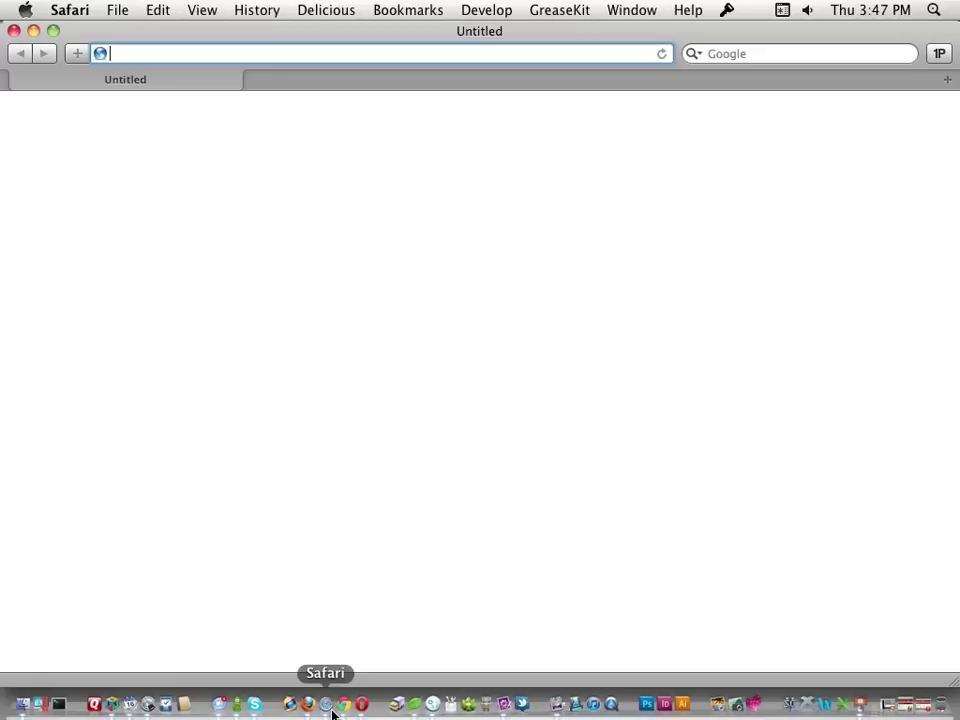
key("super+v")
key("Return")
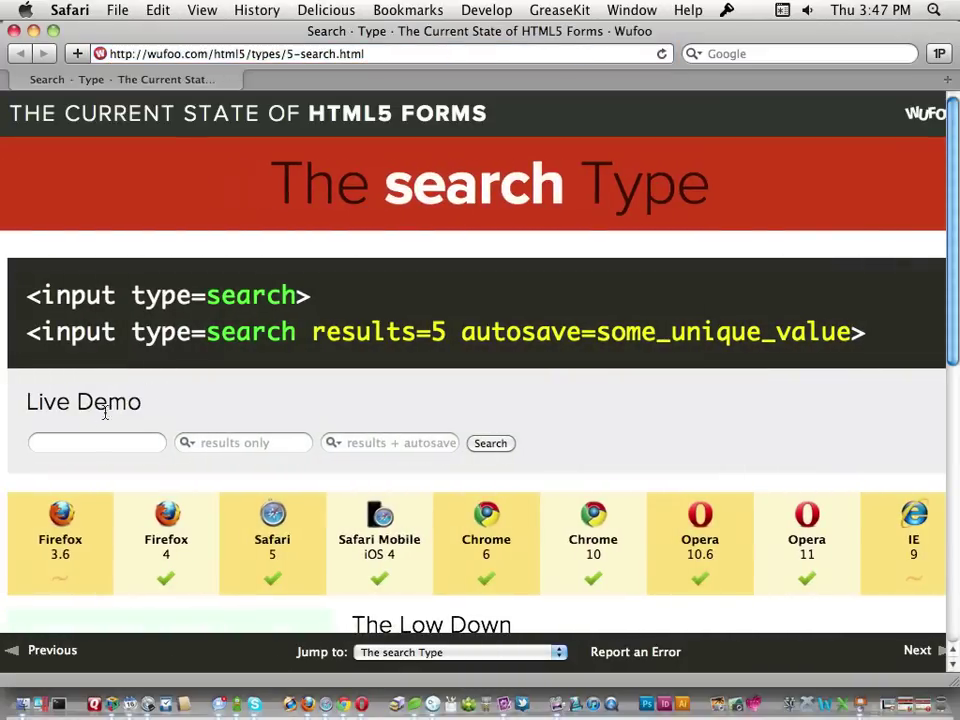
- Search for "apples" and for "banannnnnnnnas" in the live demo's results + autosave field
left_click(387, 436)
type("apples")
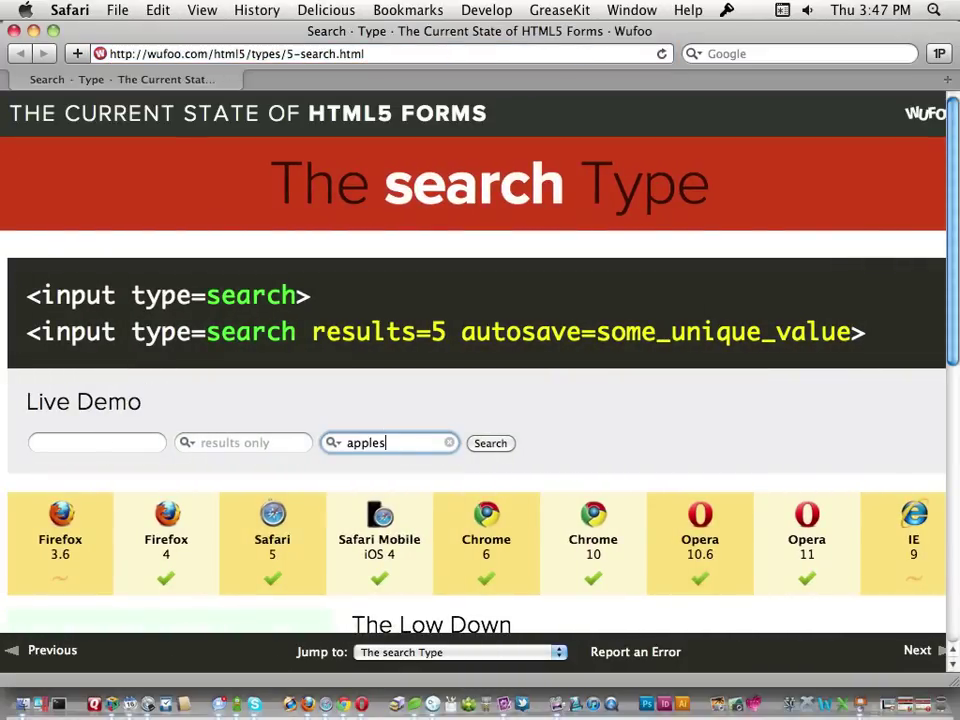
left_click(472, 449)
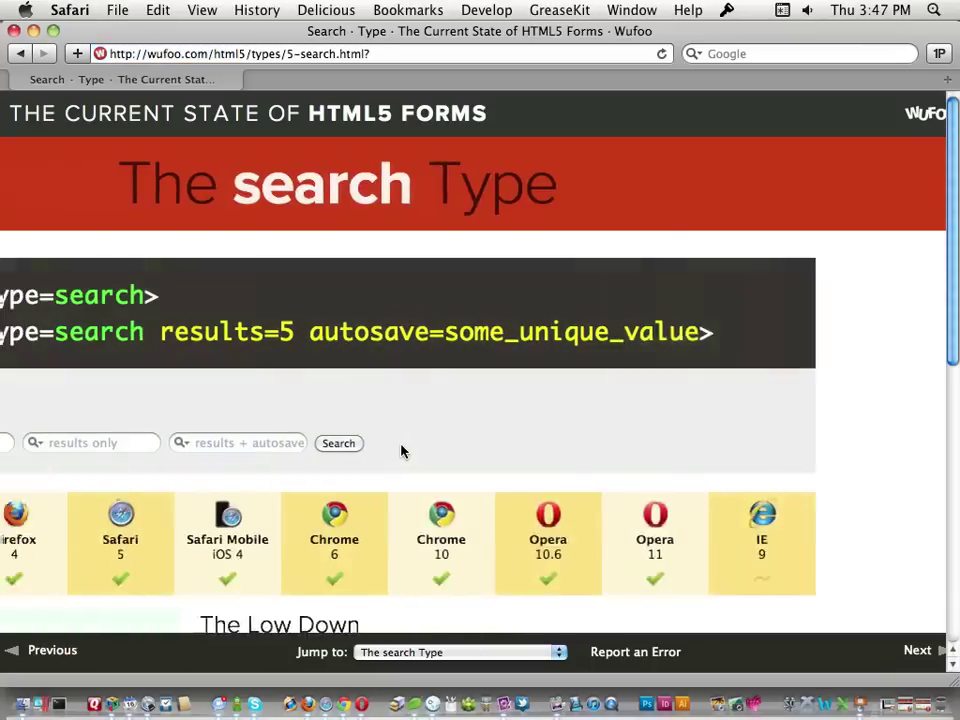
left_click(390, 446)
type("banannnnnnnn")
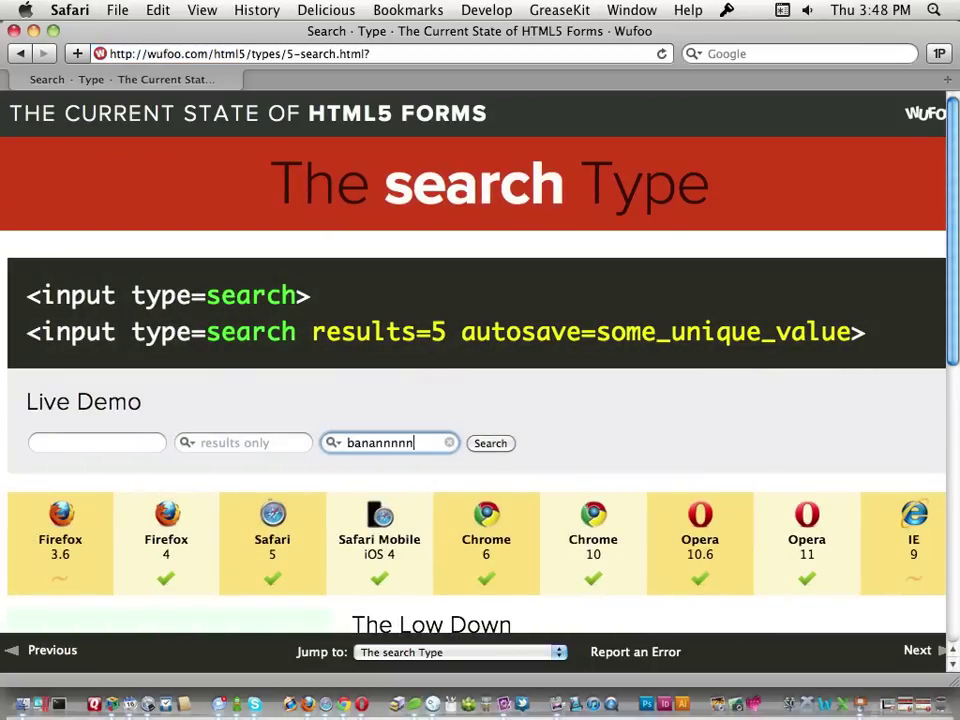
type("nnnas")
left_click(489, 443)
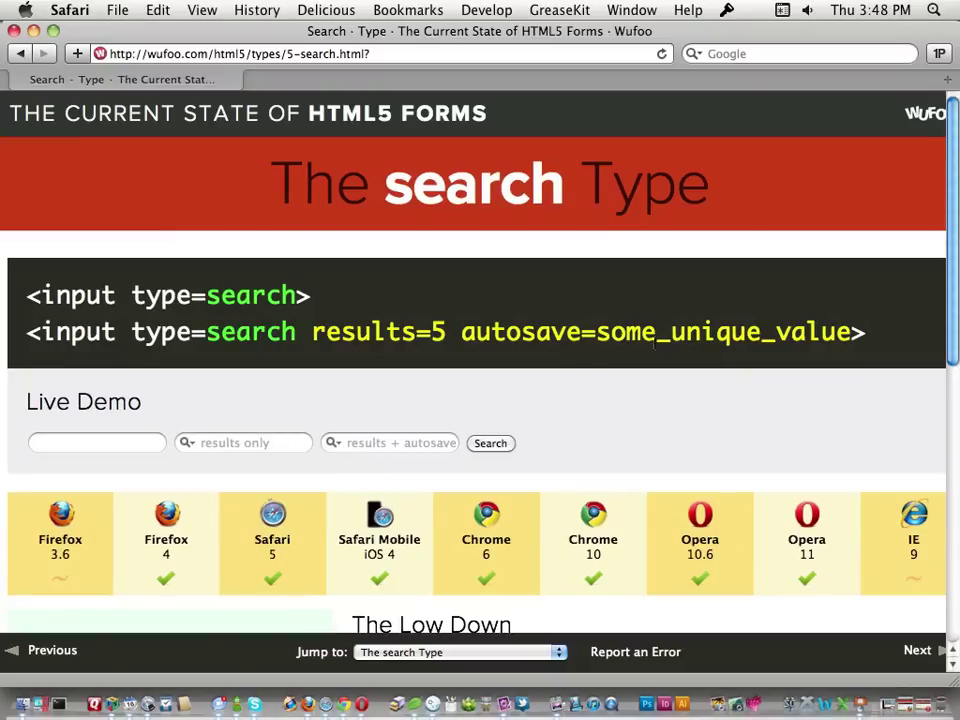
- Check the results + autosave field's recent searches, search for "apples" again, and recheck the recent searches list
left_click(332, 442)
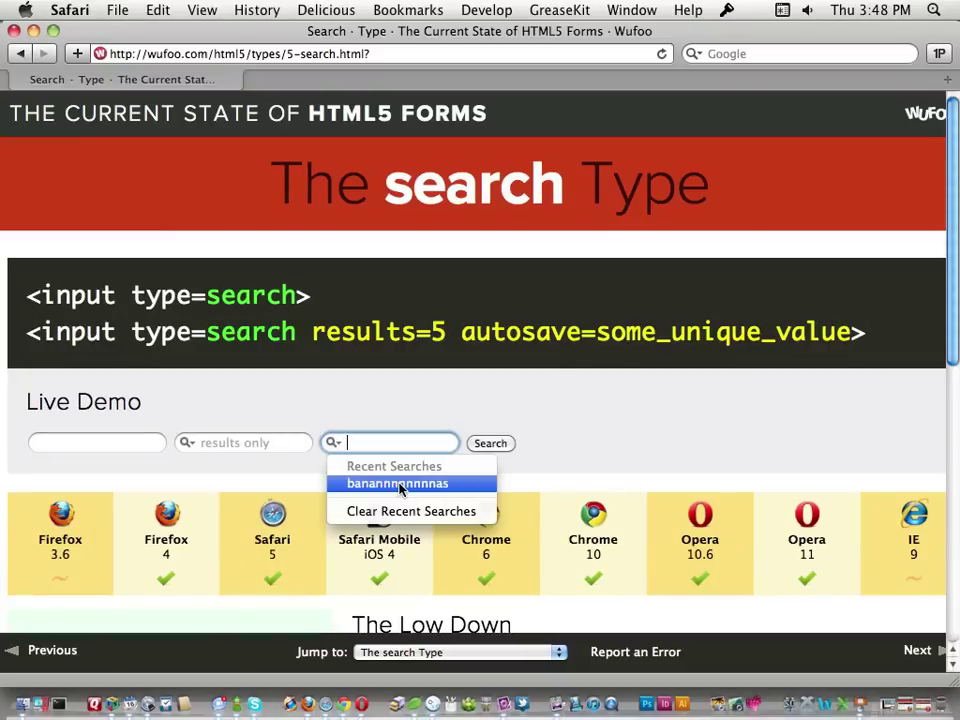
left_click(480, 511)
type("apples")
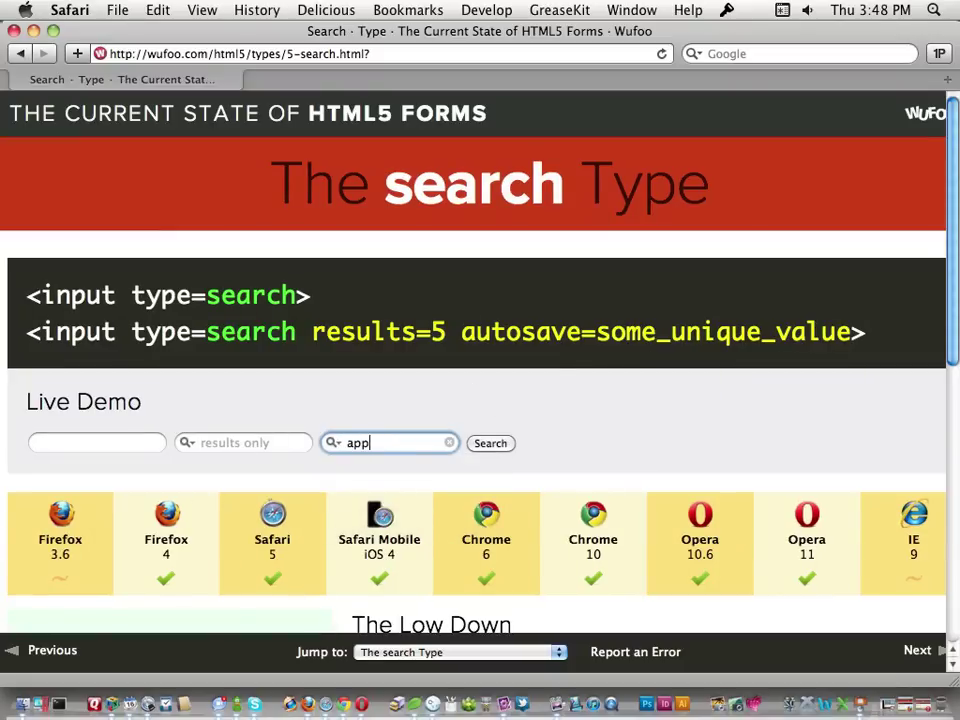
left_click(493, 446)
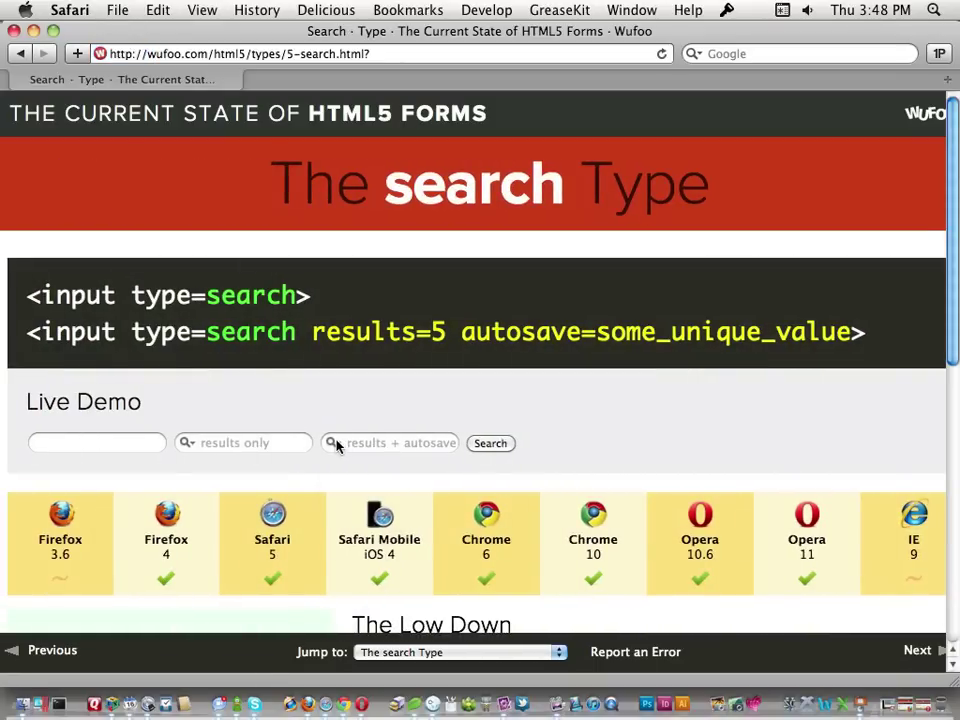
left_click(332, 442)
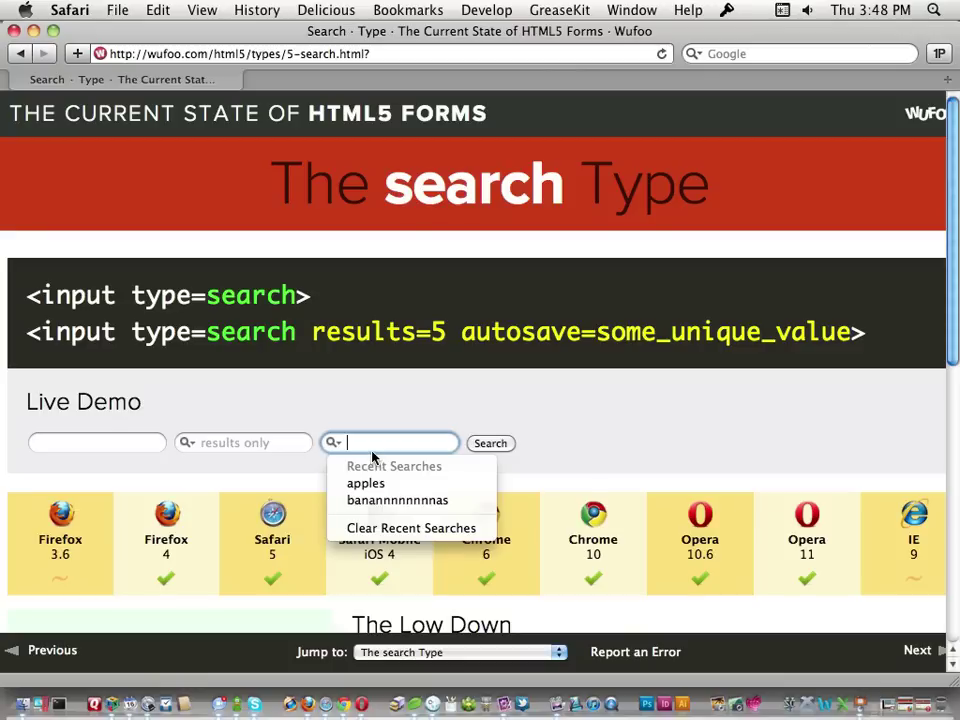
left_click(433, 401)
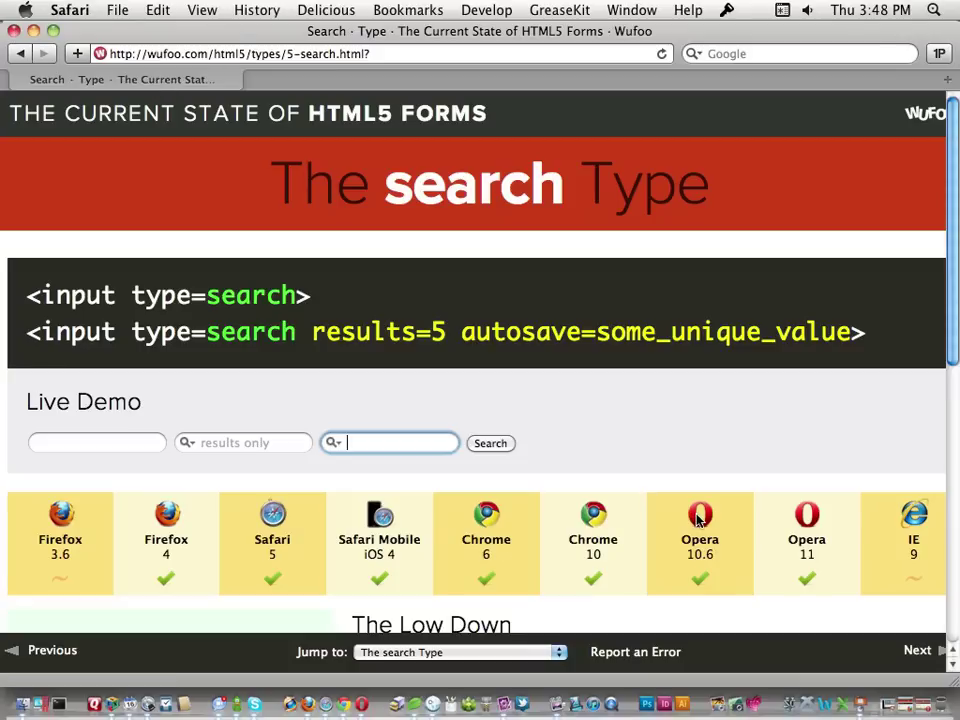
- Read The Low Down on search inputs, highlighting the notes on arbitrary support, non-standard attributes and rounded corners
scroll(698, 518, "down", 6)
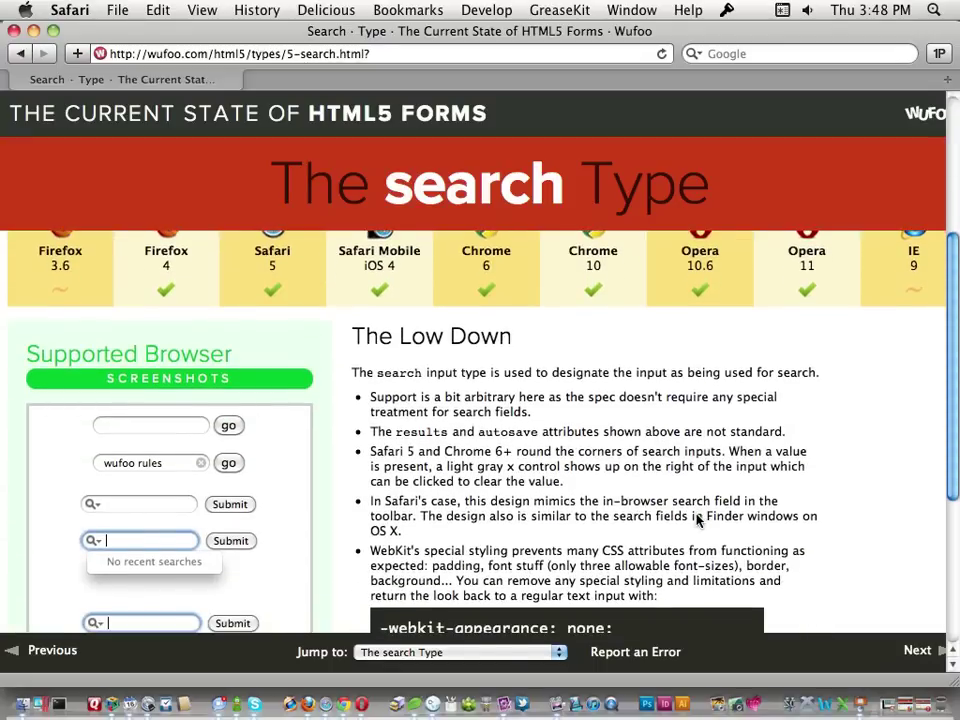
scroll(440, 485, "down", 1)
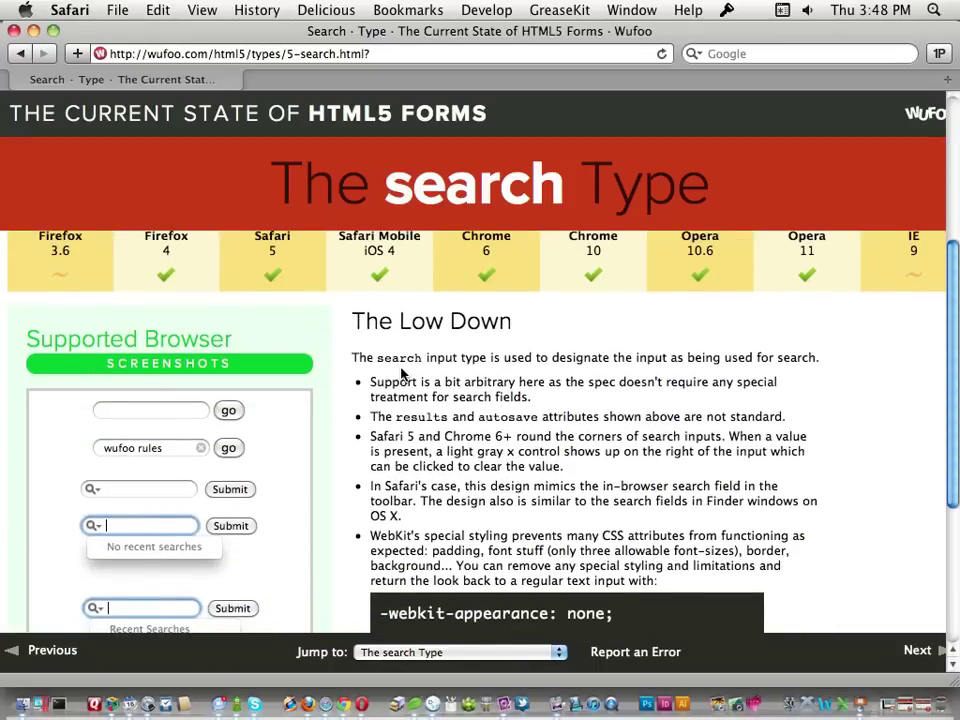
triple_click(446, 390)
left_click_drag(397, 418, 508, 422)
left_click(589, 429)
left_click_drag(370, 437, 548, 451)
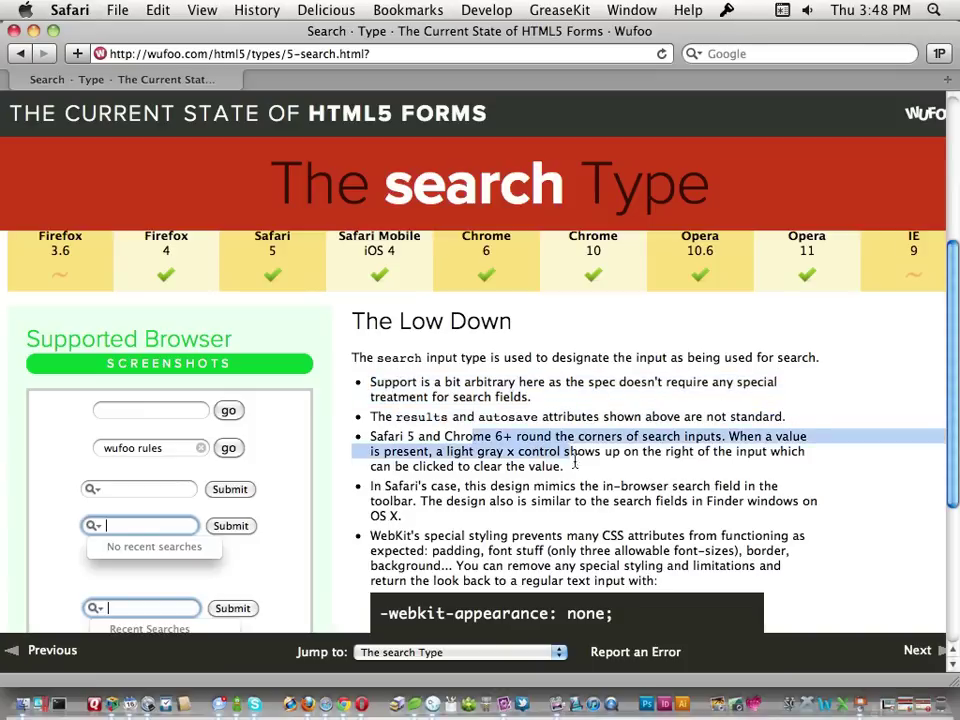
left_click(585, 466)
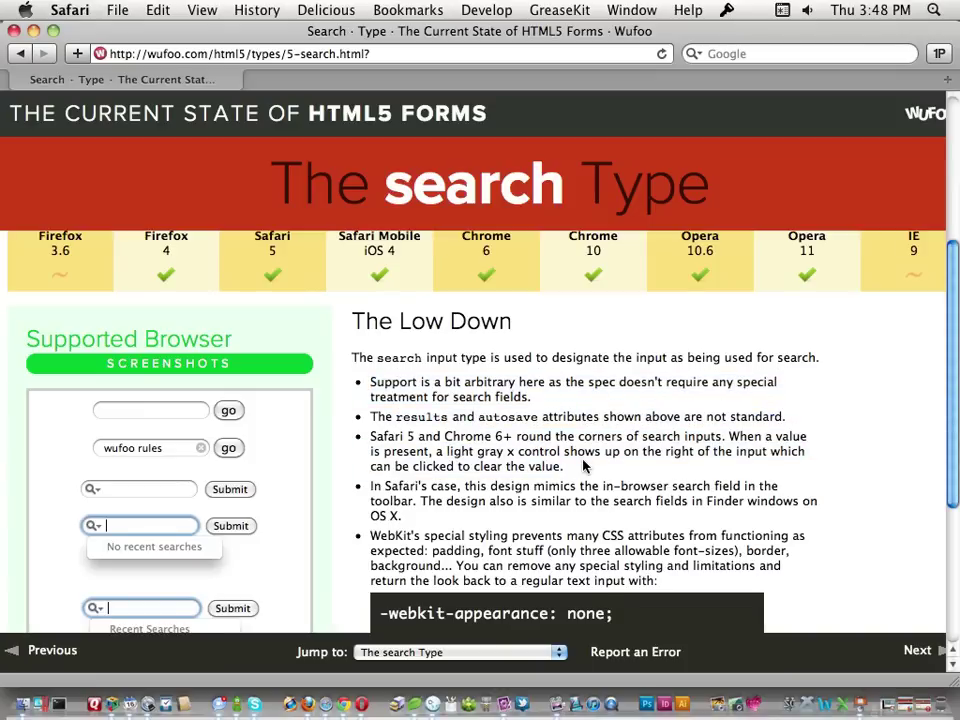
- Read the remaining search notes, highlighting the -webkit-appearance: none code and the start of the datalist use case
scroll(585, 466, "down", 3)
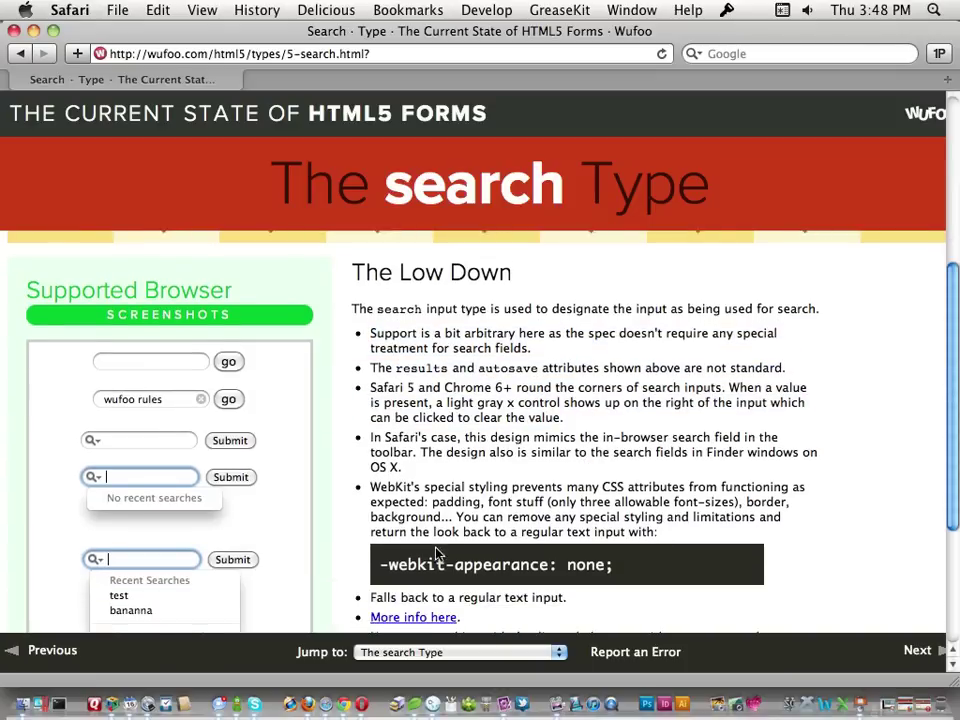
left_click_drag(437, 565, 614, 565)
left_click(553, 512)
scroll(553, 512, "down", 5)
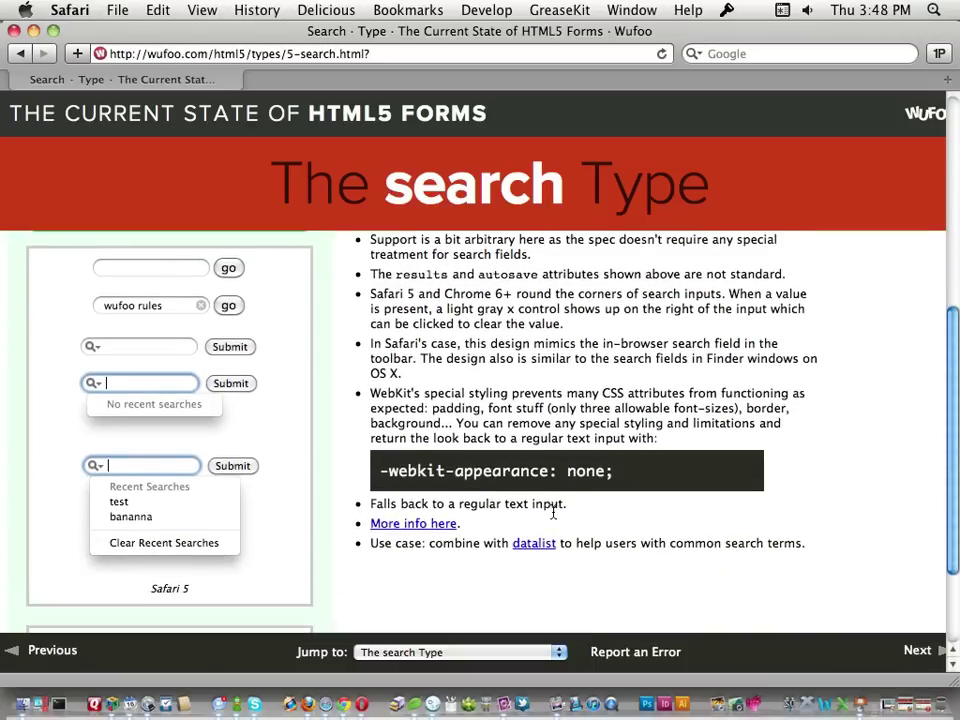
left_click_drag(368, 543, 456, 542)
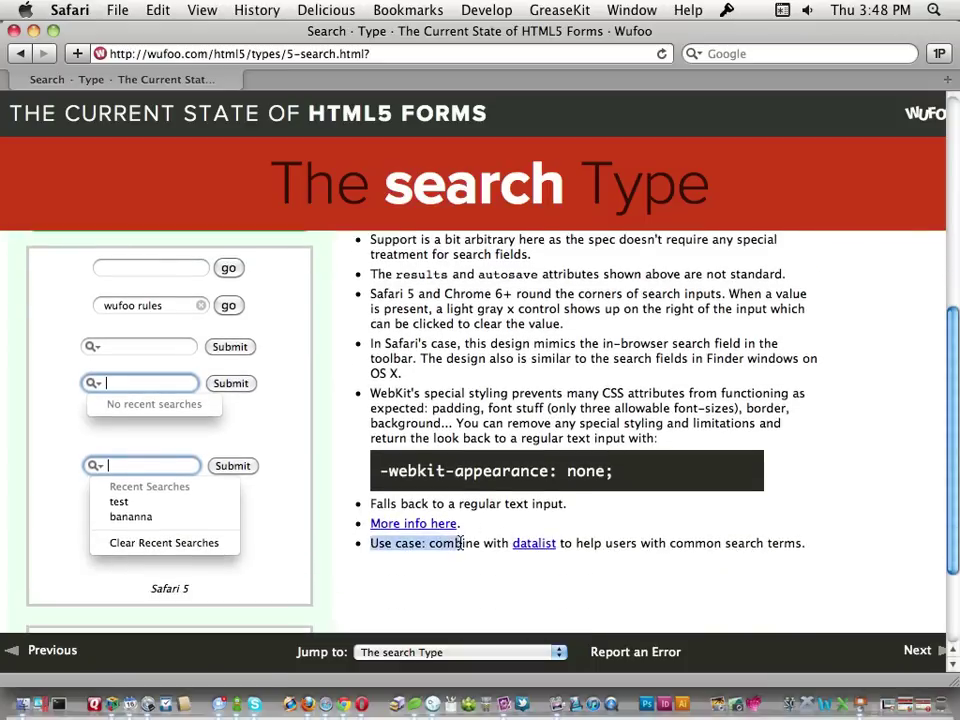
- Look over the search type's code samples, live demo, browser support table and notes once more
left_click(456, 542)
scroll(477, 427, "up", 15)
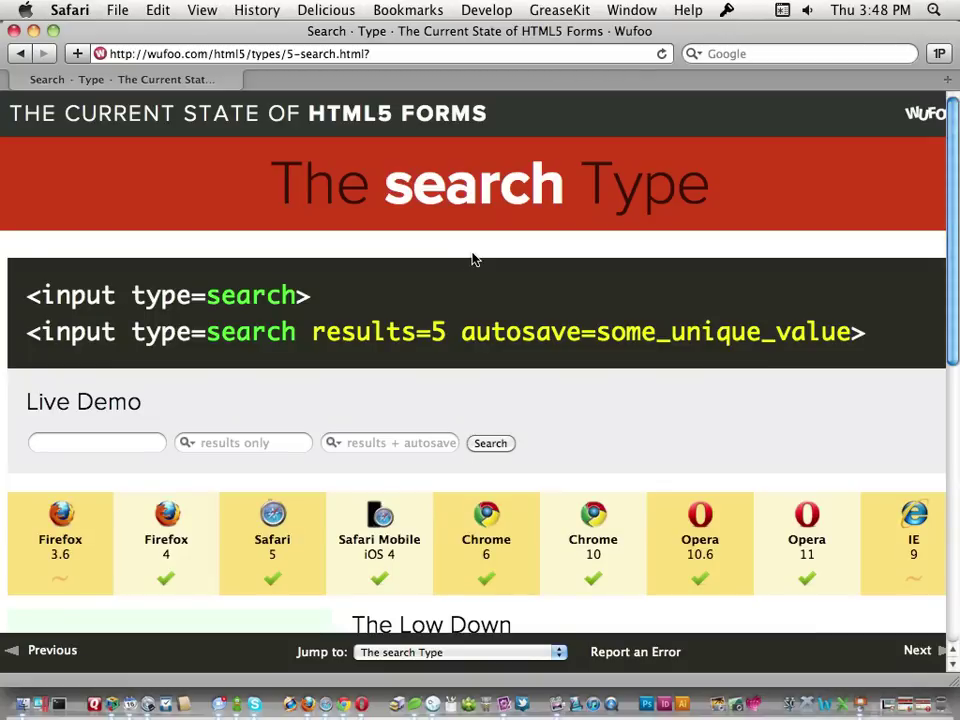
scroll(474, 259, "down", 1)
scroll(784, 527, "down", 1)
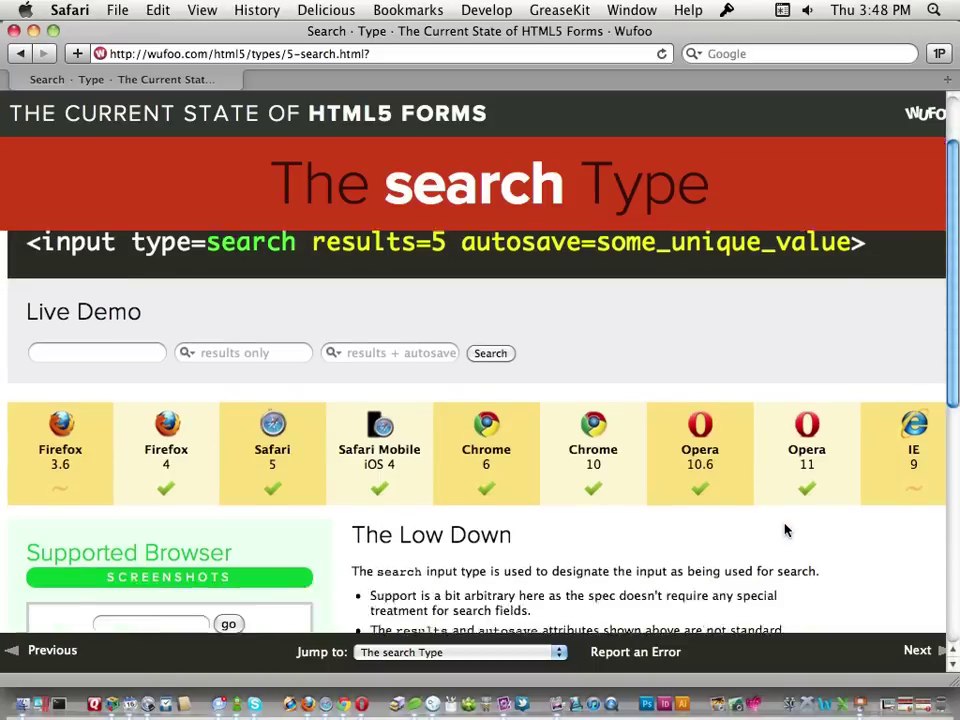
scroll(784, 530, "down", 3)
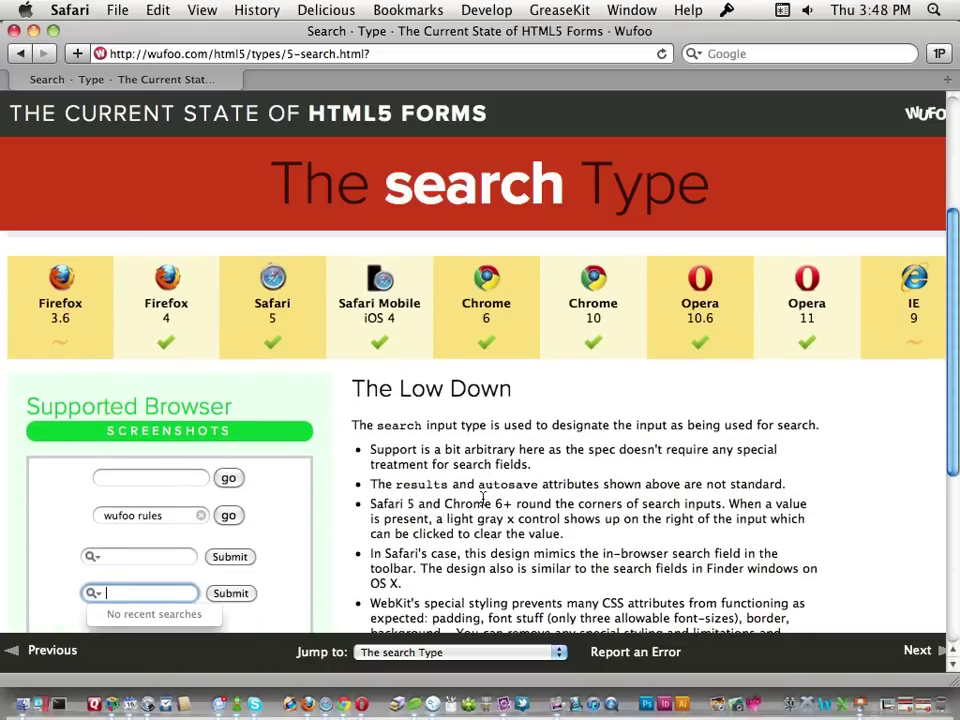
scroll(483, 497, "down", 4)
scroll(483, 497, "up", 9)
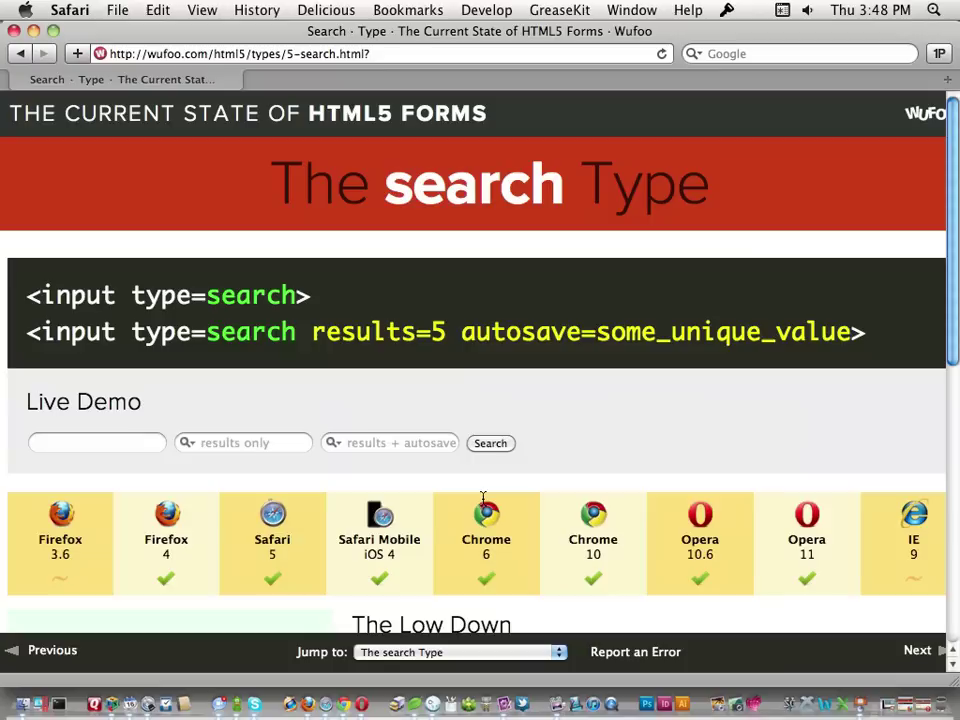
- Leave Safari for Chrome, go on to the color type page, and try its live demo field
left_click(33, 31)
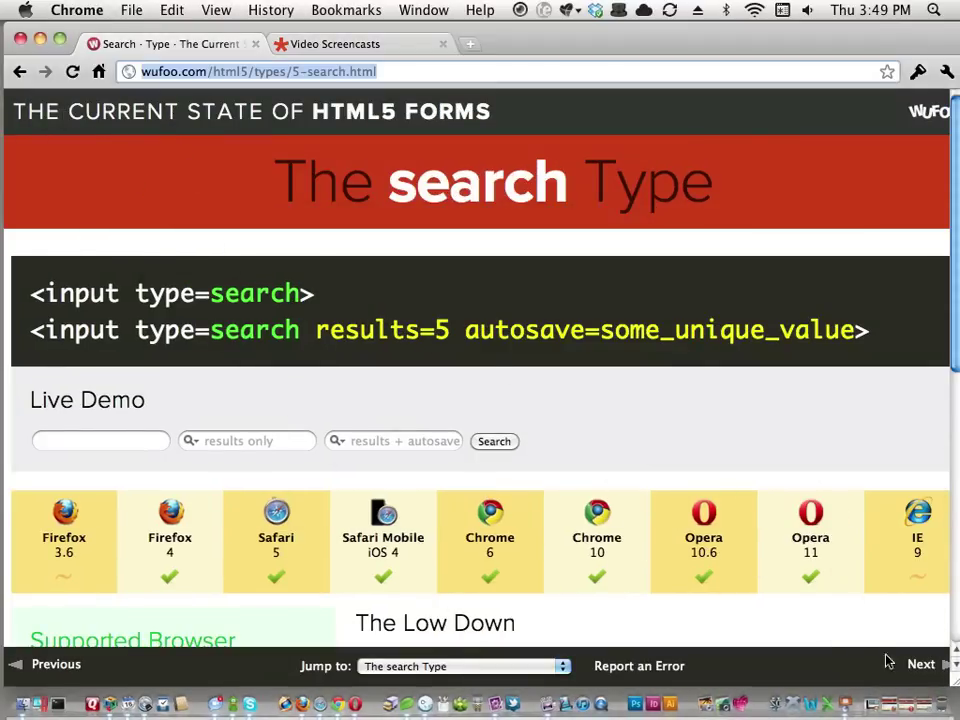
left_click(920, 665)
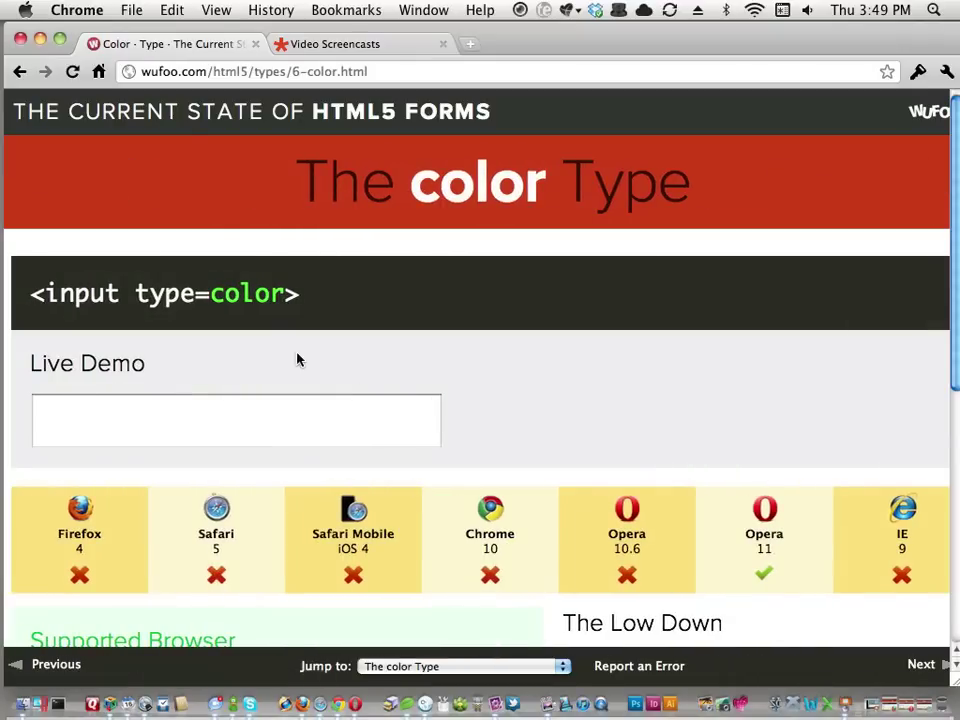
left_click(79, 422)
left_click(290, 389)
left_click(253, 416)
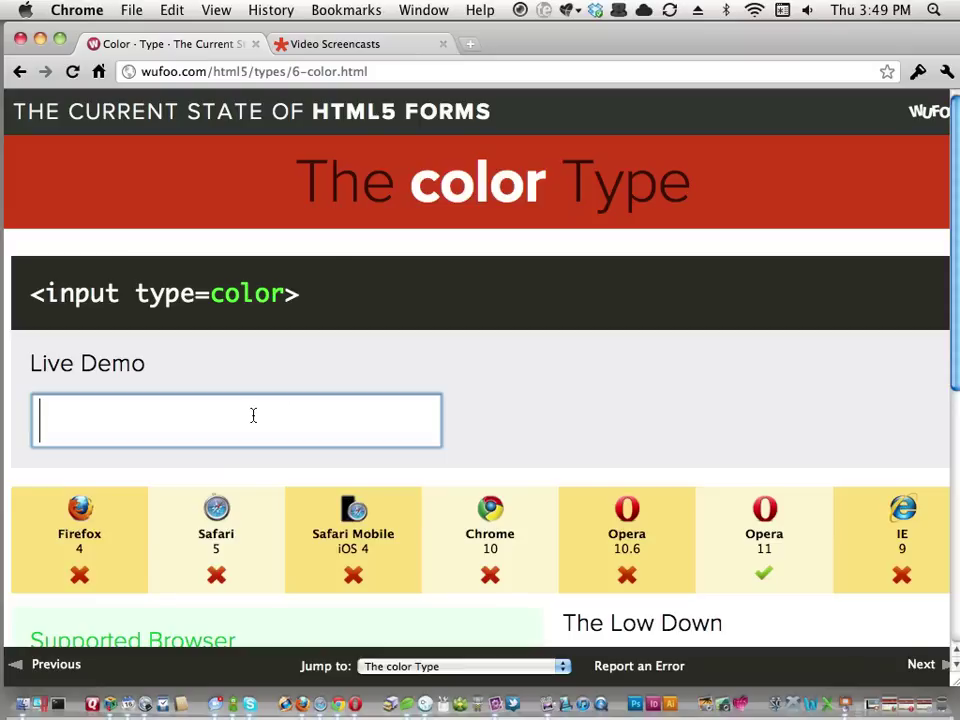
left_click(270, 360)
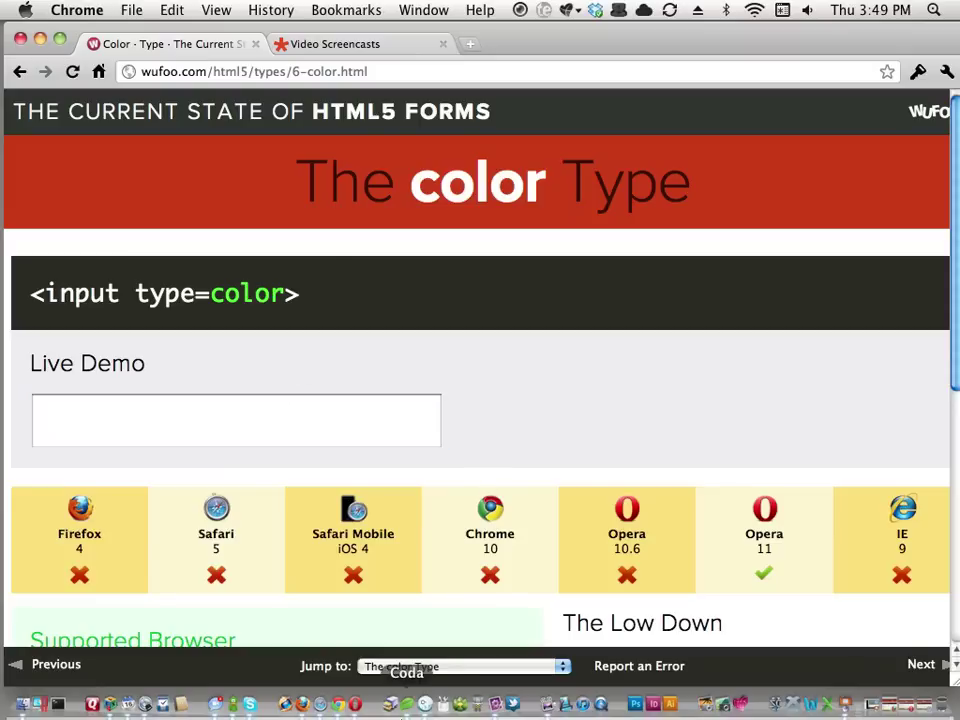
- Switch to Opera and open the color type page by way of the HTML5 forms browser support overview
left_click(355, 704)
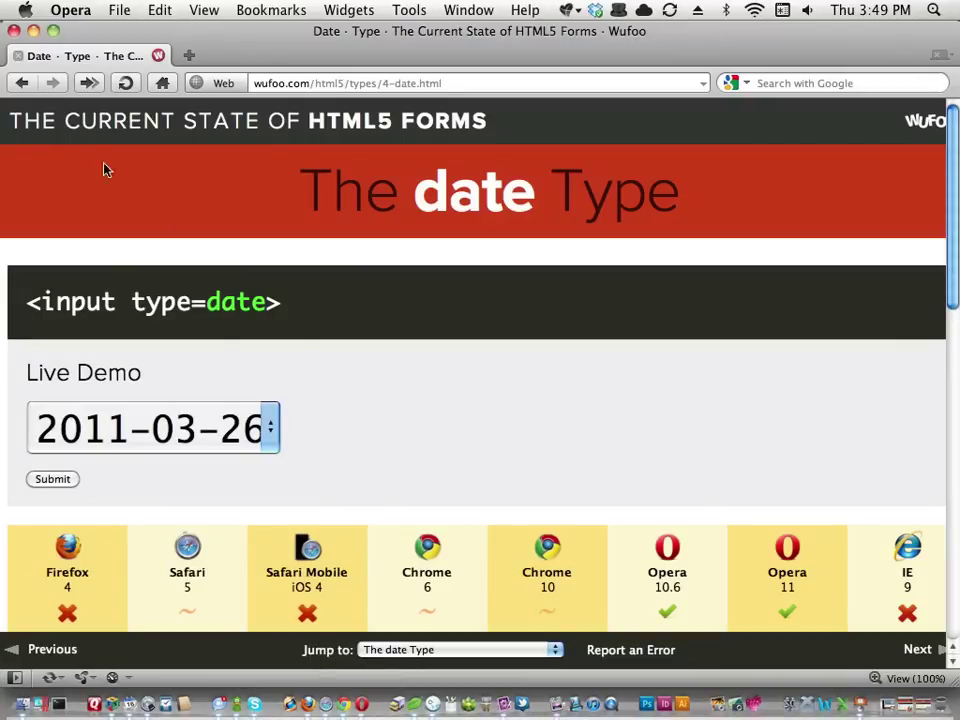
left_click(22, 83)
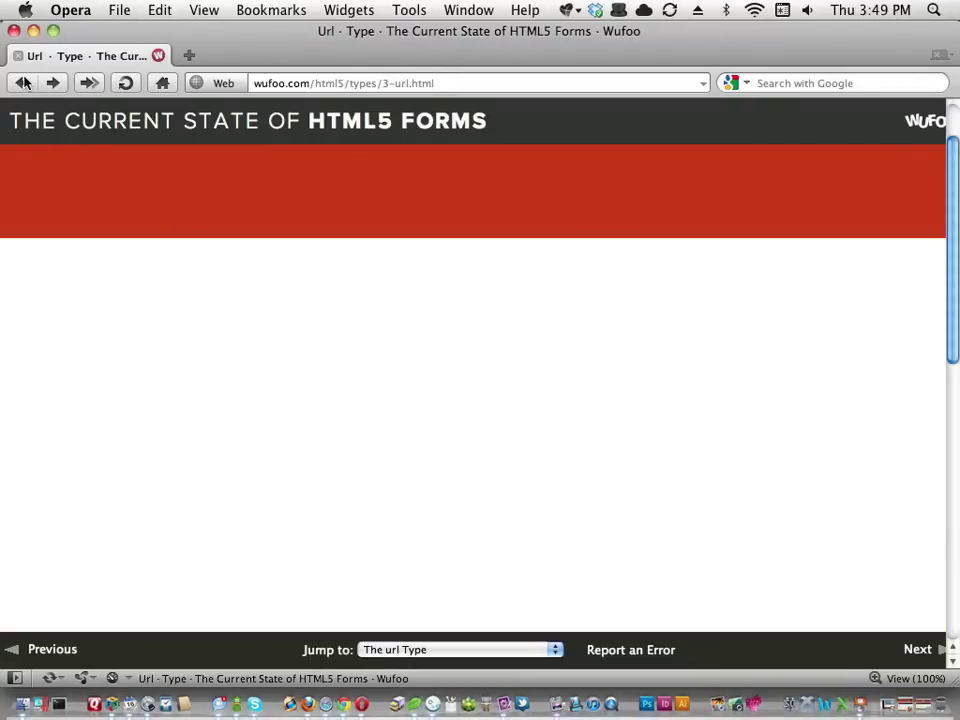
left_click(129, 121)
scroll(268, 341, "down", 5)
scroll(268, 341, "down", 7)
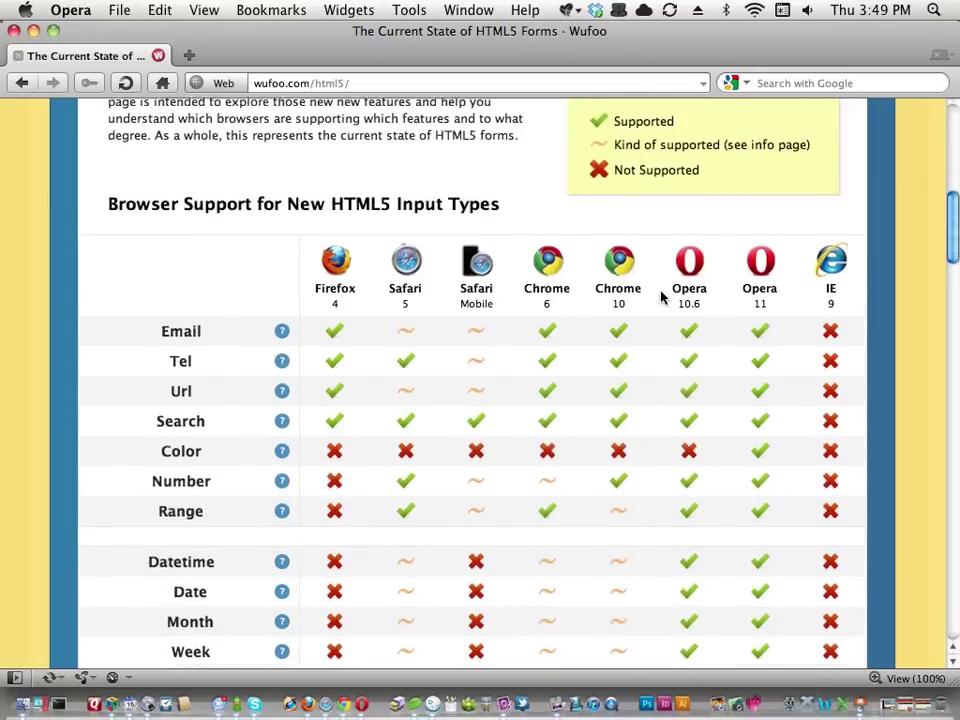
left_click(176, 392)
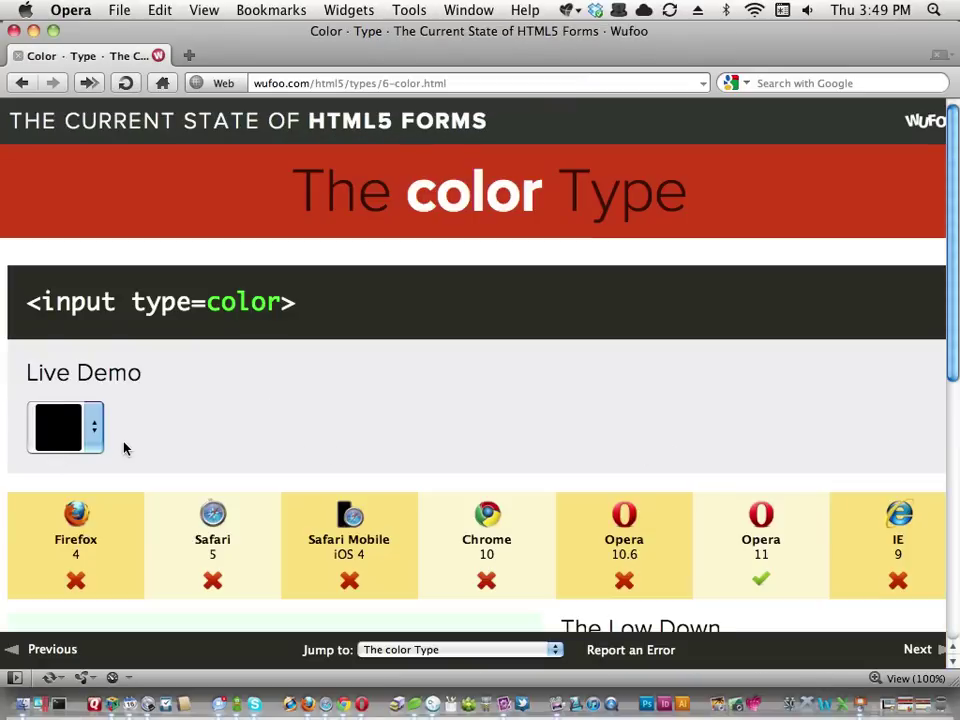
- Open the color demo's swatches and its Other... picker, view the color sliders, and close the picker
left_click(88, 430)
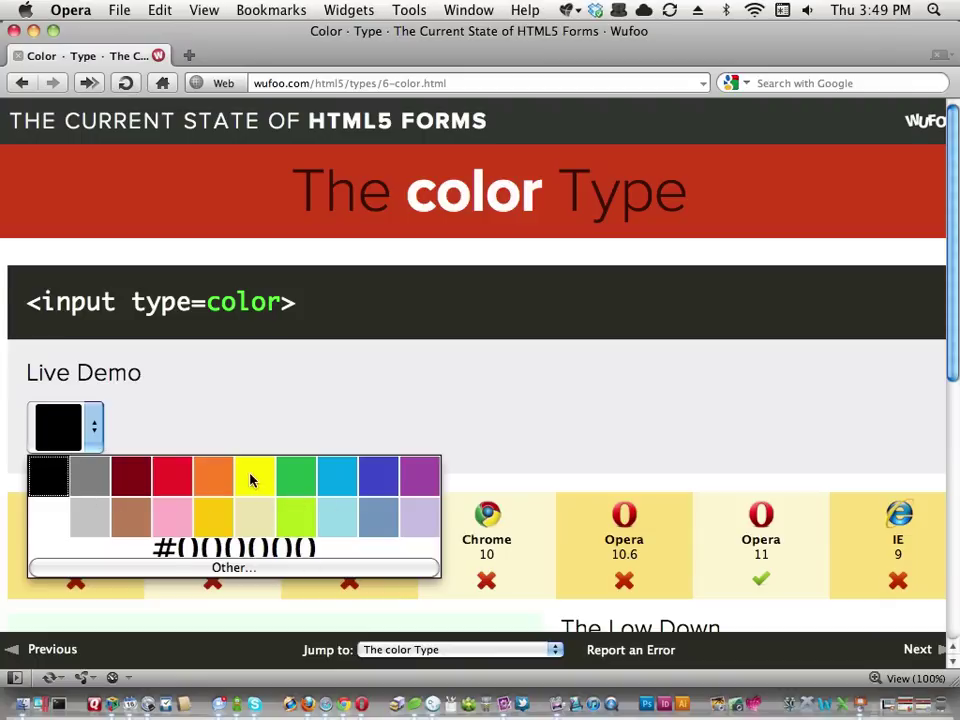
left_click(238, 567)
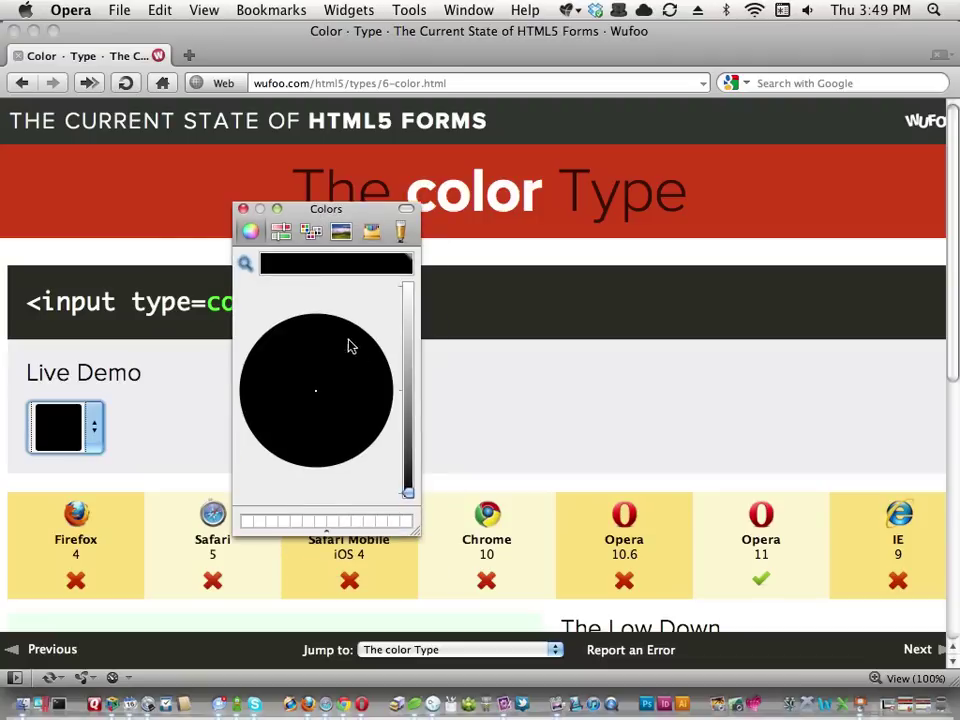
left_click(285, 240)
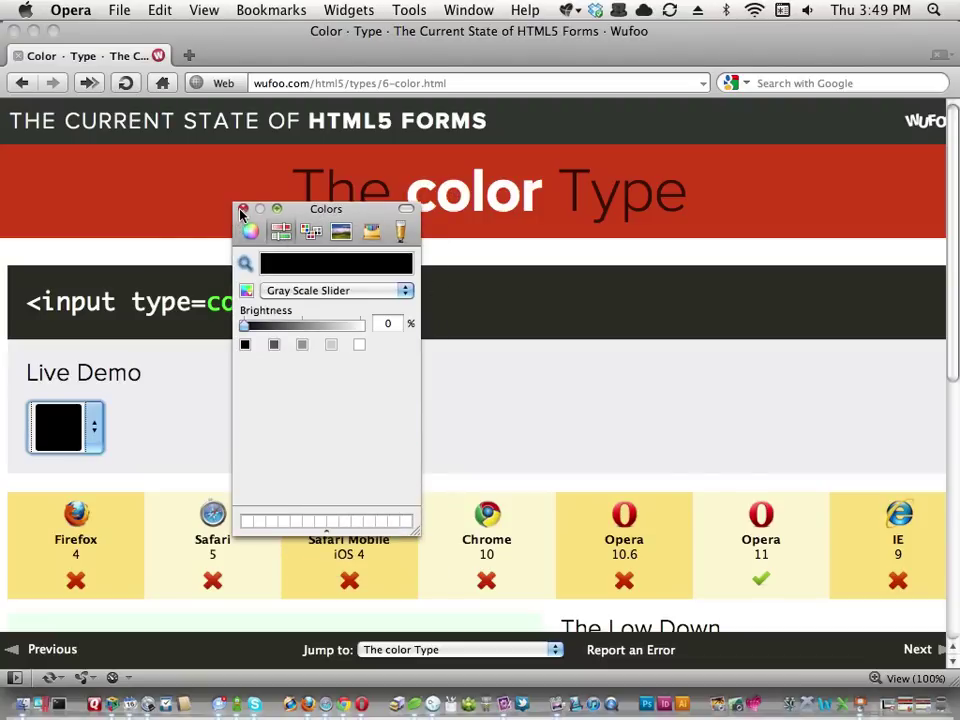
left_click(242, 210)
- Check the color type's supported browser screenshots and The Low Down notes, and return to the live demo
scroll(639, 411, "down", 8)
scroll(639, 411, "up", 3)
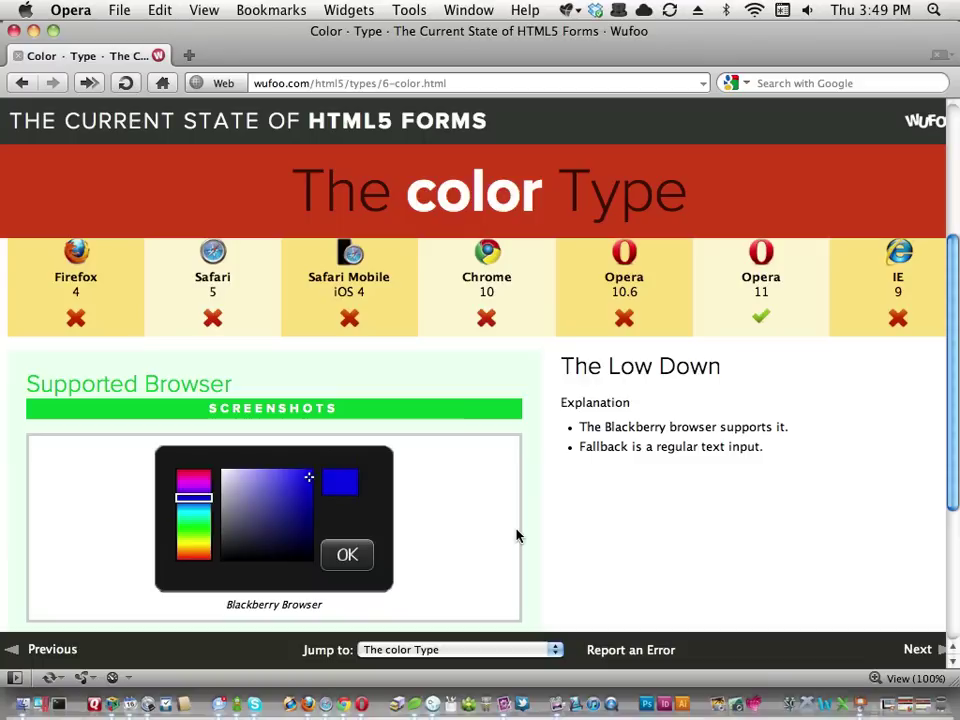
scroll(626, 414, "up", 5)
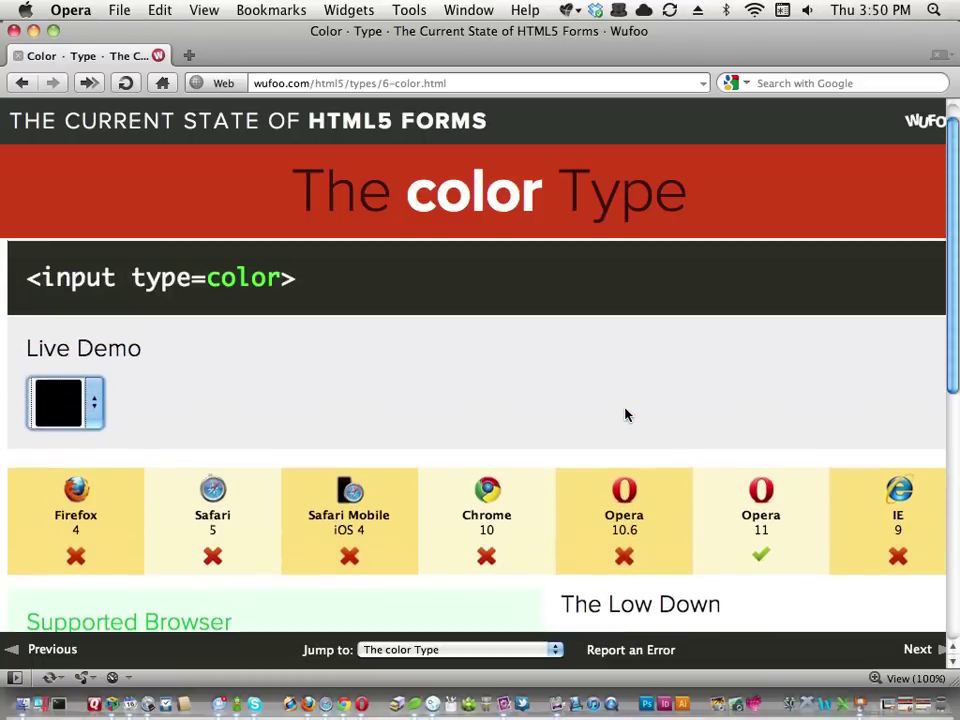
scroll(627, 414, "up", 1)
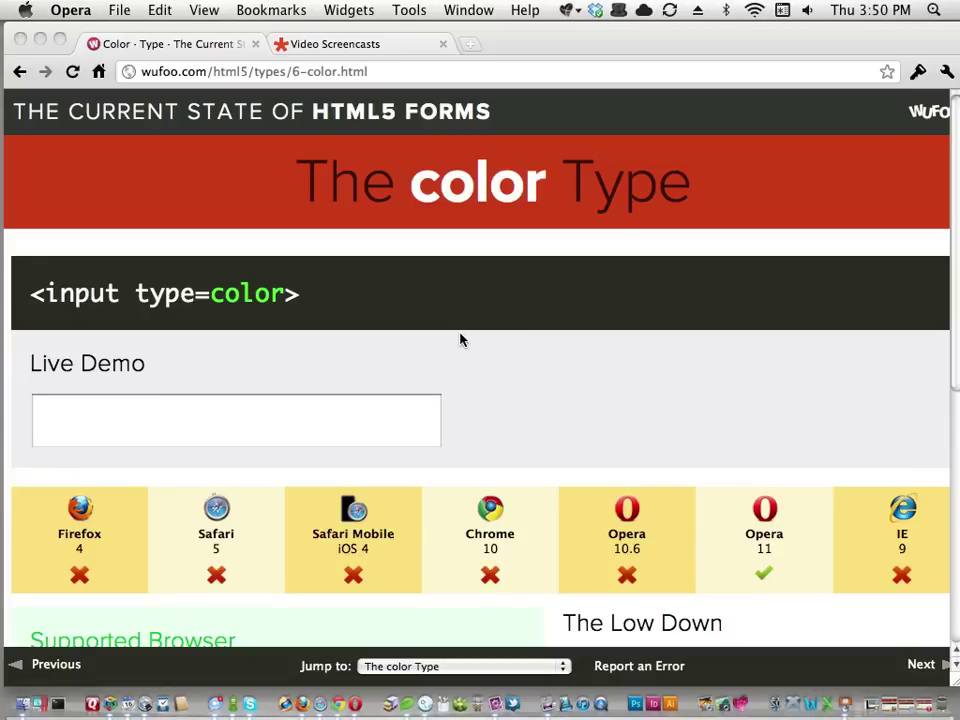
- Switch to Chrome and review the color type's Live Demo section and browser support table
left_click(460, 340)
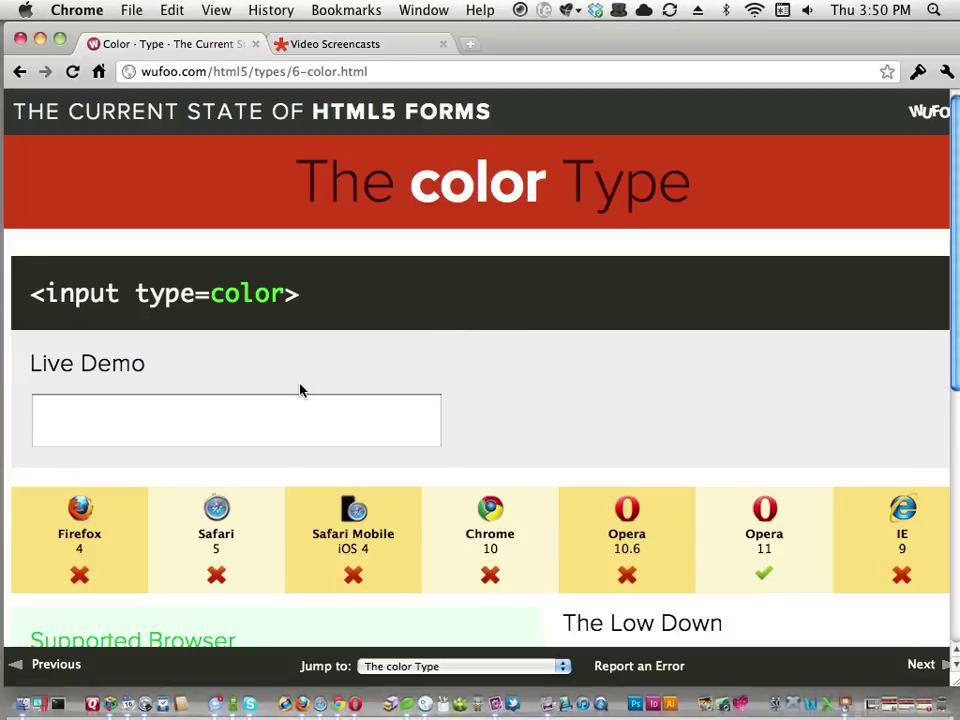
scroll(443, 506, "down", 1)
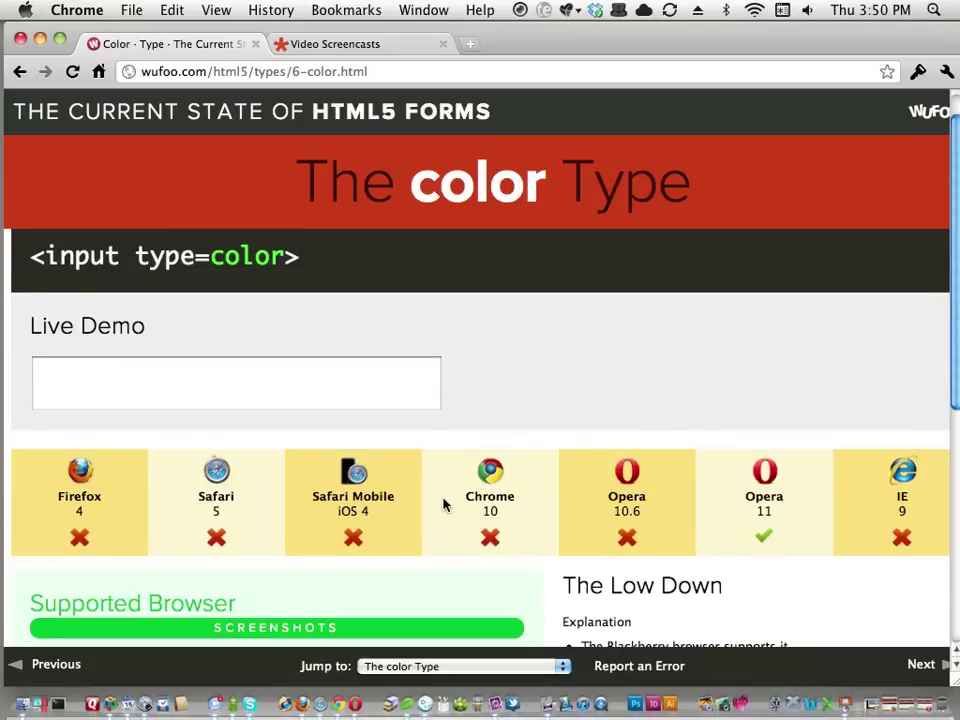
scroll(445, 505, "up", 1)
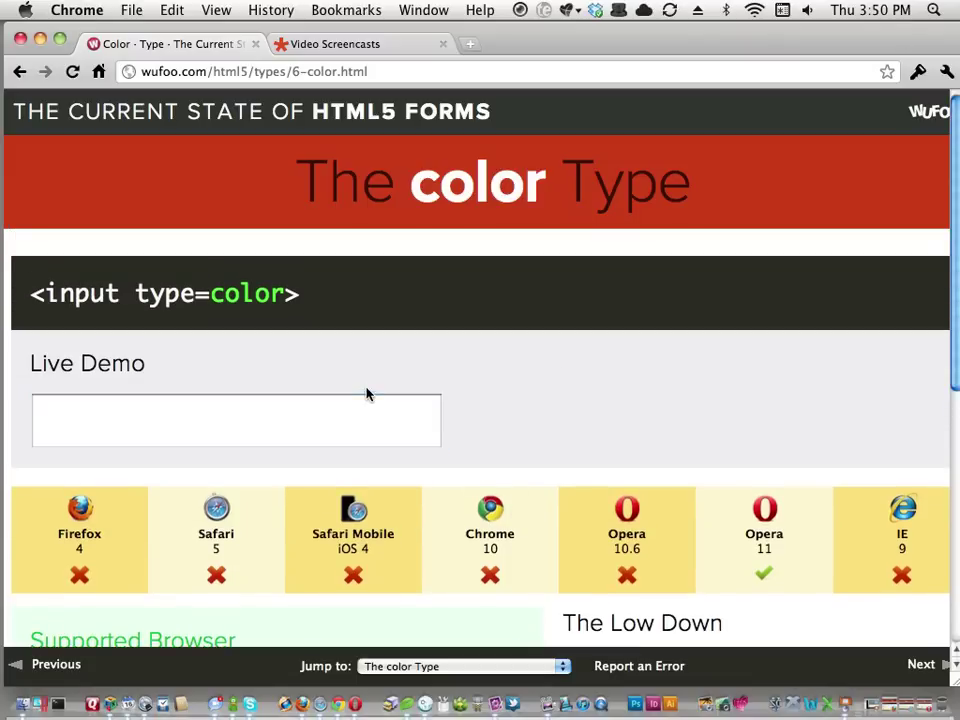
left_click_drag(49, 362, 145, 368)
left_click(145, 368)
scroll(474, 355, "down", 2)
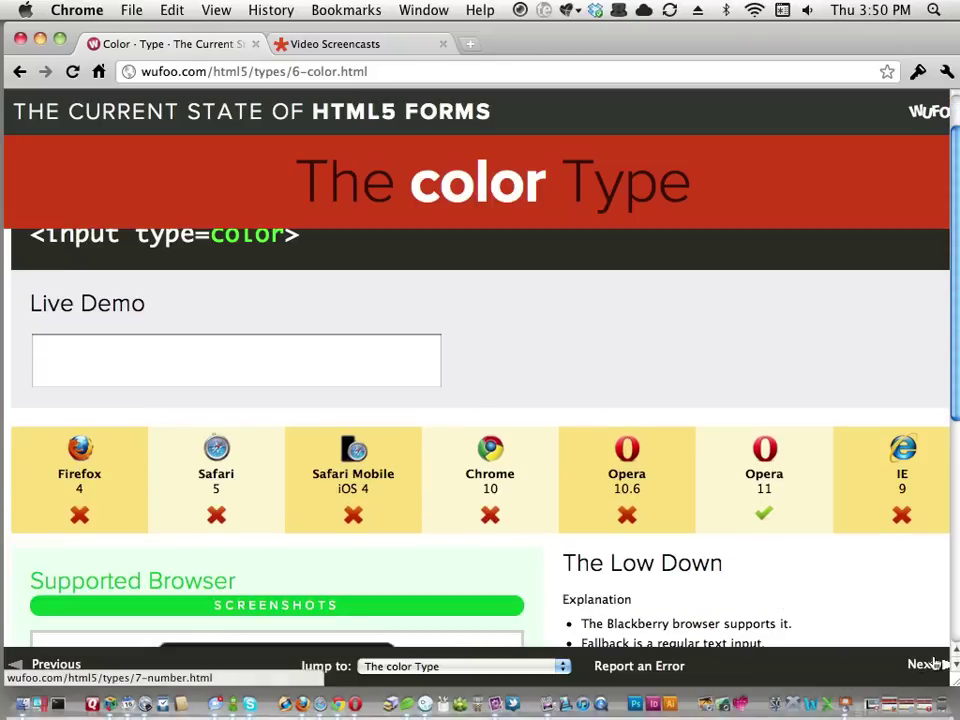
- Go on to the number type page and step the live demo's value up to 4
left_click(905, 667)
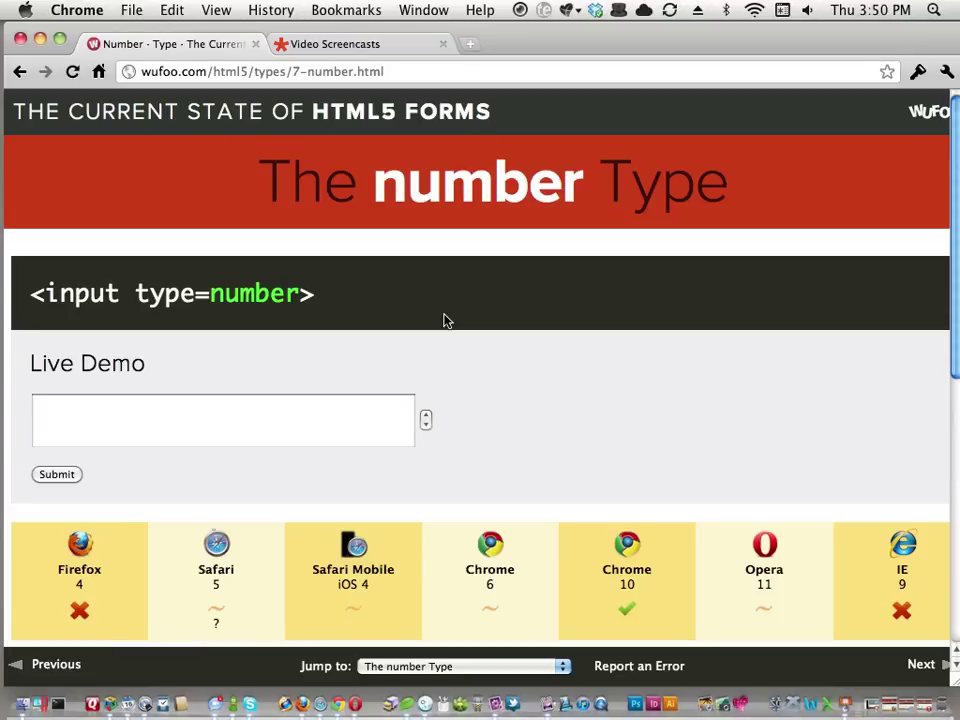
left_click(177, 411)
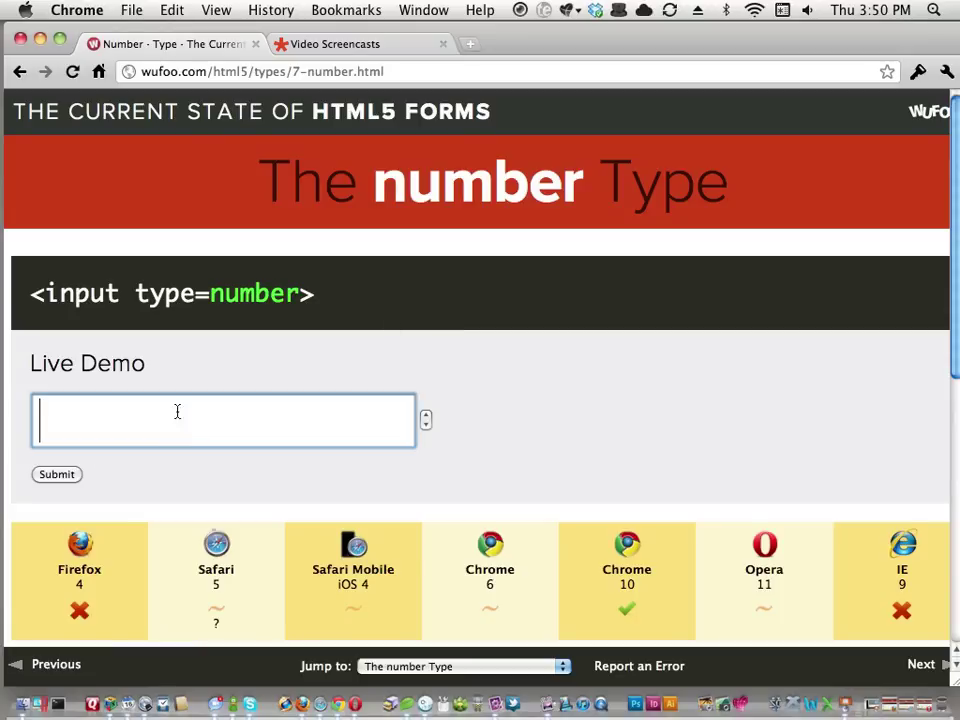
left_click(426, 416)
left_click(426, 416)
left_click(426, 416)
left_click(426, 416)
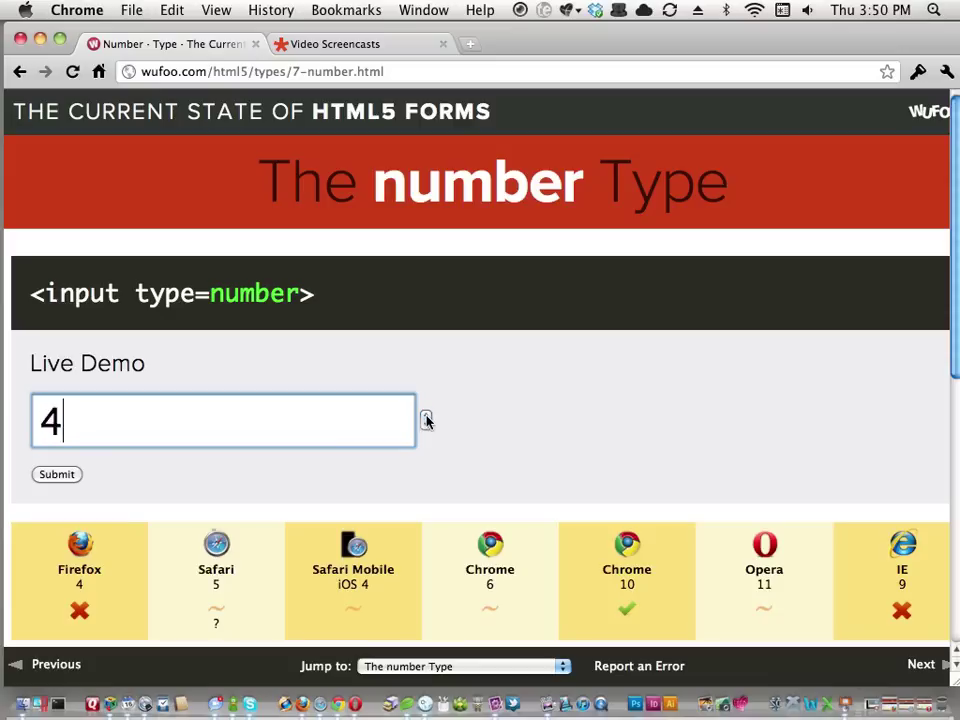
- Step the number demo's value down to -6, and nudge it up and down to end at -8
left_click(427, 426)
left_click(427, 426)
left_click(428, 427)
left_click(430, 427)
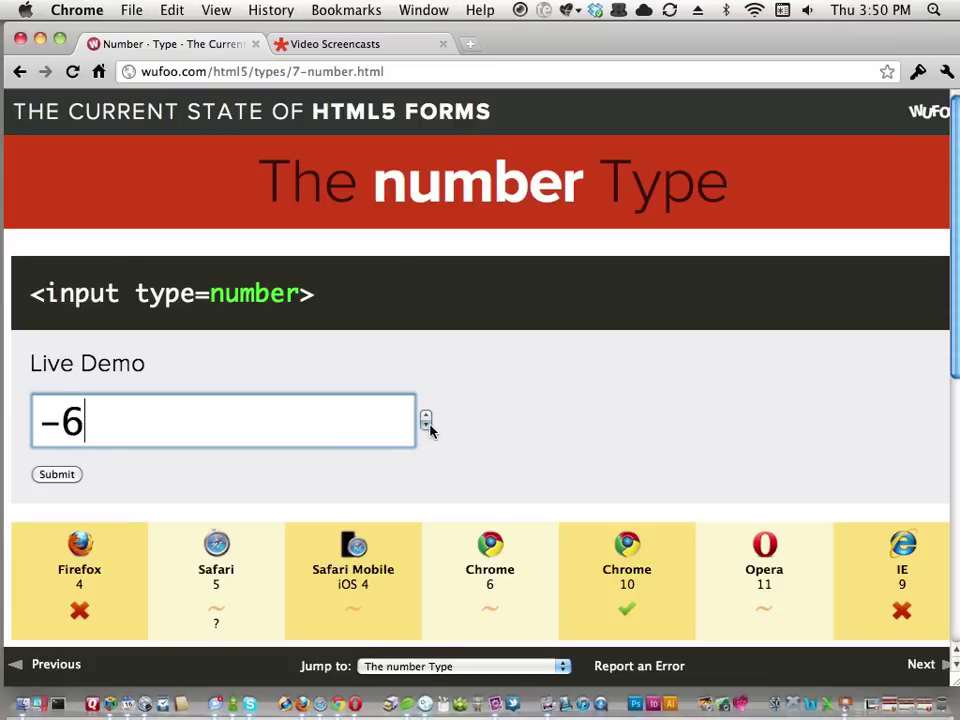
key("Up")
key("Up")
key("Up")
key("Up")
key("Down")
key("Down")
key("Down")
key("Down")
key("Down")
key("Down")
key("Down")
key("Down")
key("Down")
key("Up")
key("Up")
key("Up")
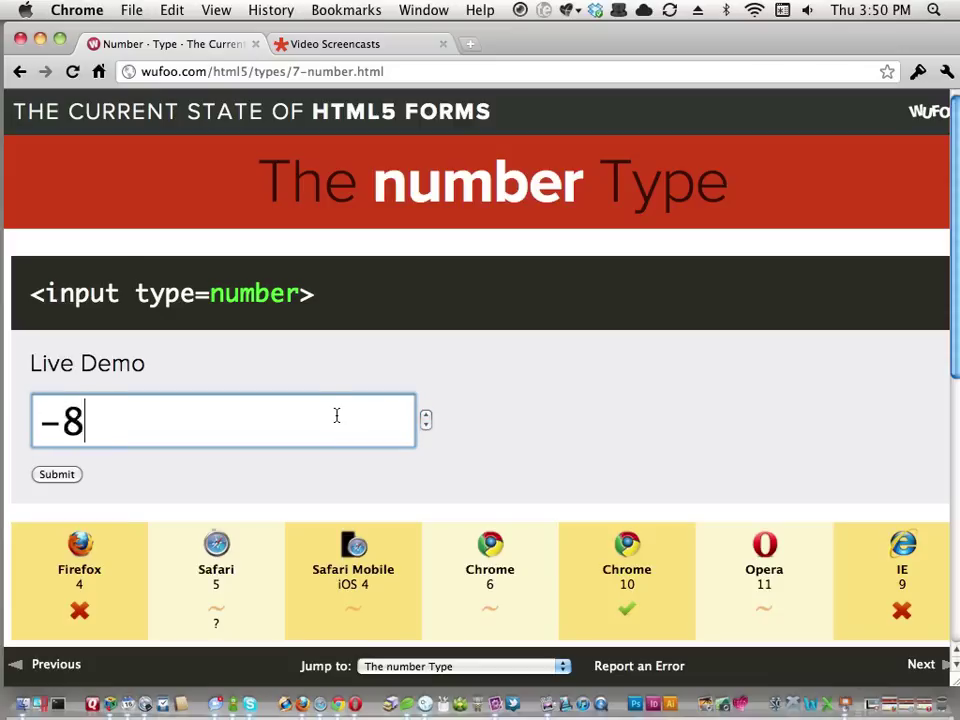
- Replace the number with 0, overwrite it with the letters "agcd", and submit the demo form
key("BackSpace")
key("BackSpace")
type("3")
key("BackSpace")
type("0")
key("super+a")
type("ag")
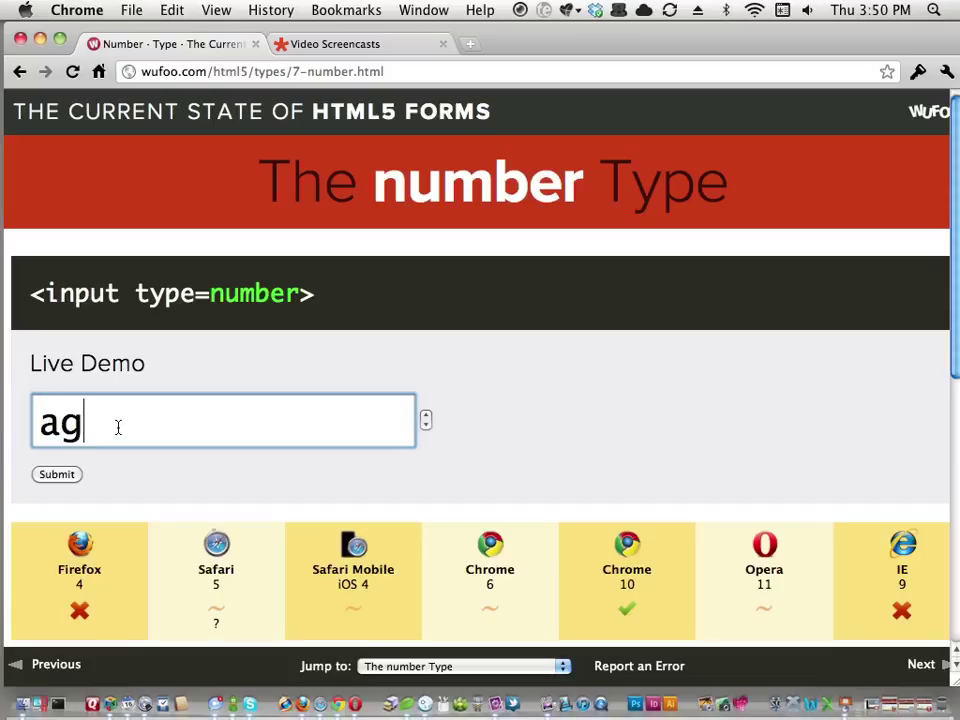
type("cd")
left_click(64, 474)
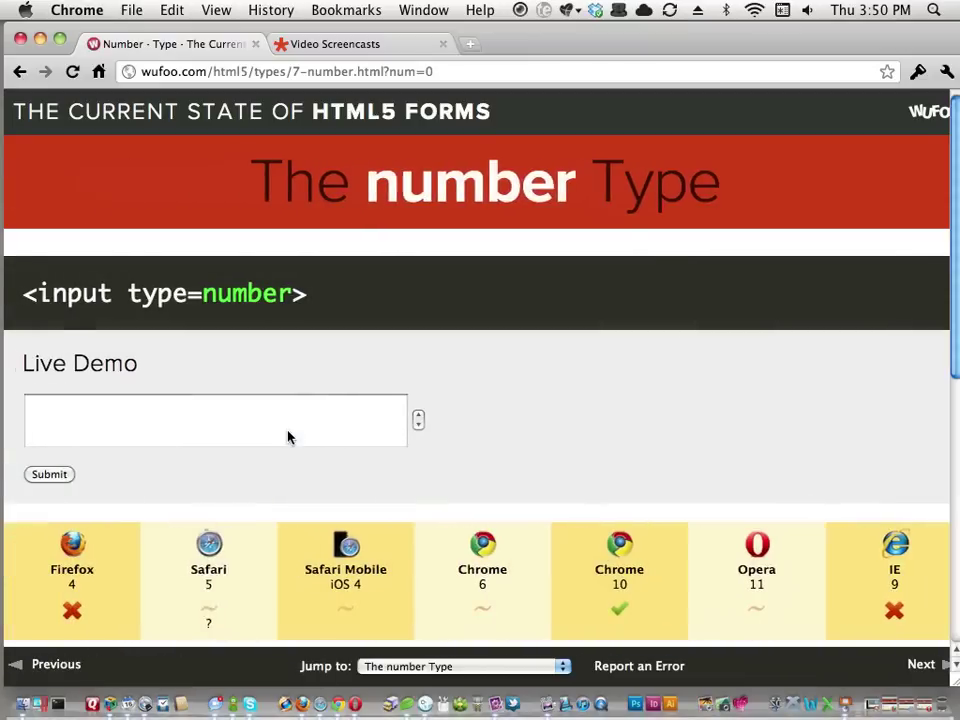
- Test the number field with the letters "abc", "adfadf" and "badf", clearing and leaving the field after each
left_click(169, 420)
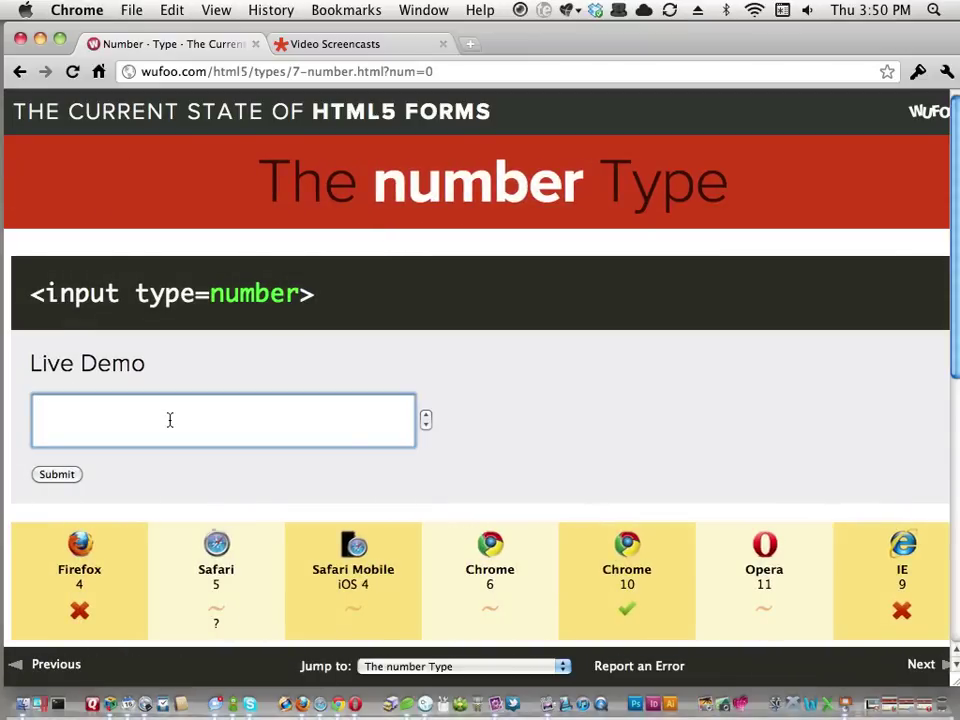
type("abc")
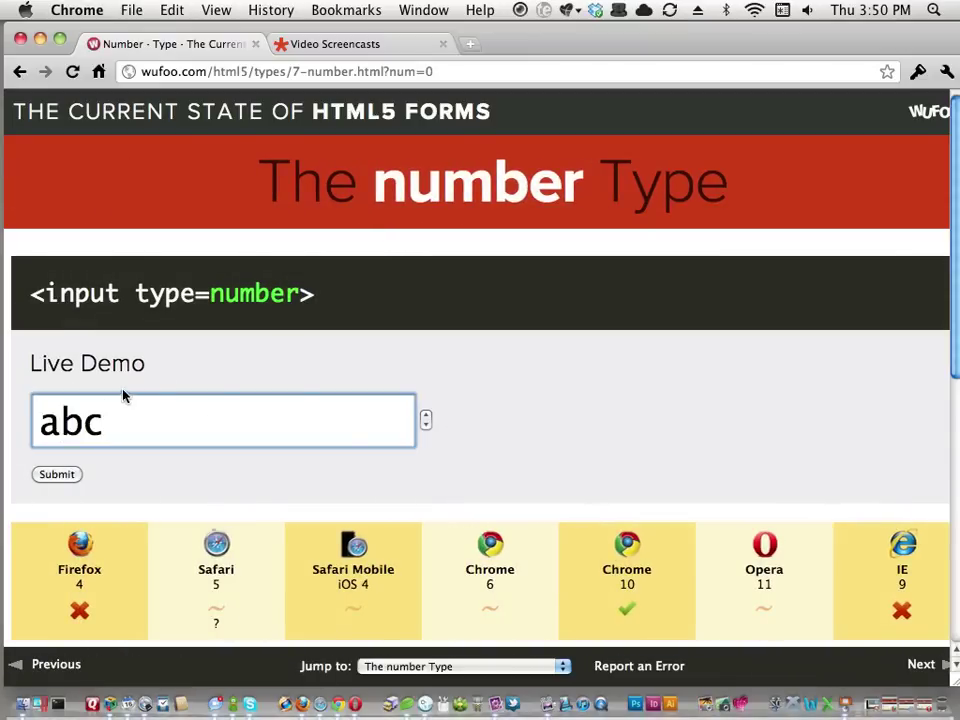
key("super+a")
key("BackSpace")
left_click(204, 364)
left_click(195, 406)
type("adfadf")
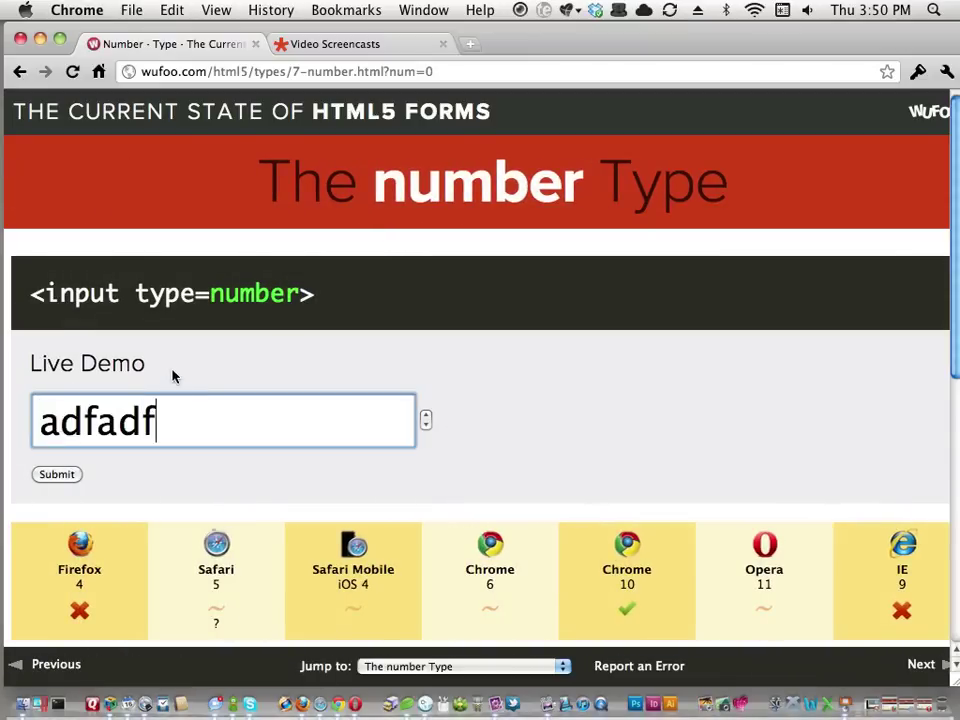
key("super+a")
key("BackSpace")
left_click(159, 489)
left_click(143, 432)
type("badf")
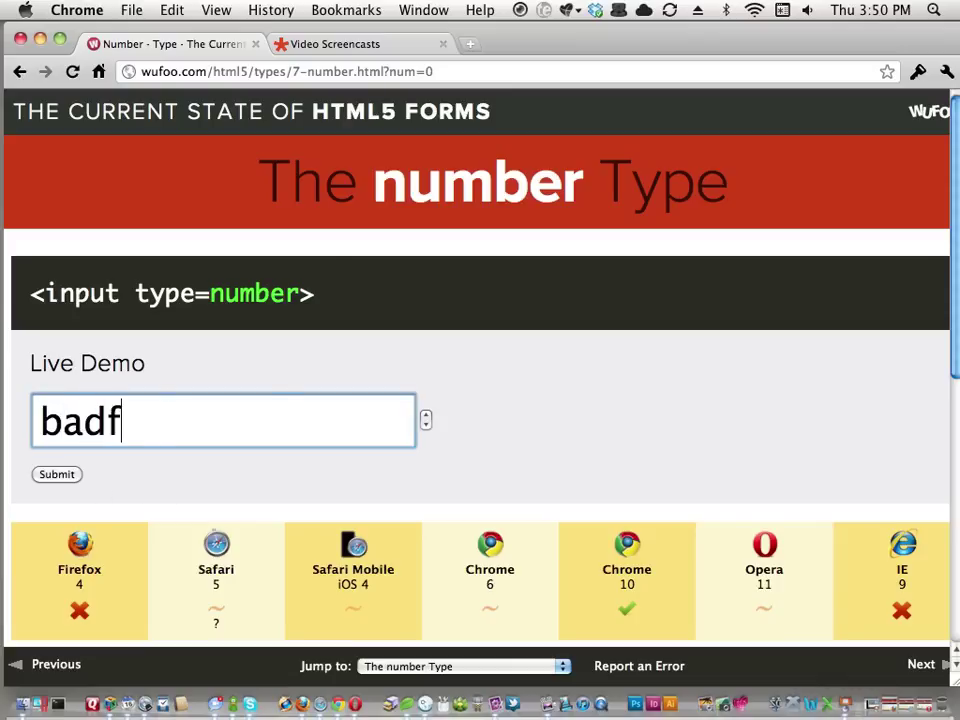
key("super+a")
key("BackSpace")
left_click(137, 474)
left_click(130, 431)
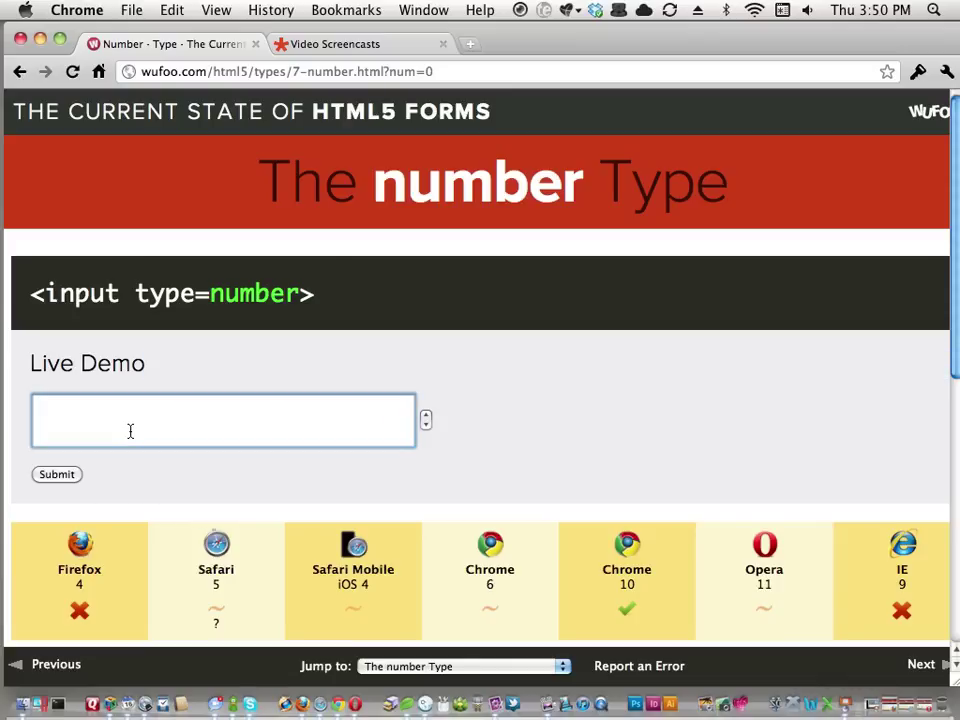
type("123423423432")
left_click(200, 355)
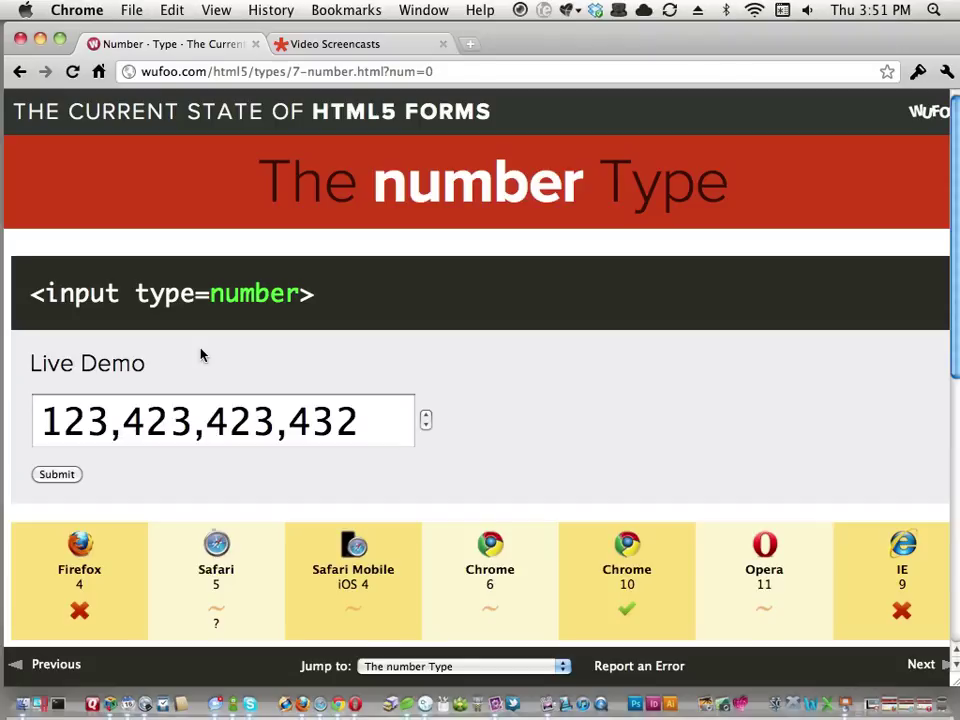
double_click(183, 430)
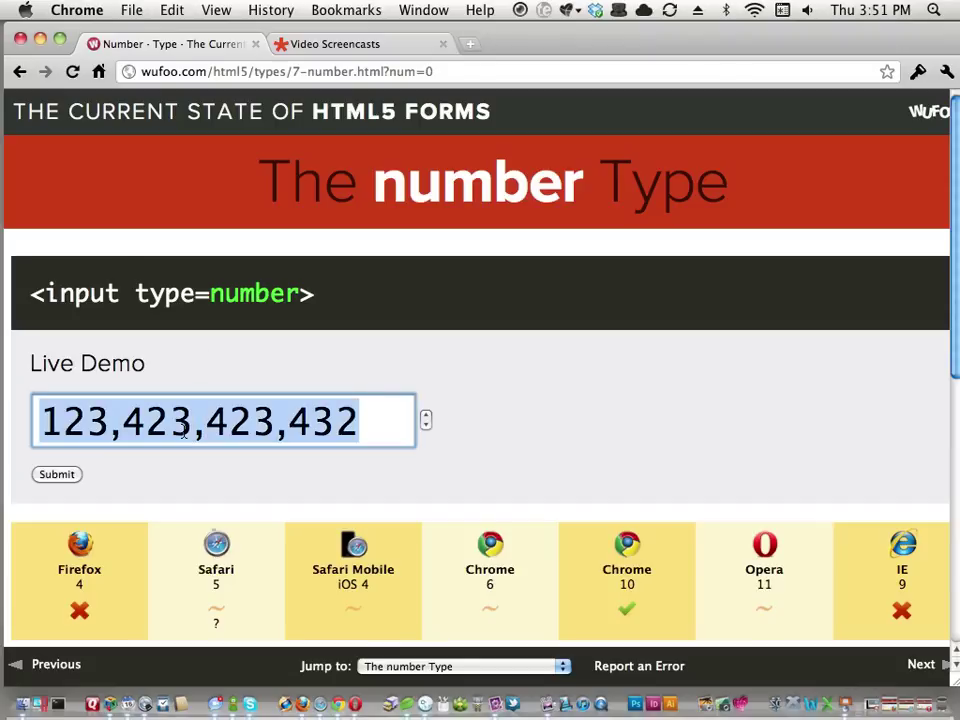
type("848485943809345")
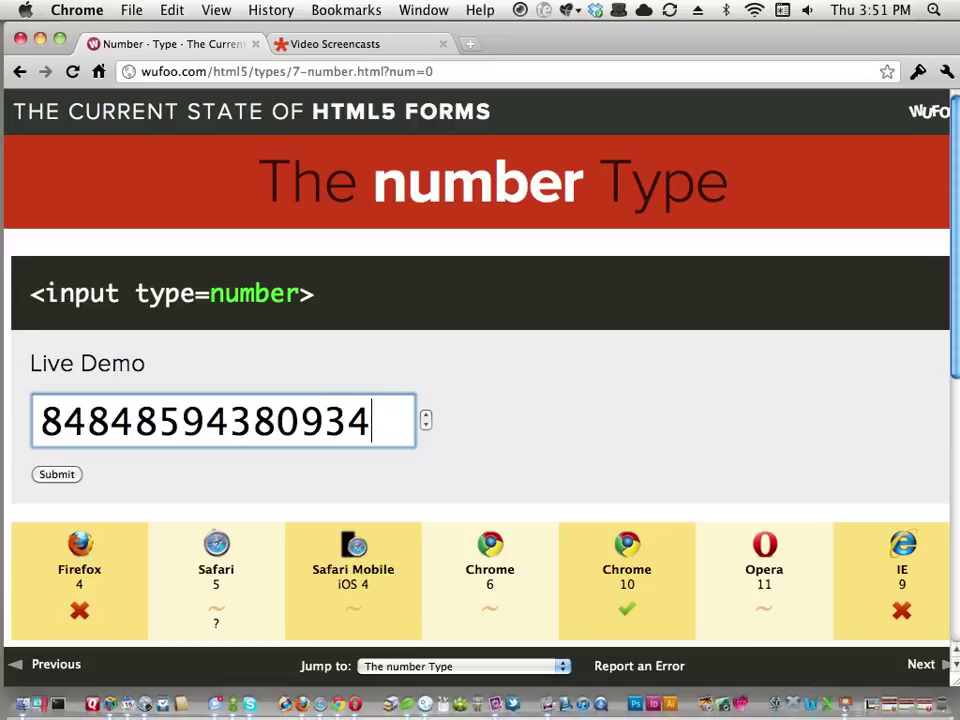
left_click(61, 470)
double_click(369, 420)
left_click(321, 420)
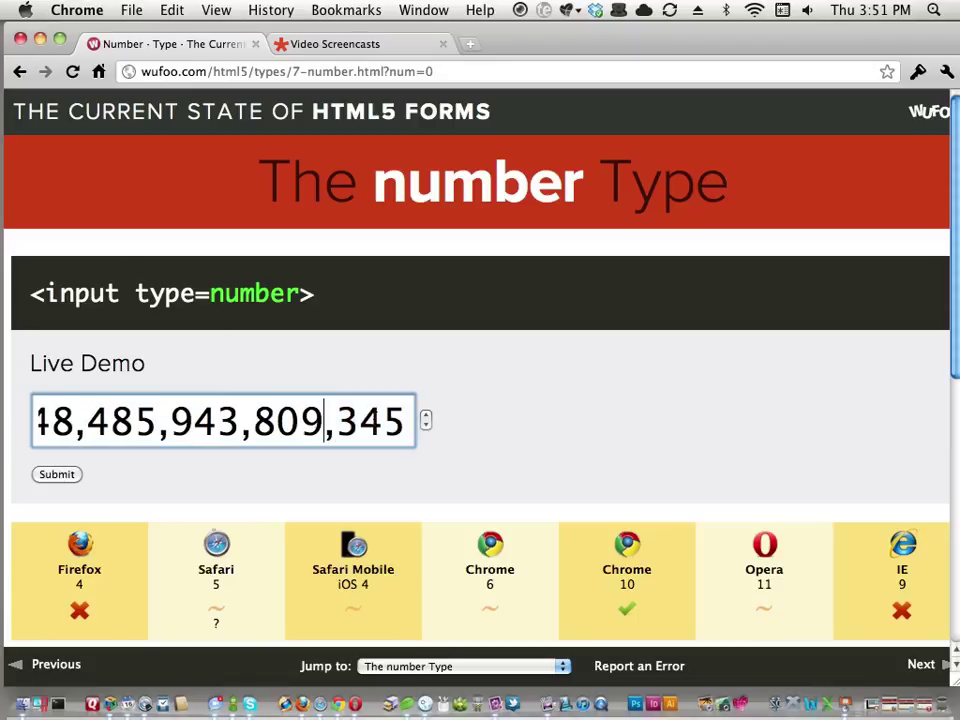
- Change the number's last digit to 0 and leave the field, then clear the field entirely
left_click_drag(388, 420, 424, 418)
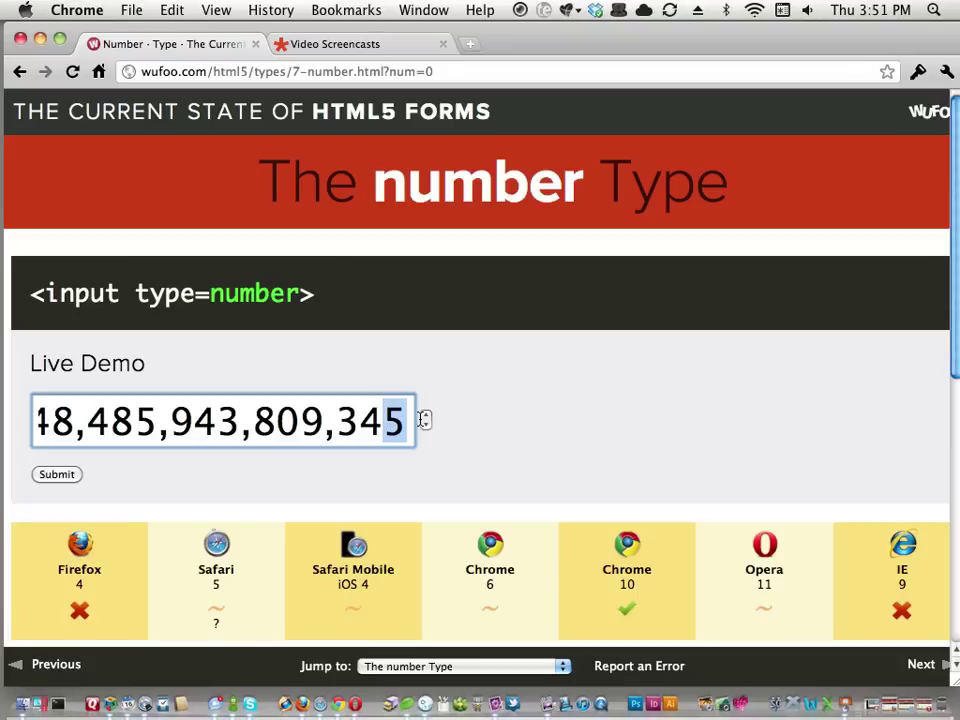
type("0")
left_click(226, 353)
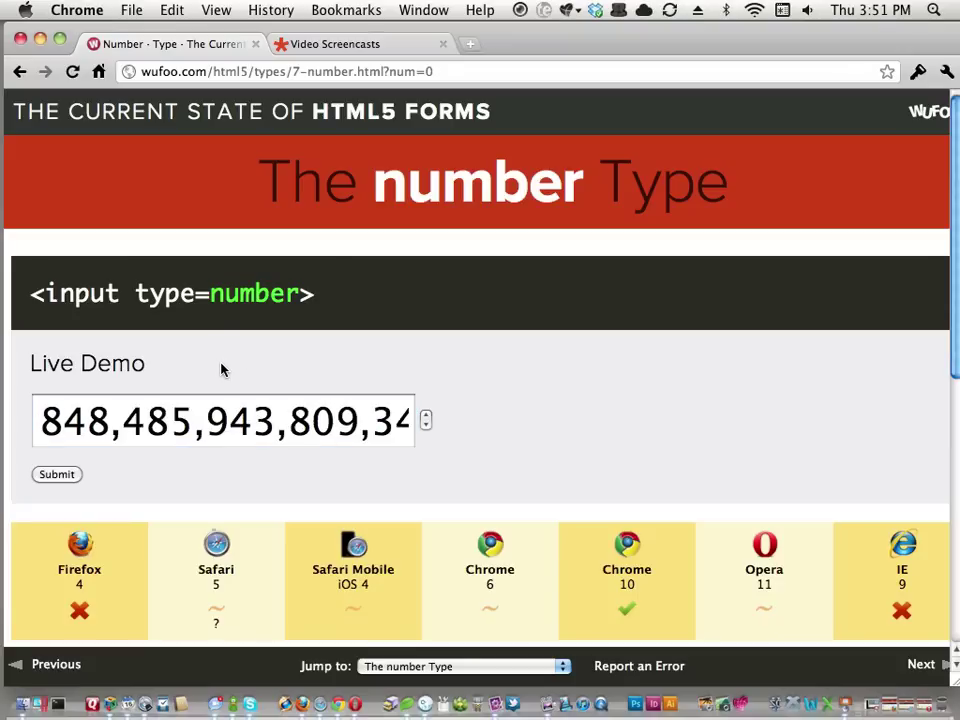
triple_click(221, 405)
key("BackSpace")
left_click(245, 357)
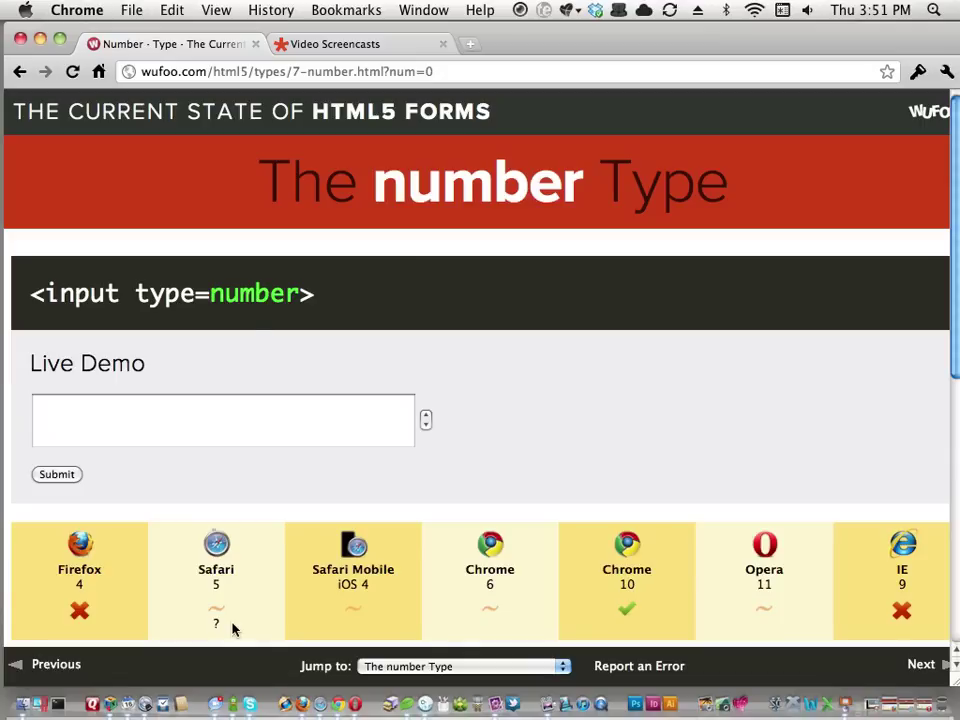
- Switch to Firefox and load the number demo page there using its address from Chrome
left_click(214, 71)
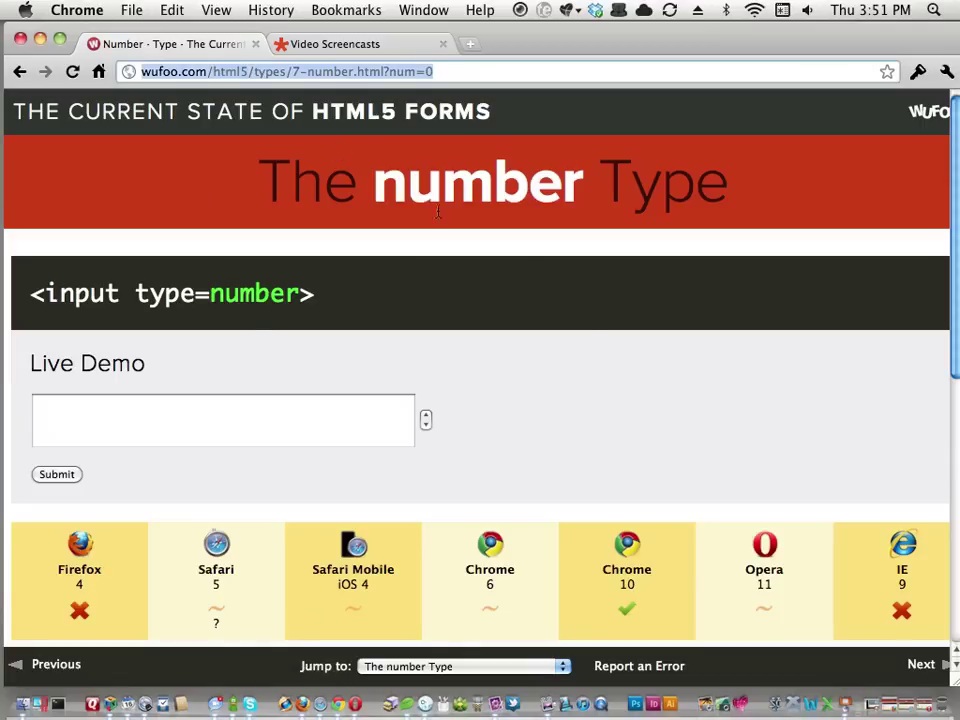
left_click(302, 704)
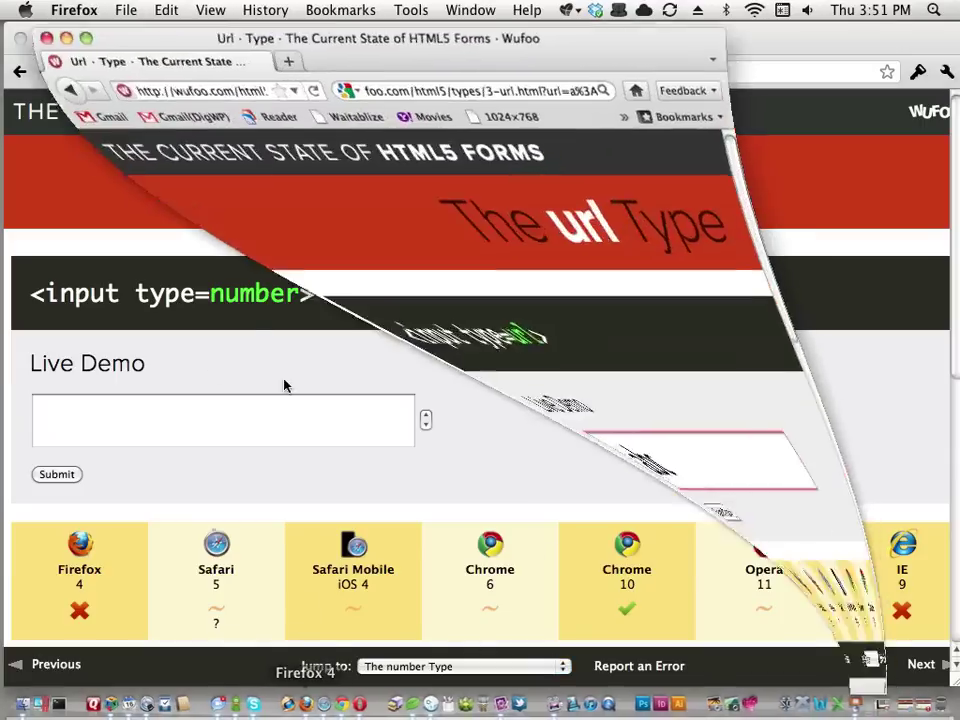
left_click(238, 101)
key("super+v")
key("Return")
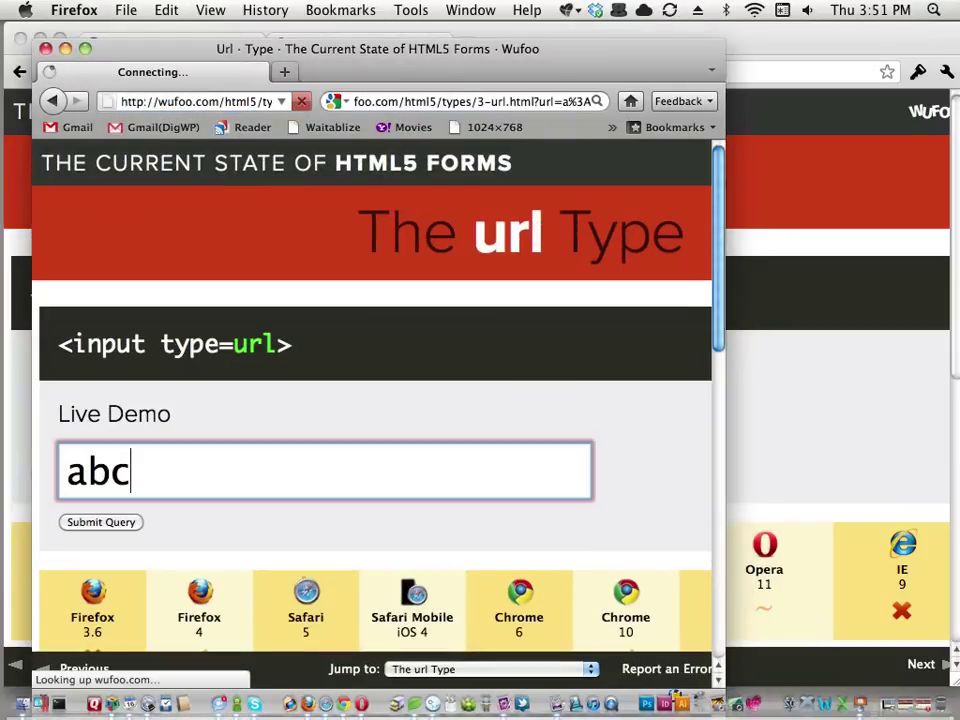
- Test the number demo in Firefox by submitting the letters "abc" and "adafd"
left_click(141, 471)
type("abc")
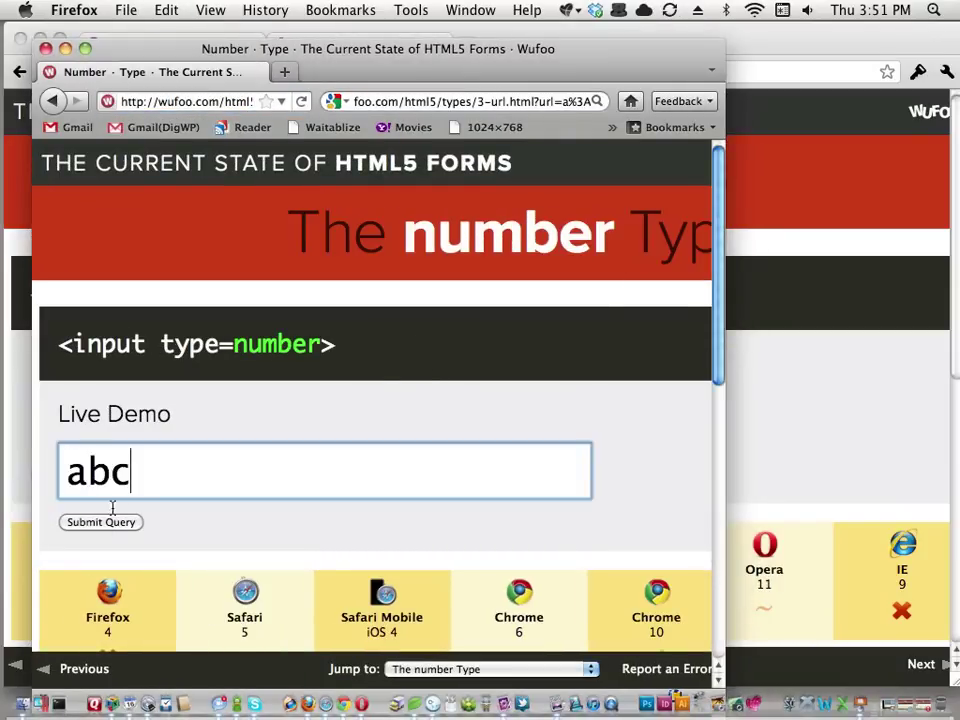
left_click(105, 523)
left_click(137, 478)
type("adafd")
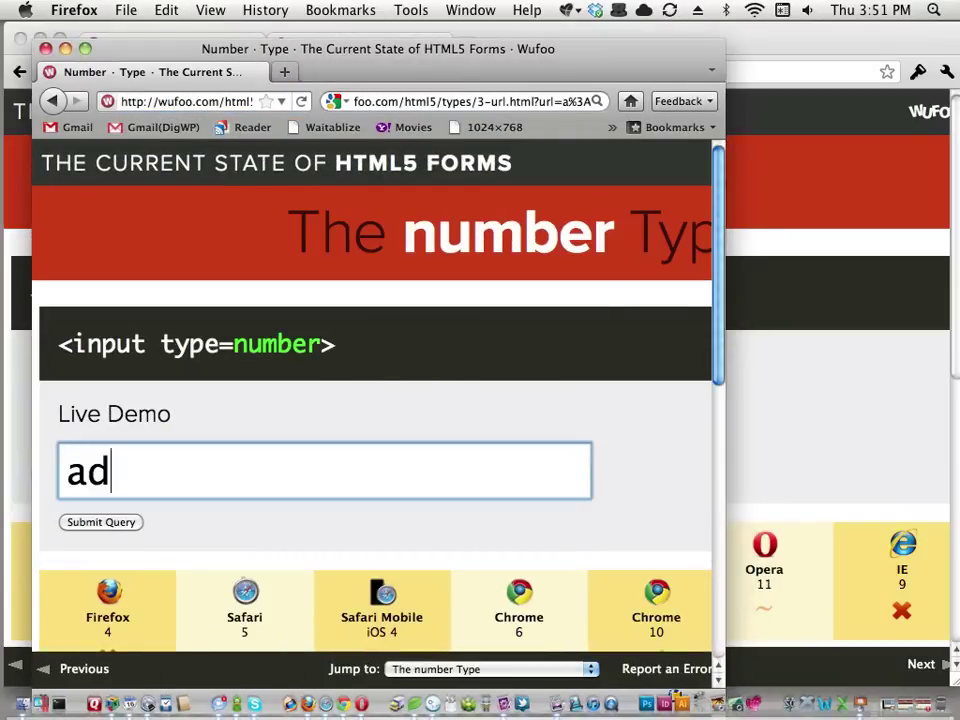
left_click(112, 521)
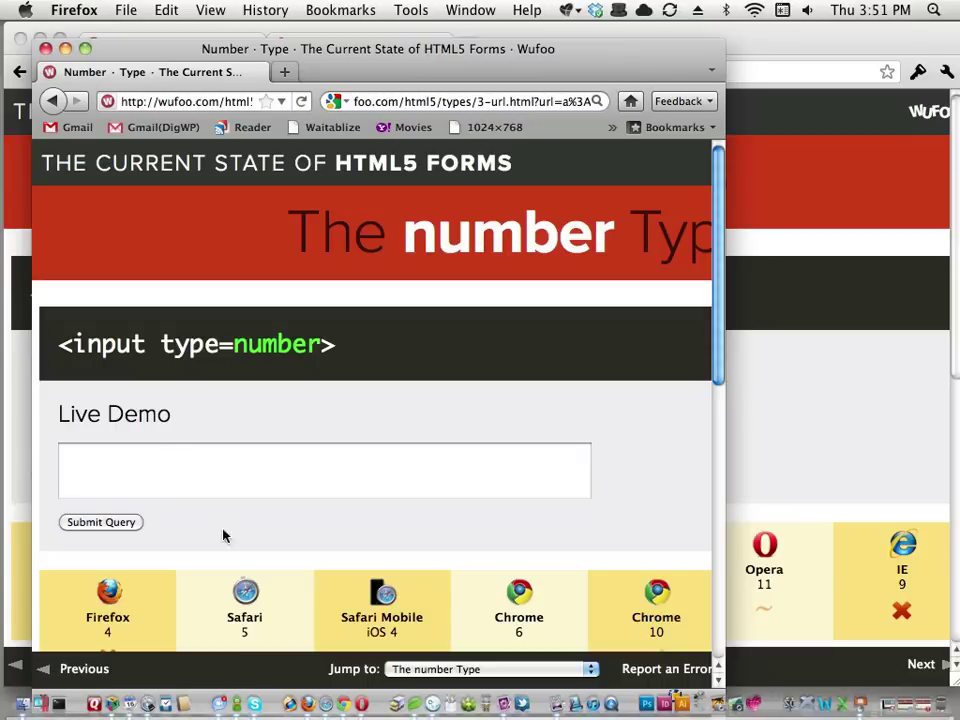
- Examine the browser support table in Firefox, and back in Chrome the Low Down note on how Opera 11 handles non-numbers
scroll(330, 537, "down", 2)
scroll(400, 538, "down", 1)
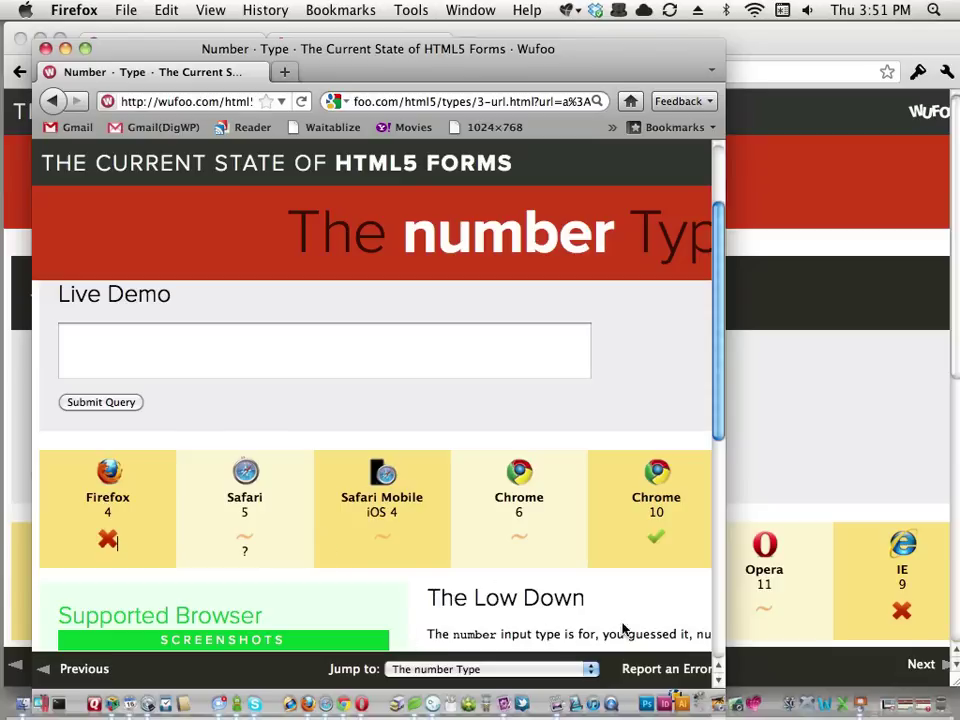
left_click_drag(329, 57, 326, 40)
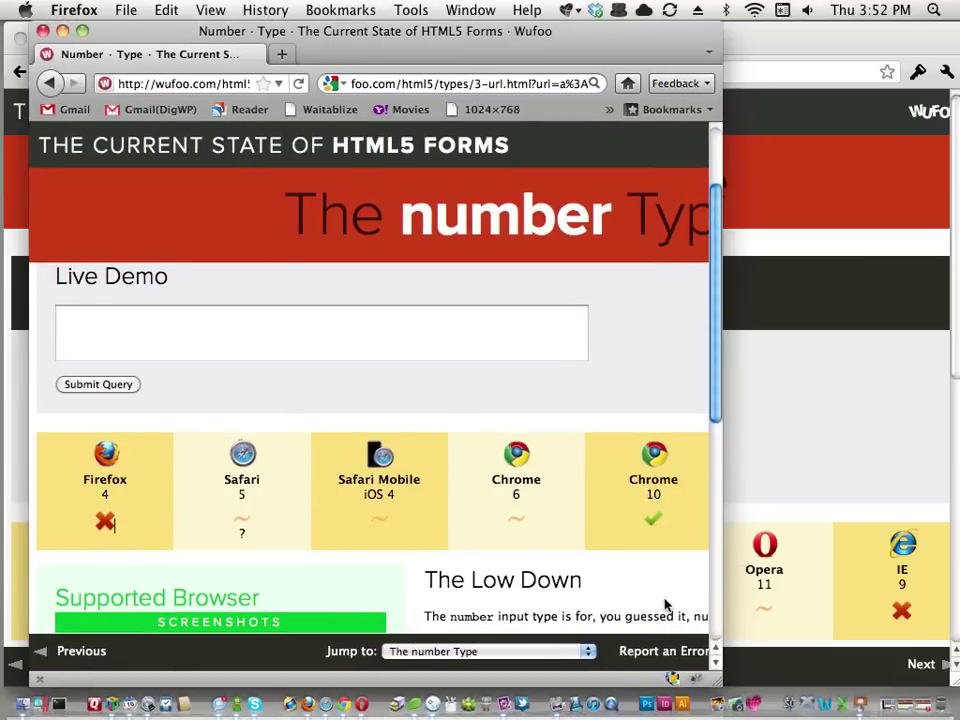
left_click(803, 686)
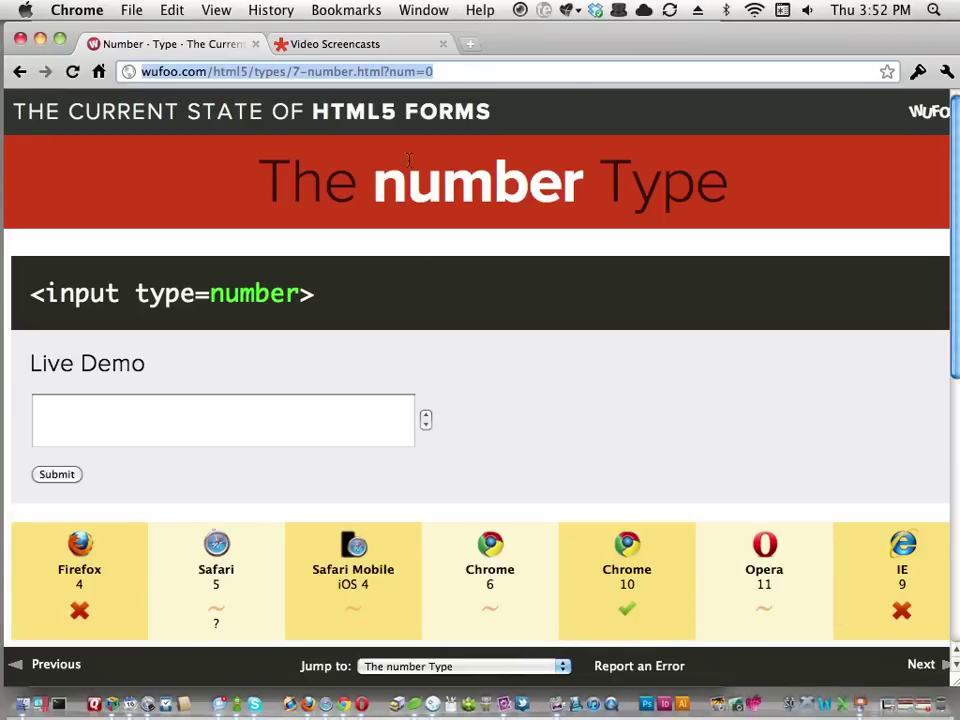
scroll(607, 442, "down", 5)
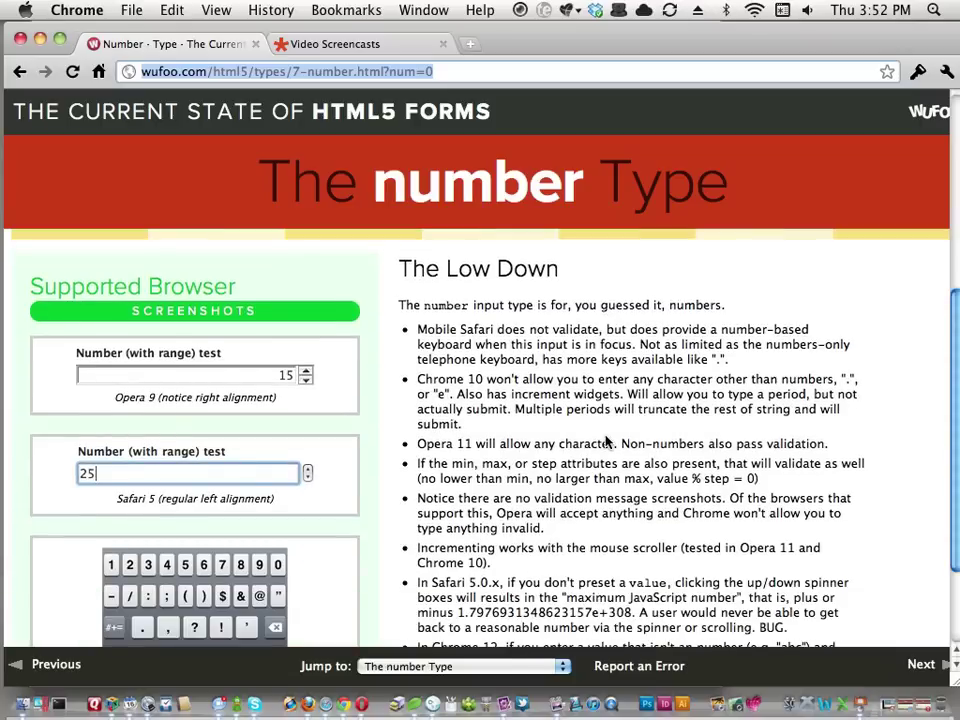
left_click_drag(557, 444, 729, 452)
left_click(729, 452)
left_click_drag(510, 445, 705, 446)
double_click(707, 446)
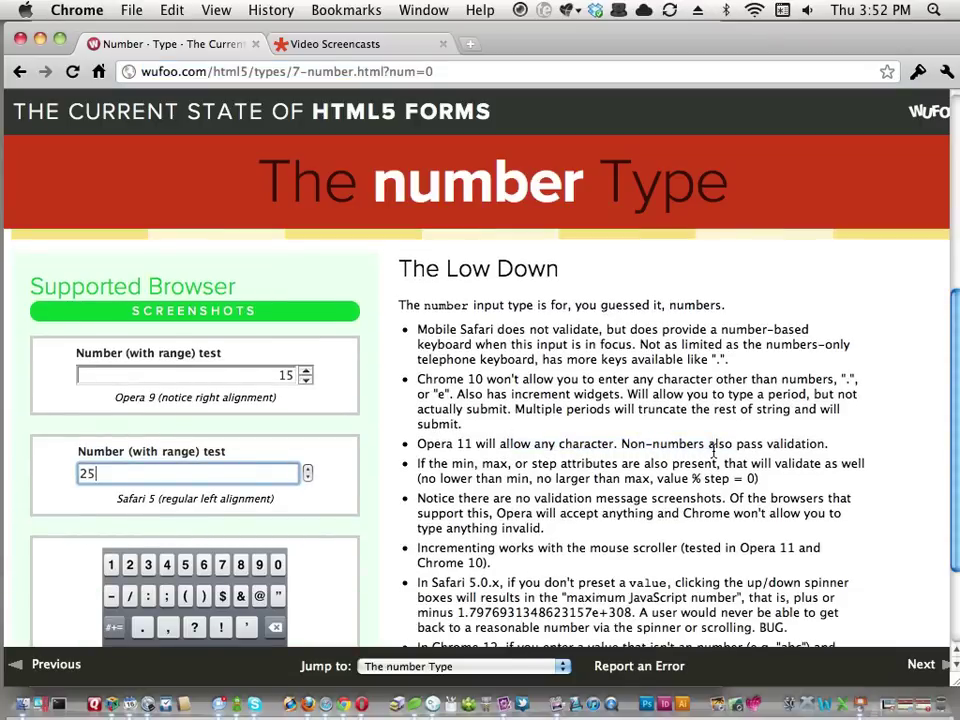
left_click(713, 450)
scroll(713, 450, "up", 1)
scroll(713, 450, "up", 4)
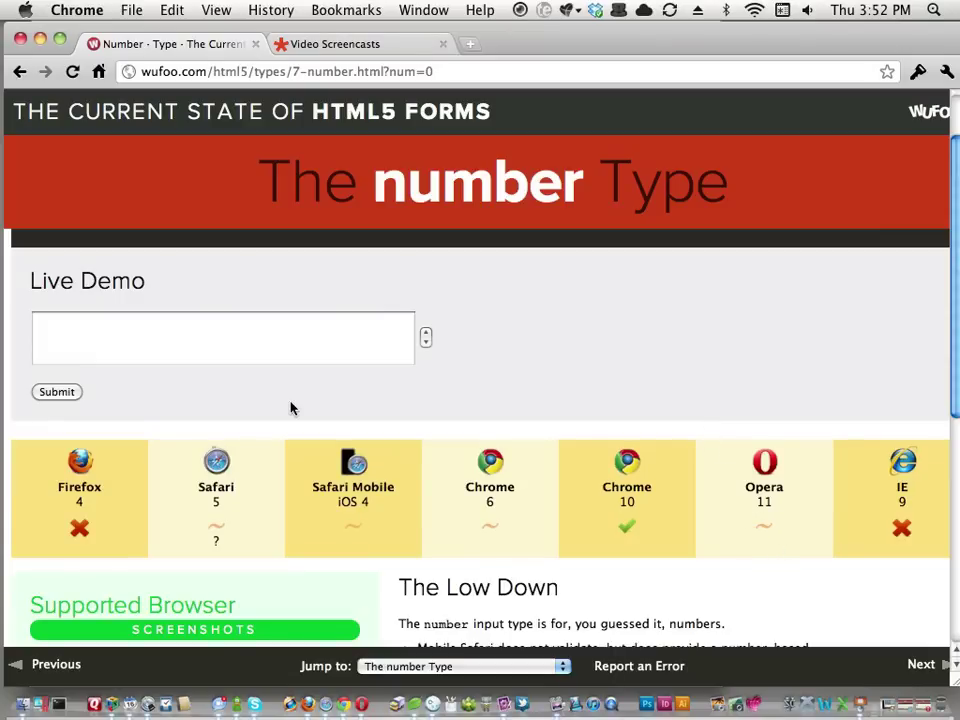
- Enter 0 in the number demo field, increment it step by step to 14, and leave the field
left_click(300, 362)
type("0")
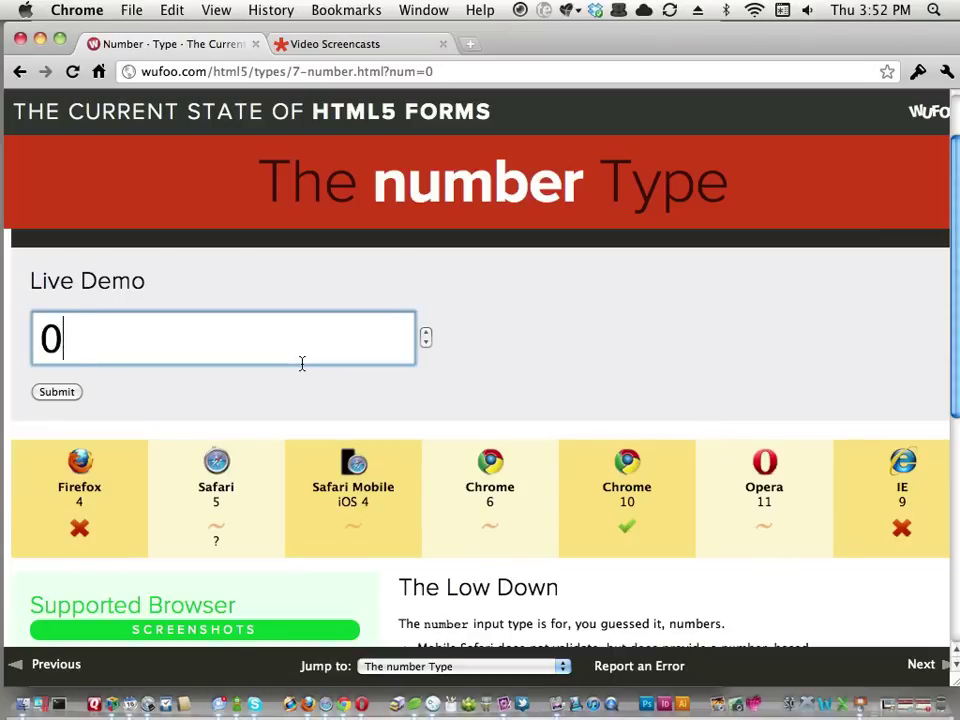
key("Up")
key("Up")
key("Up")
key("Up")
key("Up")
key("Up")
key("Up")
key("Up")
key("Up")
key("Up")
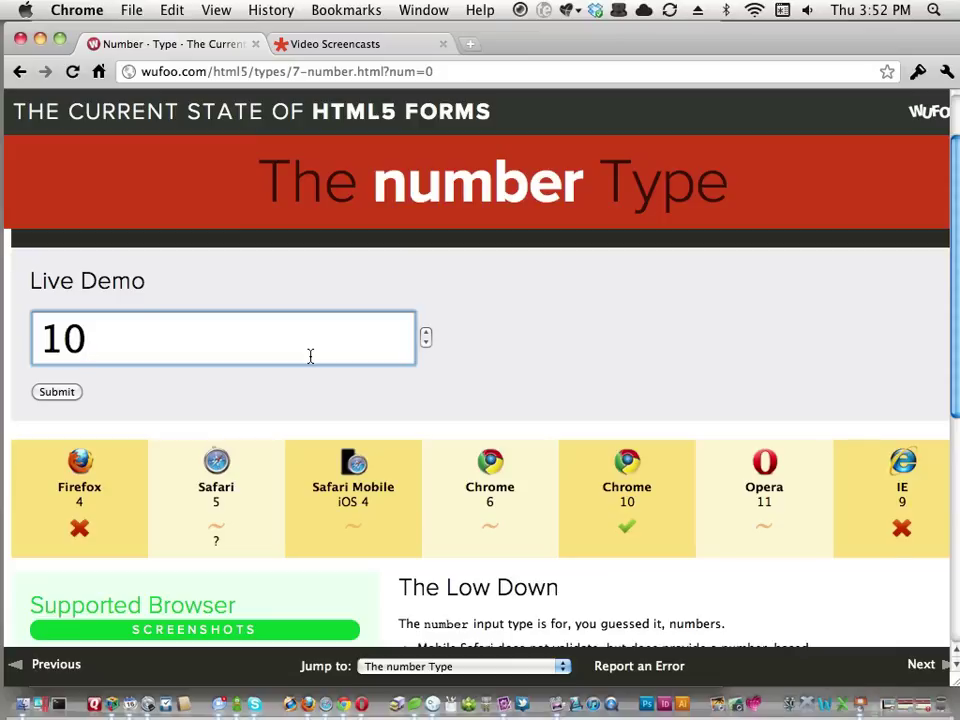
key("Up")
key("Up")
key("Up")
key("Up")
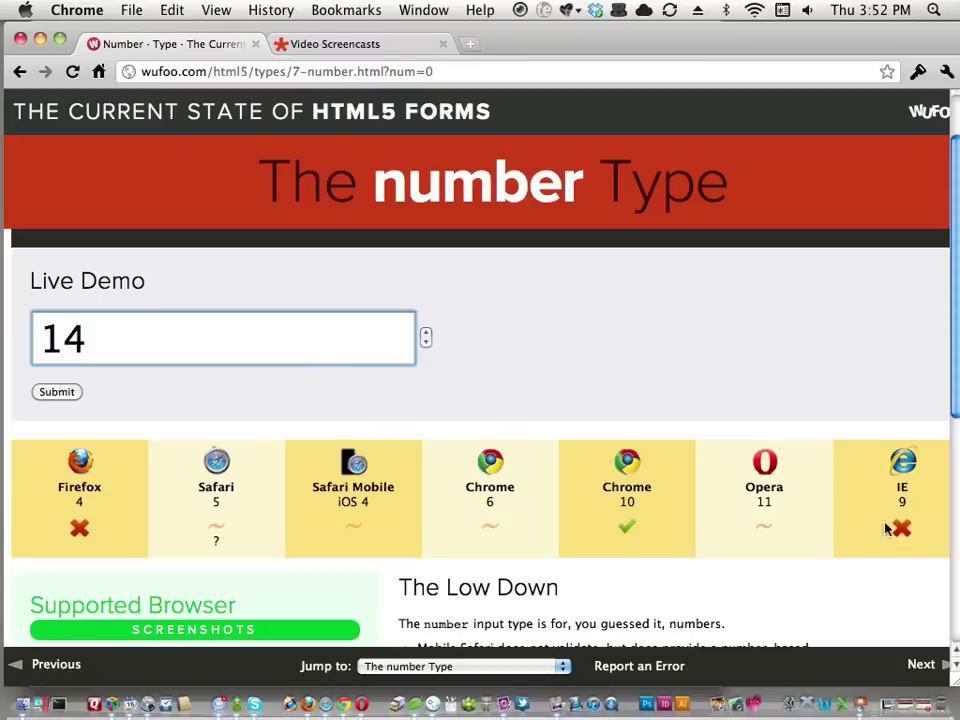
left_click(781, 524)
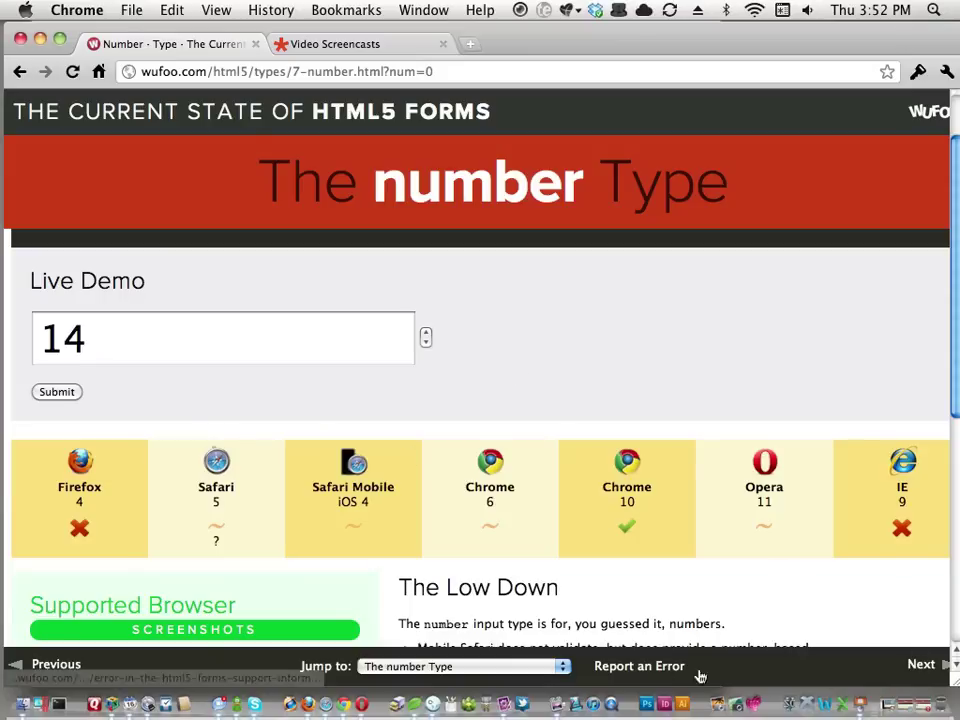
- Go on to the range type page and try out the wide and the tiny demo sliders
left_click(921, 664)
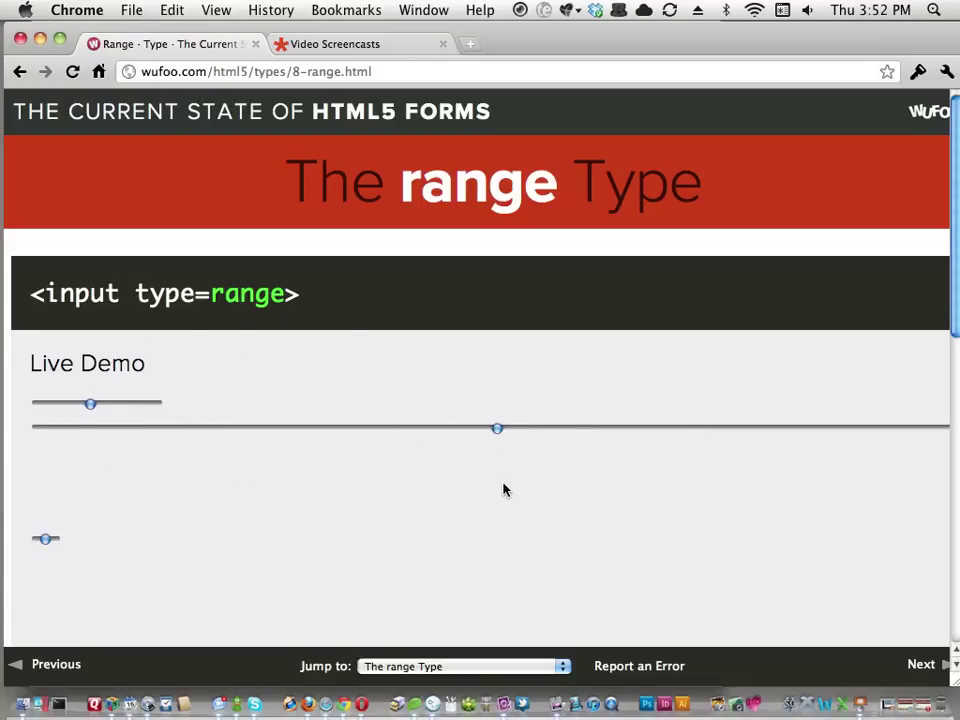
left_click_drag(497, 430, 109, 458)
left_click_drag(265, 437, 420, 424)
left_click_drag(119, 293, 210, 293)
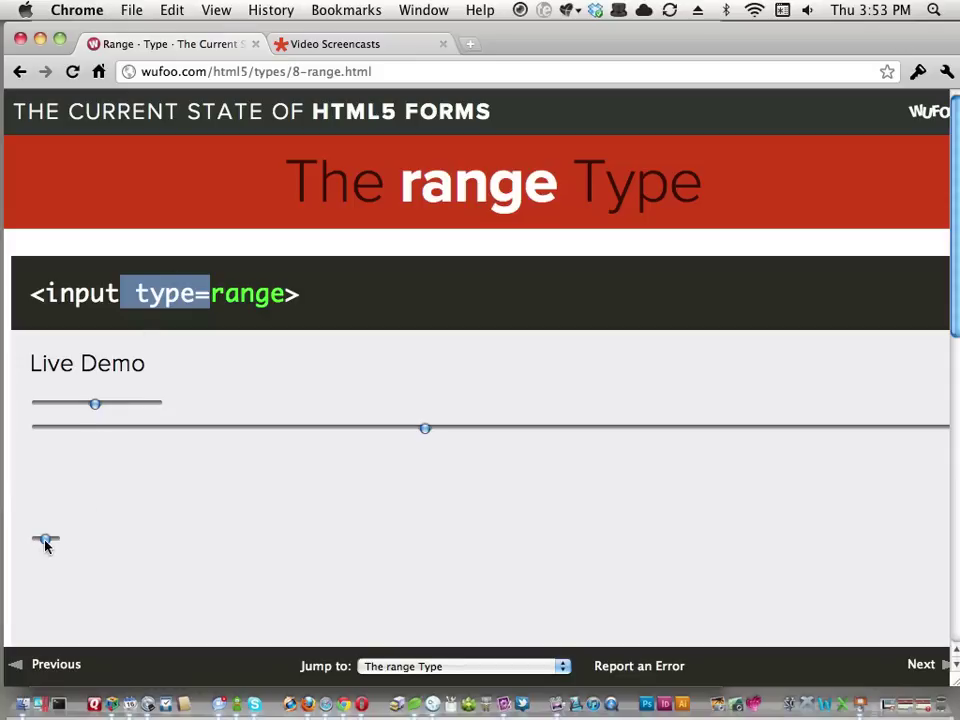
left_click_drag(44, 541, 58, 544)
left_click_drag(436, 434, 378, 432)
- Load the range demo page in Opera using its address from Chrome, and move the vertical slider to its upper end
left_click(324, 75)
key("super+c")
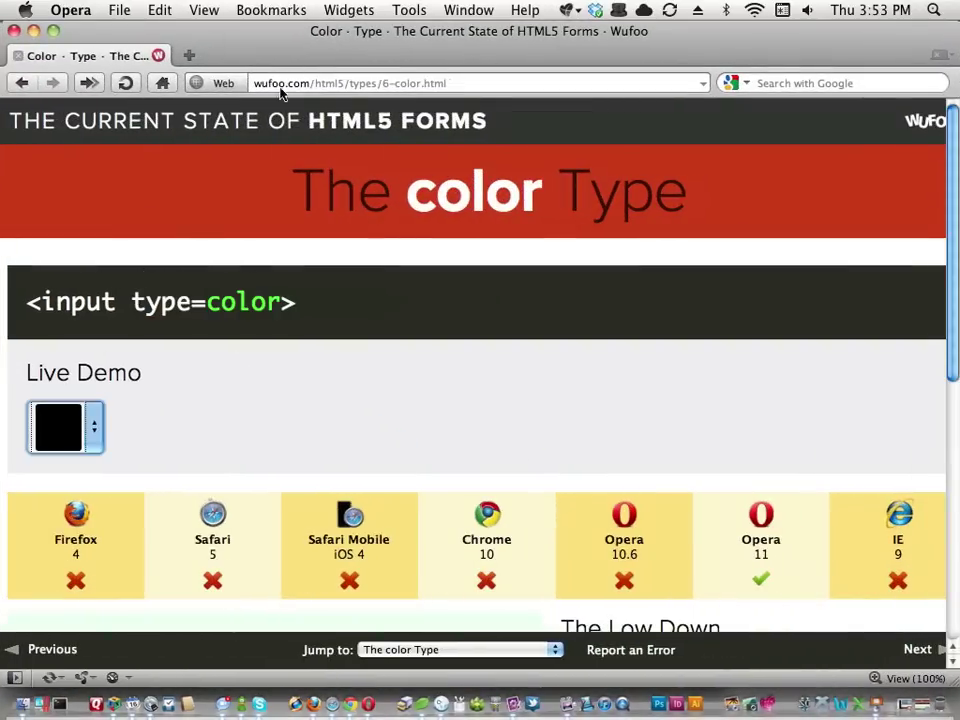
left_click(292, 84)
key("super+v")
key("Return")
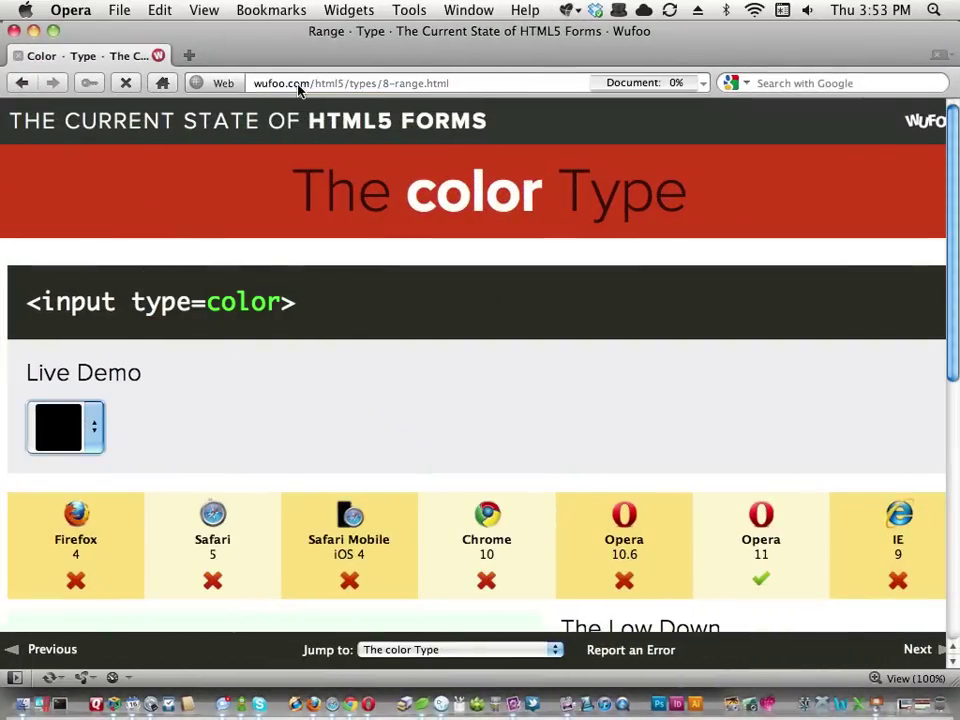
left_click_drag(52, 557, 91, 459)
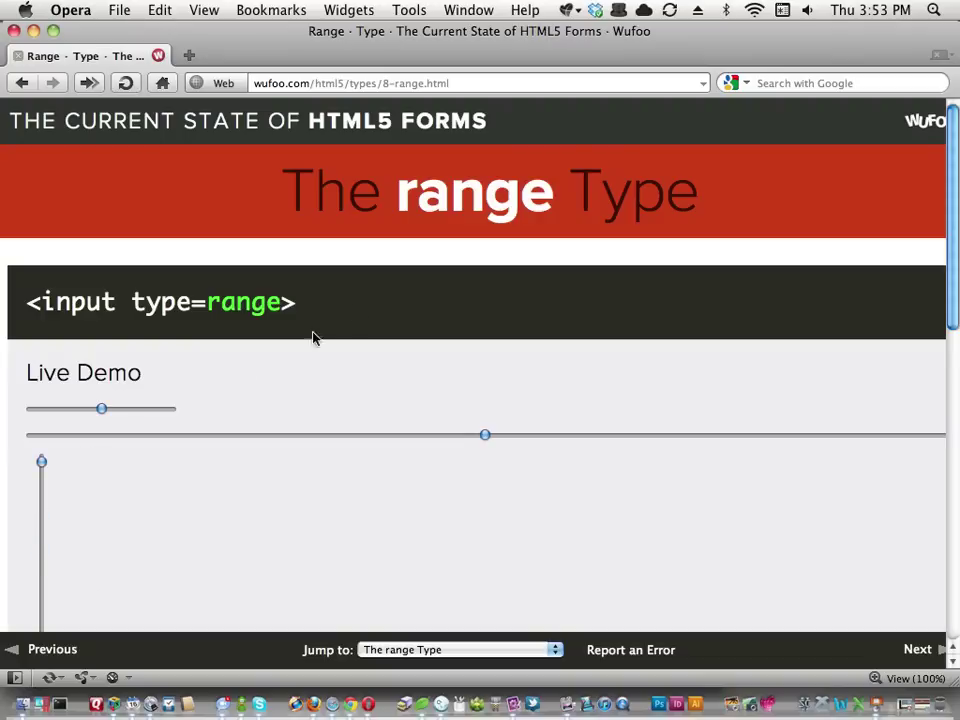
- Return to Chrome and move the short range slider near its maximum and the wide slider back and forth along its track
left_click(33, 31)
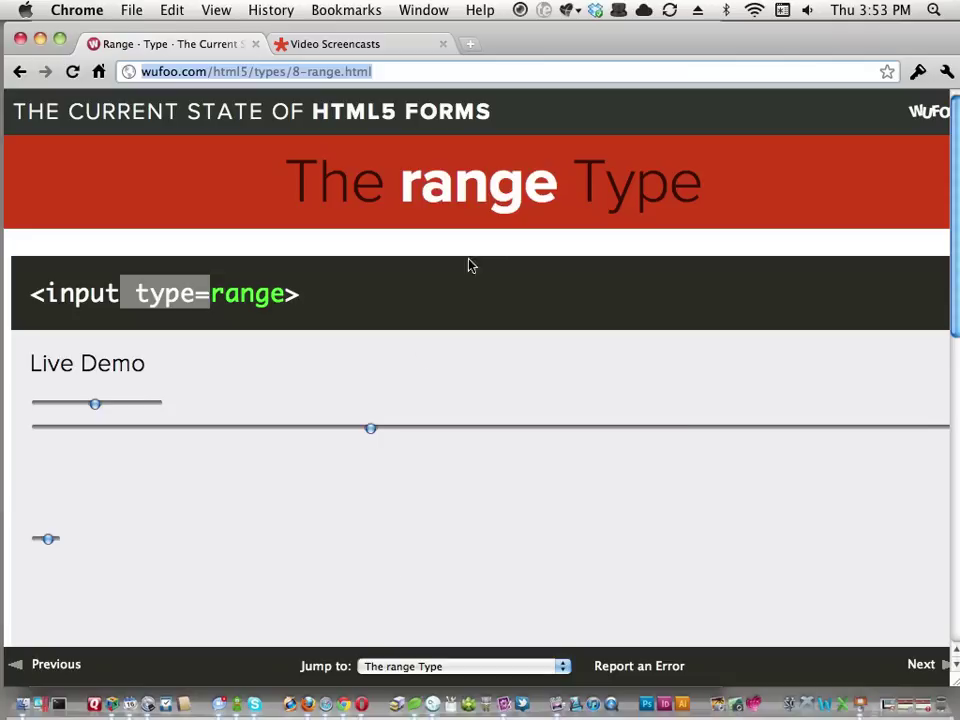
scroll(419, 455, "down", 1)
scroll(419, 456, "up", 1)
left_click_drag(373, 428, 397, 432)
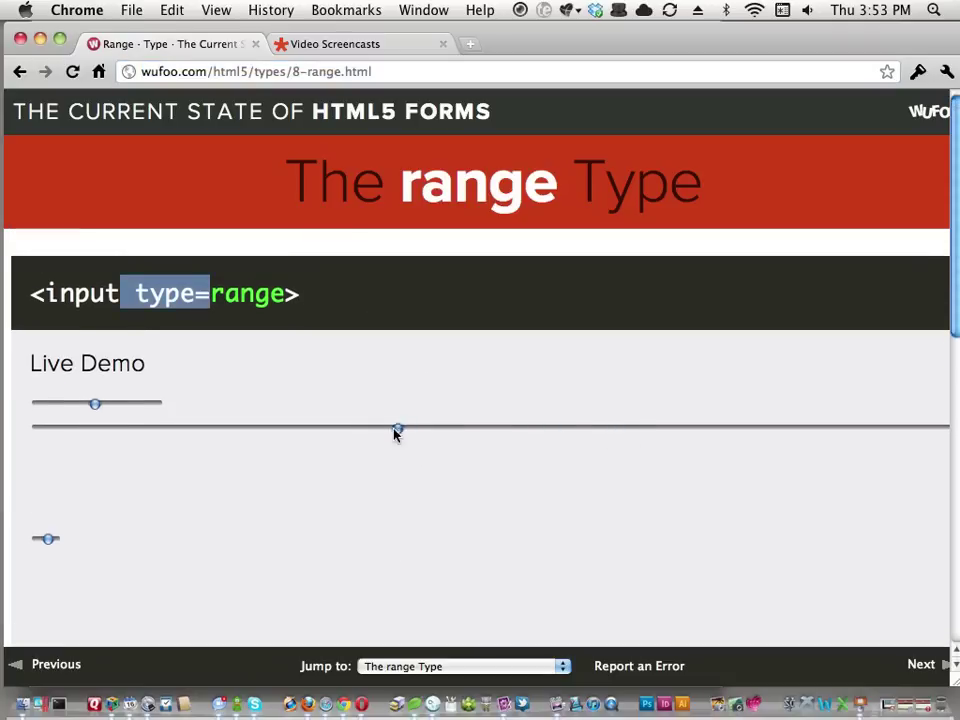
left_click_drag(93, 408, 2, 418)
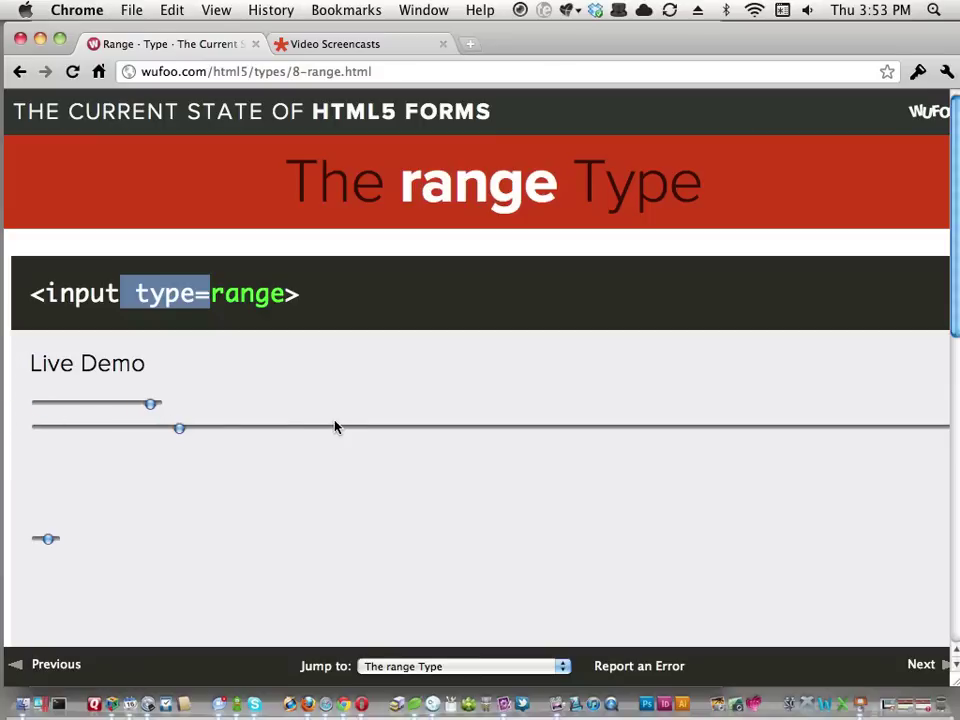
left_click_drag(180, 428, 800, 450)
left_click_drag(799, 428, 744, 446)
left_click_drag(718, 431, 580, 432)
- Review the range type's Low Down notes, then open the placeholder attribute page and focus and leave its demo text field
scroll(622, 430, "down", 7)
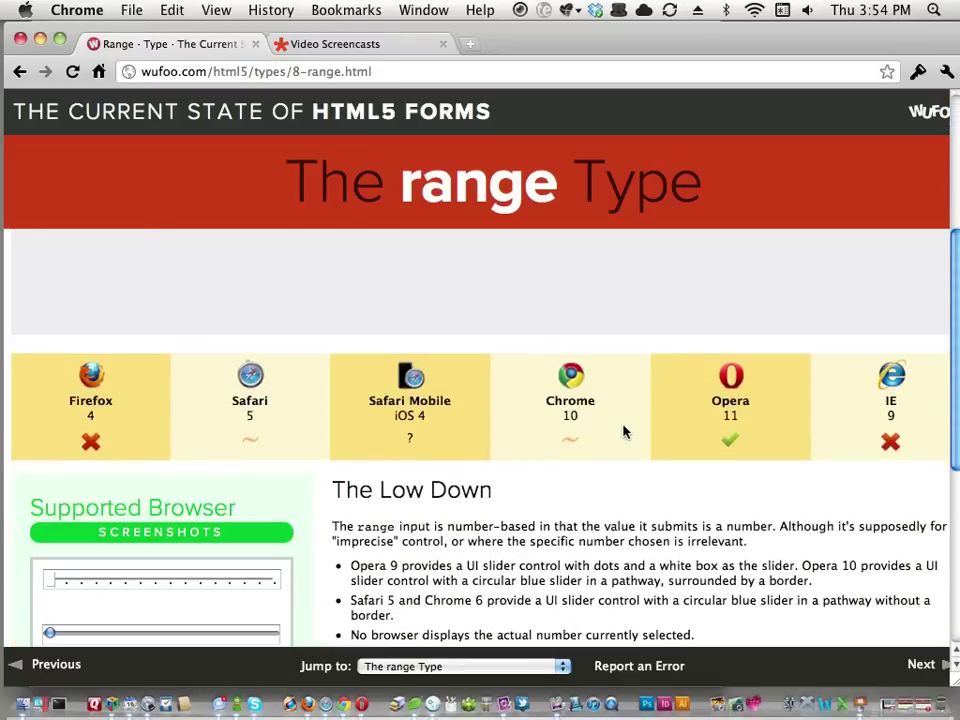
scroll(623, 431, "down", 4)
scroll(900, 600, "down", 2)
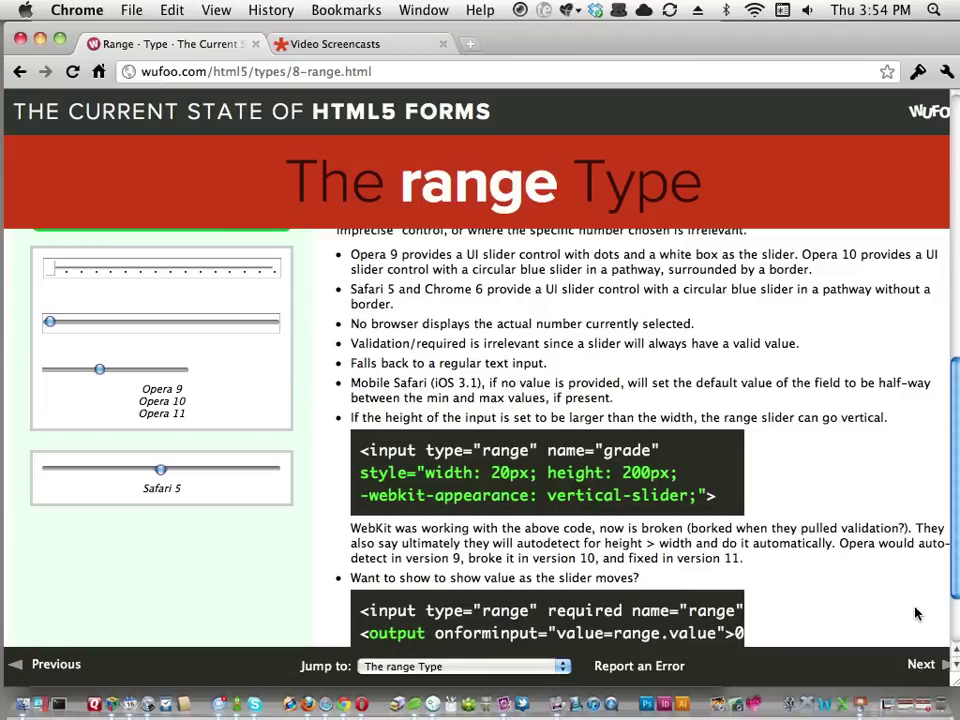
left_click(921, 665)
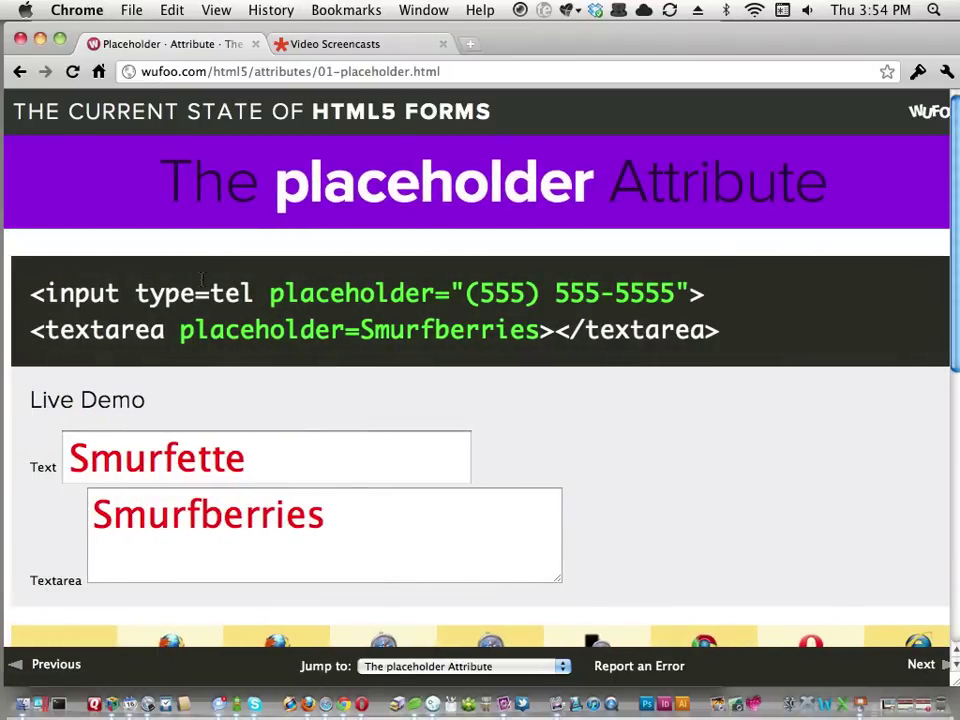
left_click_drag(197, 183, 683, 200)
left_click(683, 201)
left_click(177, 449)
left_click(178, 421)
- Open jsfiddle.net in a new browser tab
key("super+t")
type("jsfi")
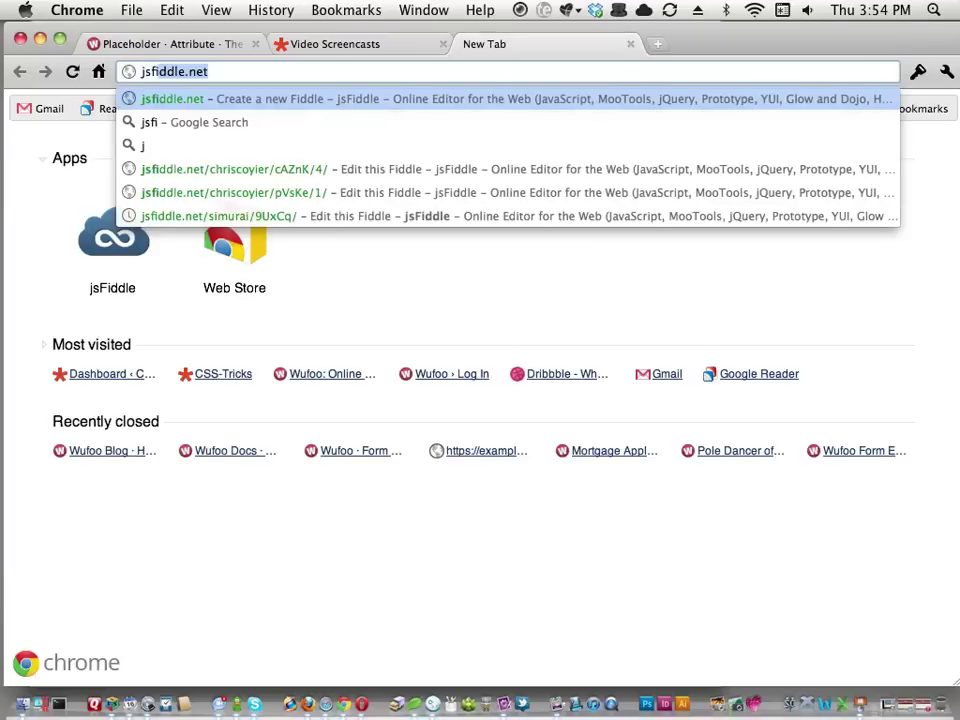
key("Return")
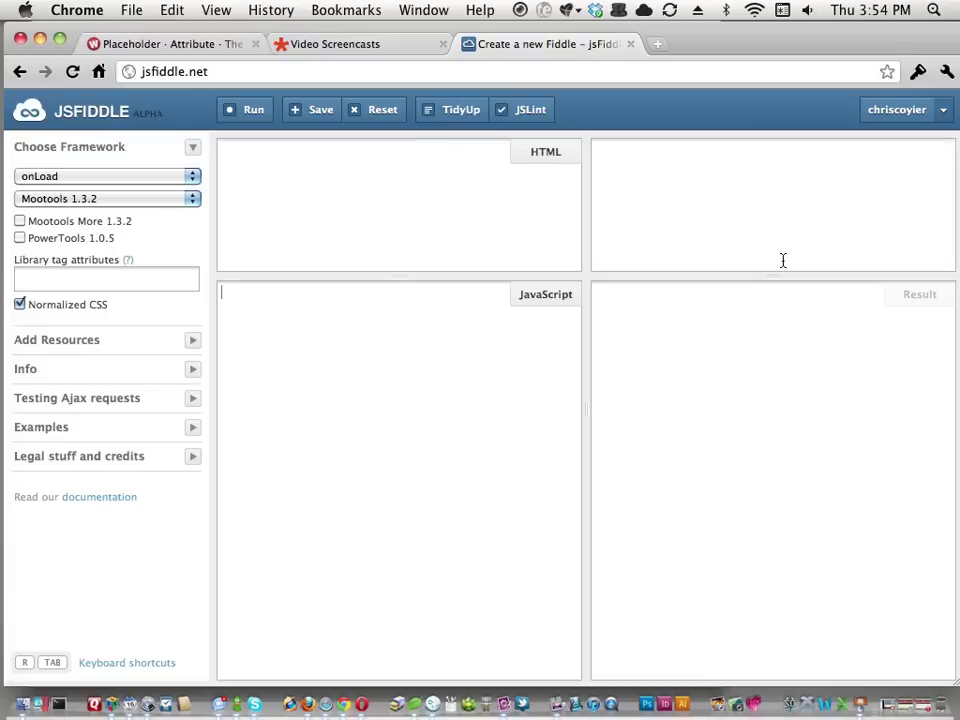
- Write an HTML input tag with placeholder "hi guys" and type "text", and run the fiddle
left_click(435, 229)
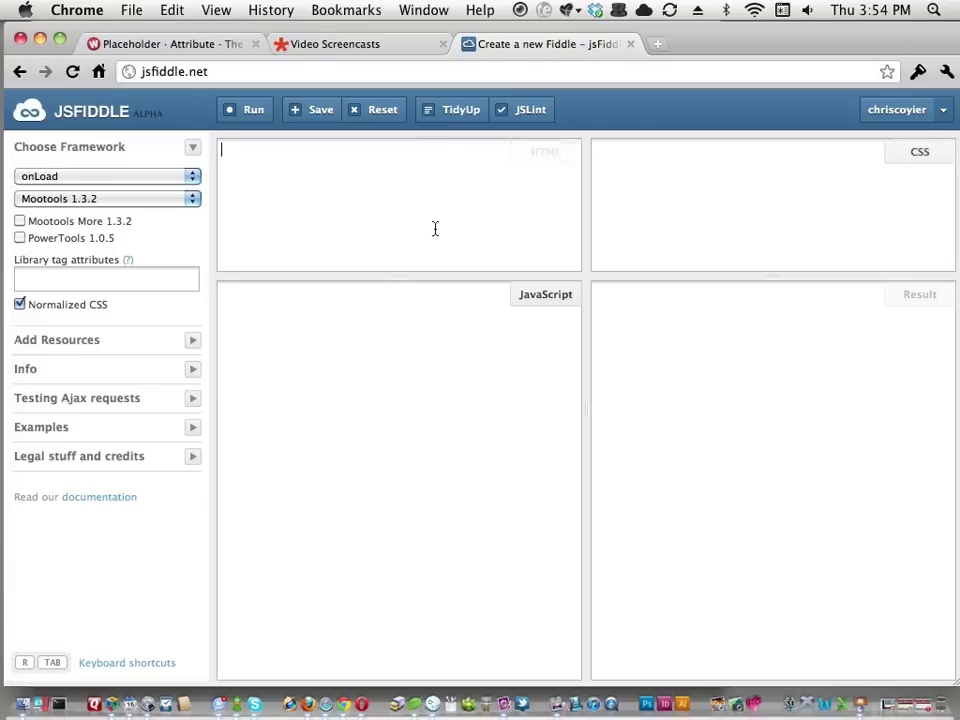
type("<lab")
key("BackSpace")
key("BackSpace")
key("BackSpace")
type("inp")
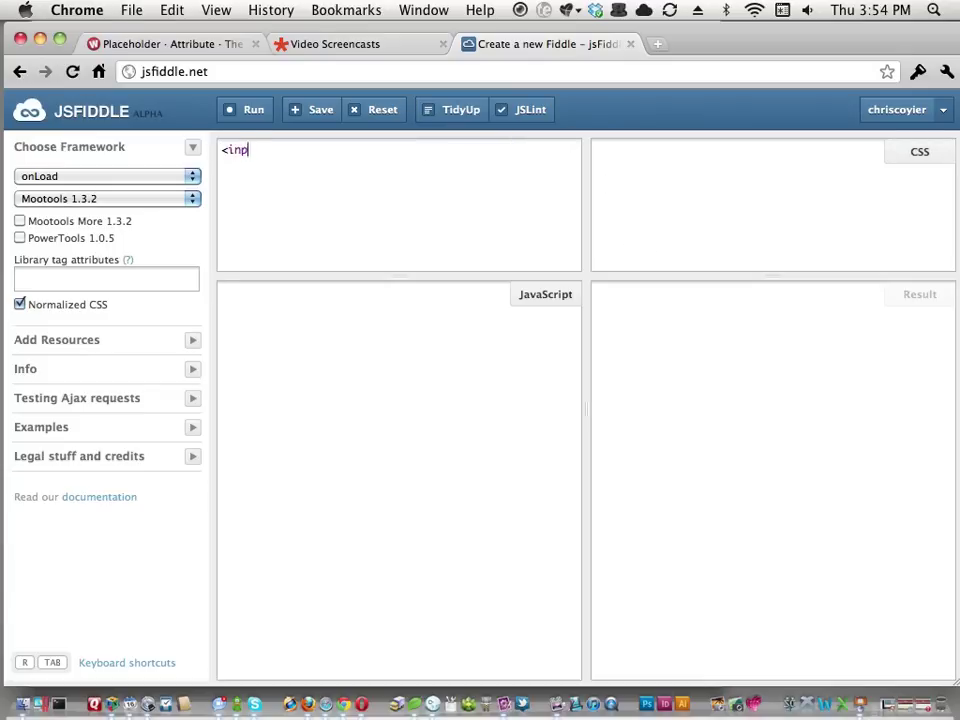
type("ut placeholder=-")
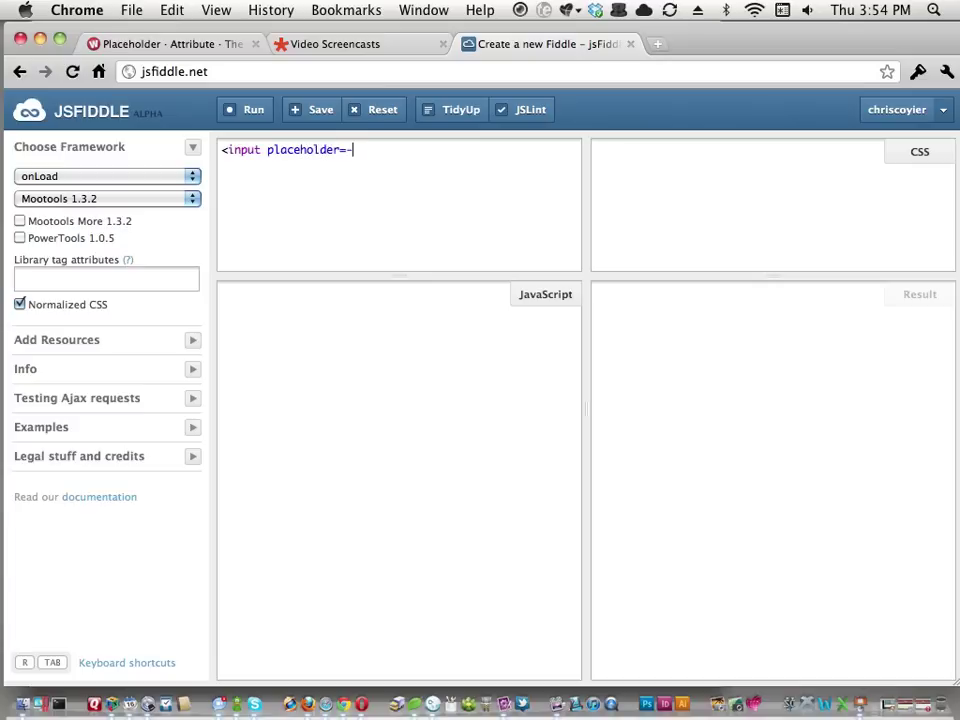
key("BackSpace")
type("\"hi guys\" type=")
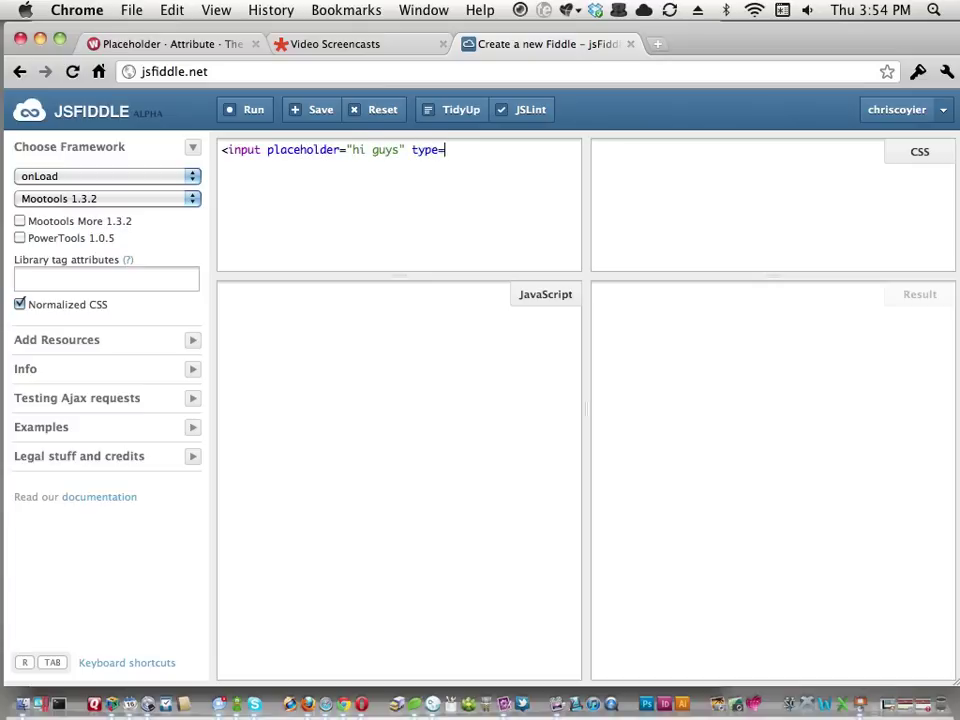
type("\"test\">")
left_click(252, 112)
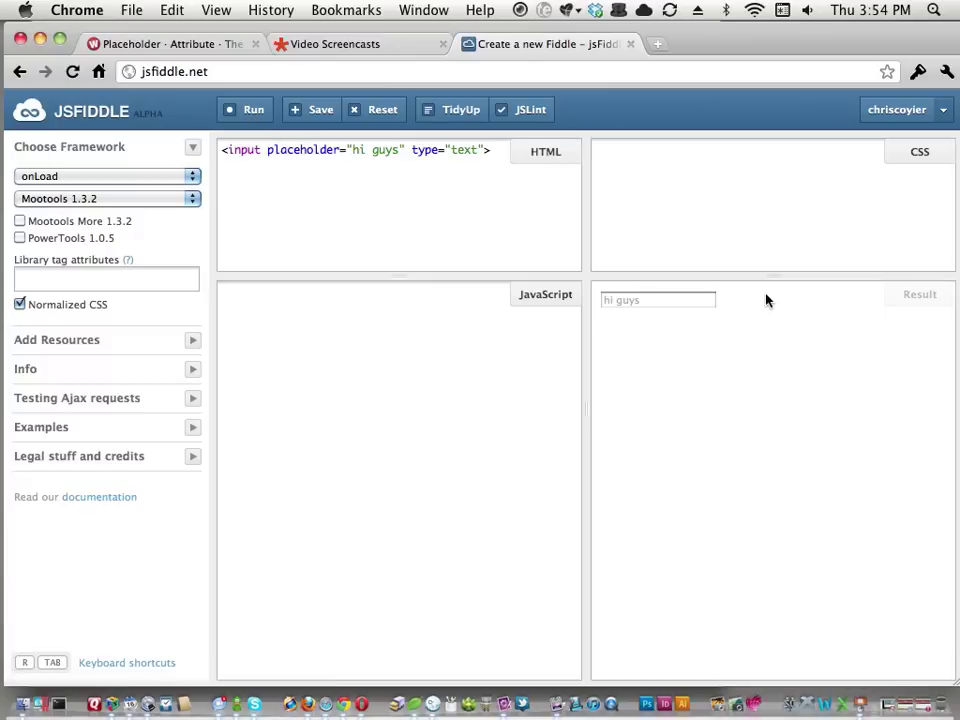
- Test the placeholder in the result's text field by focusing and leaving it, entering a person's full name, and clearing it again
left_click(668, 303)
left_click(651, 321)
left_click(650, 302)
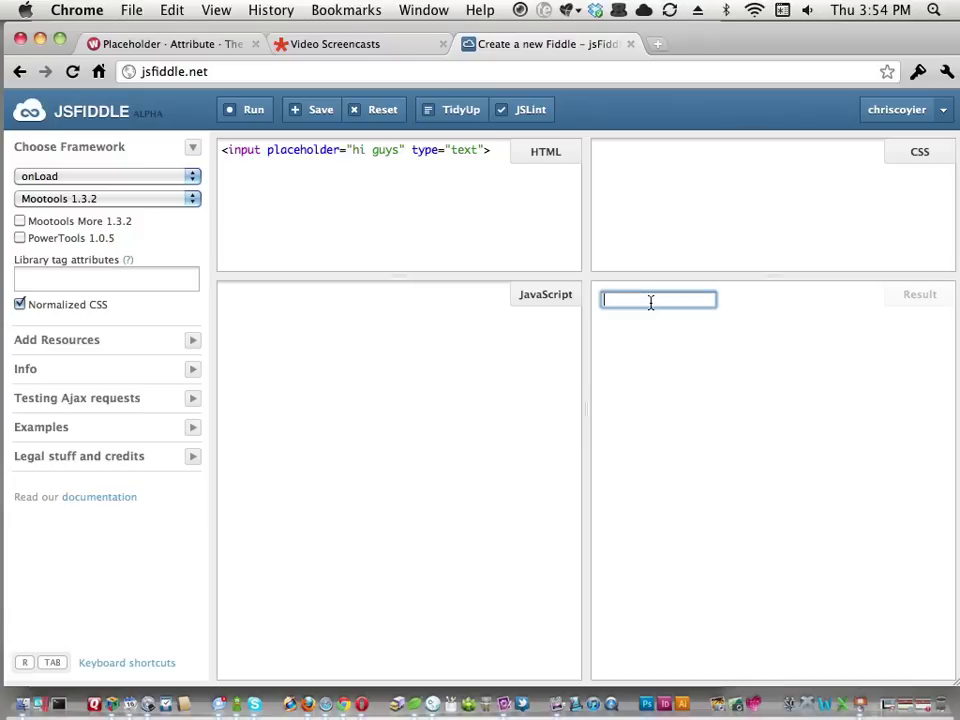
type("chris coyier")
left_click(659, 376)
left_click(662, 208)
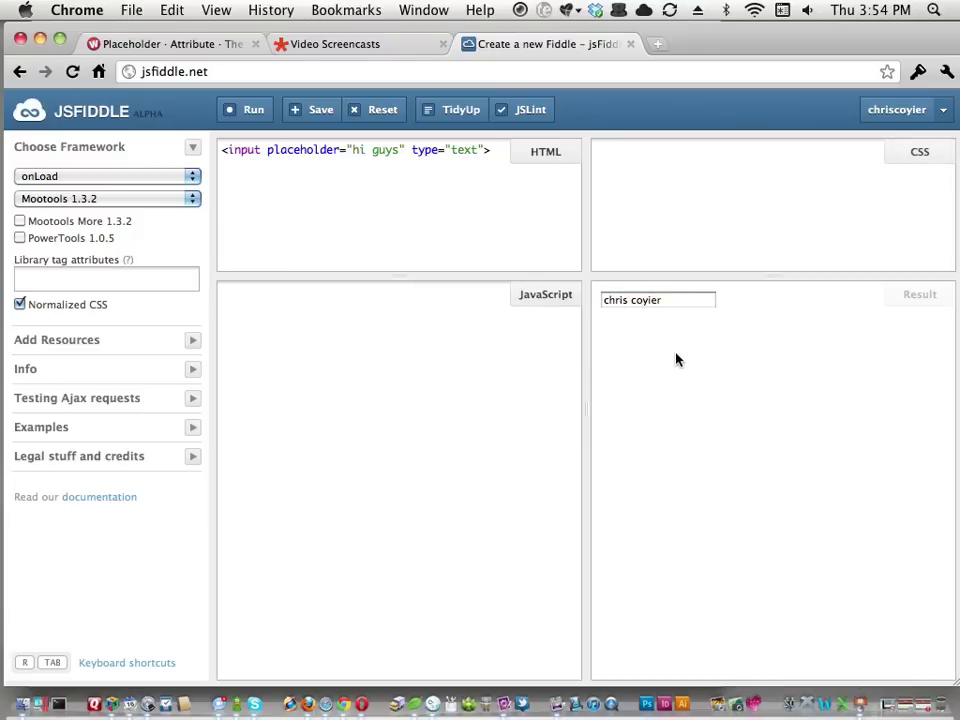
left_click(650, 300)
key("super+a")
key("BackSpace")
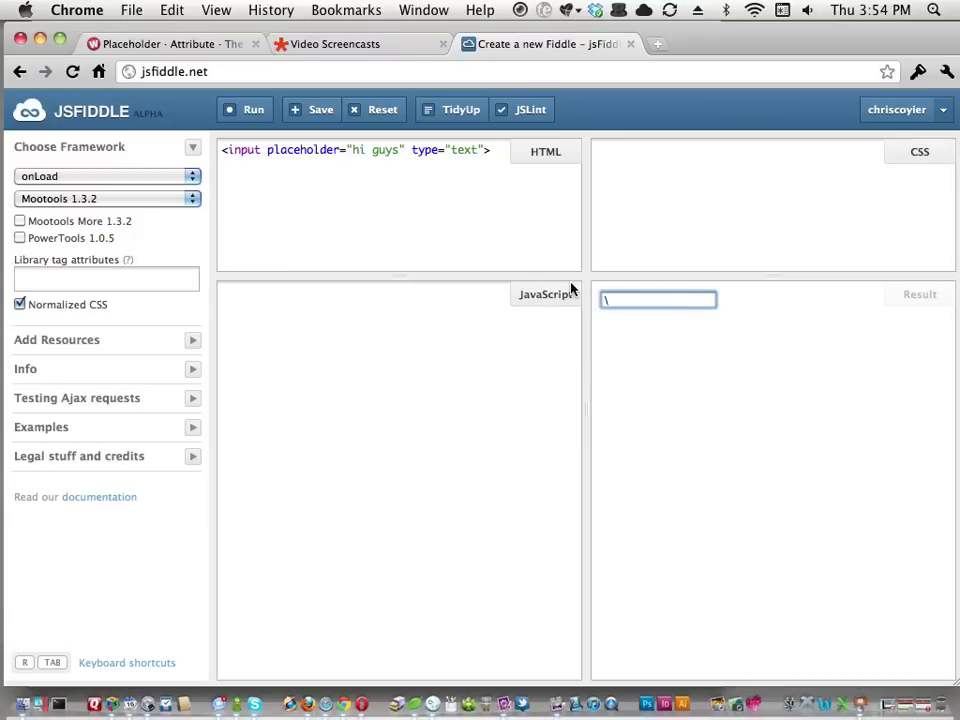
left_click(694, 400)
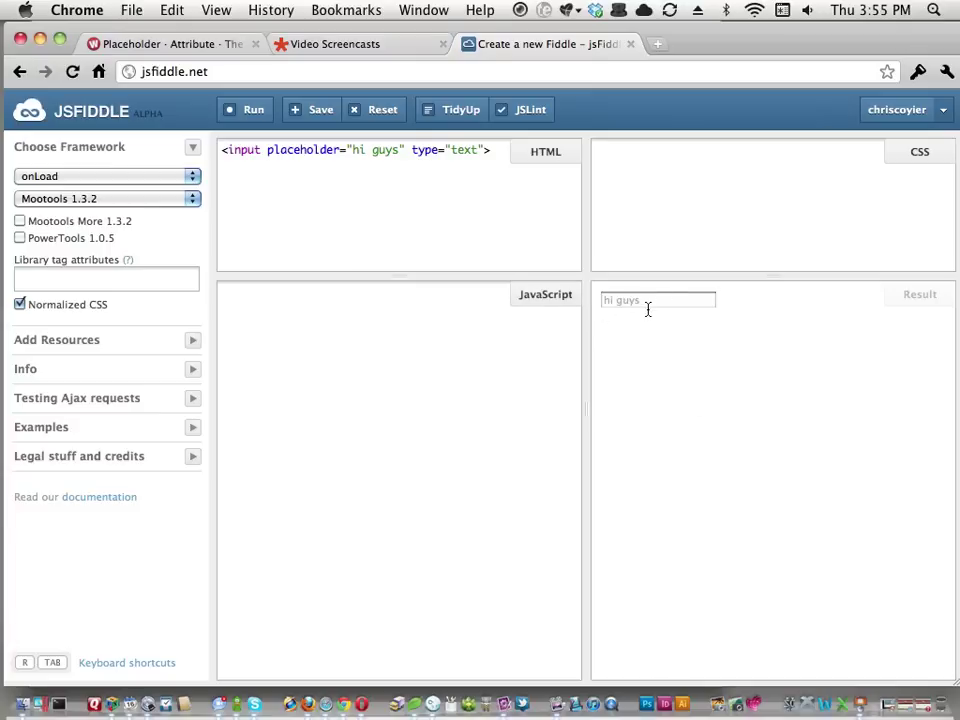
- Begin a label tag on a new line above the input and add name="name" to the input tag
left_click(222, 160)
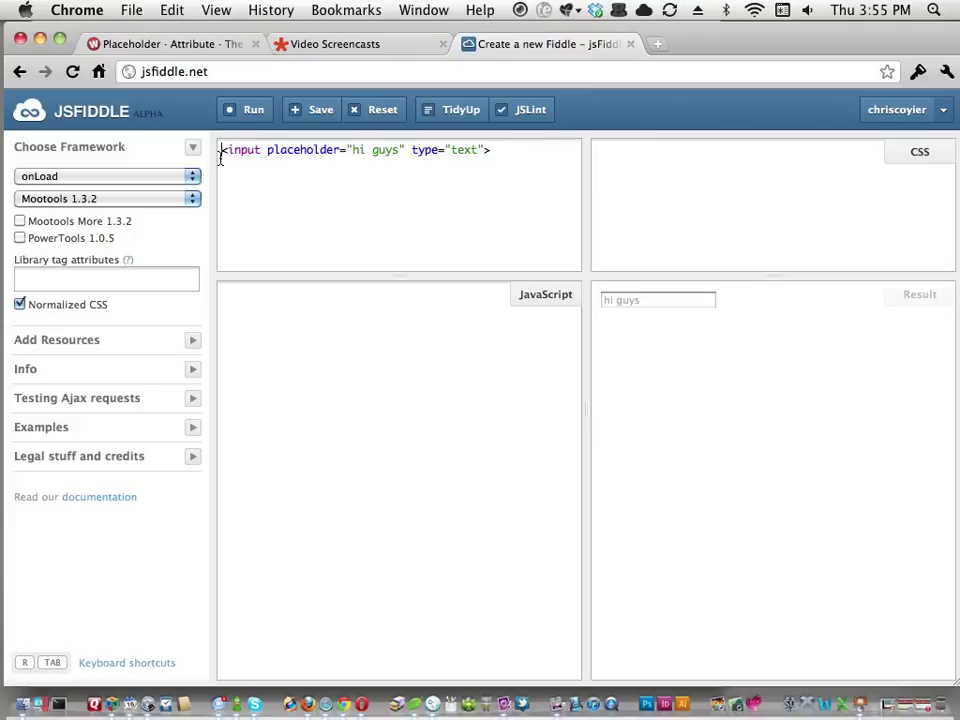
key("Return")
type("<label>")
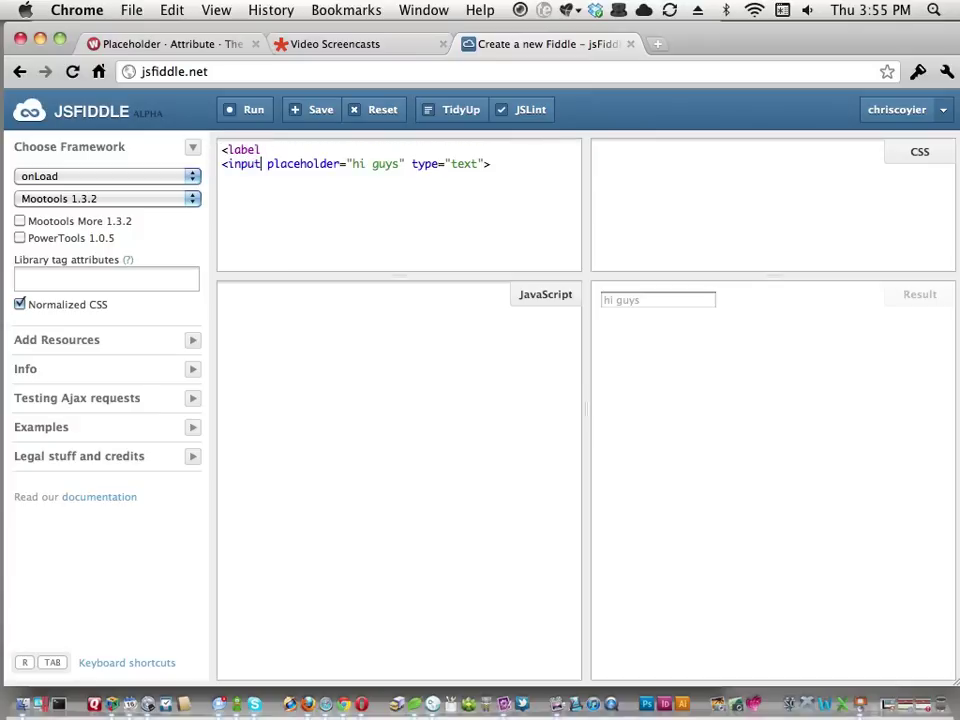
key("Right")
type("name=\"nanme")
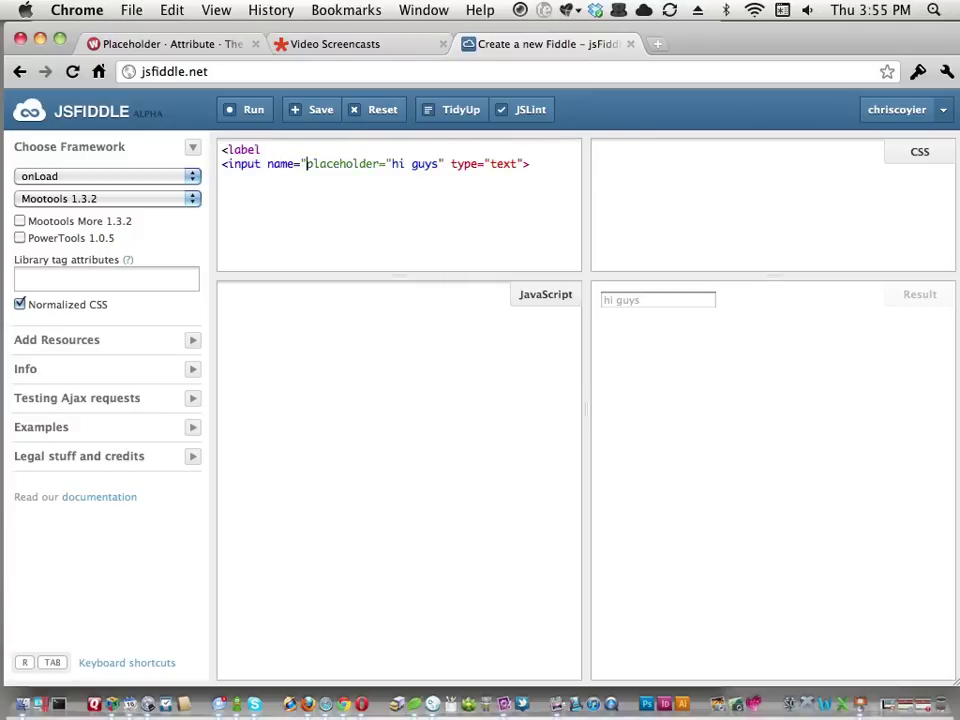
key("BackSpace")
key("BackSpace")
key("BackSpace")
type("me\" ")
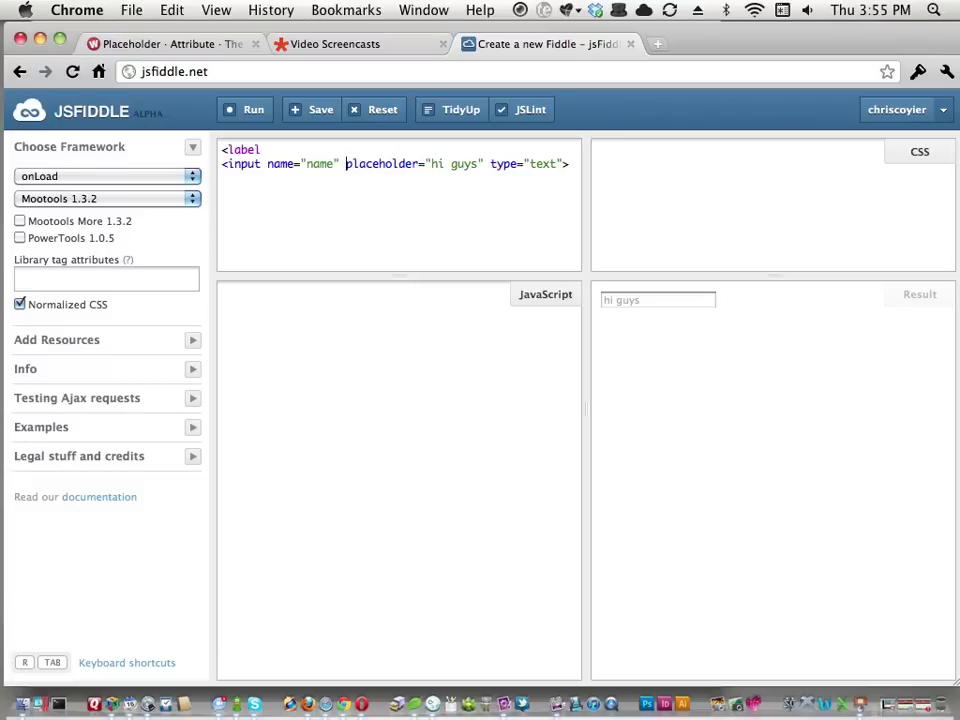
- Complete the label tag with for="name" and the text "Name", and run the fiddle
type("for=\"name\">")
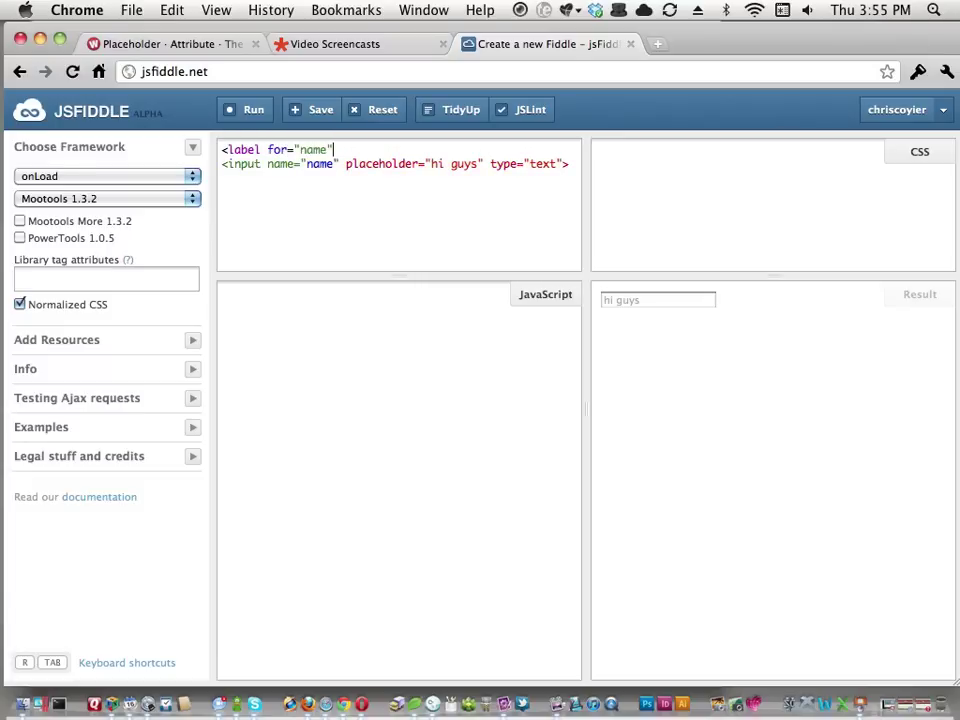
type("Name")
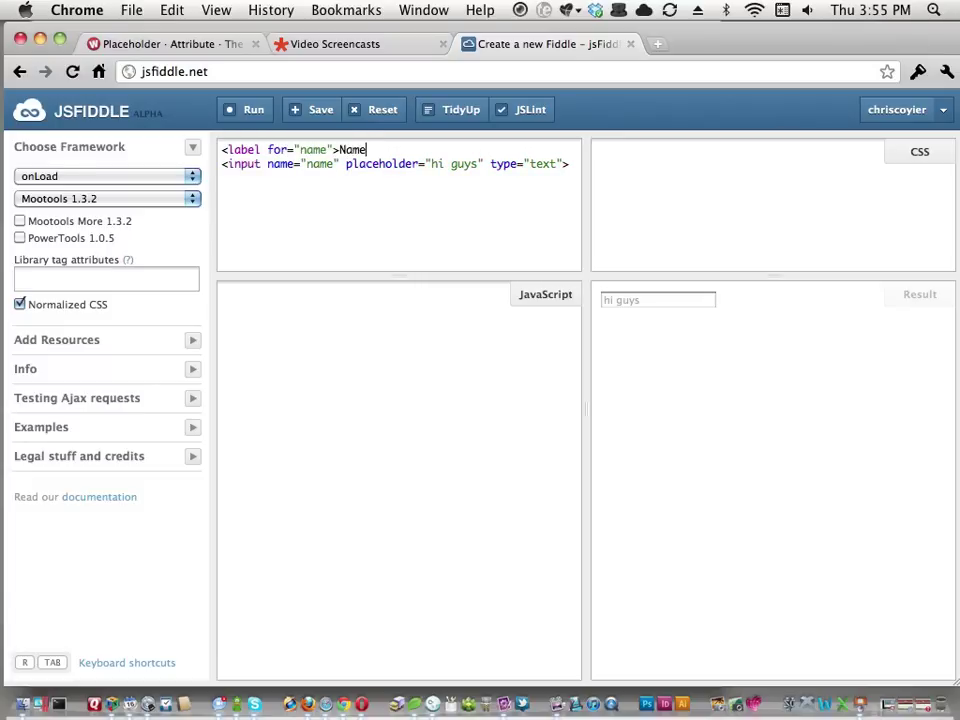
type("</label>")
left_click(250, 109)
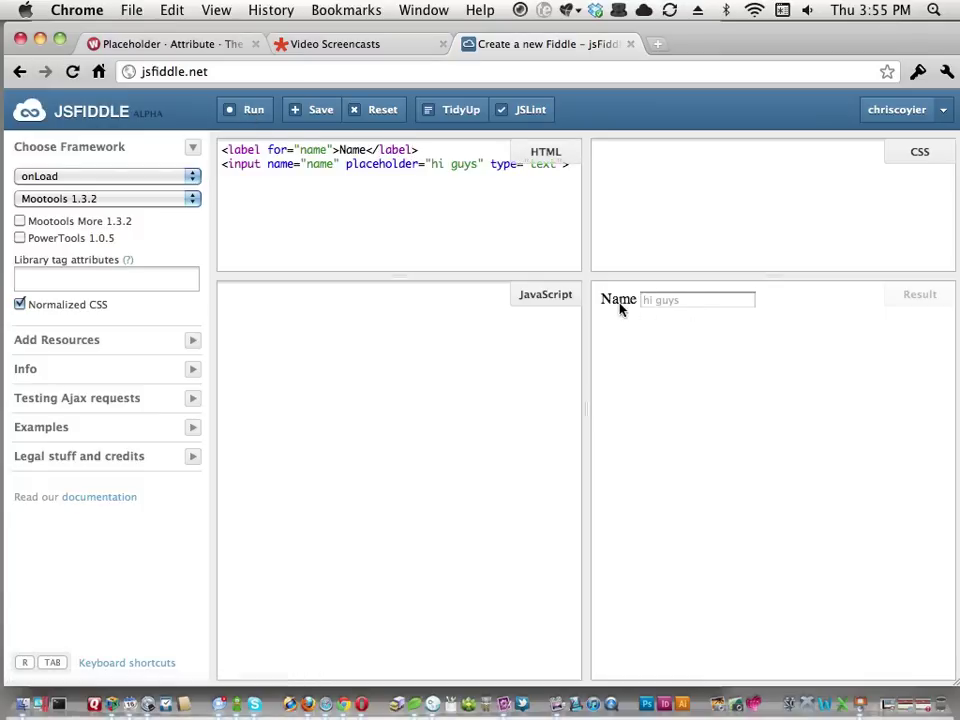
- Test whether the Name label in the result activates its text field, and check the label and input markup
left_click(621, 302)
left_click(628, 313)
left_click(404, 208)
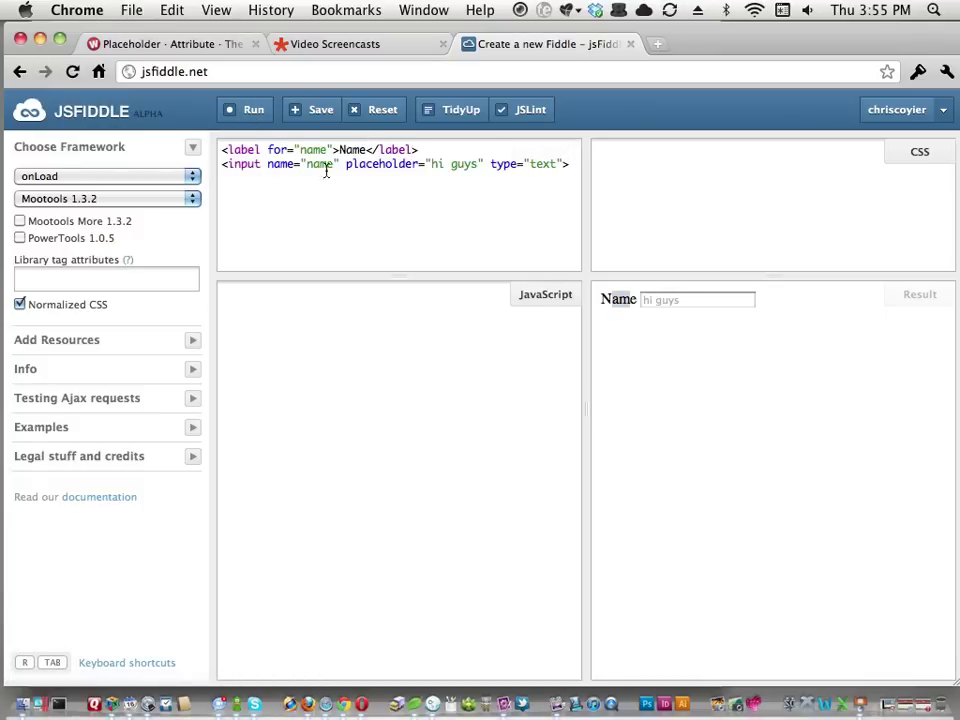
left_click(728, 199)
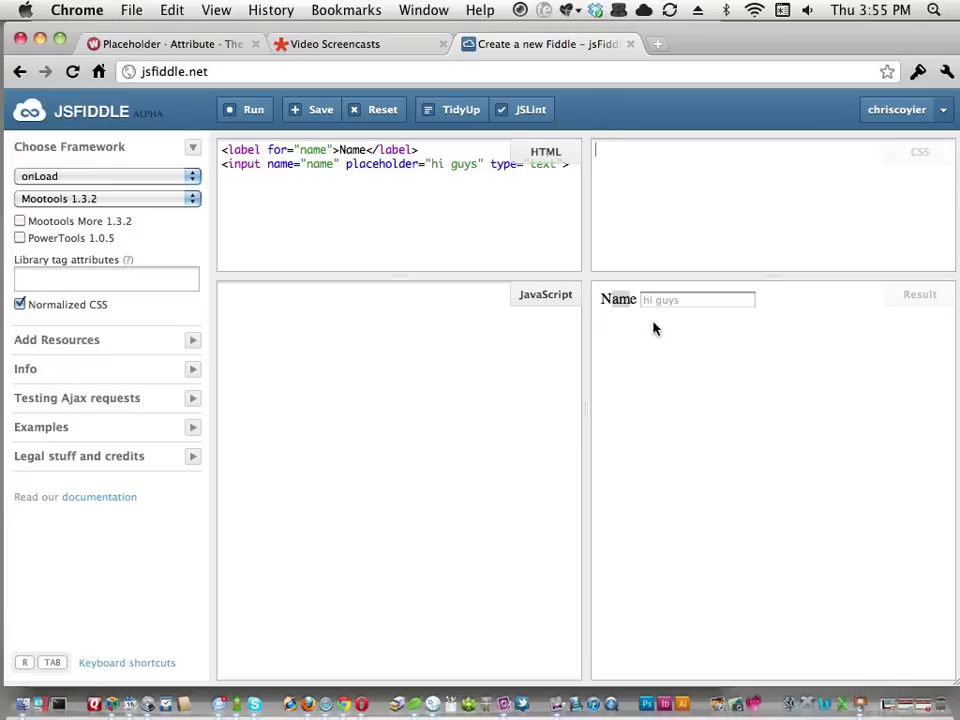
- Change the input's placeholder text to "Name" and run the fiddle
left_click(477, 164)
left_click_drag(477, 164, 430, 170)
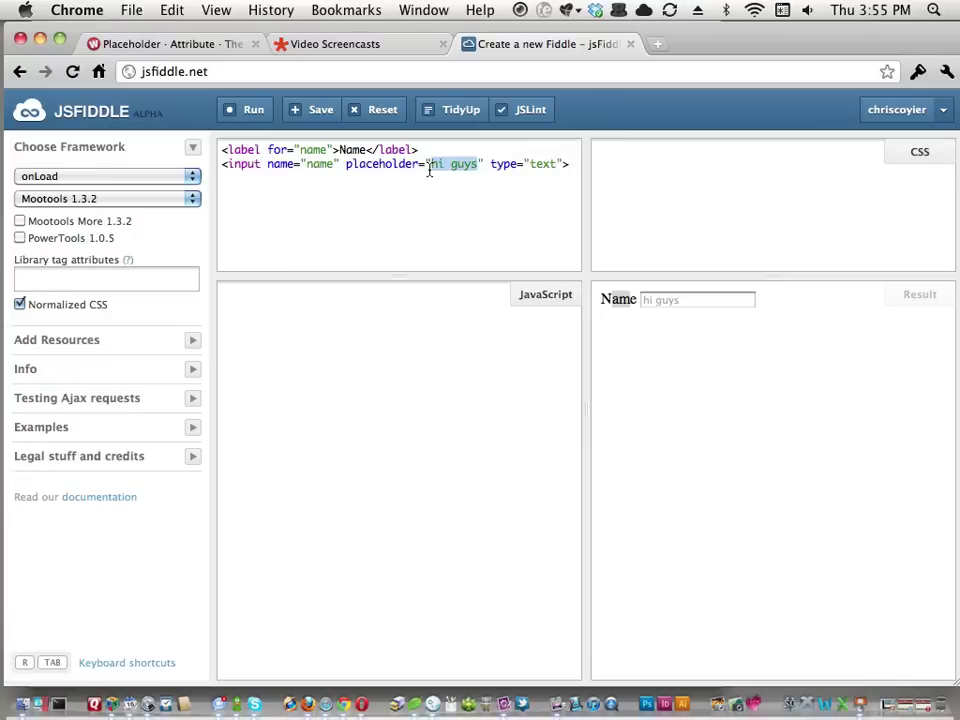
type("Name")
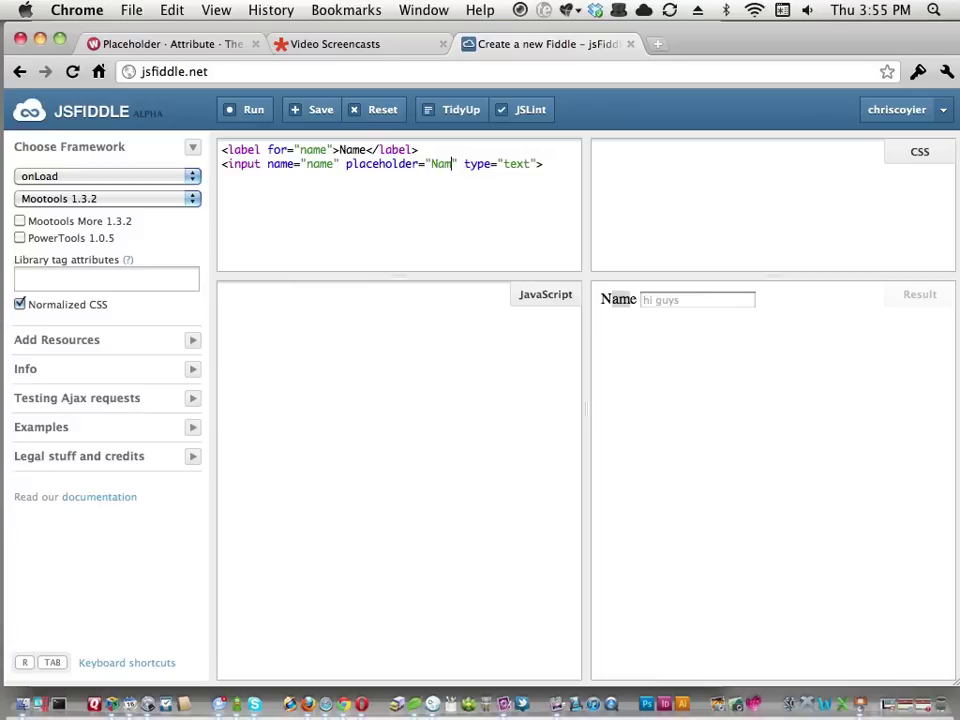
left_click(242, 109)
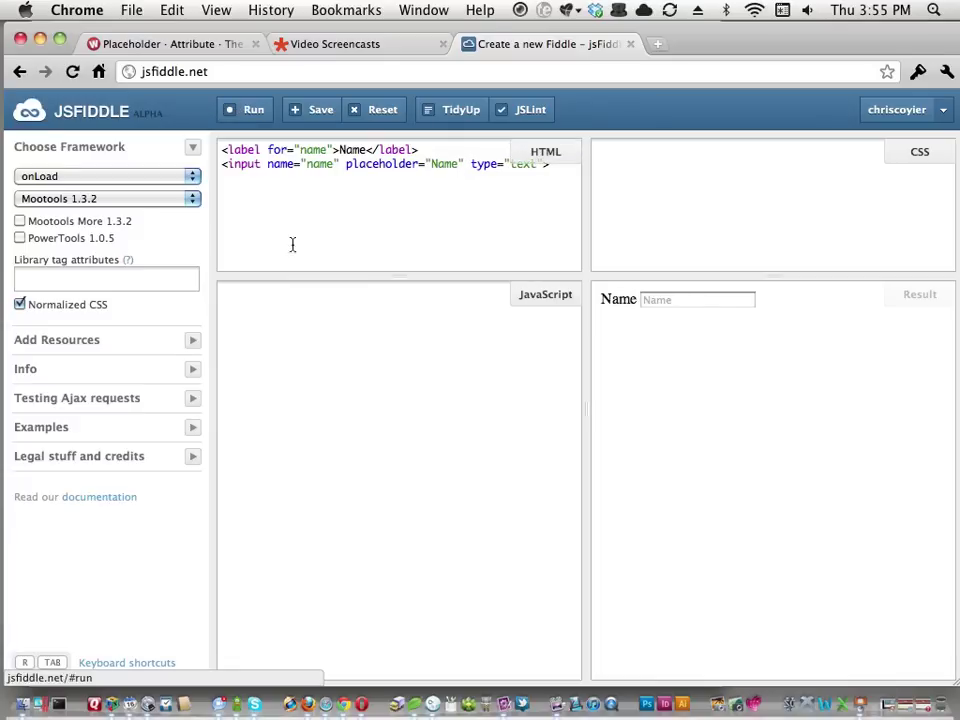
- Start a .hide rule in the CSS code with the declaration position: absolute
left_click(641, 236)
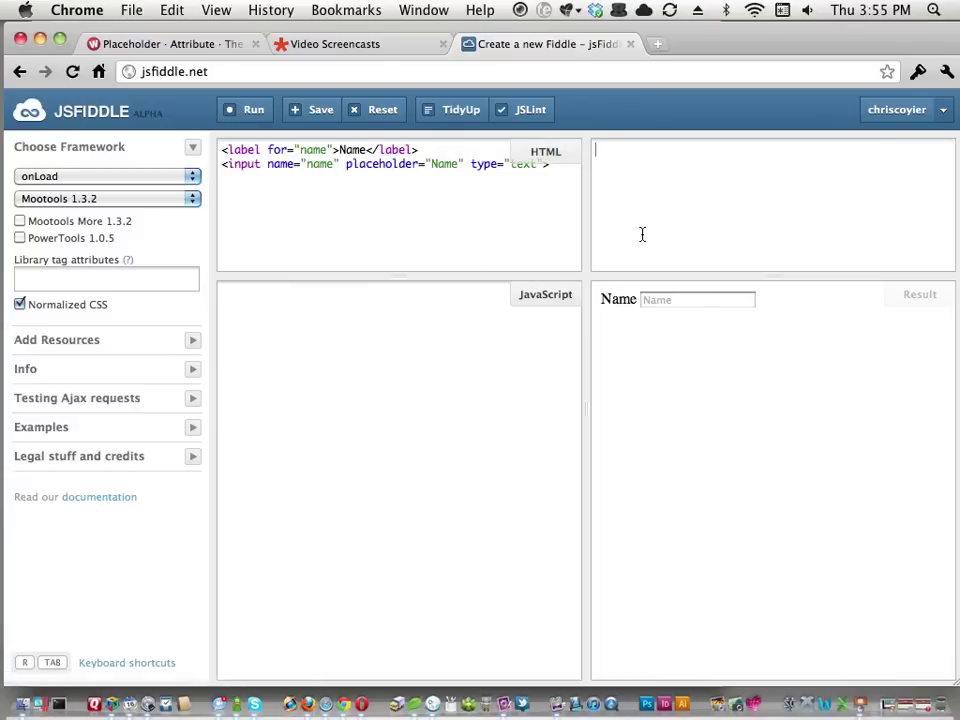
type(".hide {")
key("Return")
key("BackSpace")
type("position")
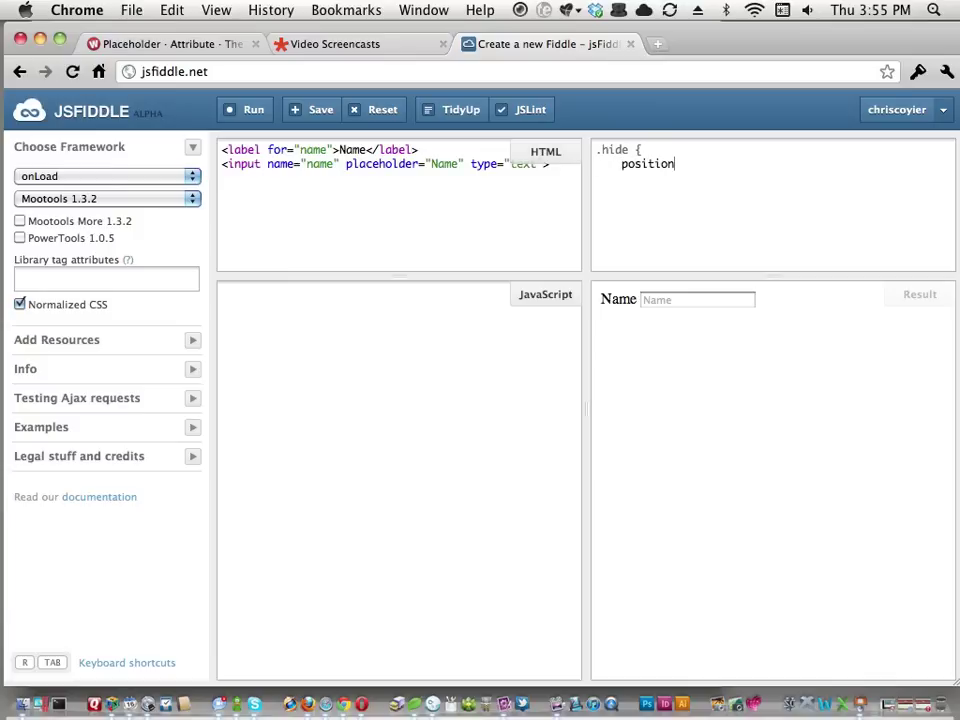
key("BackSpace")
key("BackSpace")
key("BackSpace")
key("BackSpace")
type("tion: absolute;")
- Add left: -9999px to the .hide rule and close the rule
key("Return")
type("left: 0-")
key("BackSpace")
key("BackSpace")
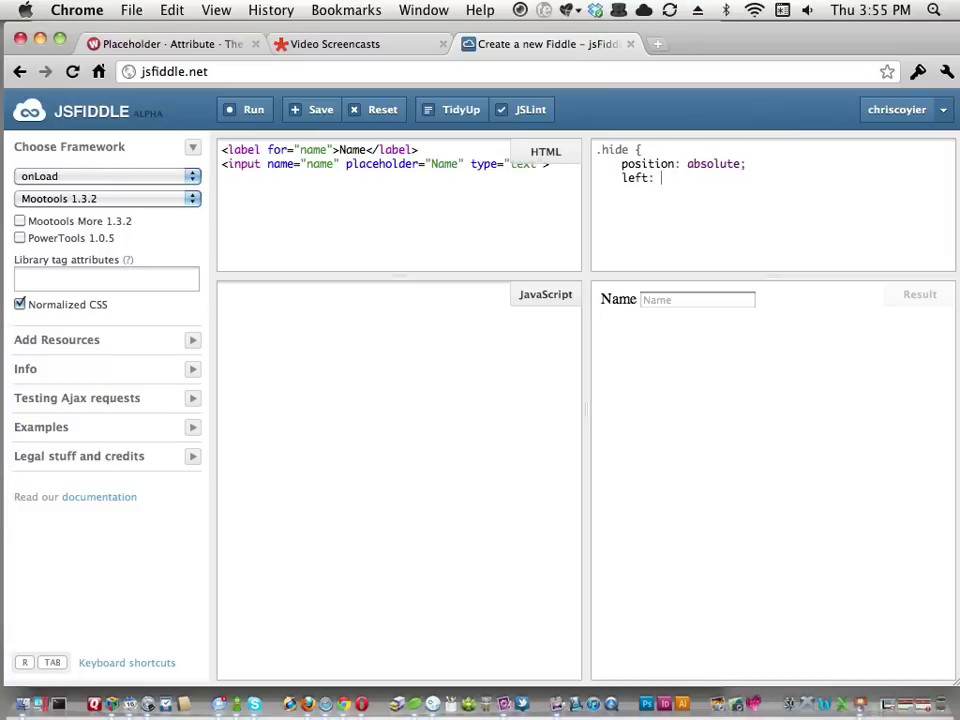
type("-9999px;")
key("Return")
type("}")
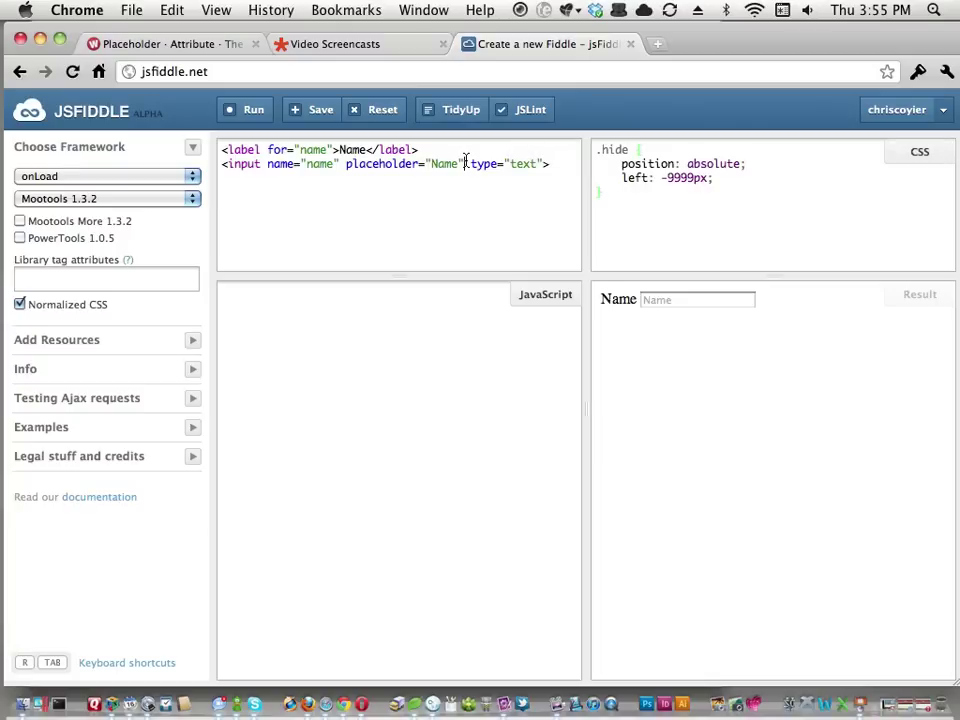
- Add the hide class to the input tag after its placeholder attribute
left_click(465, 163)
type("class=\"hid ")
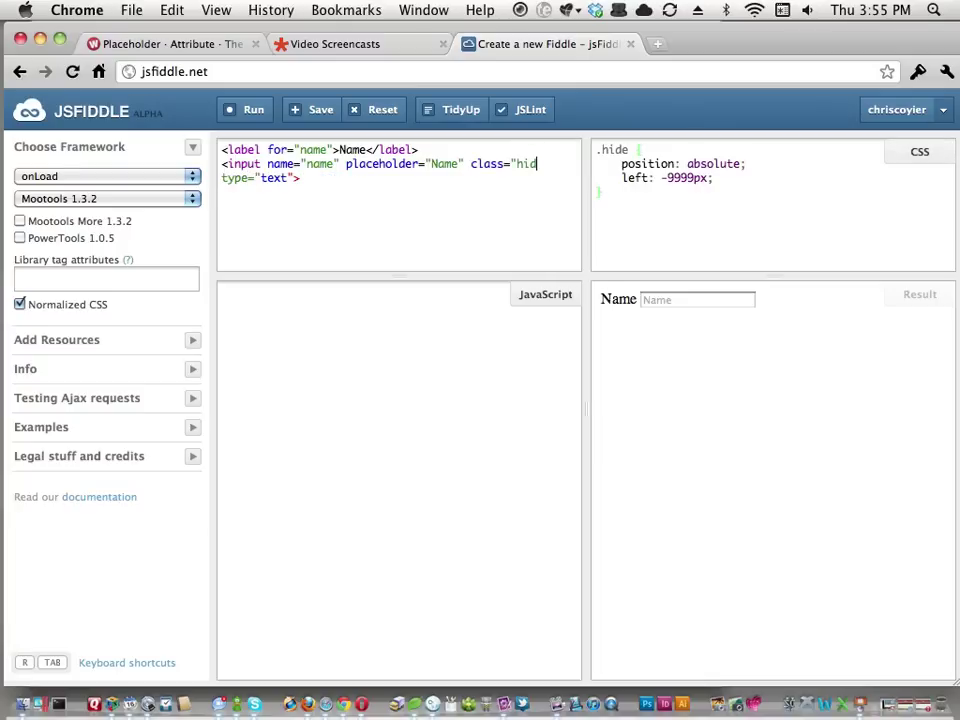
- Complete the input tag's class attribute as class="hide" and run the fiddle
type("e\"")
left_click(254, 112)
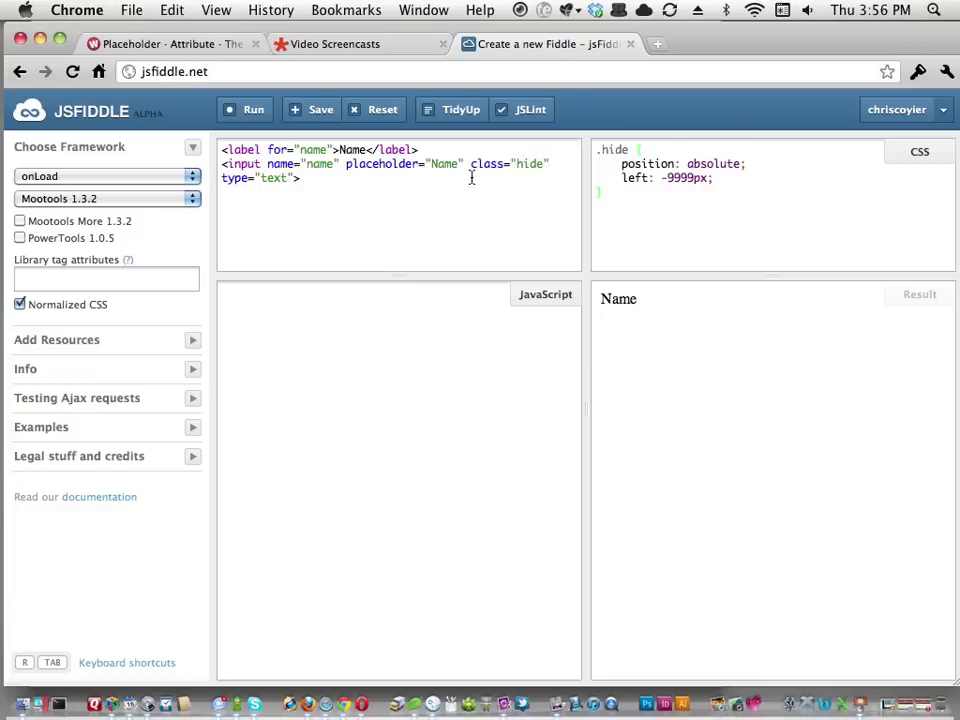
- Move the class="hide" attribute from the input tag to the label tag and run the fiddle
left_click_drag(471, 163, 549, 163)
key("super+c")
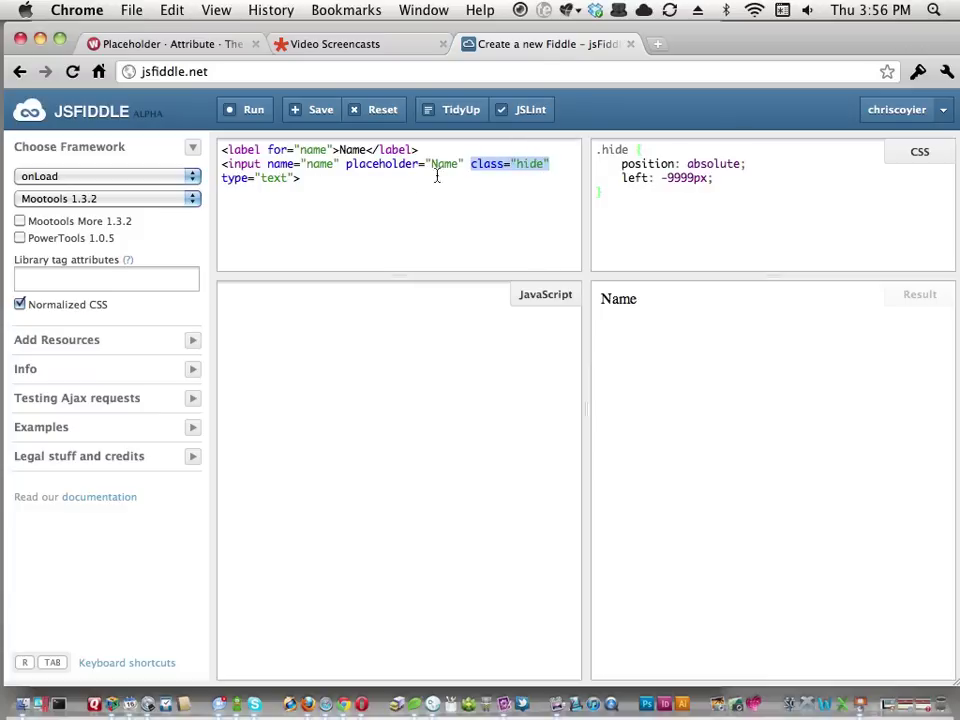
key("BackSpace")
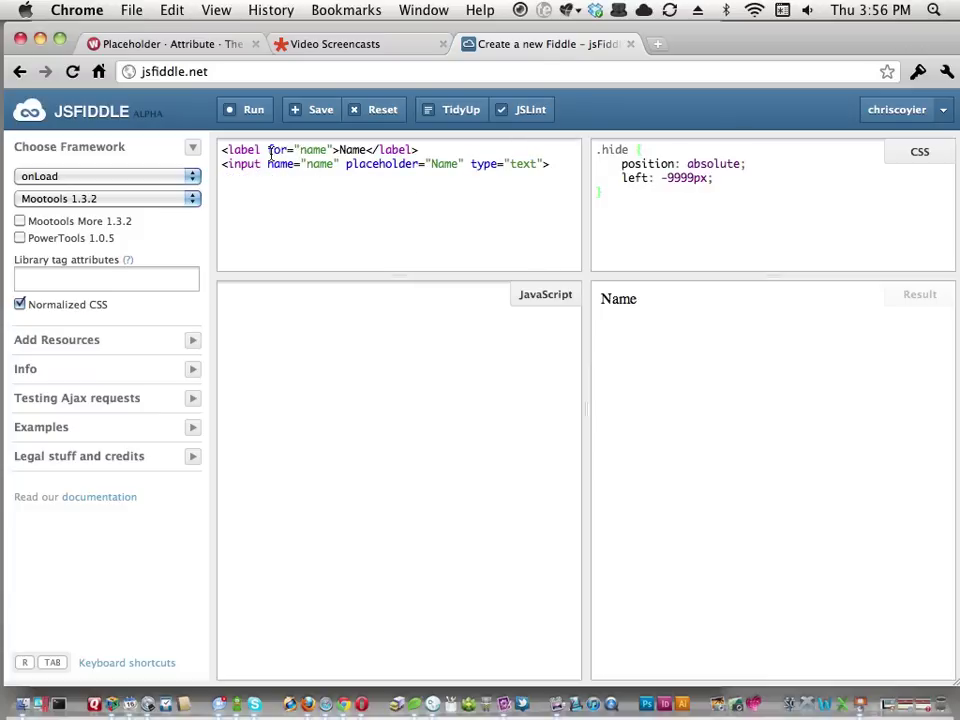
key("super+v")
left_click(250, 109)
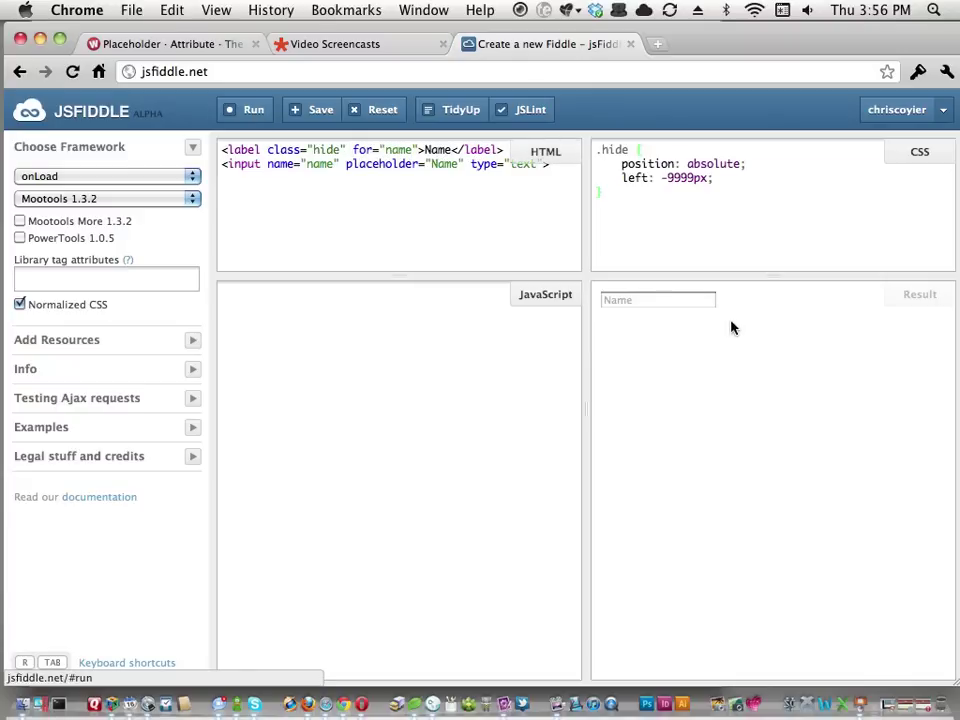
- Test the Name field's placeholder in the result by focusing and leaving the field repeatedly
left_click(650, 300)
left_click(639, 315)
left_click(636, 301)
left_click(637, 333)
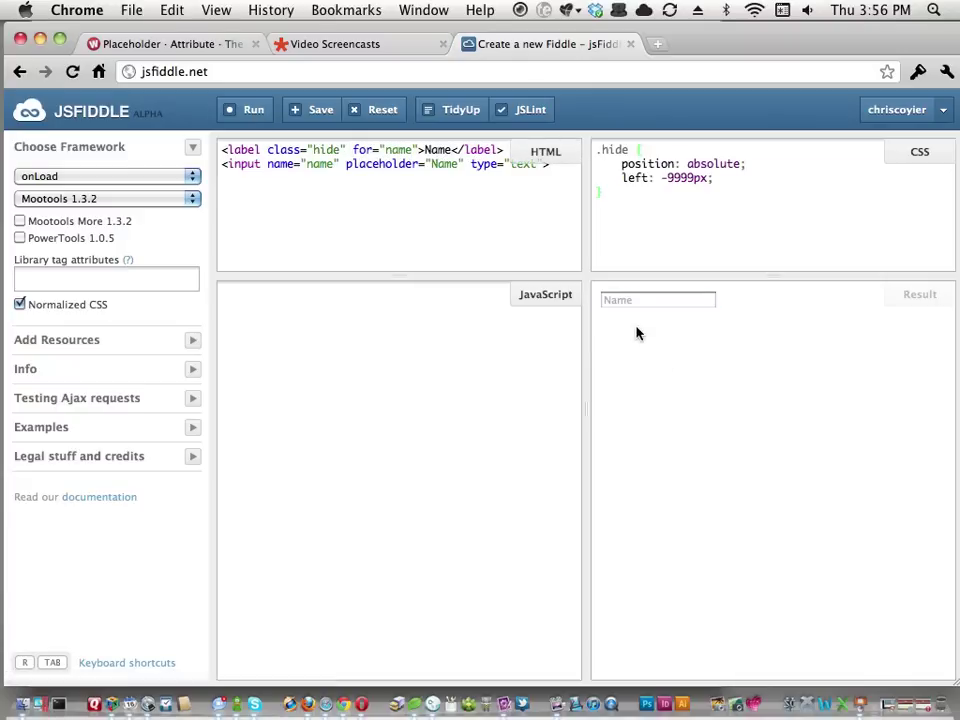
- Review the label markup in the HTML code and check the Name field's placeholder on focus once more
left_click(375, 207)
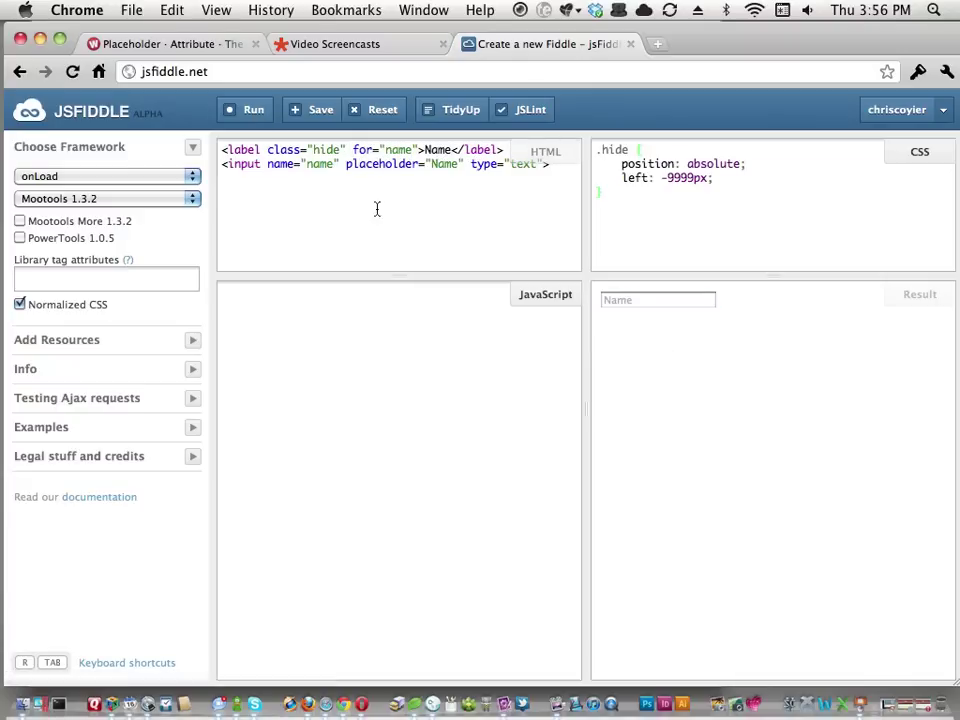
key("super+a")
left_click(358, 206)
left_click_drag(267, 150, 506, 150)
left_click(461, 150)
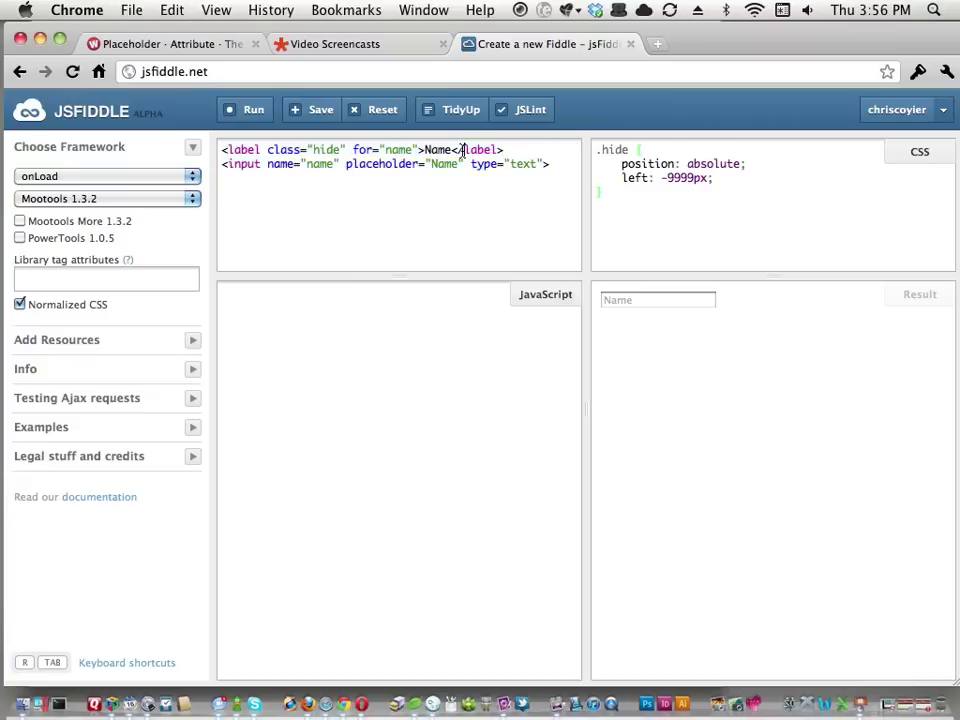
left_click(610, 300)
left_click(626, 316)
left_click(628, 318)
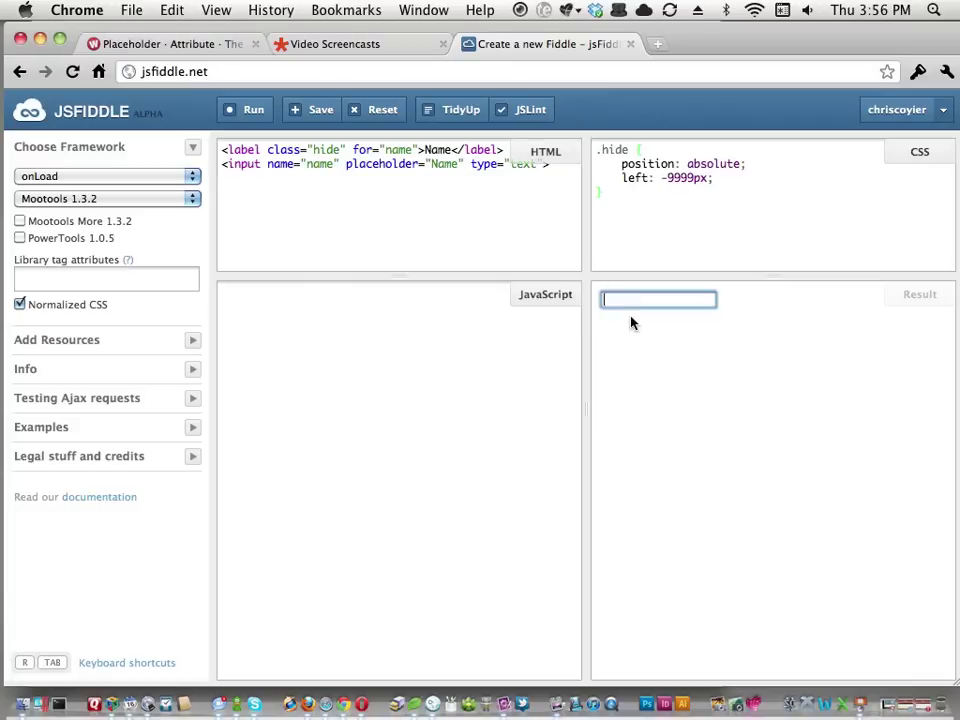
left_click(628, 251)
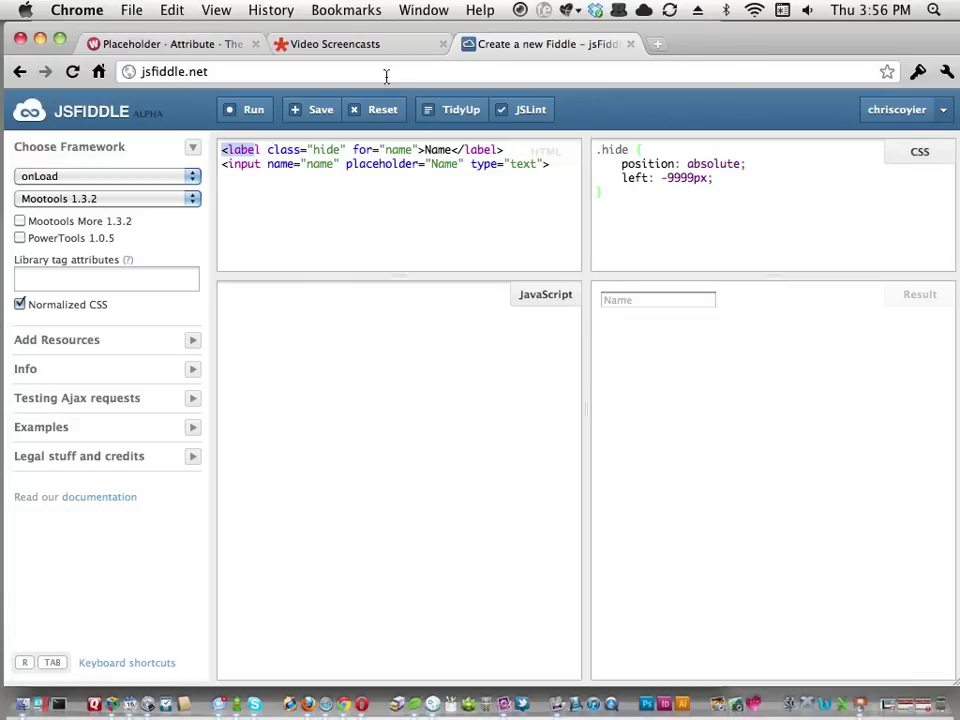
- Switch to Wufoo's placeholder attribute page and test focusing and leaving the Text and Textarea live demo fields
left_click(208, 43)
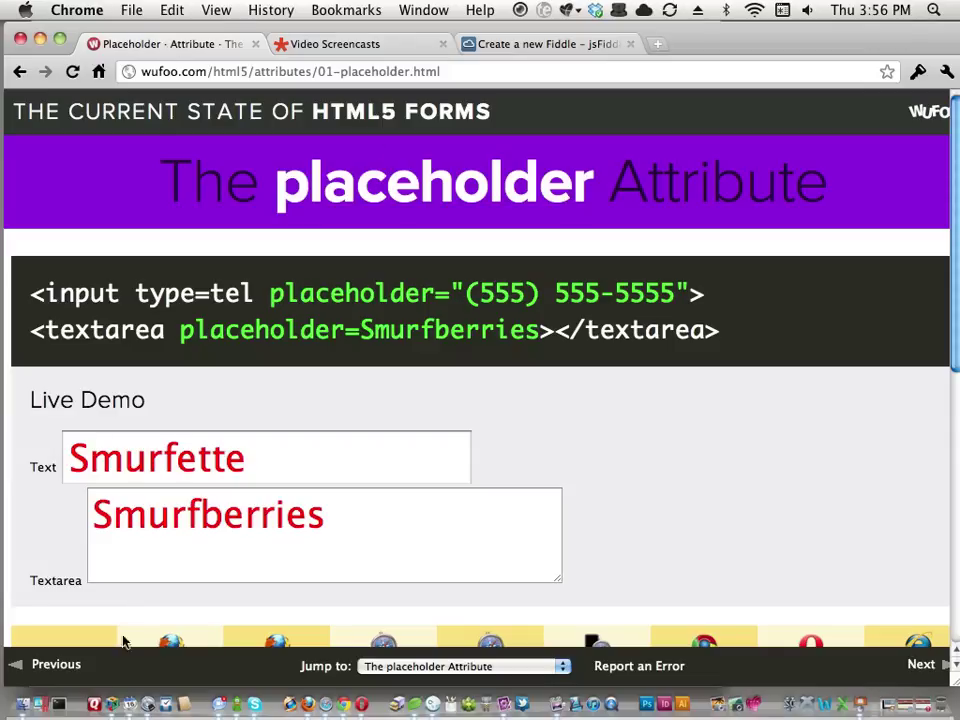
left_click(279, 440)
key("Tab")
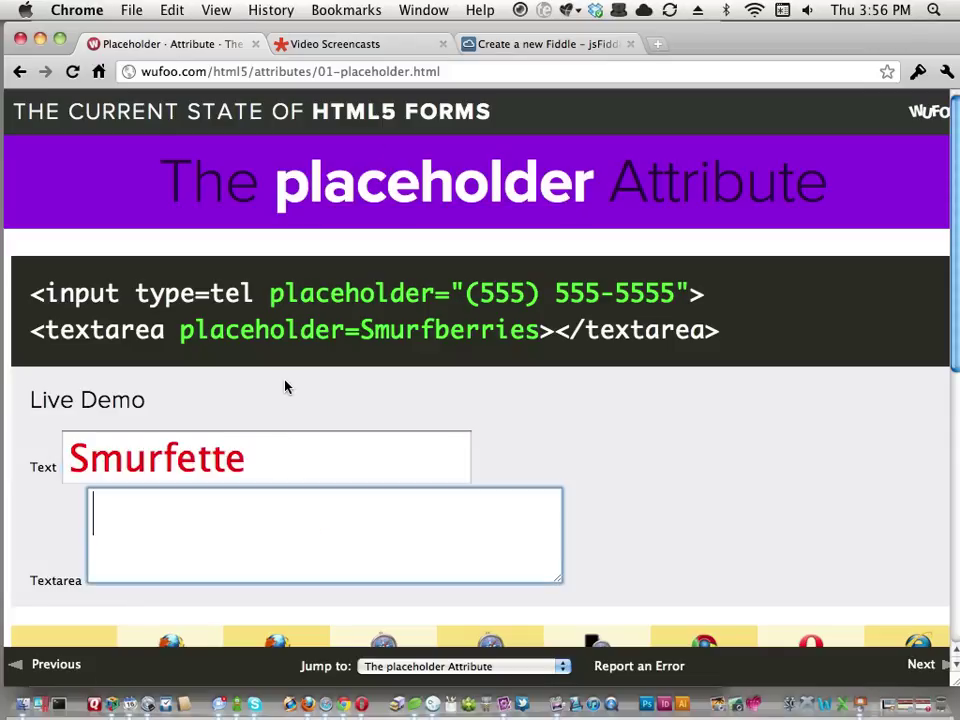
left_click(285, 386)
scroll(342, 457, "down", 3)
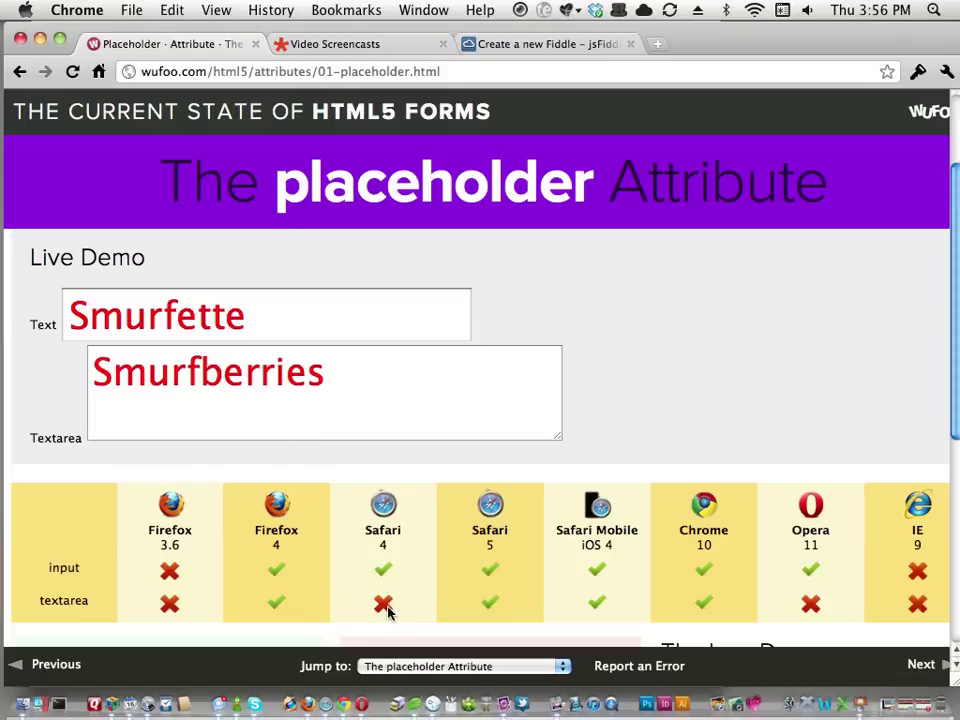
left_click(290, 395)
left_click(293, 318)
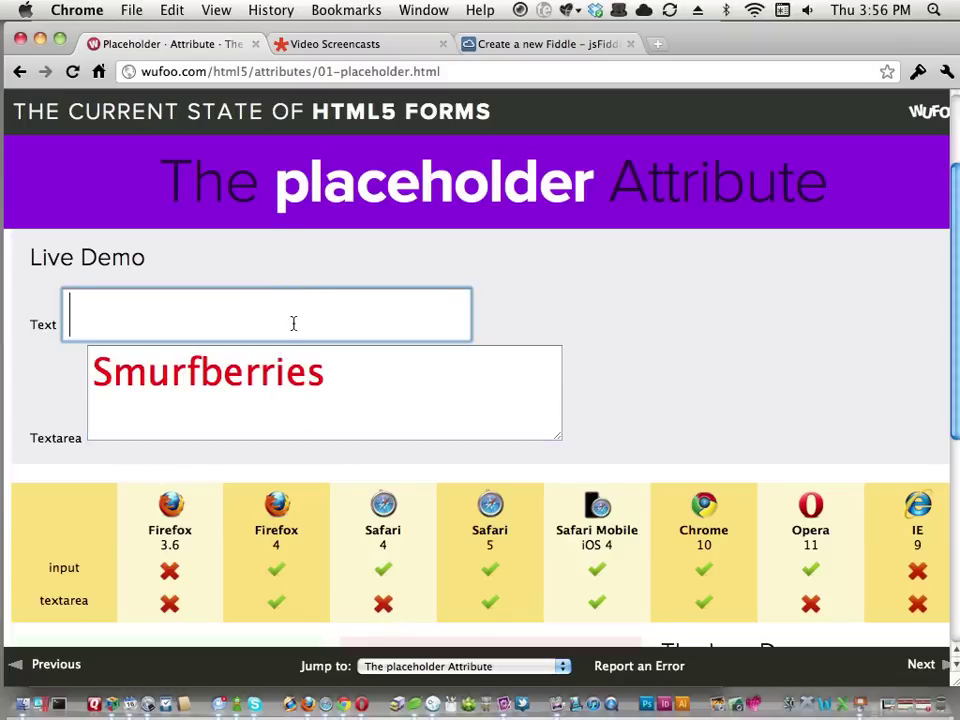
key("Tab")
double_click(298, 330)
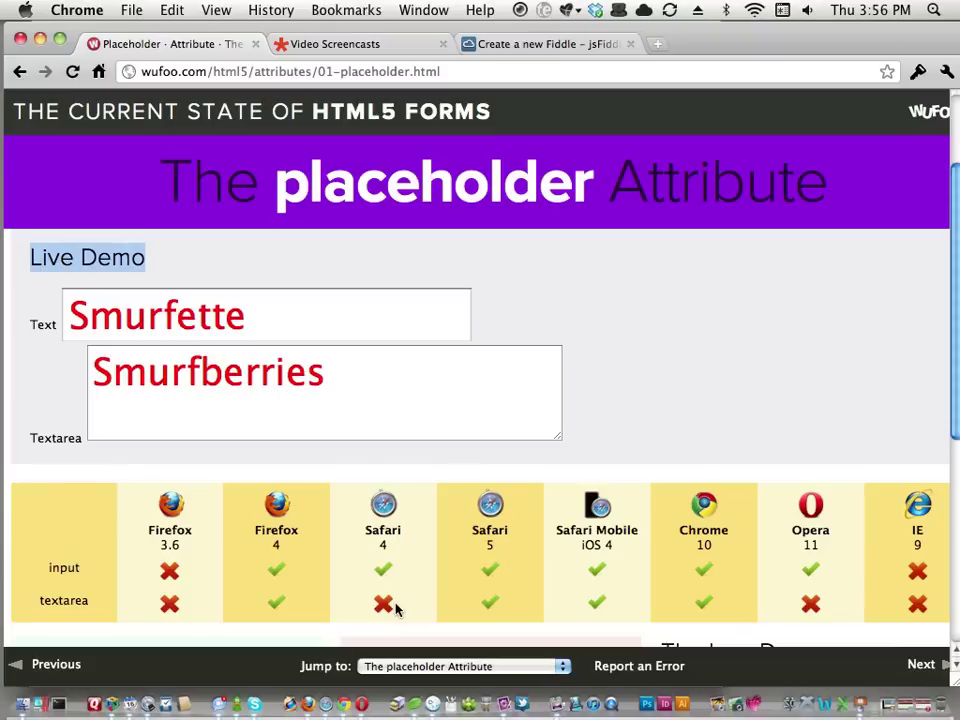
- Review the placeholder attribute's browser support table, supported and unsupported browser screenshots, and The Low Down notes
scroll(396, 609, "down", 1)
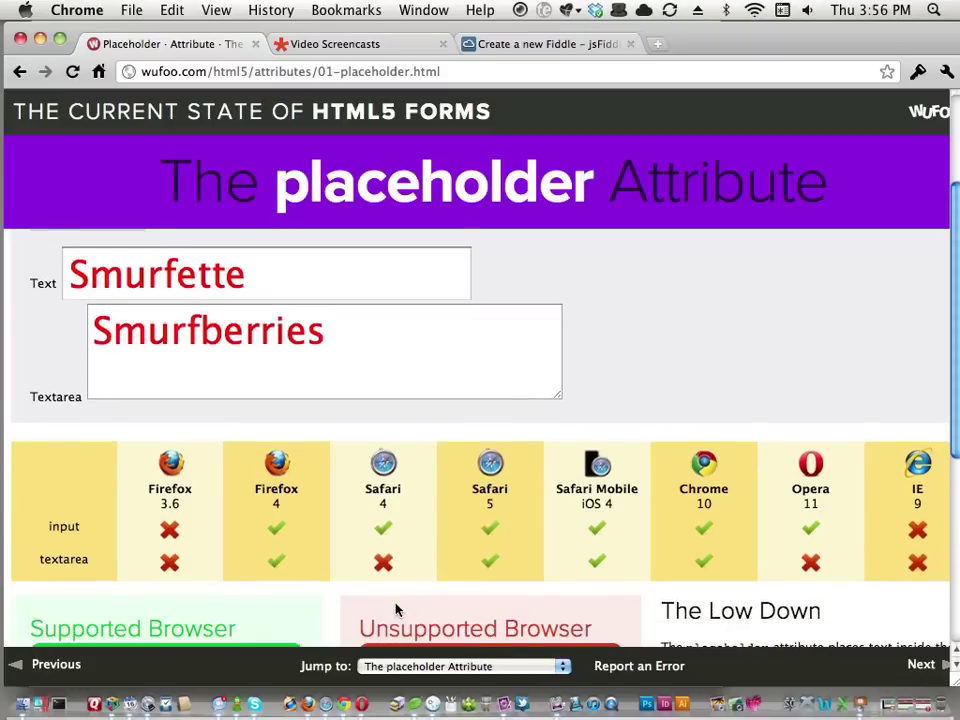
scroll(396, 609, "down", 5)
scroll(396, 609, "down", 3)
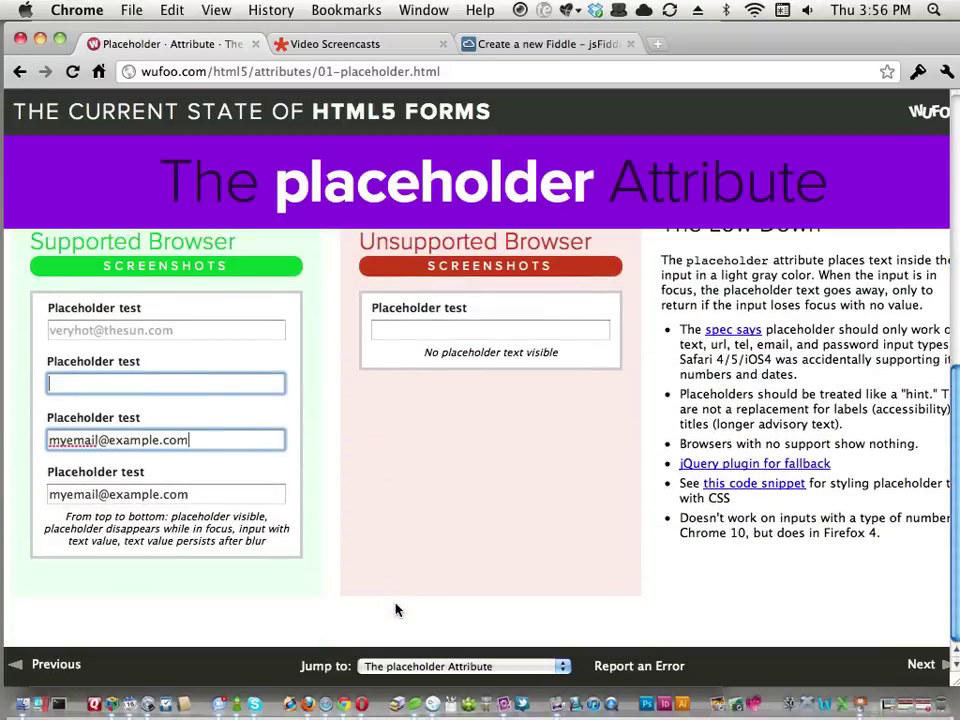
scroll(396, 609, "up", 10)
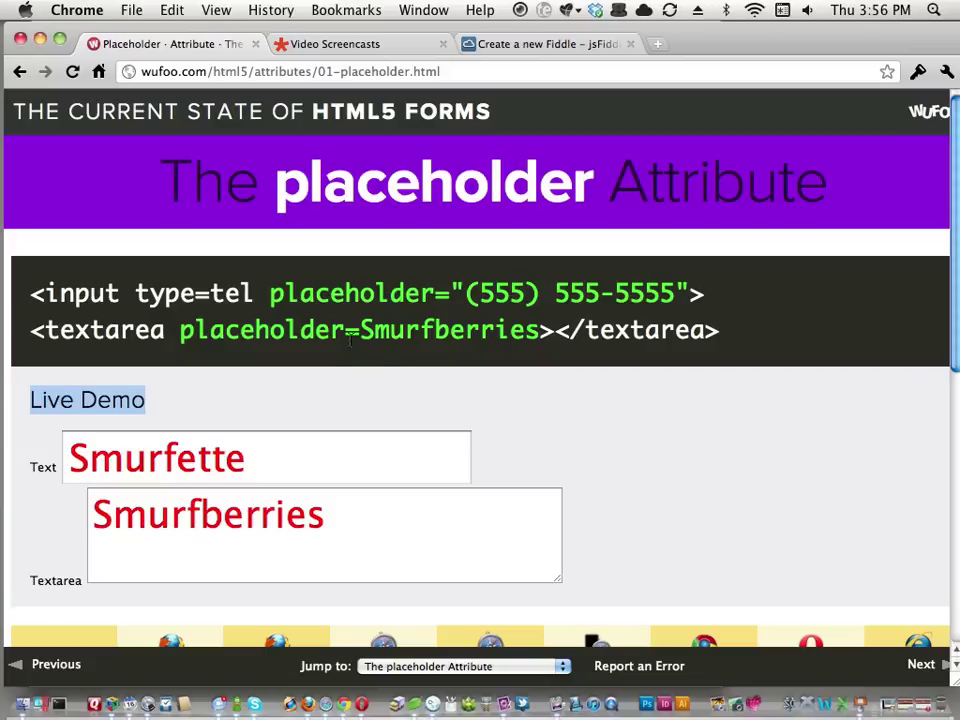
left_click(424, 392)
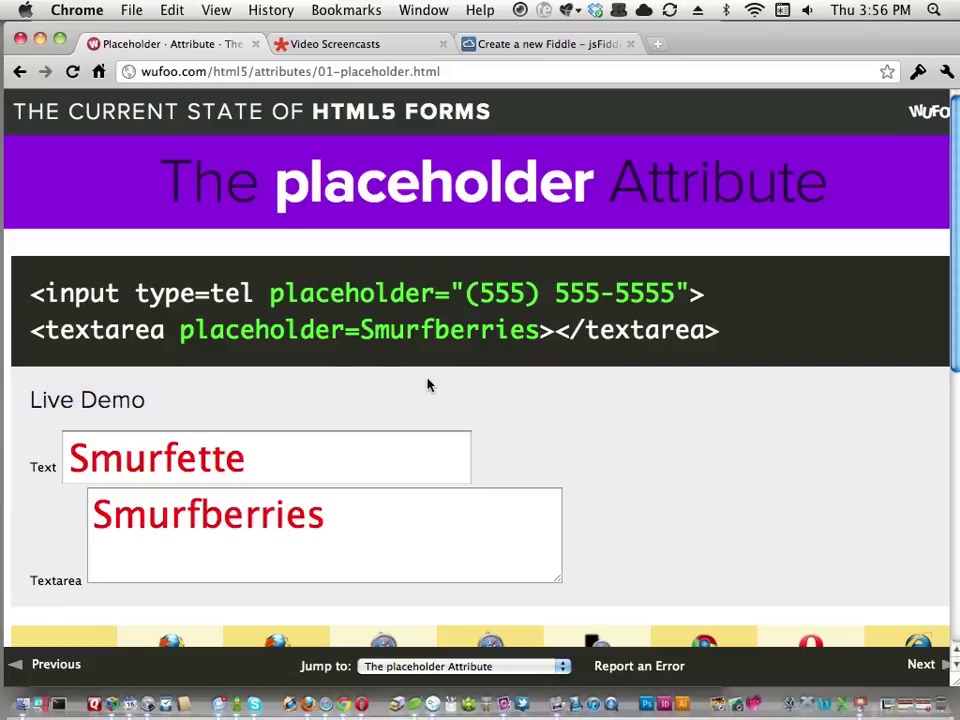
- Examine the input type=tel code example, highlighting the whole tag and its placeholder value
left_click_drag(710, 293, 24, 290)
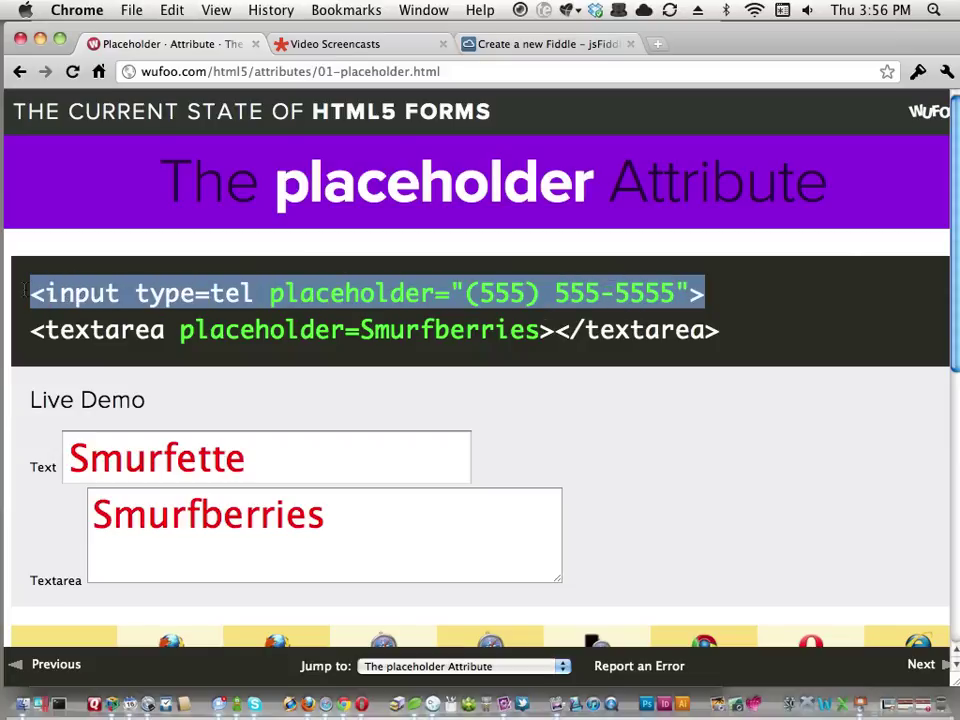
left_click(78, 291)
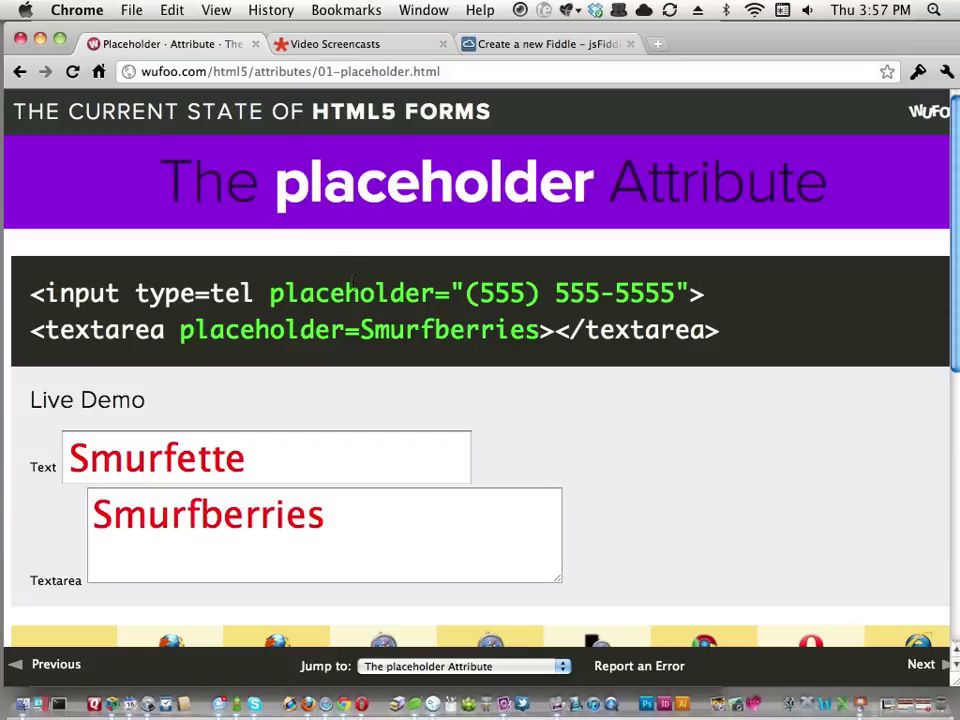
left_click_drag(345, 293, 536, 304)
left_click_drag(452, 293, 703, 293)
left_click(697, 294)
left_click_drag(677, 293, 467, 293)
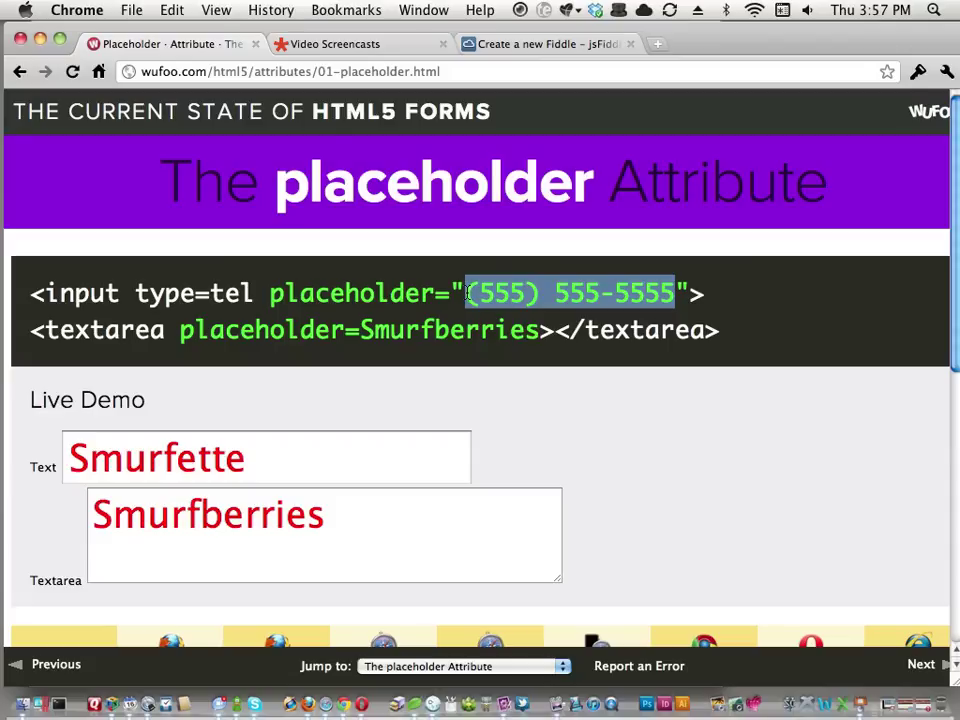
left_click(529, 278)
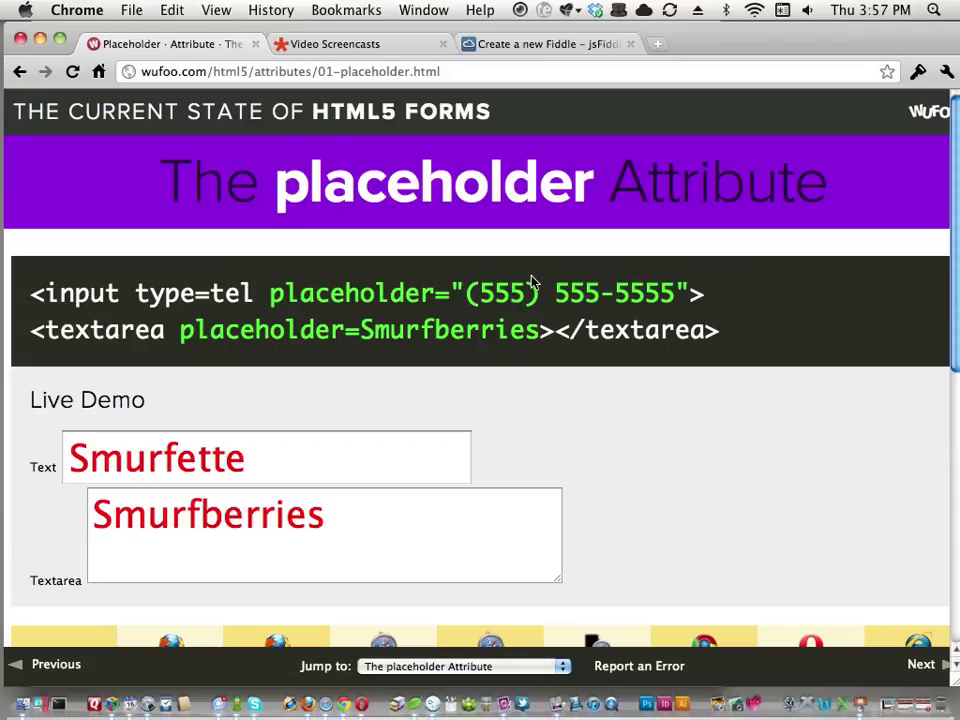
- Go to the autofocus attribute page and enter "slkdjfkljsa" in its live demo field
scroll(606, 429, "down", 3)
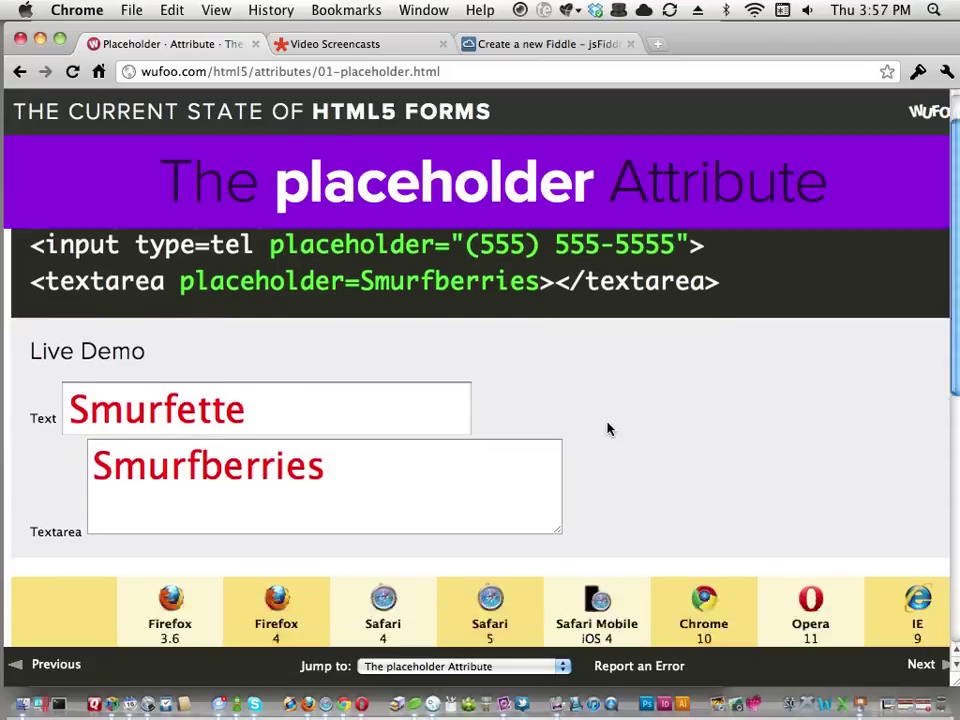
left_click(928, 664)
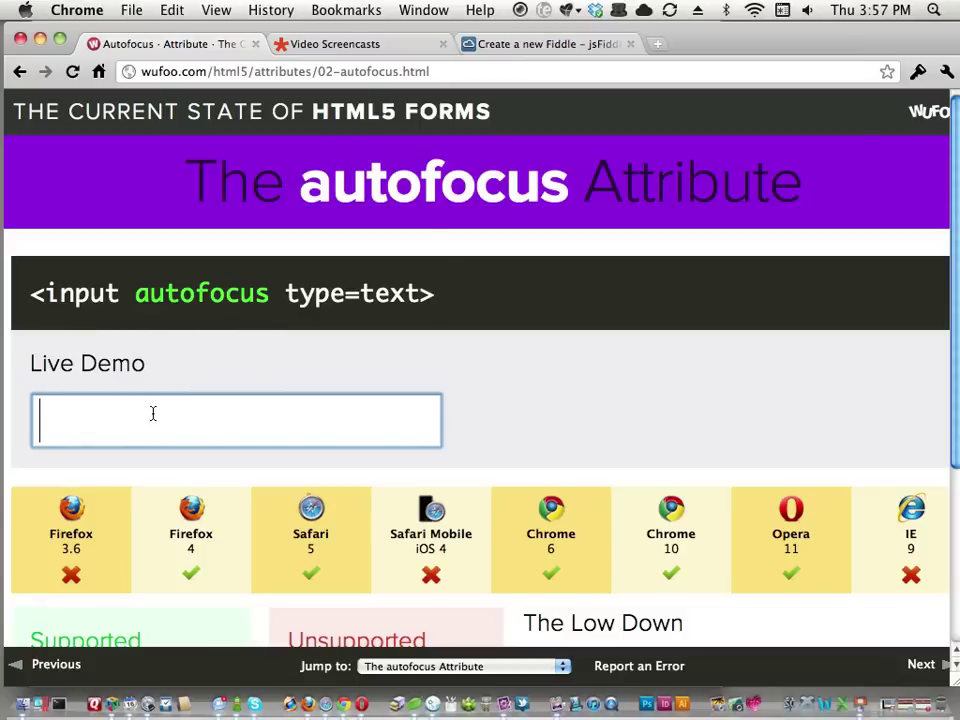
type("slkdjfkljsa")
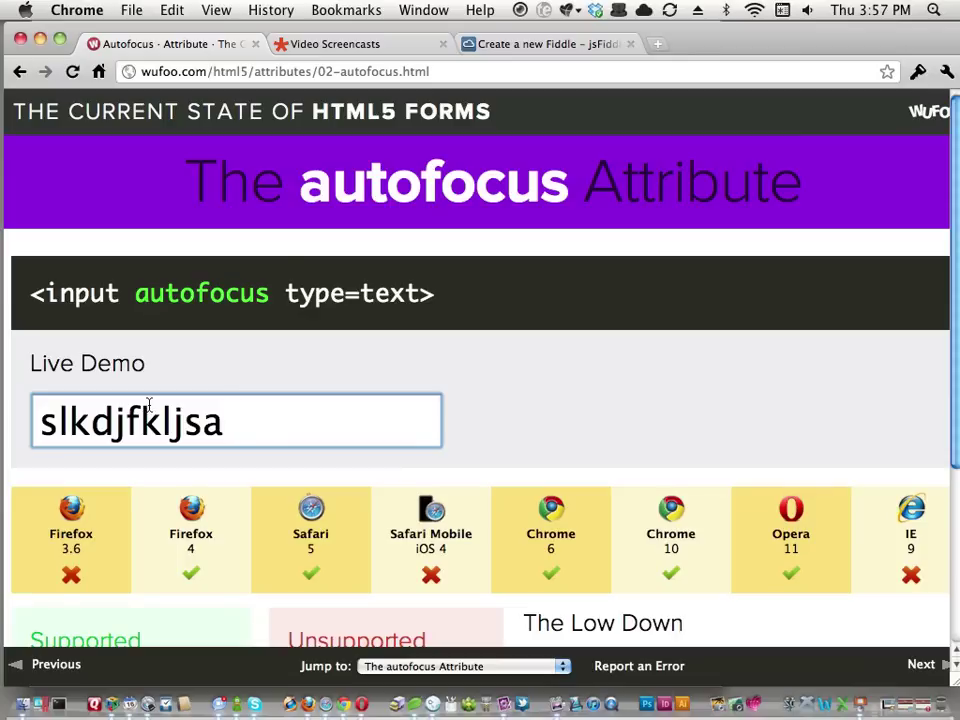
scroll(317, 378, "down", 5)
scroll(317, 378, "up", 5)
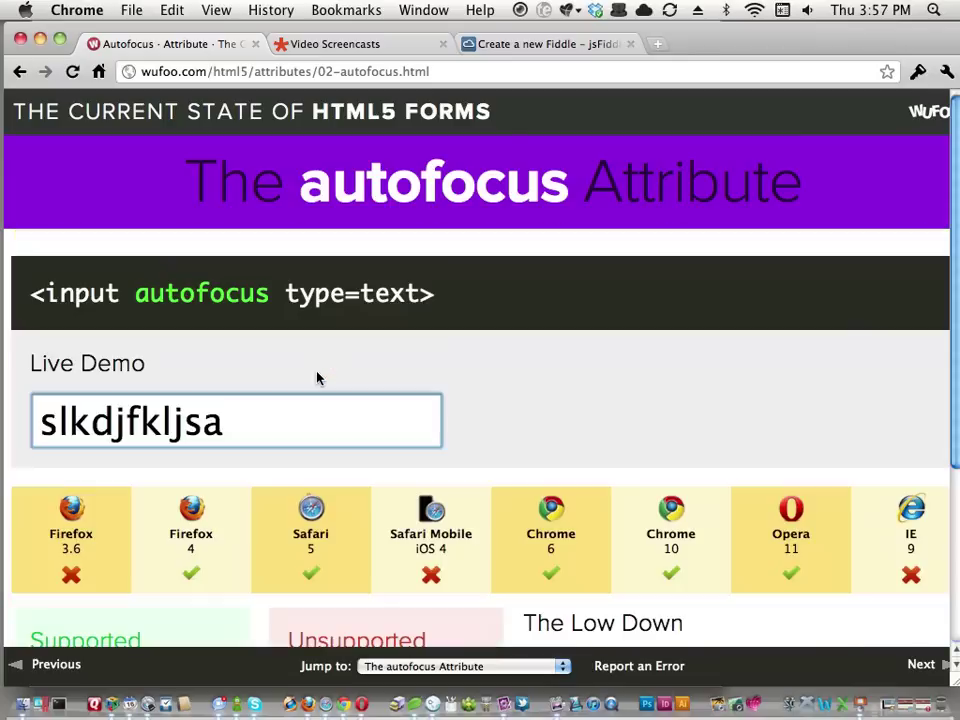
- Open google.com in a new tab and search for ";alkjefl;kajhdf;alkjdflkjd" without focusing the search field first
key("super+t")
type("google.com")
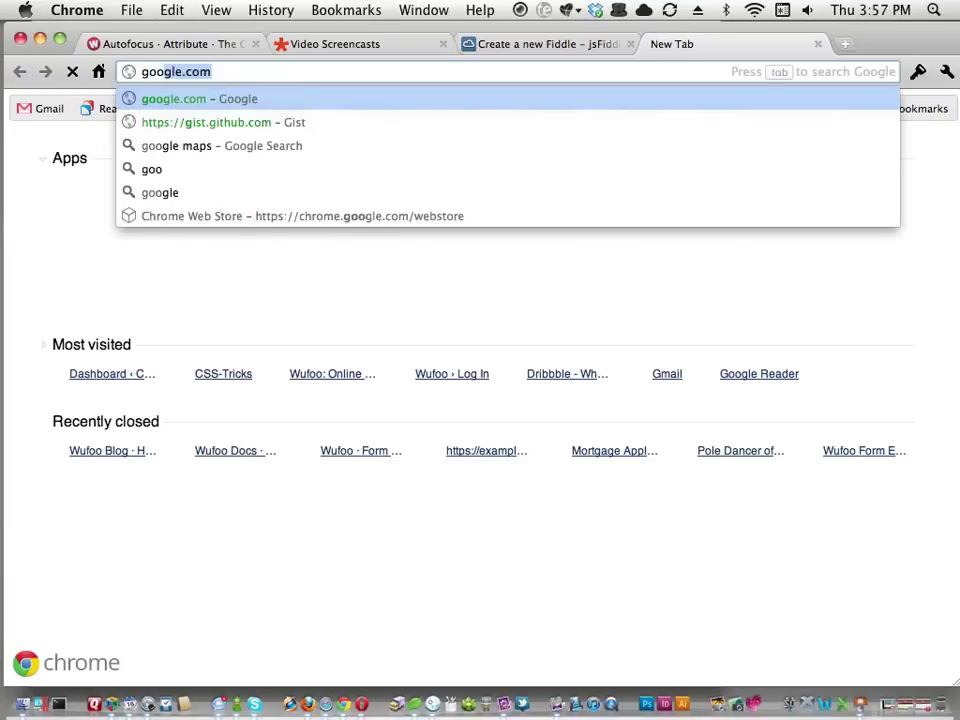
key("Return")
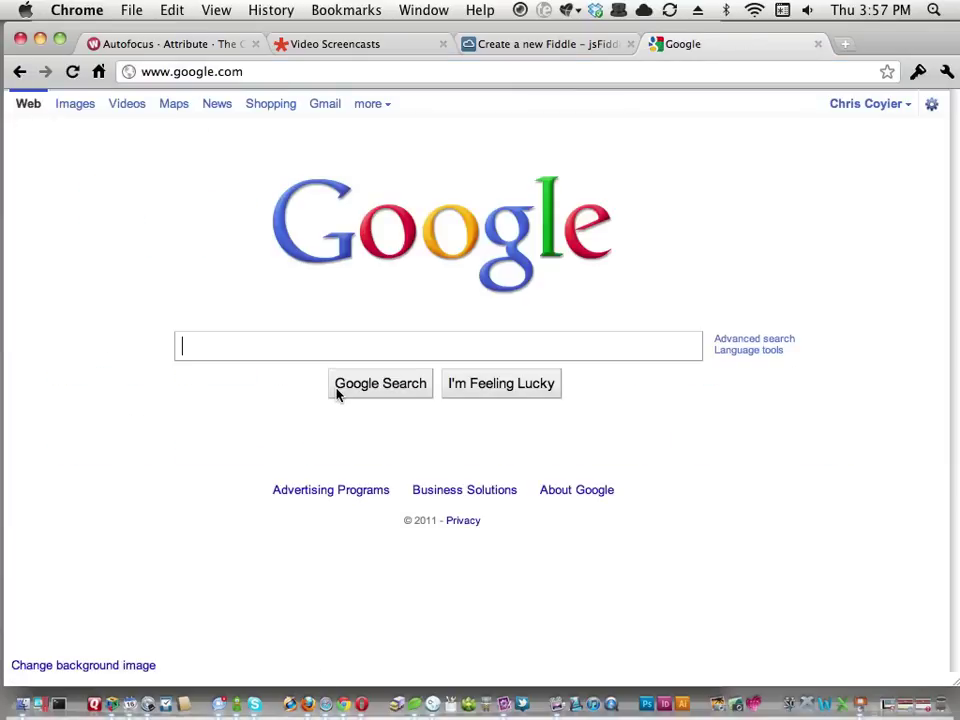
type(";alkjefl;kajhdf;alkjdflkjd")
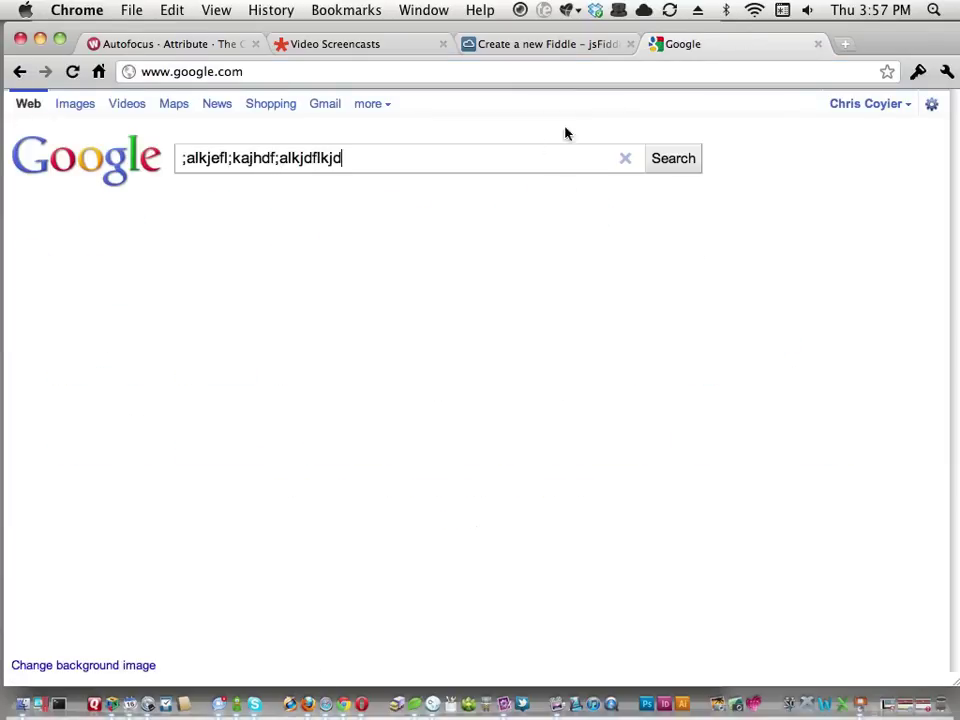
key("Return")
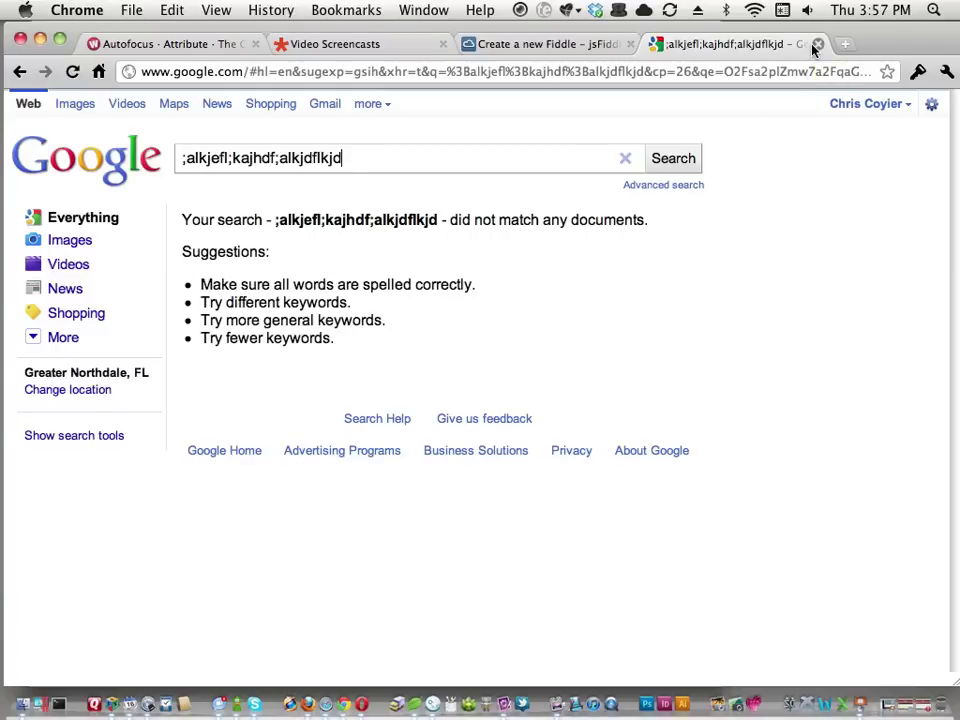
- Close the Google tab, return to the autofocus attribute page, and remove focus from its live demo field
left_click(816, 46)
left_click(186, 48)
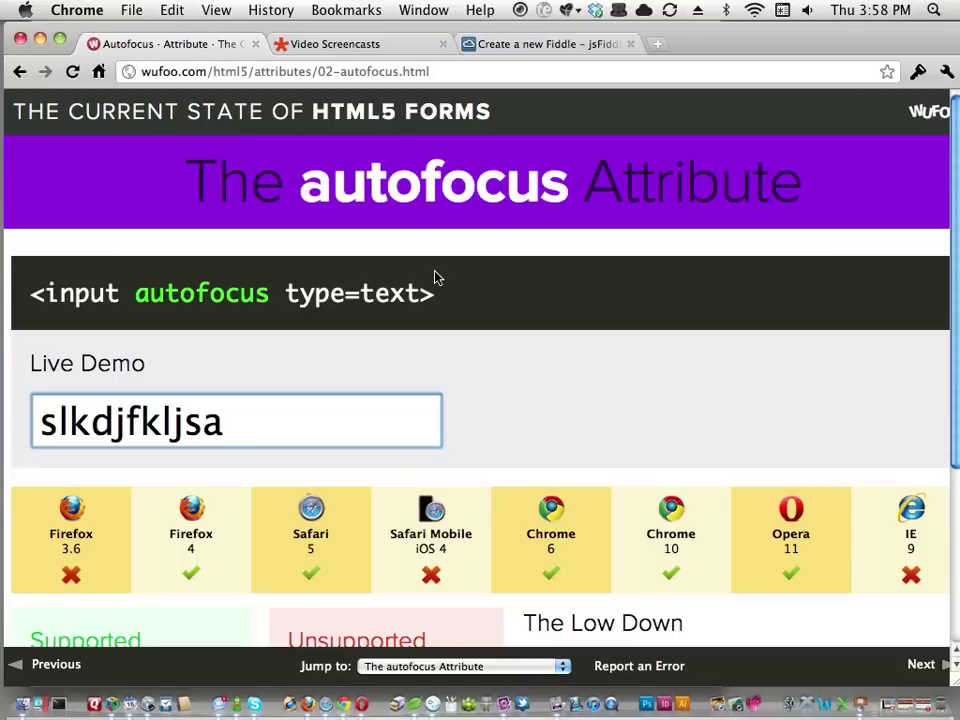
left_click(435, 277)
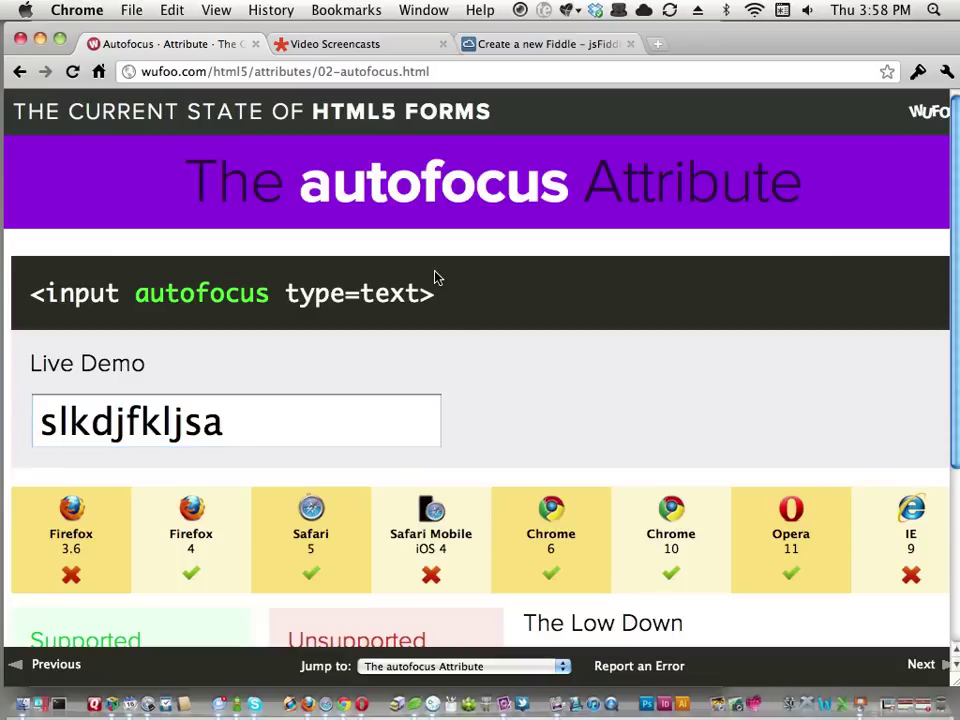
- Go to the maxlength attribute page and enter "hi im on v" in the live demo's text input
left_click(919, 664)
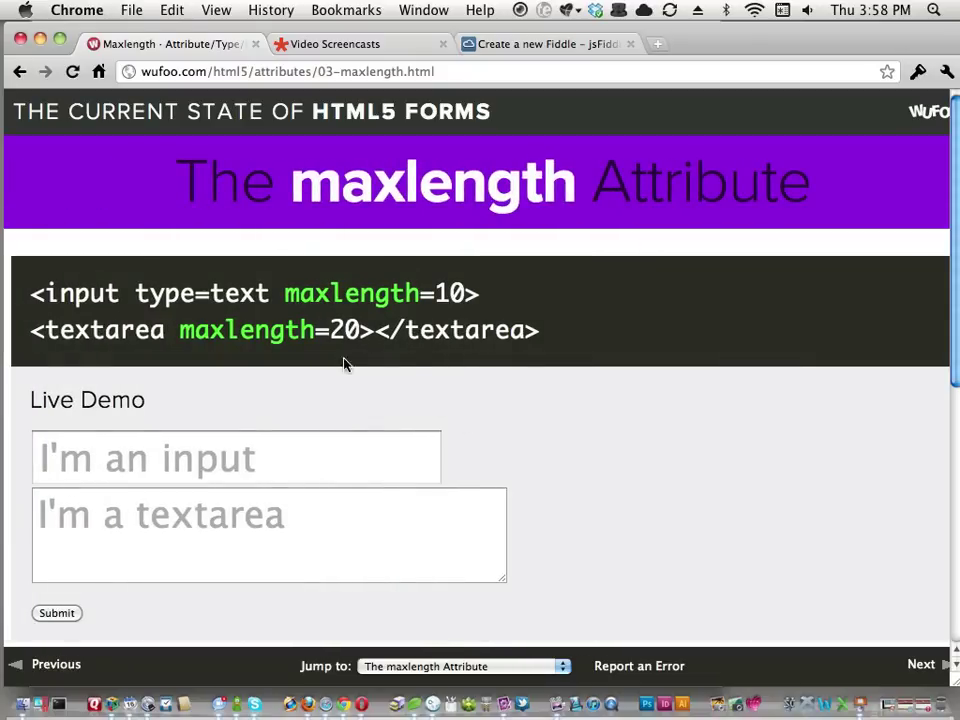
left_click(159, 469)
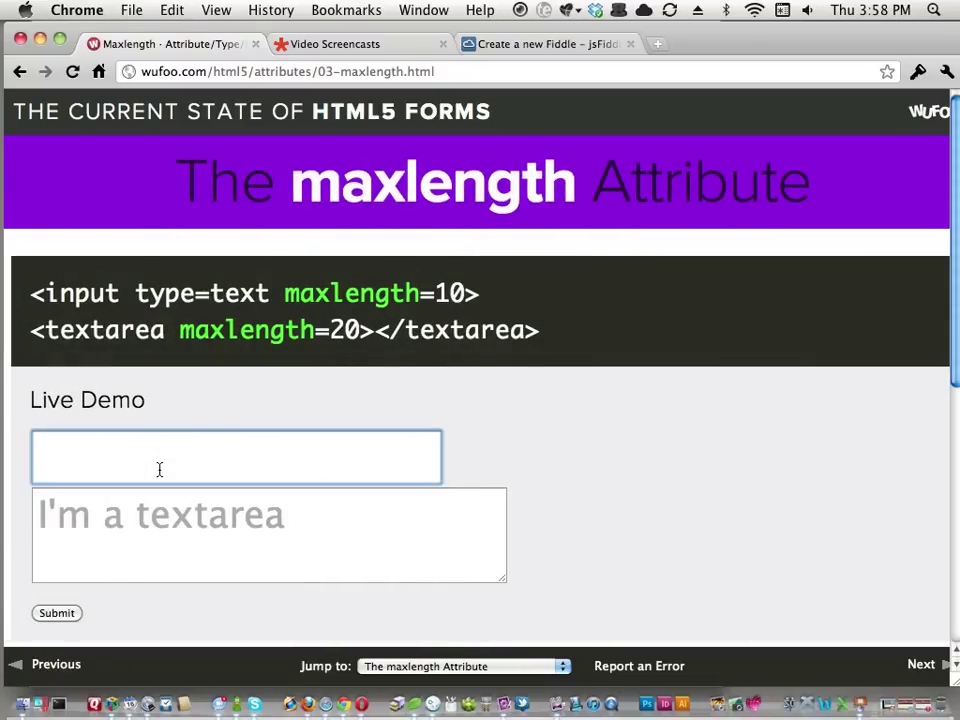
type("hi im on v")
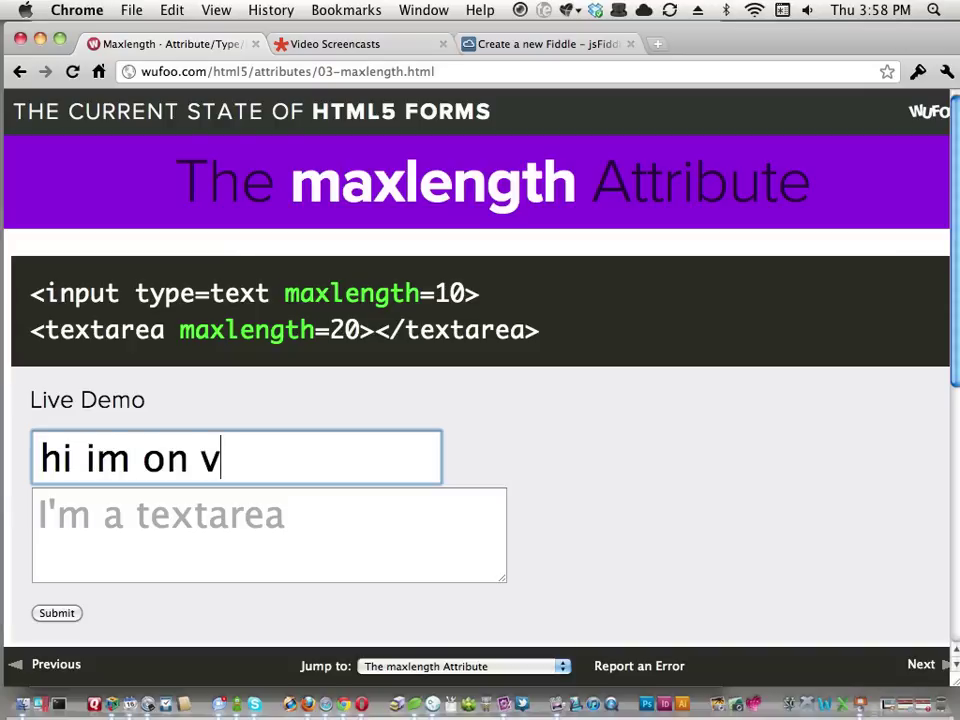
- Enter "why are are you adcu" in the live demo's textarea on the maxlength page
left_click(129, 578)
type("why are are")
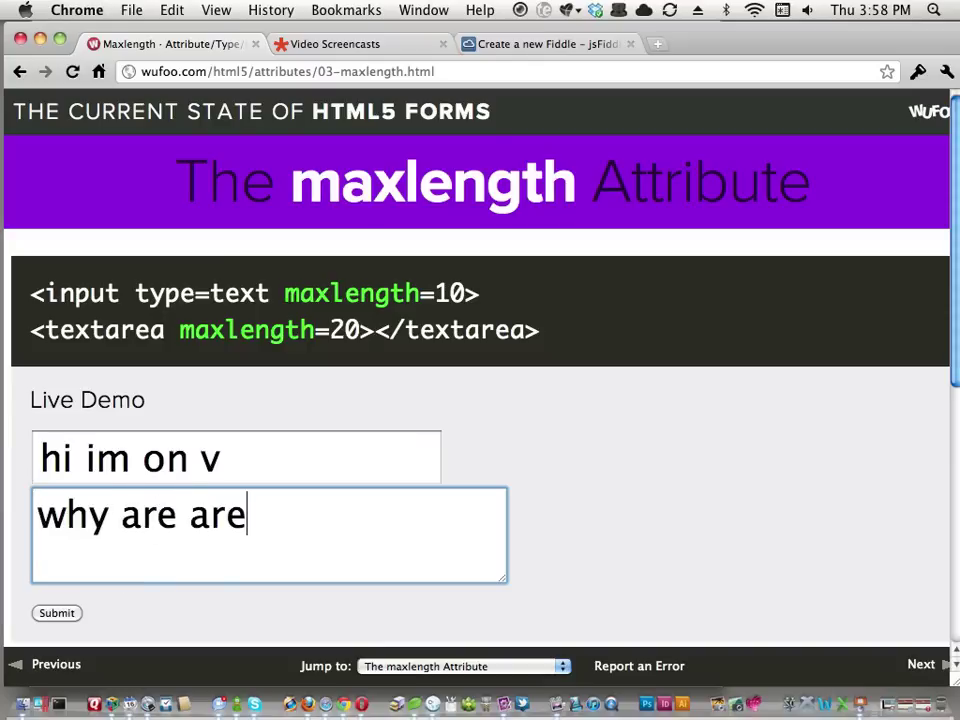
type(" you adcu")
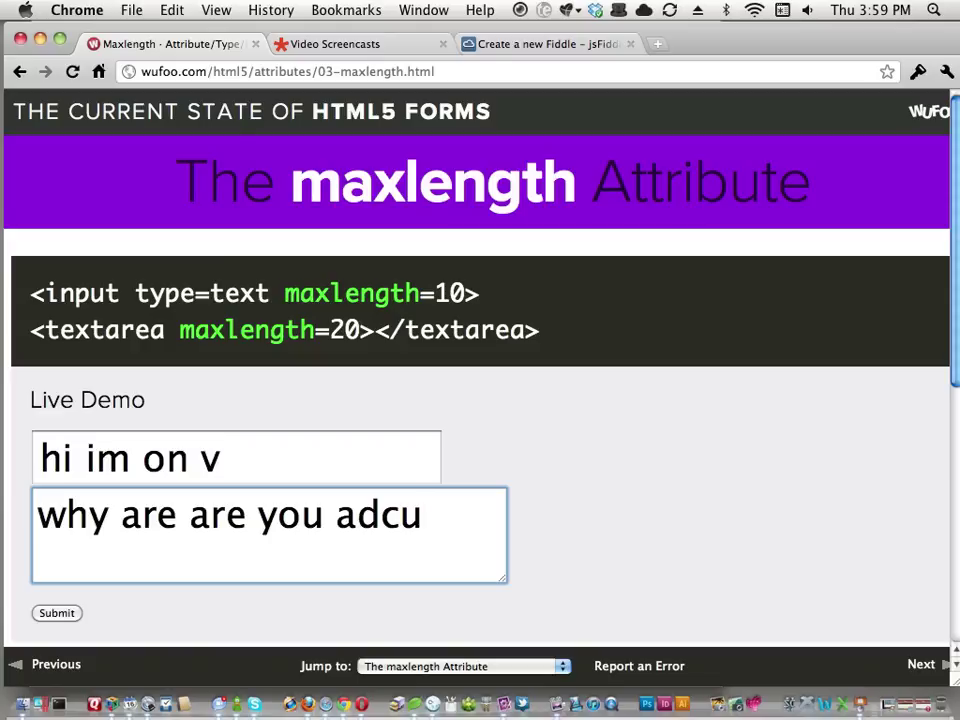
- Copy the maxlength page's address and load it in Opera
left_click(332, 71)
key("super+c")
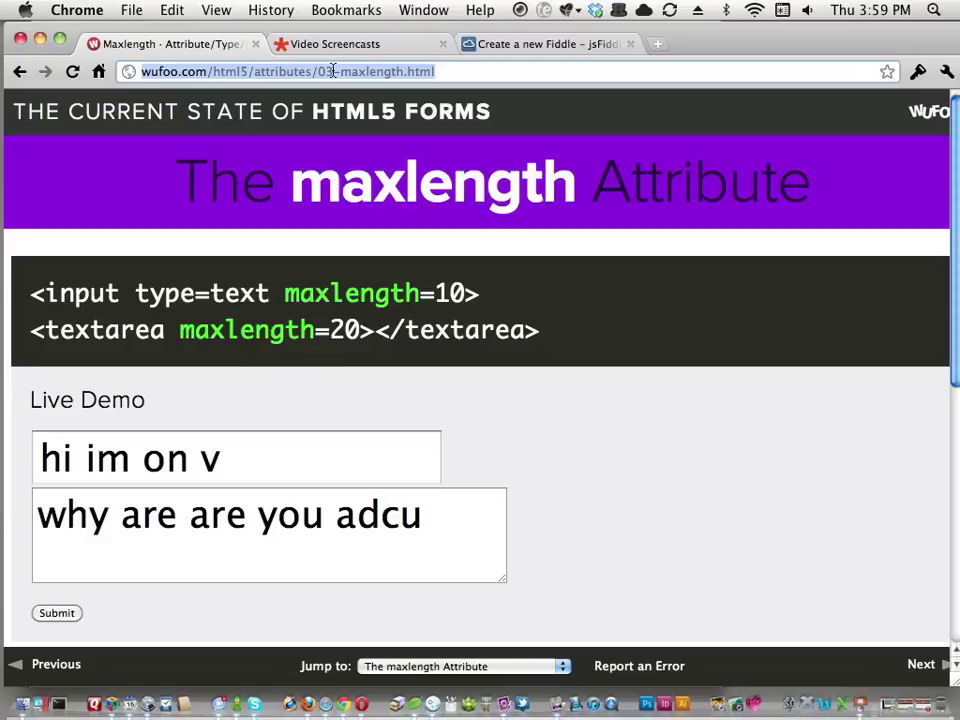
left_click(362, 704)
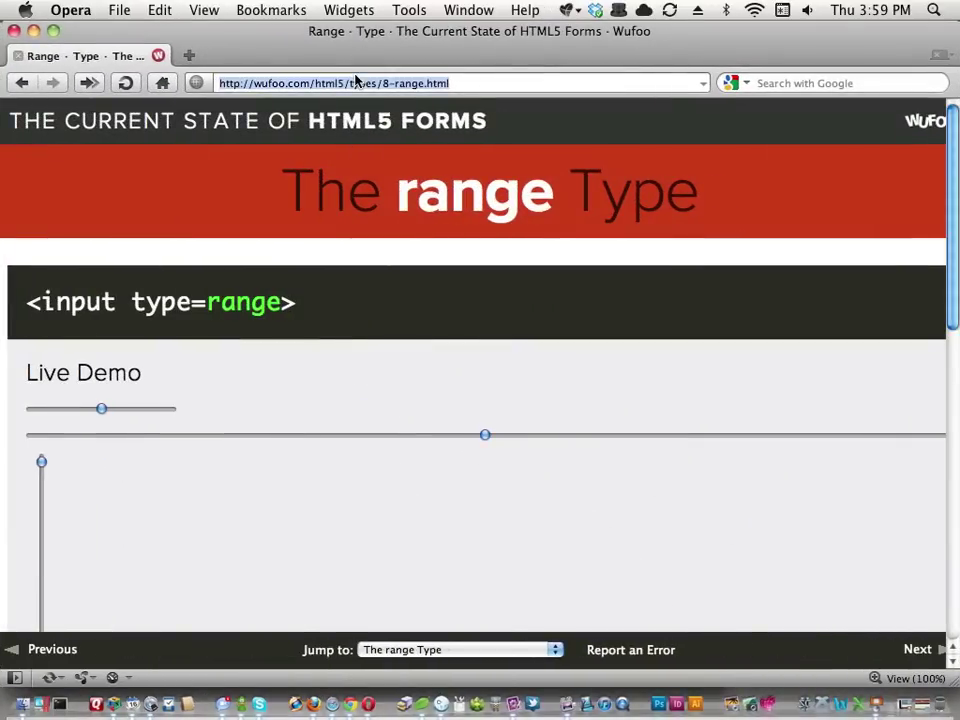
key("super+v")
key("Return")
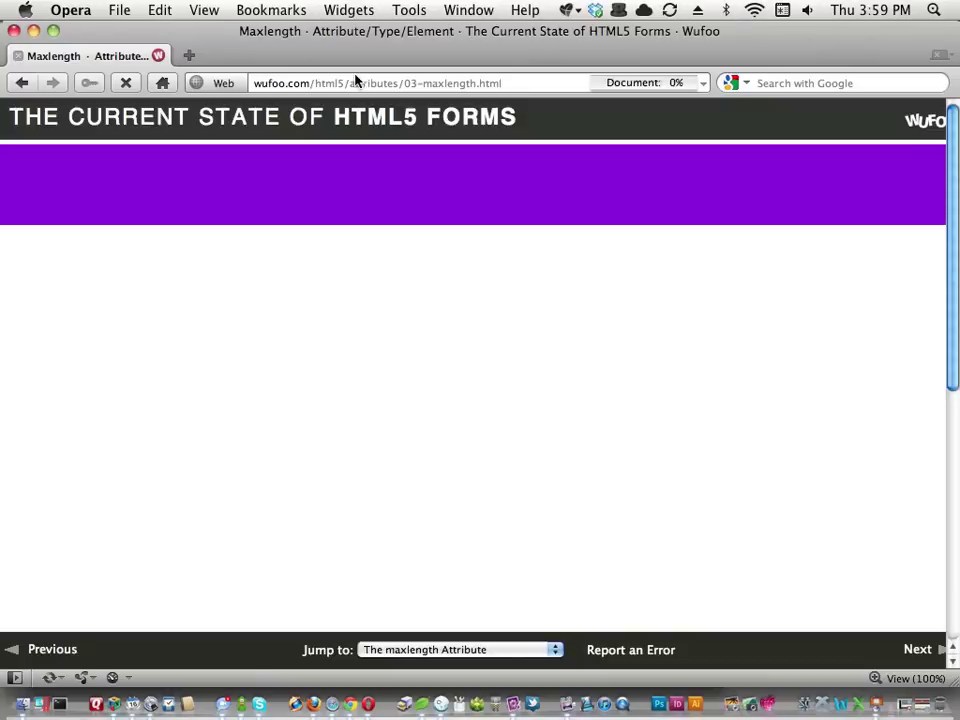
- Fill the live demo's textarea with random text such as "alkdjf;alksjdf;alksjdf", well over 20 characters, and submit the form
left_click(184, 547)
type("adsfa;kldjf;alkjdsf;lkajdsf;lkajdf;lkajds;flkjad;sflkja;ldsk")
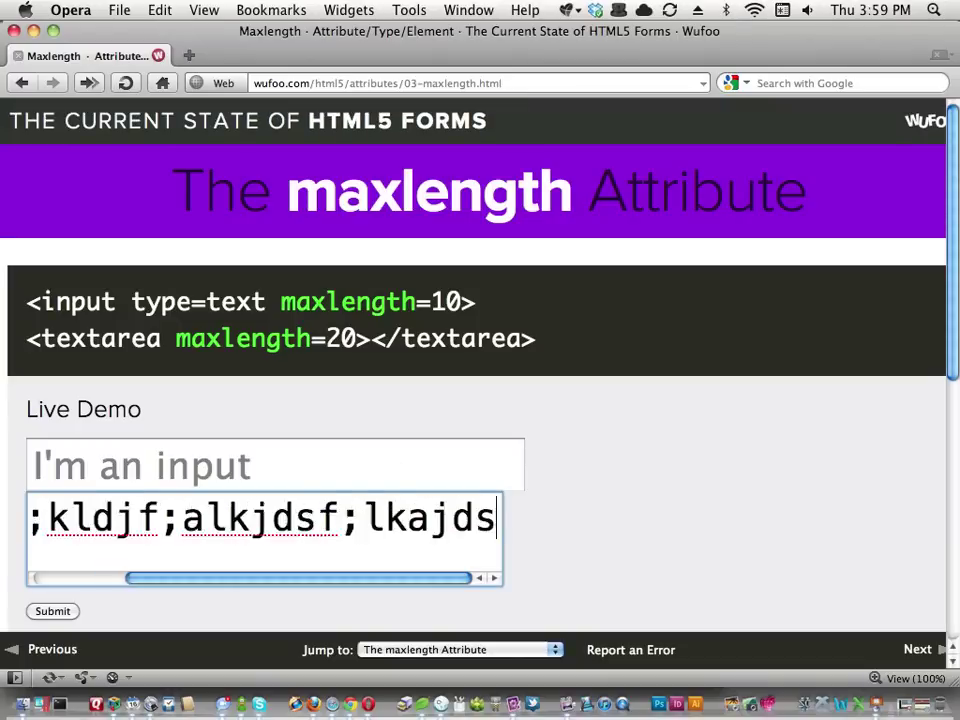
type("jf;alkdjf;alksjdf;alksjdf")
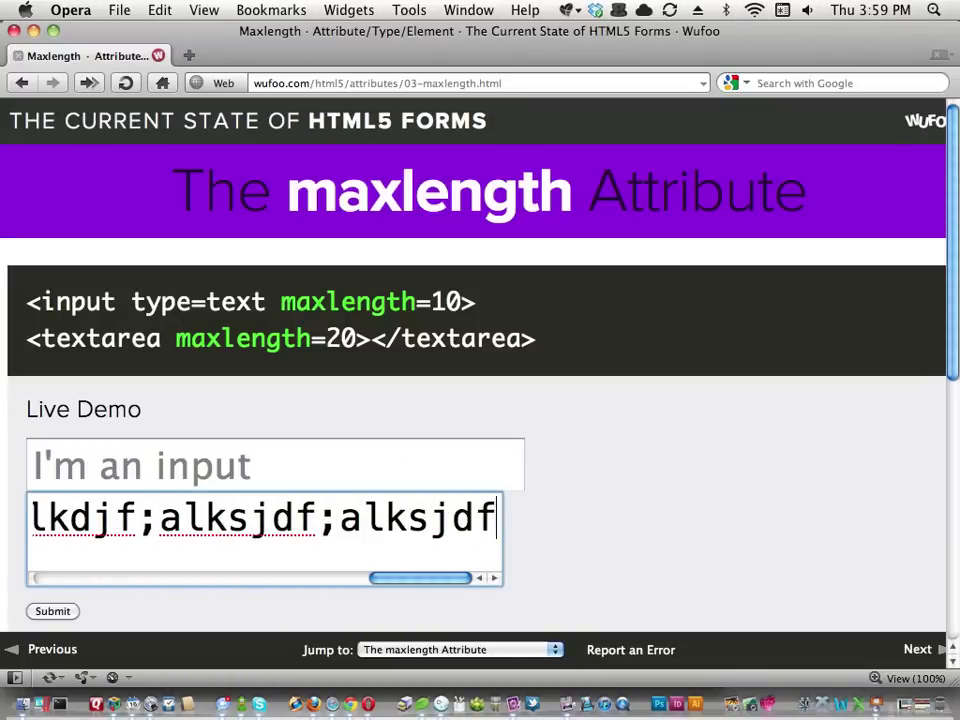
left_click(52, 612)
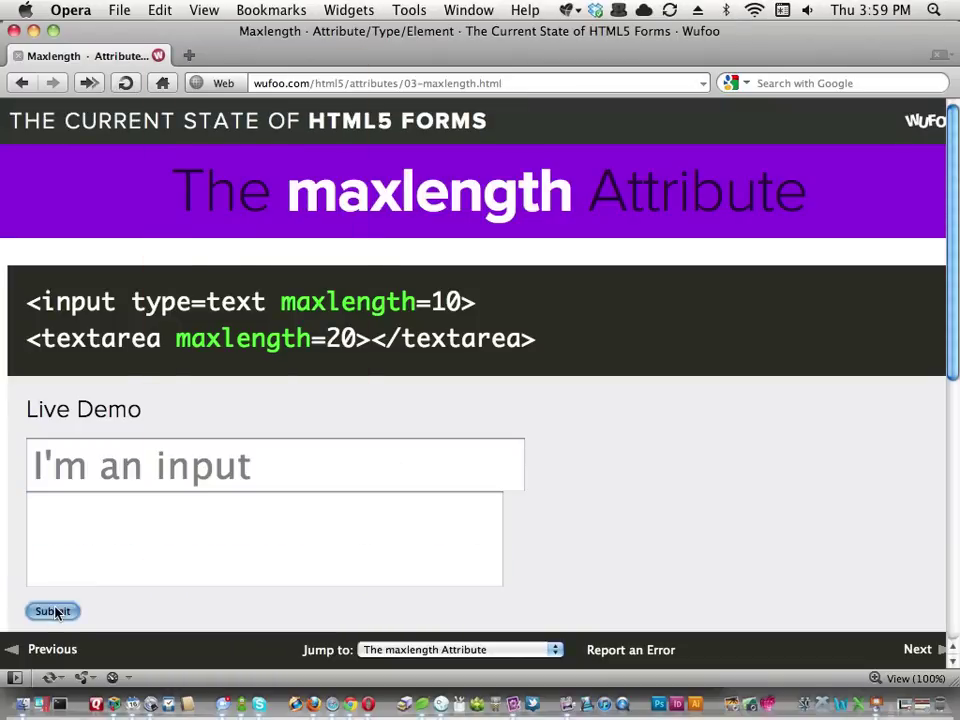
- Fill the textarea again with "adsfa" followed by repeated "asdf", exceeding the 20-character limit, and resubmit the form
left_click(150, 561)
type("adsfa")
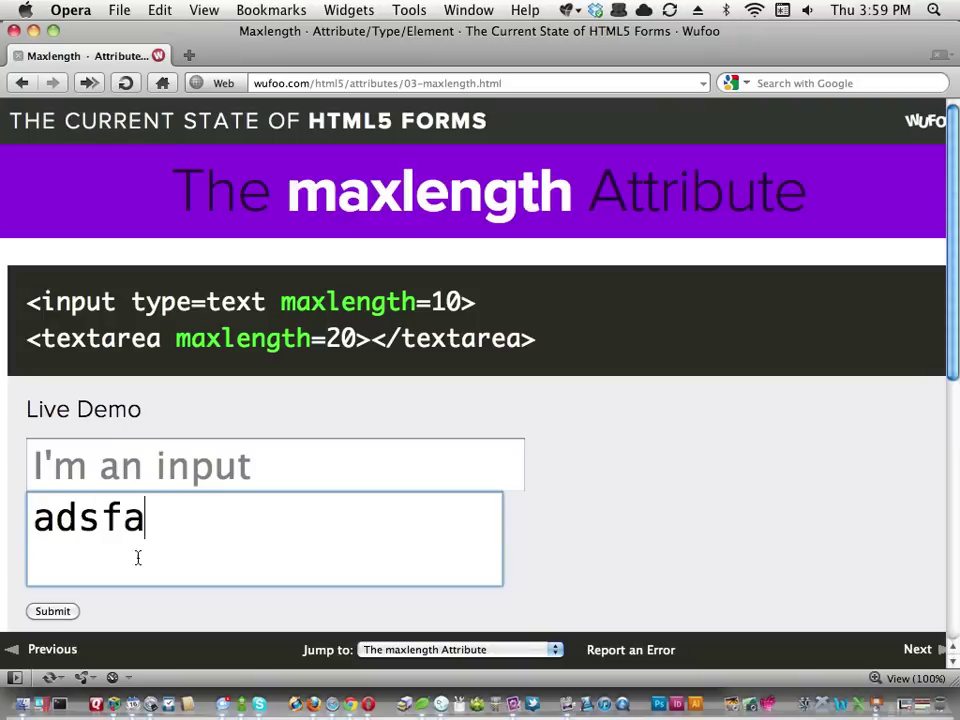
type("dfasdfasdfasdfasdfasdfasdfasdfasdf")
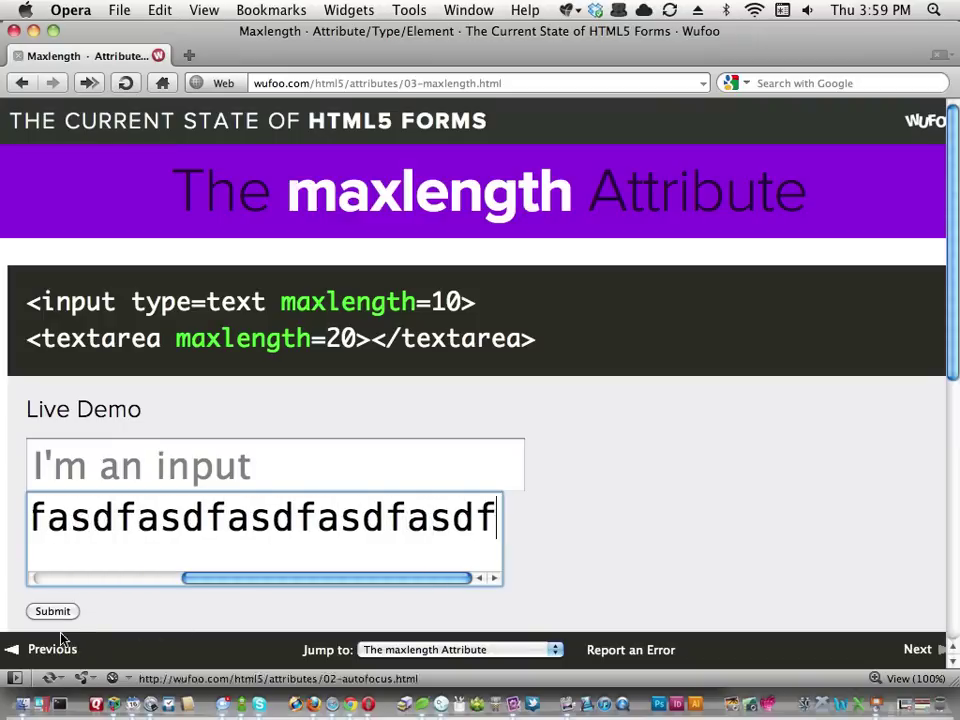
left_click(53, 612)
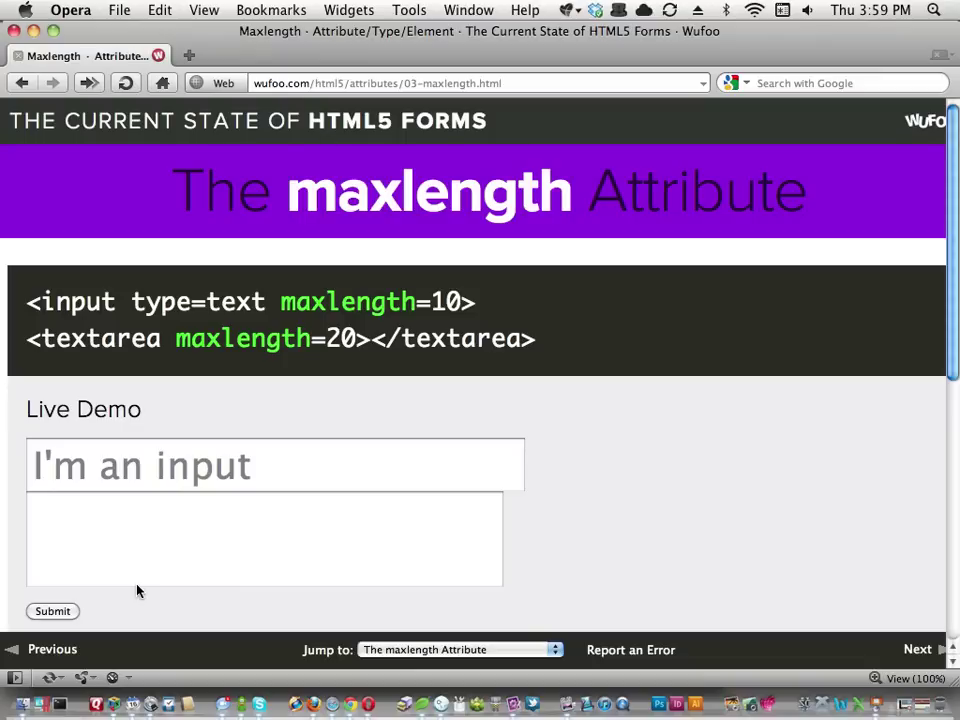
- Read the maxlength page's browser notes, return to the live demo, and submit the form with an empty textarea
scroll(316, 549, "down", 10)
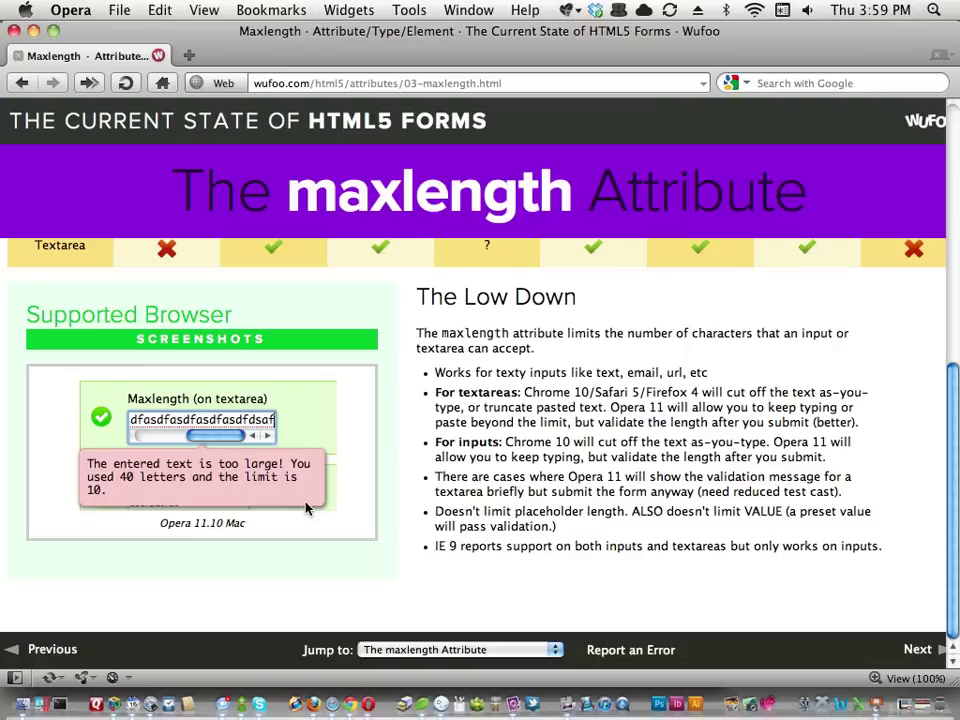
scroll(130, 485, "up", 10)
left_click(129, 497)
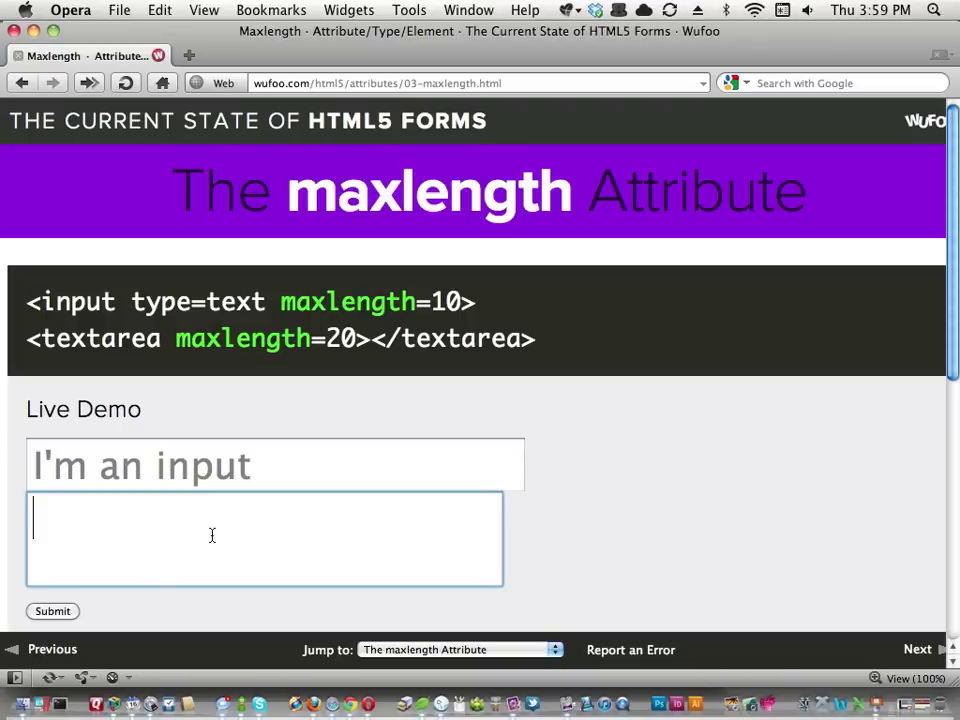
left_click(42, 614)
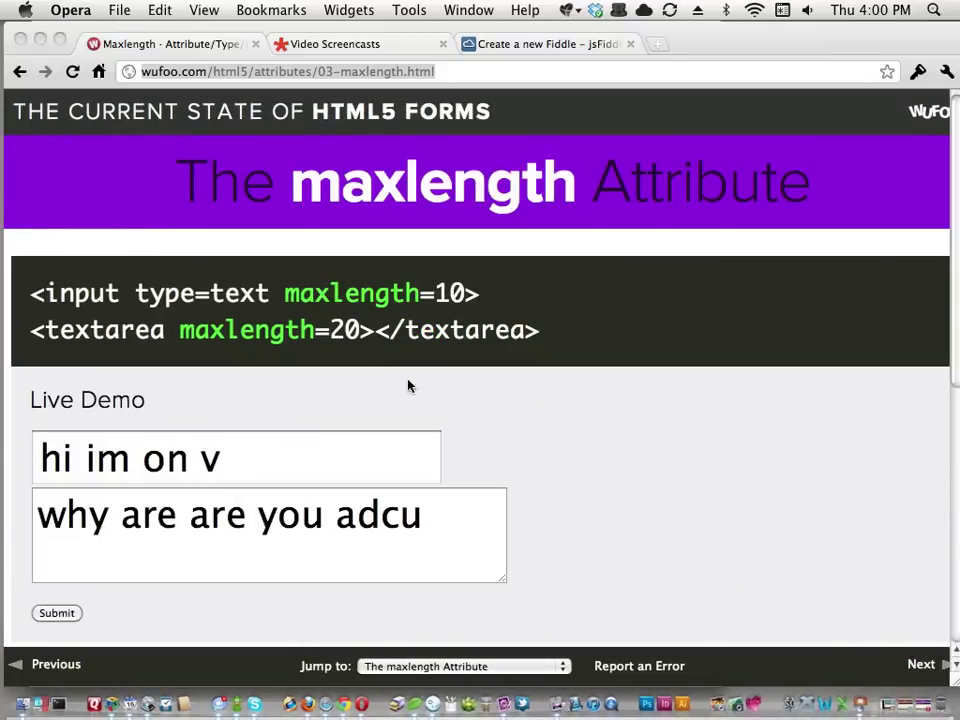
- Switch back to Chrome and examine the maxlength page's browser support table and Low Down notes
key("super+Tab")
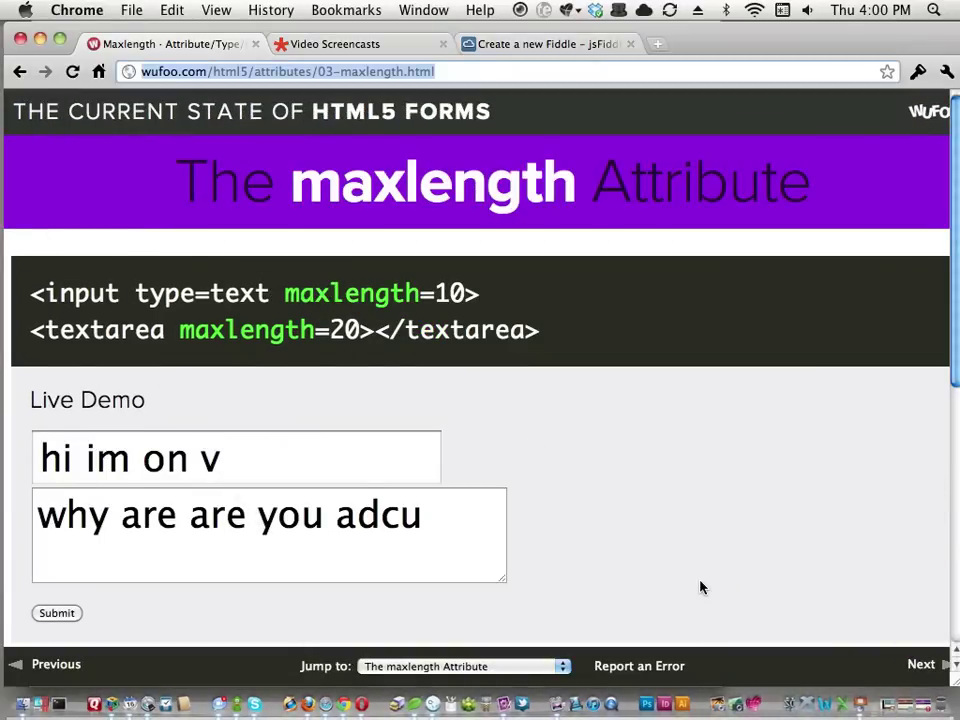
scroll(700, 587, "down", 5)
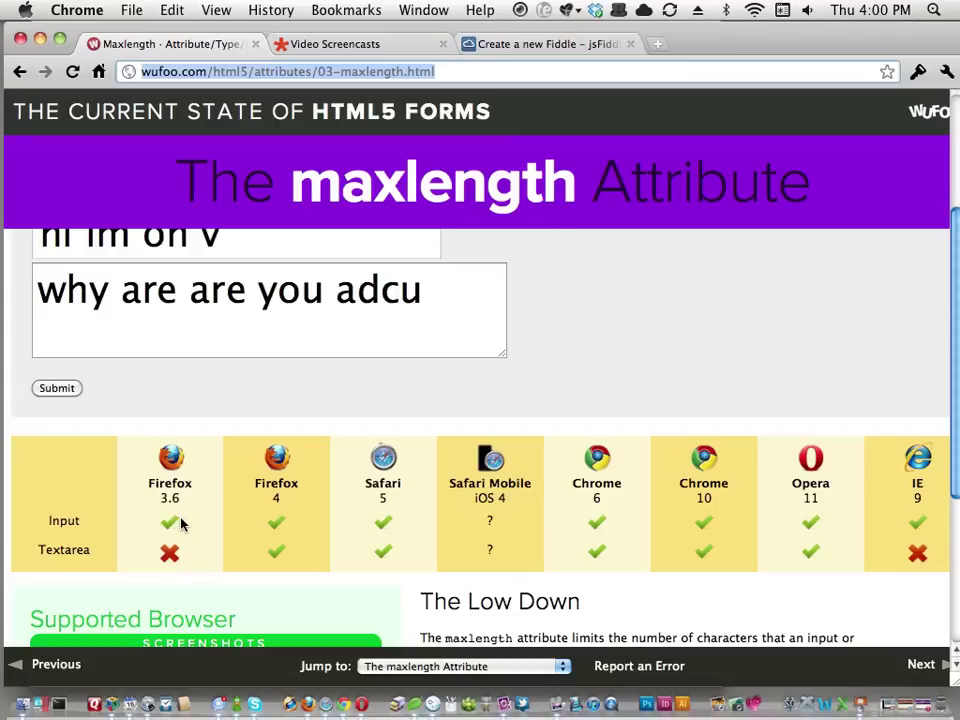
scroll(326, 557, "down", 2)
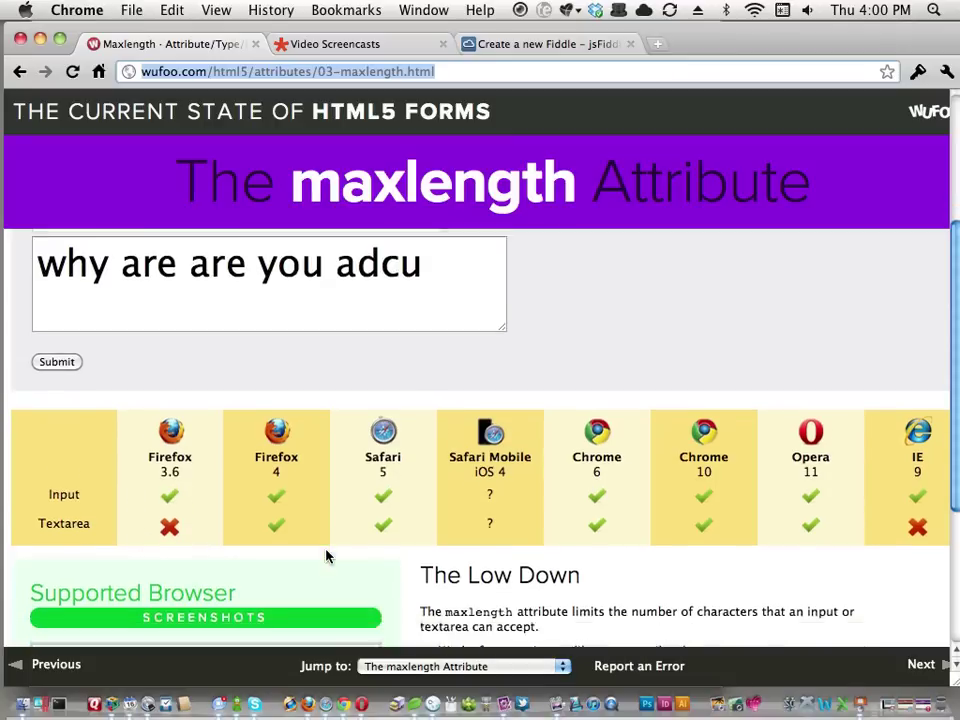
scroll(326, 557, "down", 5)
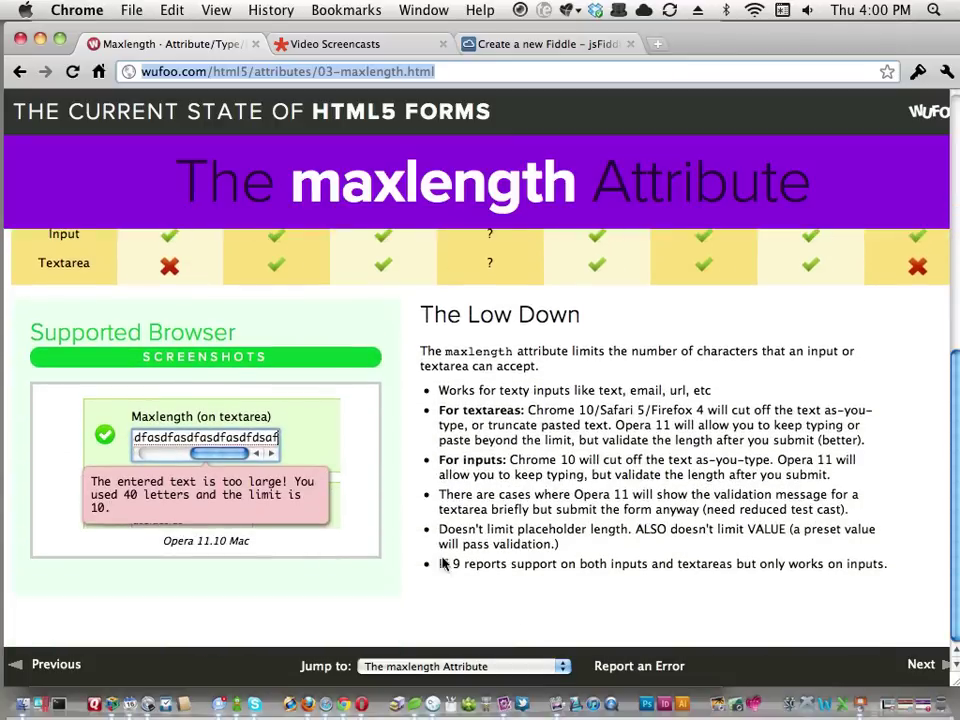
- Go to the min, max, and step attributes page, and raise the live demo's number to 100 before lowering it to 0
left_click(810, 662)
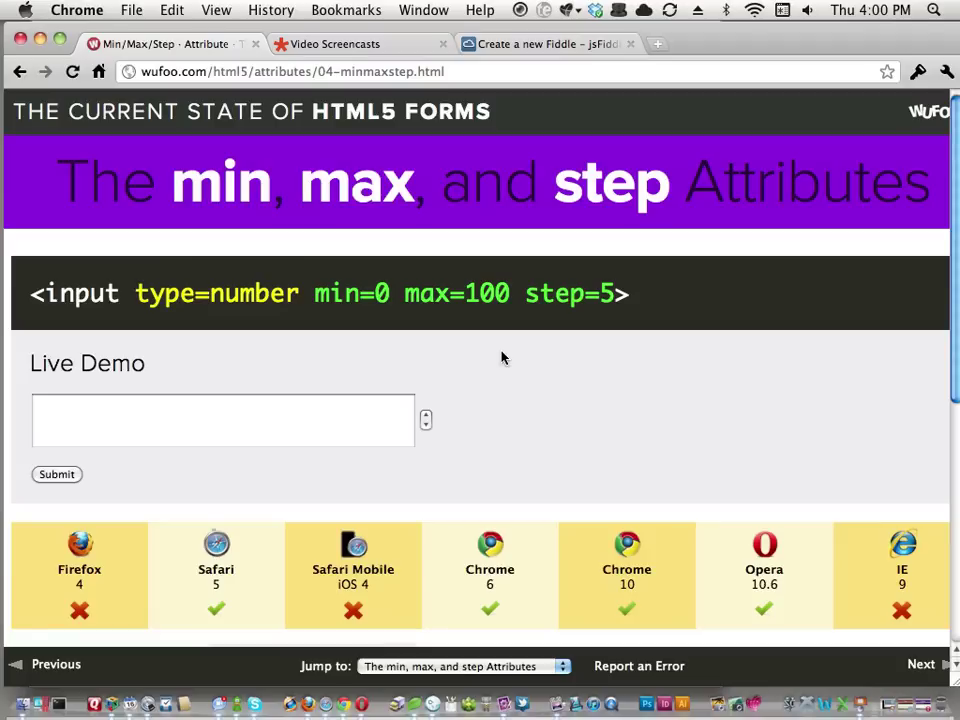
left_click(265, 403)
type("20")
scroll(263, 404, "up", 10)
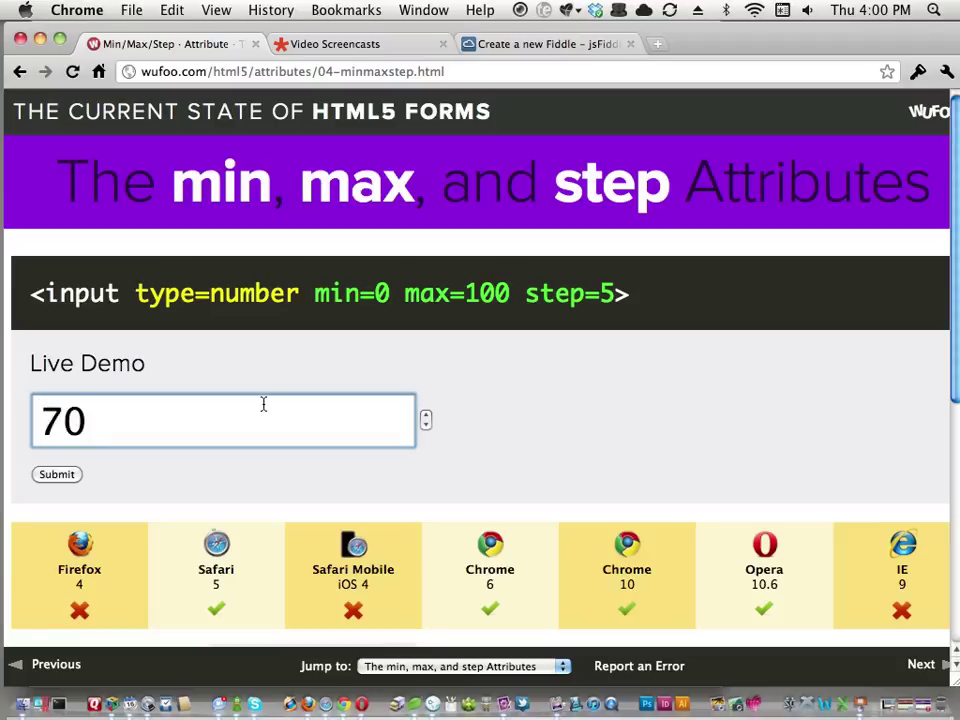
scroll(263, 404, "up", 6)
scroll(263, 404, "down", 1)
scroll(263, 404, "up", 1)
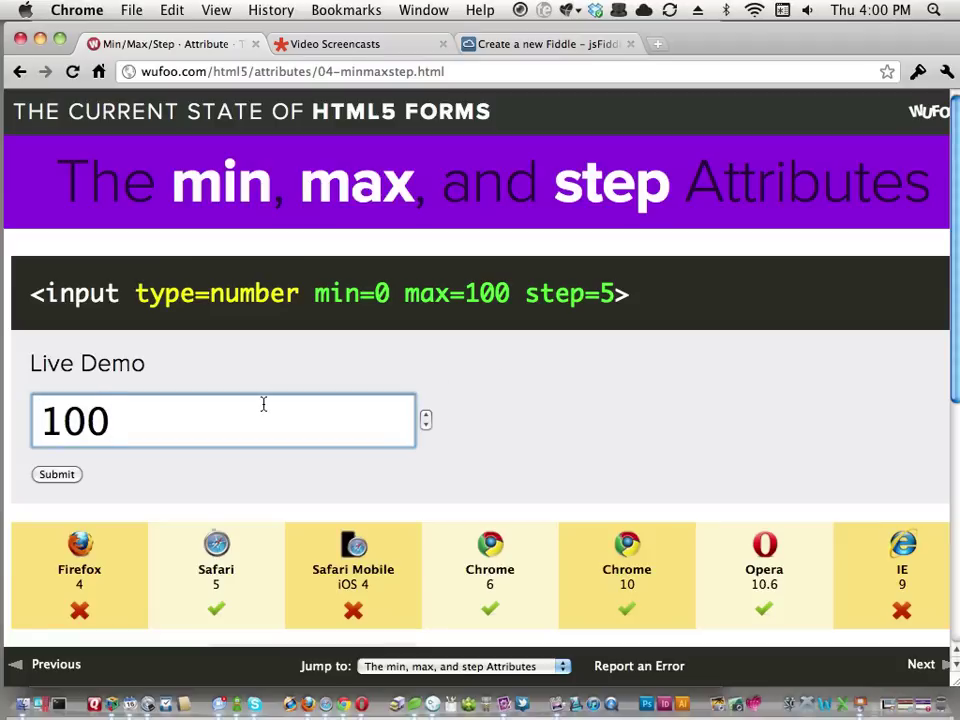
scroll(263, 404, "down", 20)
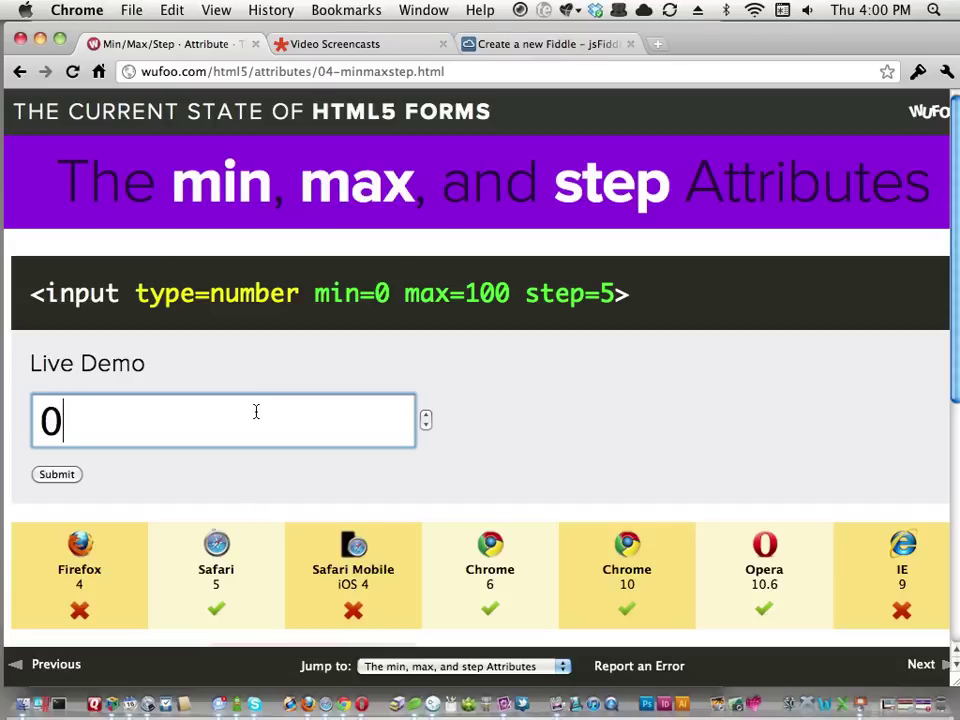
- Step the live demo's number up and down in increments of 5, ending at 25
left_click(426, 425)
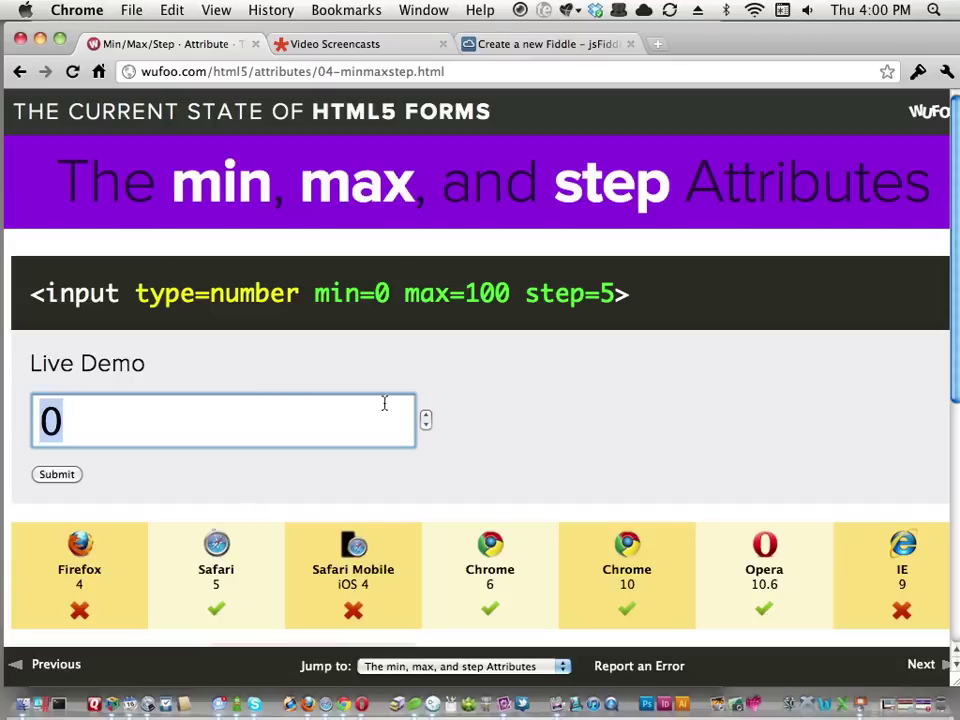
scroll(424, 416, "up", 6)
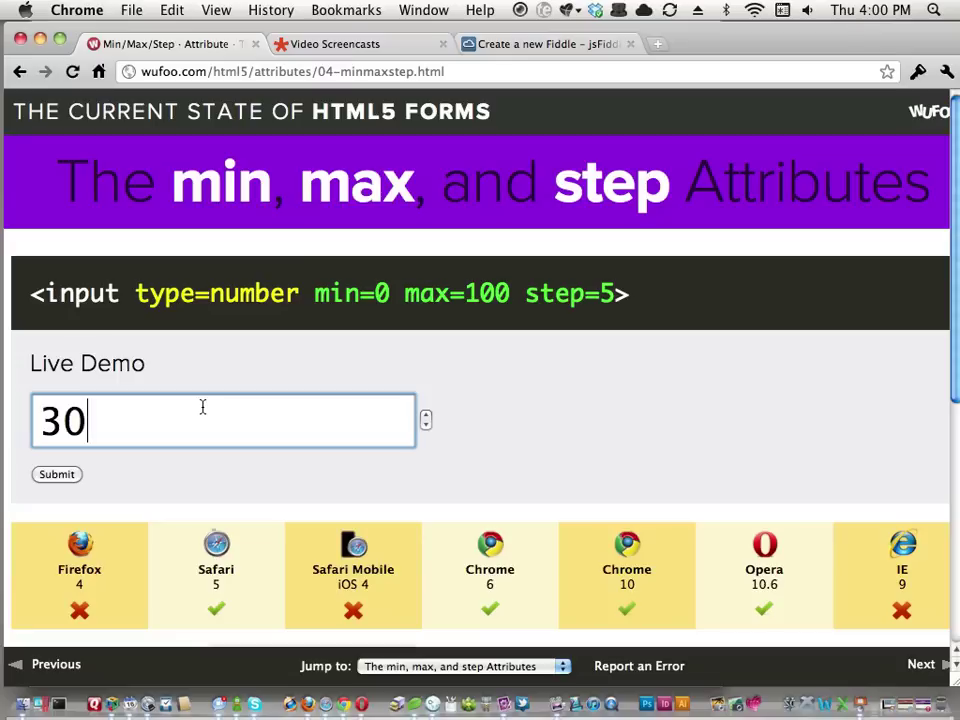
key("Up")
key("Down")
key("Up")
key("Down")
key("Down")
key("Down")
key("Down")
key("Down")
key("Up")
key("Up")
key("Up")
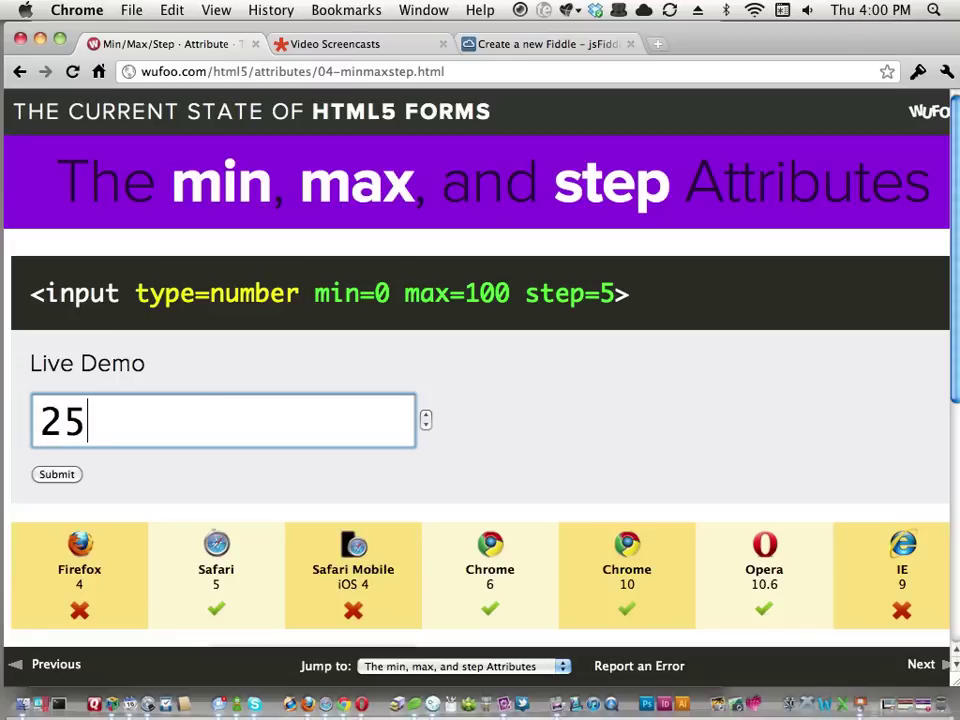
- Highlight the step=5 code, enter 4 in the live demo's number field, and submit the form
left_click_drag(616, 294, 573, 299)
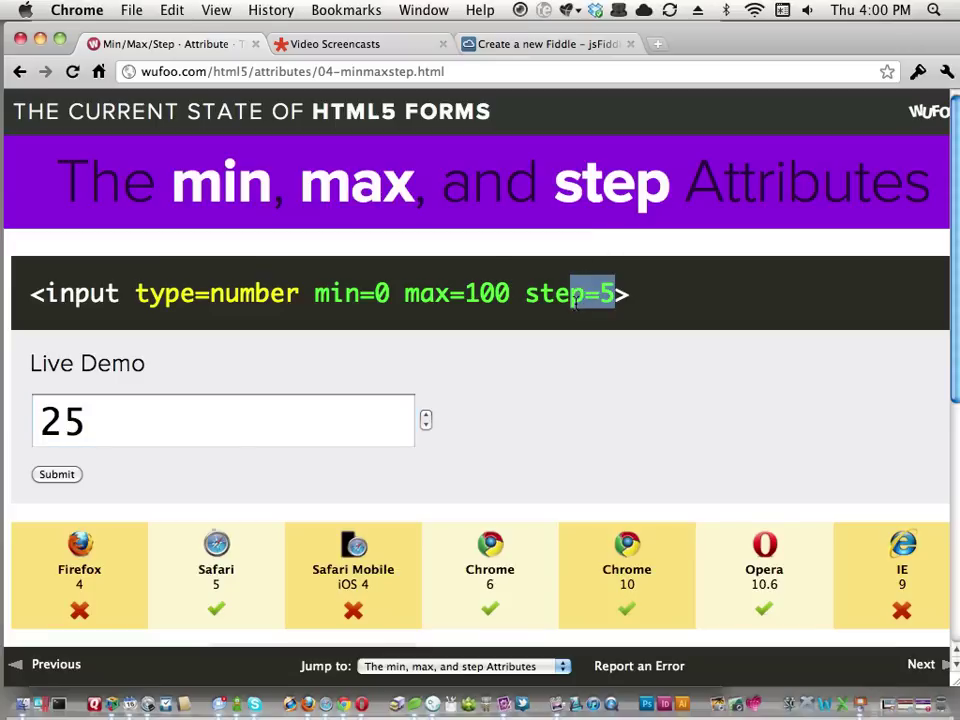
left_click(574, 299)
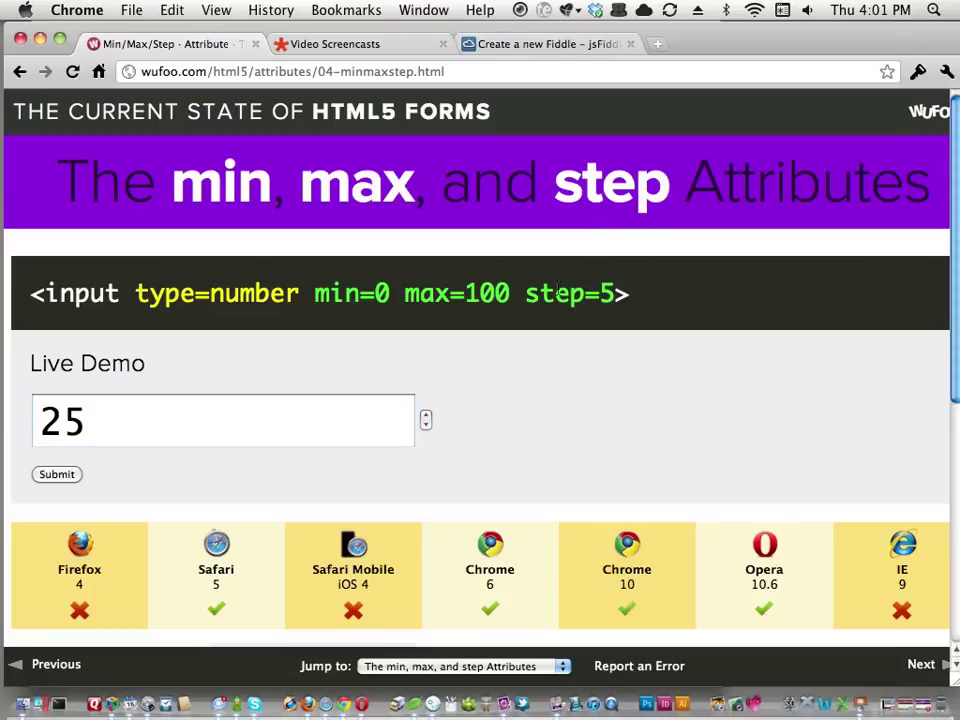
key("Tab")
type("4")
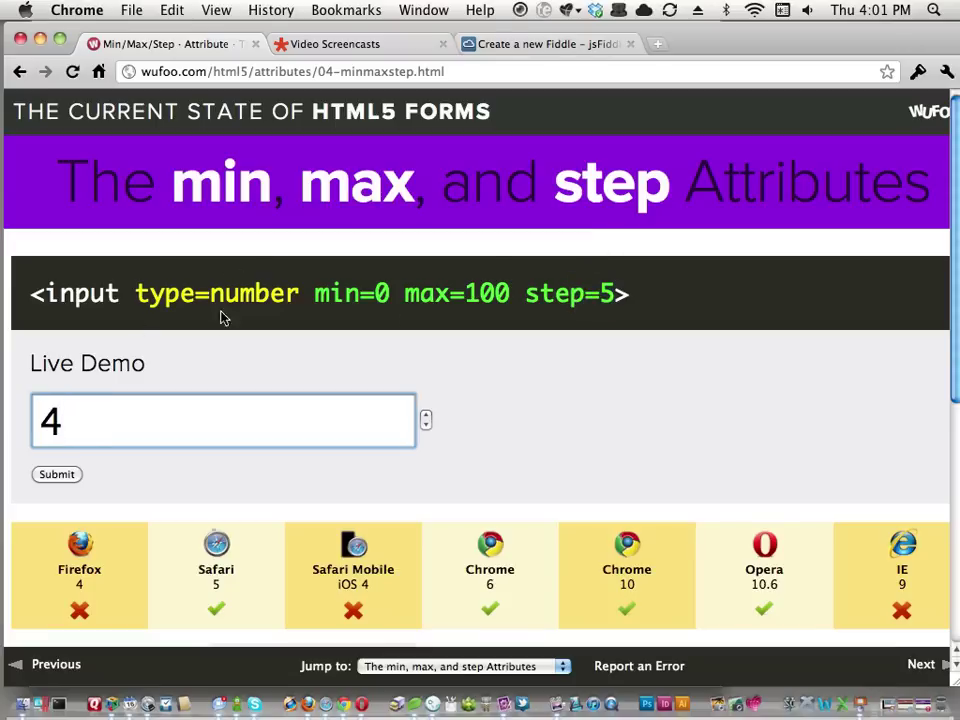
left_click(62, 475)
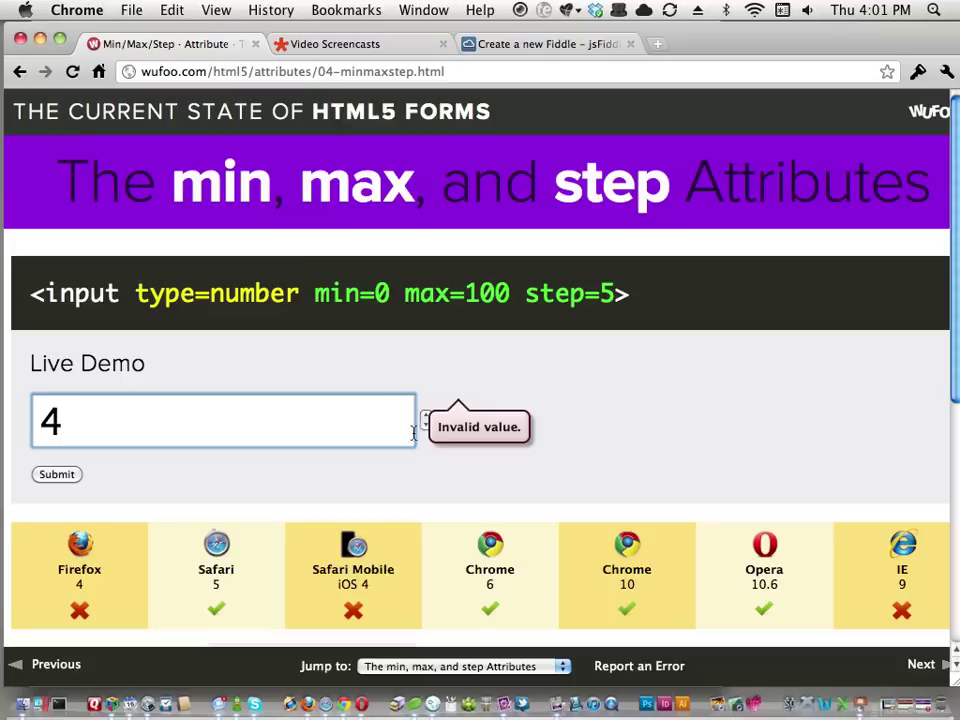
left_click(86, 478)
left_click(80, 476)
left_click(56, 472)
- Inspect the live demo's number field, reduce its CSS font-size, and close the developer tools
right_click(110, 408)
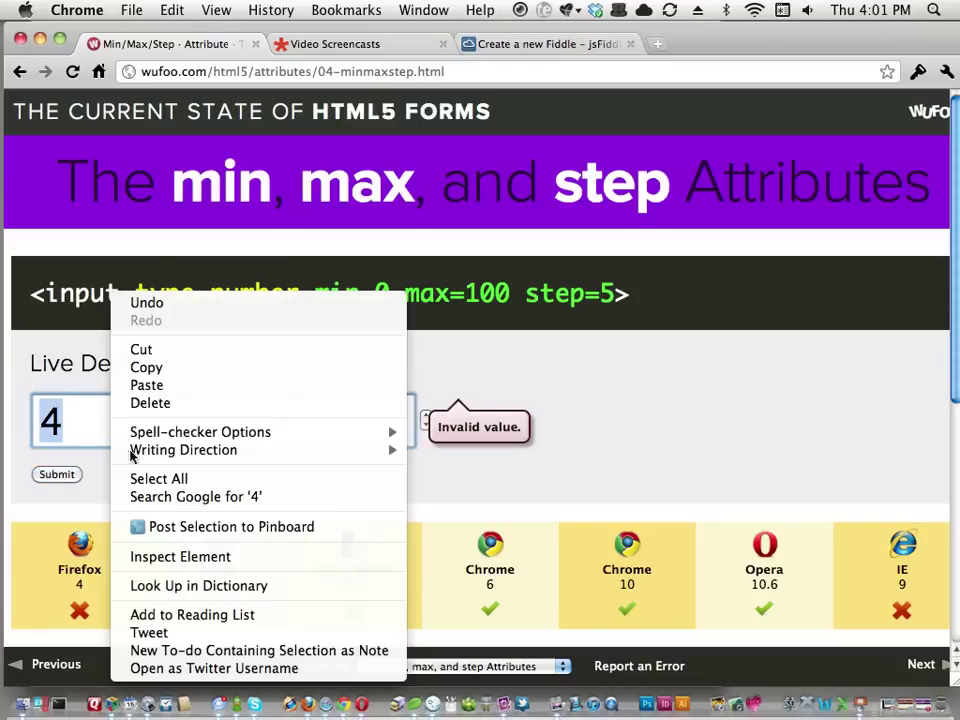
left_click(199, 556)
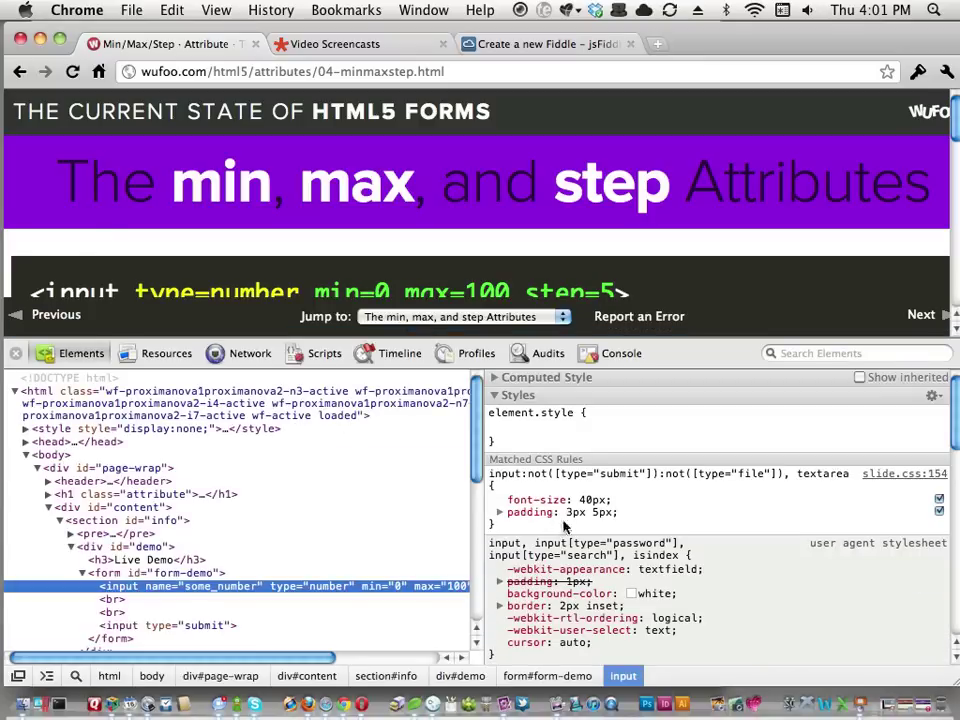
left_click(595, 503)
left_click(595, 503)
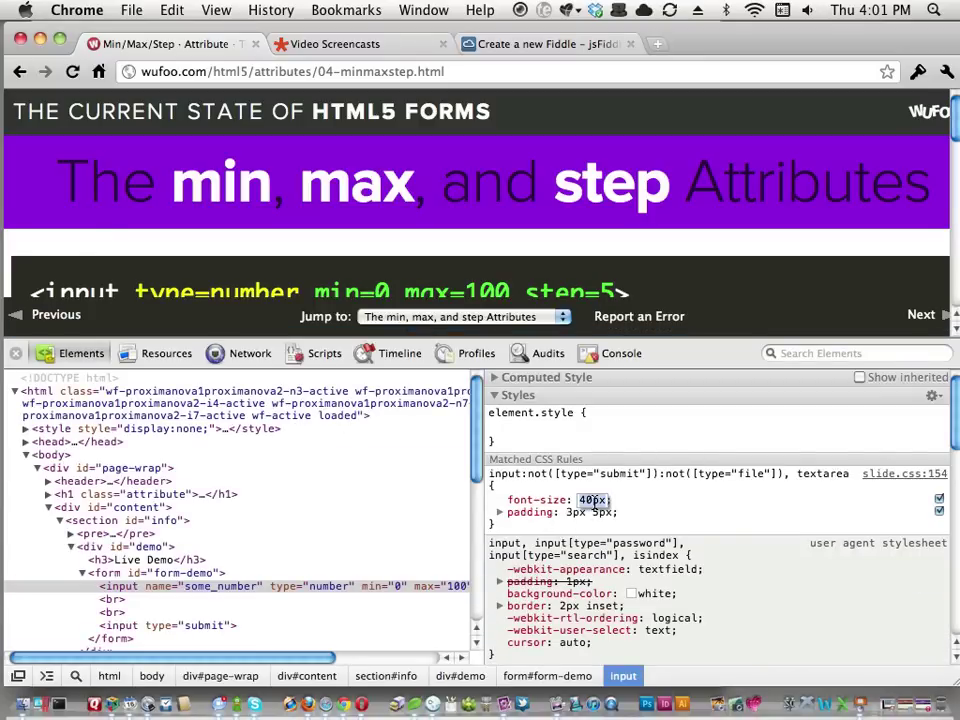
key("Down")
key("Down")
key("Down")
left_click(16, 353)
- Resubmit the live demo form with the value 4, and replace the number with 35
left_click(60, 306)
left_click(61, 313)
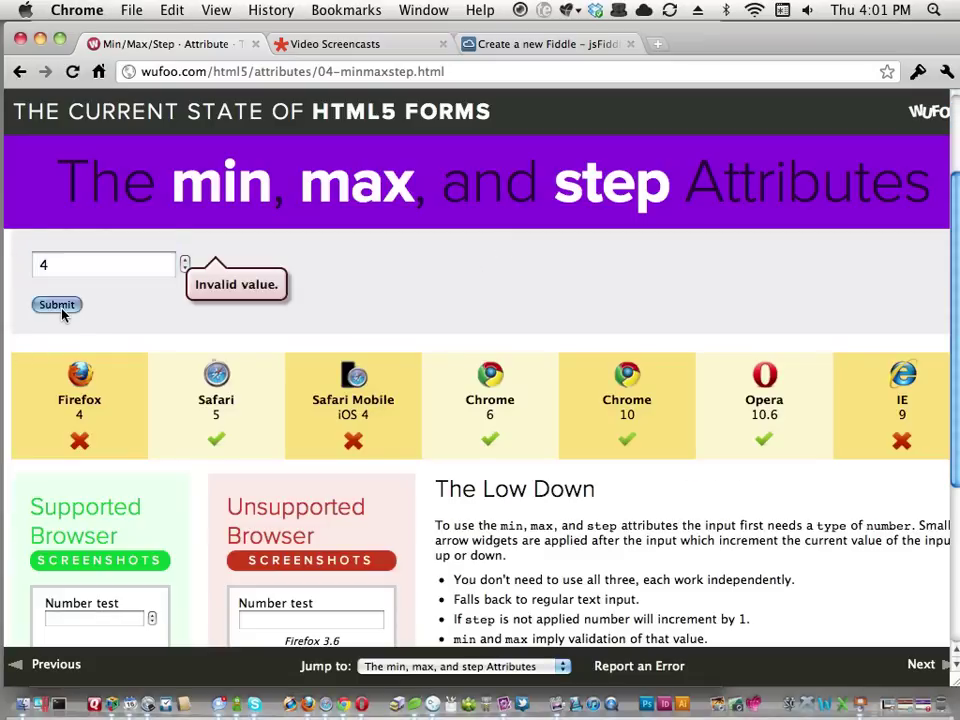
scroll(313, 317, "up", 3)
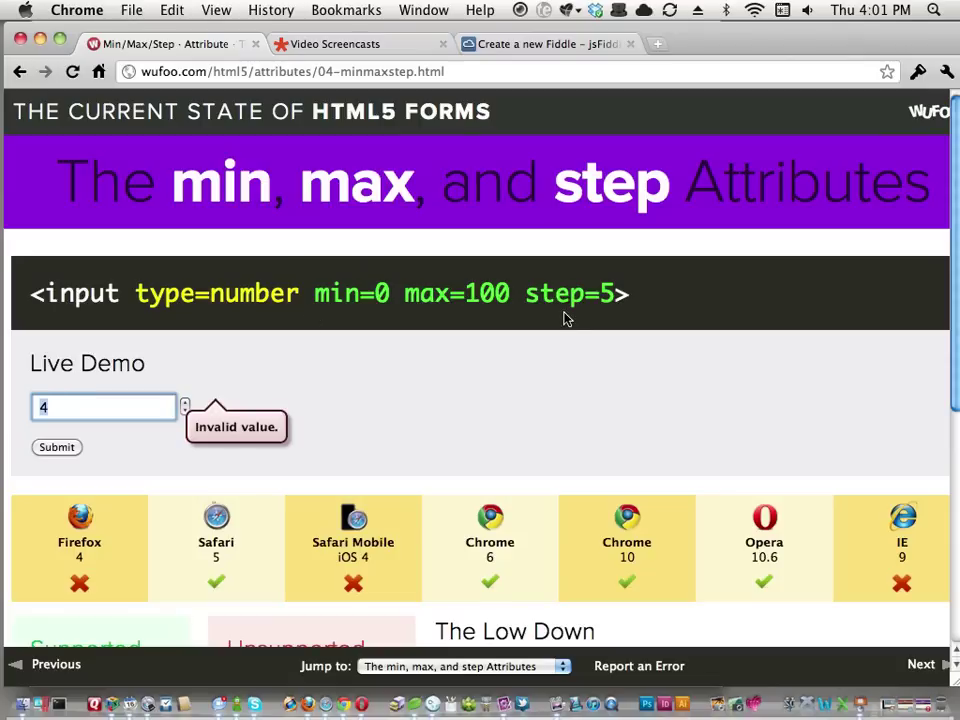
type("35")
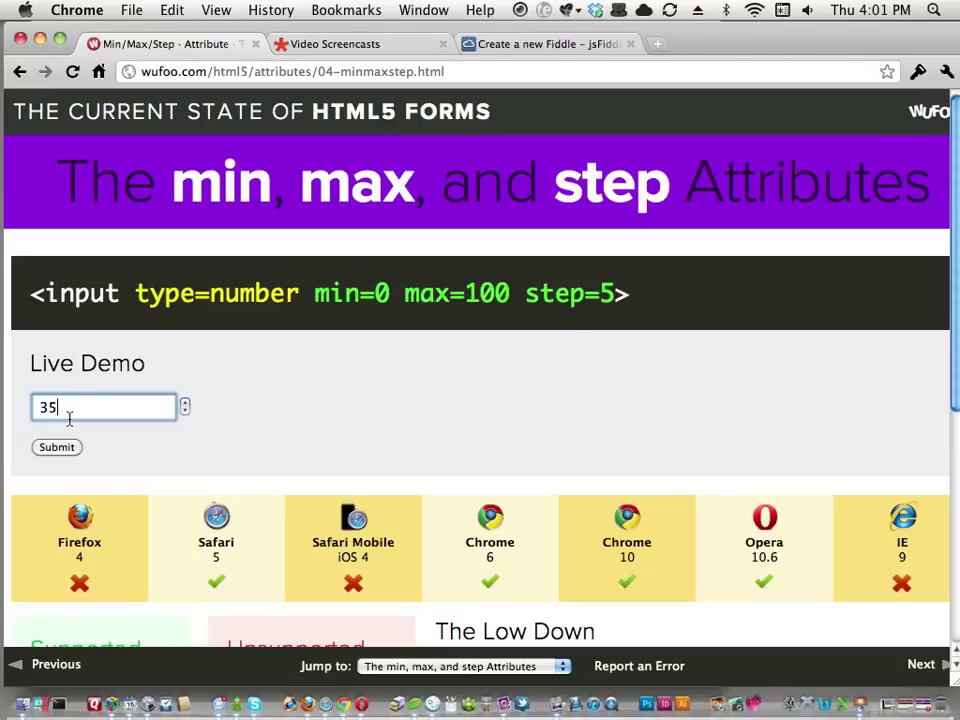
- Review the usage notes below the min, max and step demo, and raise the live demo's number to 40
scroll(547, 440, "down", 7)
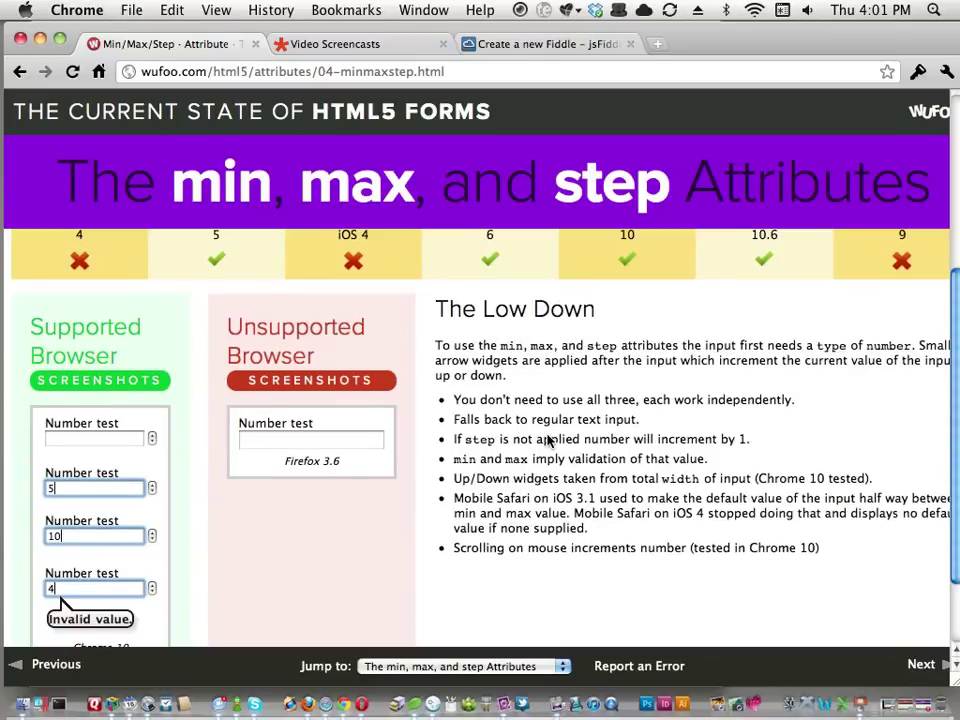
scroll(547, 440, "up", 6)
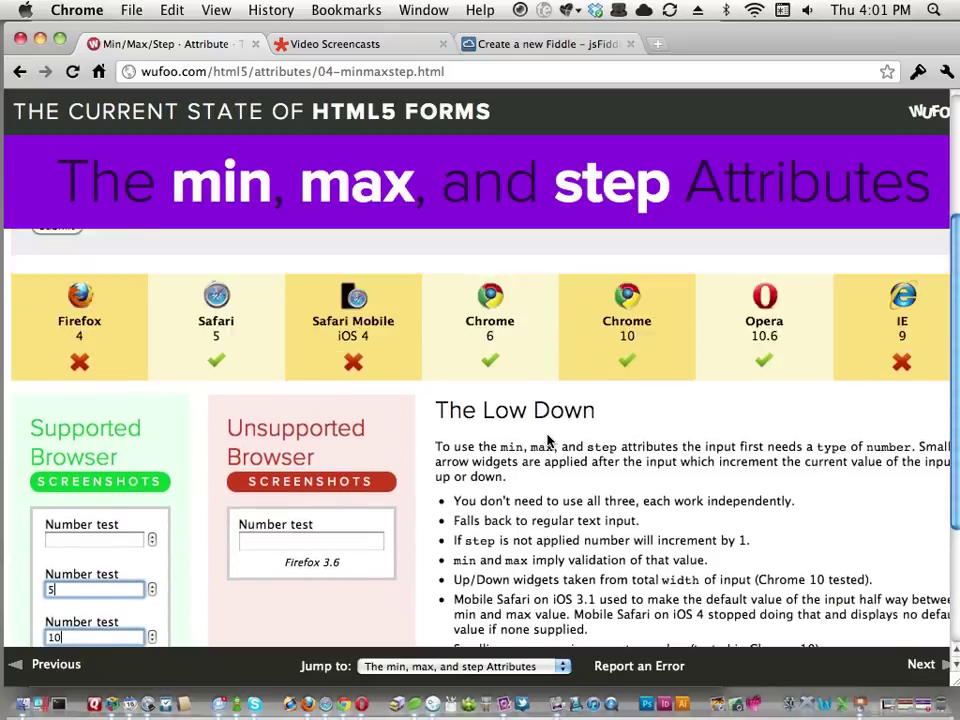
scroll(114, 364, "up", 1)
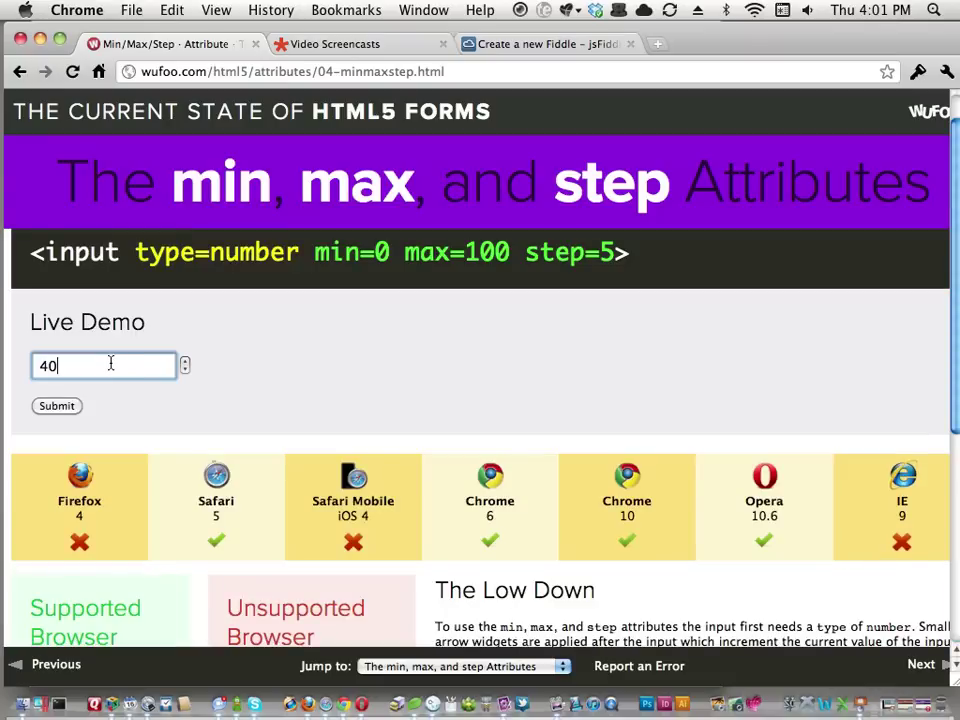
scroll(111, 363, "up", 5)
scroll(589, 489, "down", 7)
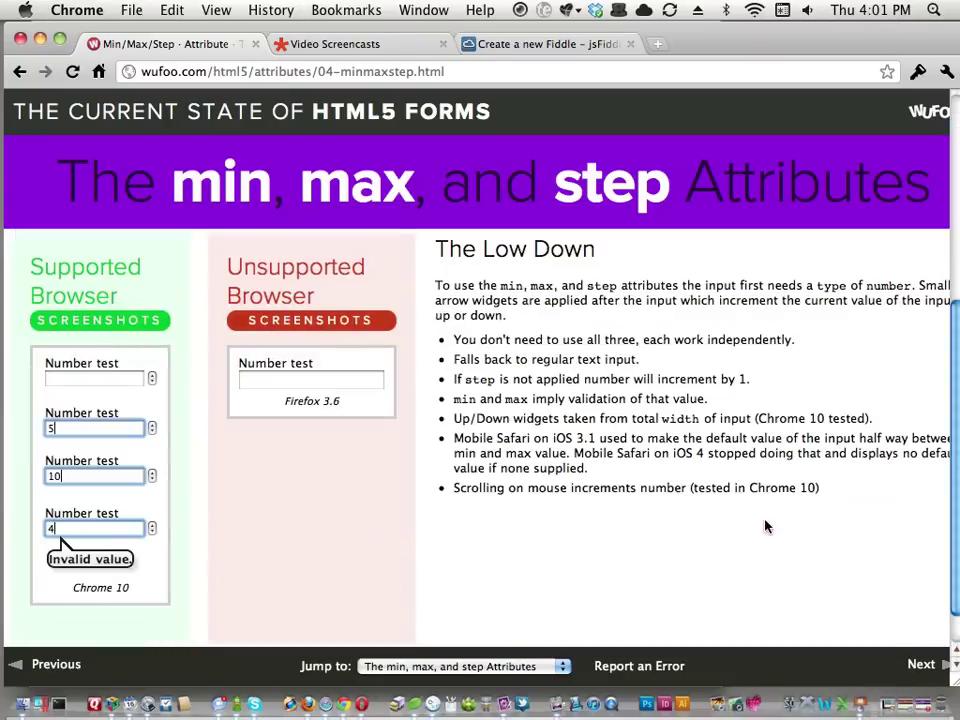
- Open the list attribute page and highlight the datalist block, the input line and its list attribute in the code sample
left_click(918, 665)
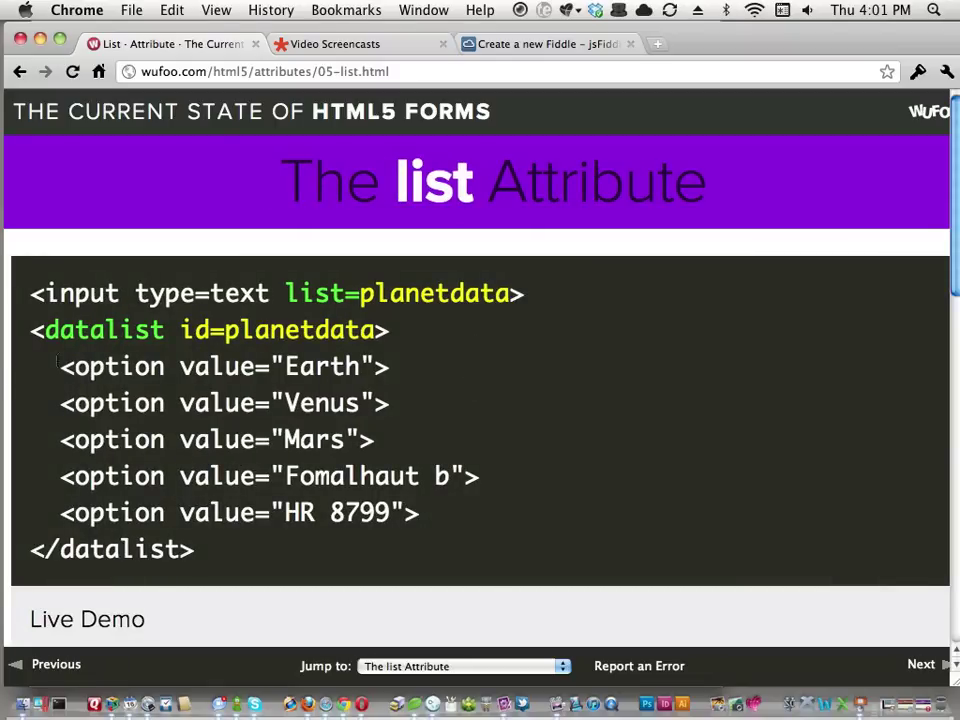
left_click_drag(35, 331, 214, 570)
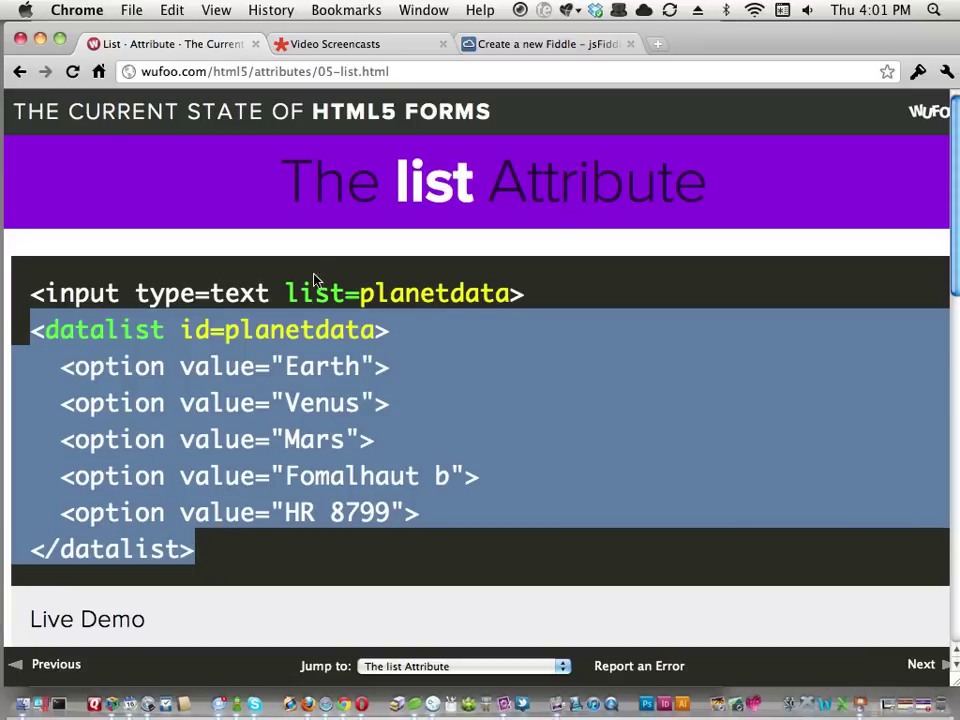
left_click(307, 330)
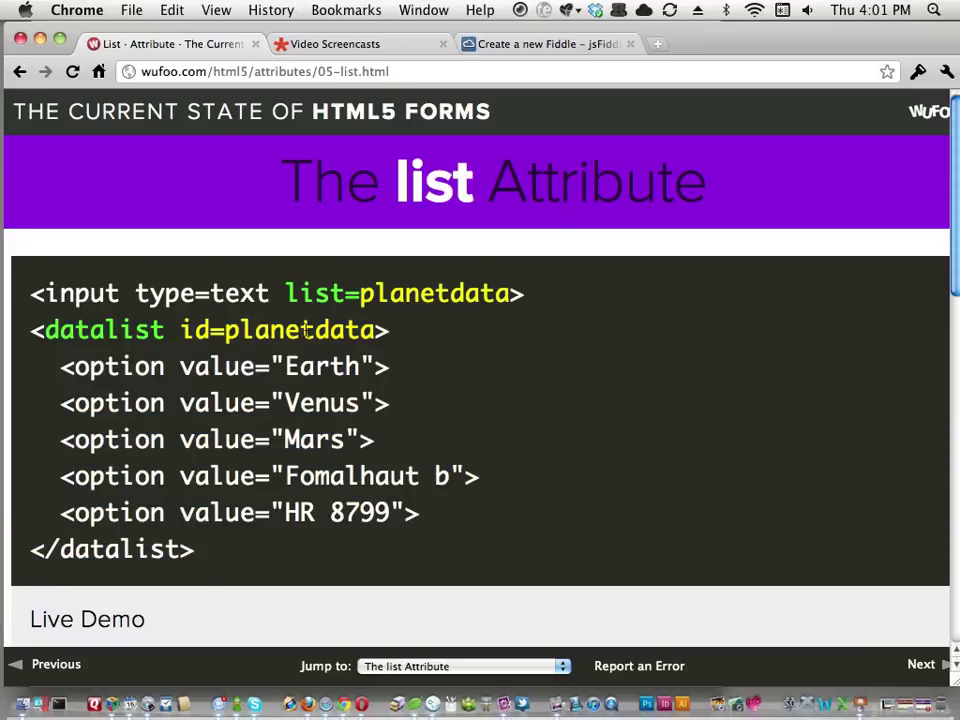
double_click(307, 330)
triple_click(435, 293)
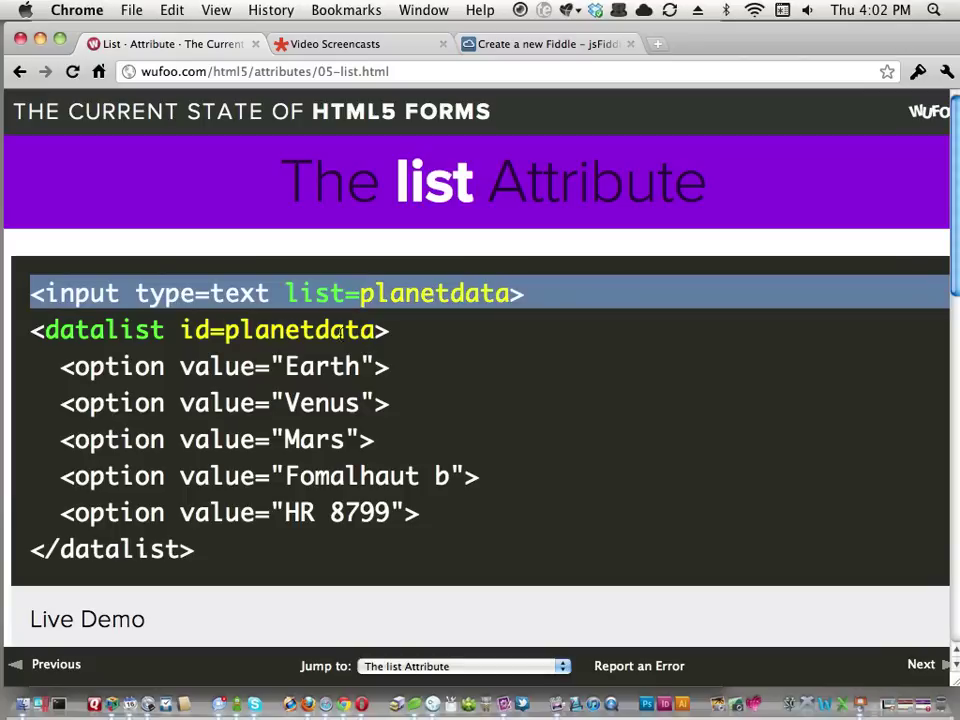
left_click(313, 300)
left_click_drag(288, 293, 361, 294)
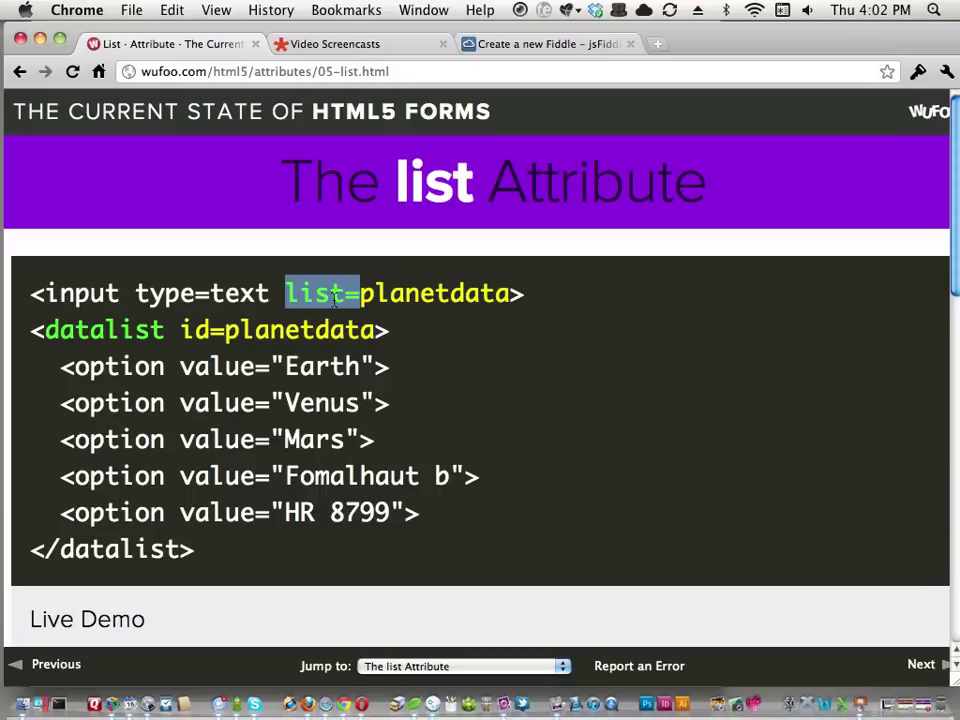
left_click(386, 313)
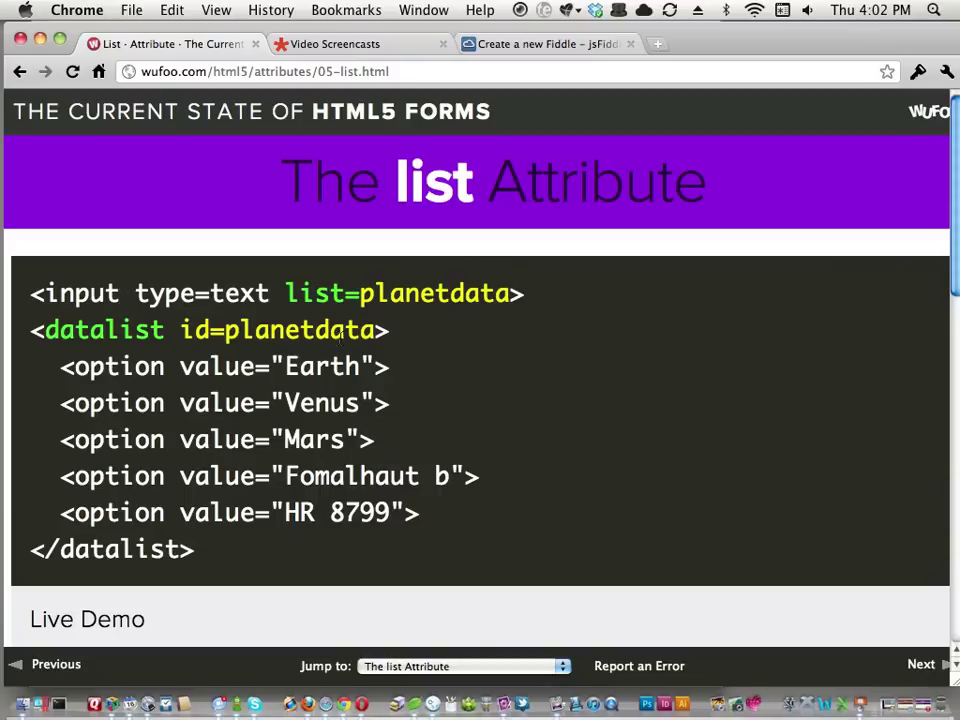
- Enter Earth in the list attribute's live demo field and bring the browser support row into view
scroll(339, 330, "down", 5)
scroll(313, 375, "up", 5)
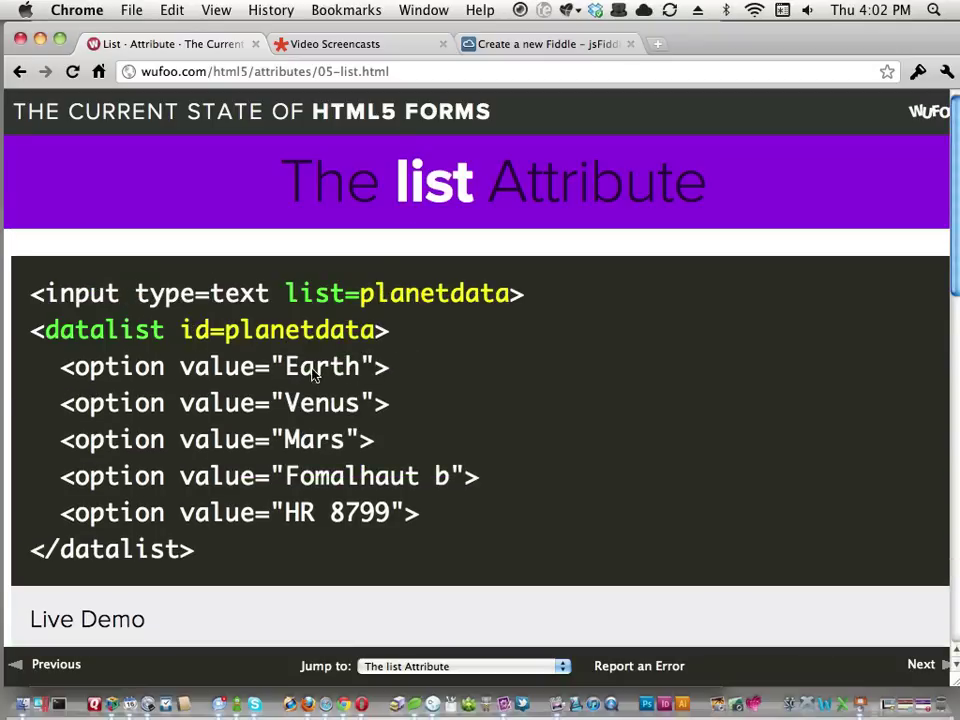
scroll(316, 478, "down", 3)
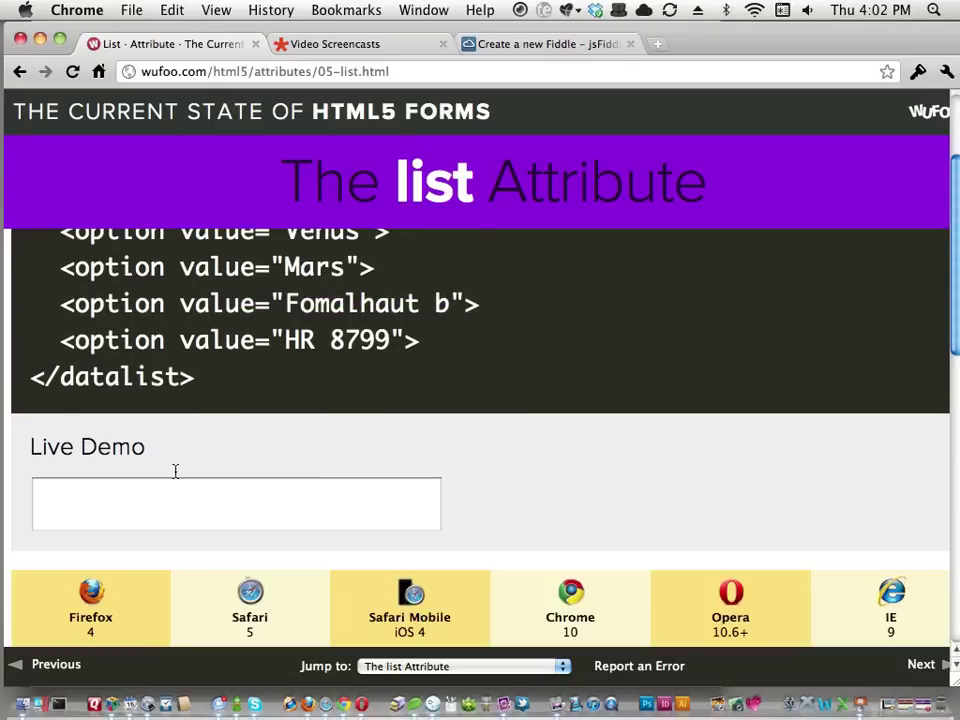
left_click(154, 514)
type("ea")
key("BackSpace")
key("BackSpace")
type("Earth")
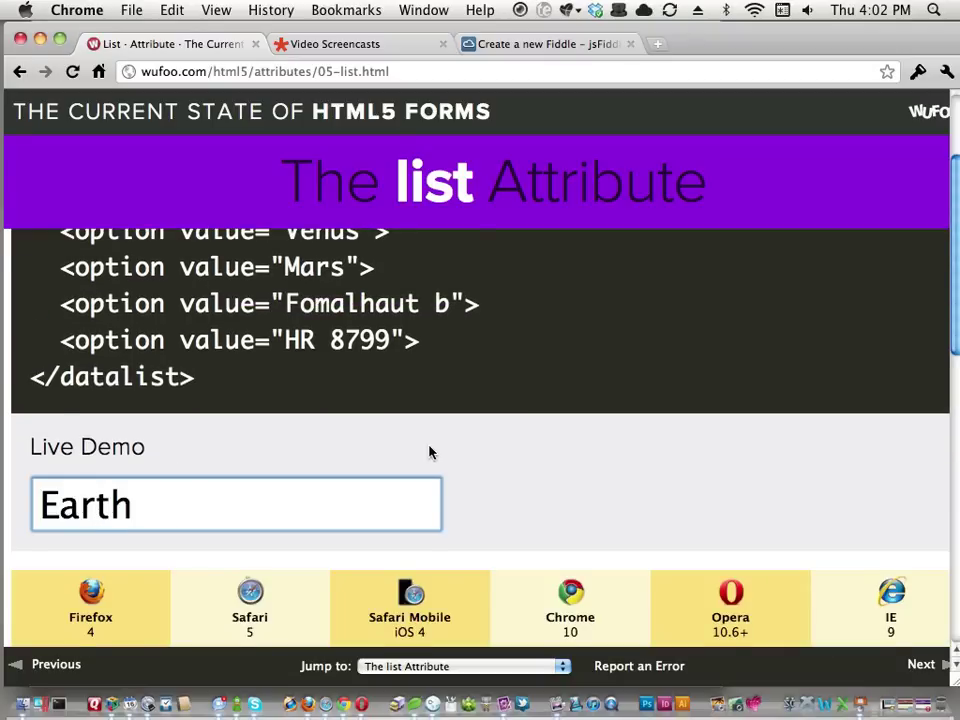
scroll(429, 450, "down", 2)
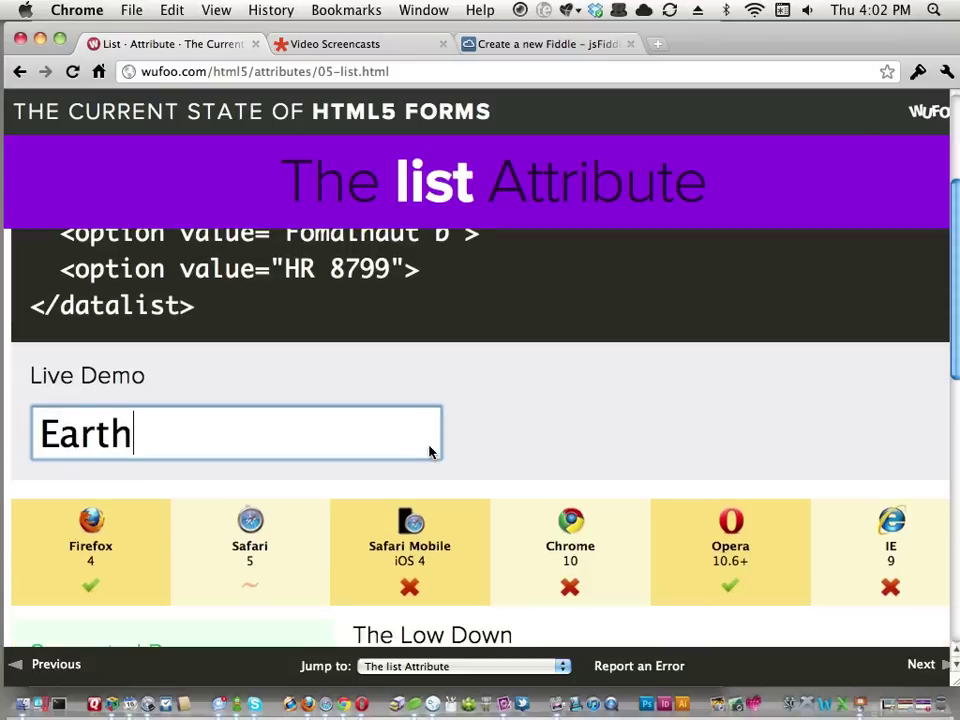
- Copy the list attribute page's address, switch to Firefox, and load that address there
left_click(317, 71)
key("super+c")
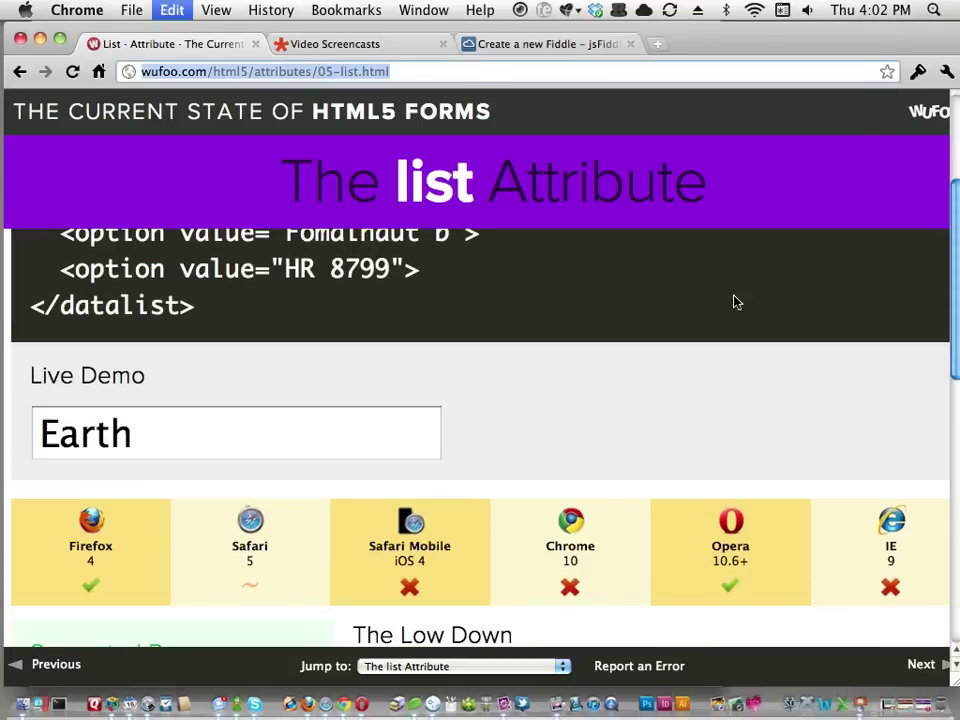
left_click(306, 704)
left_click(231, 84)
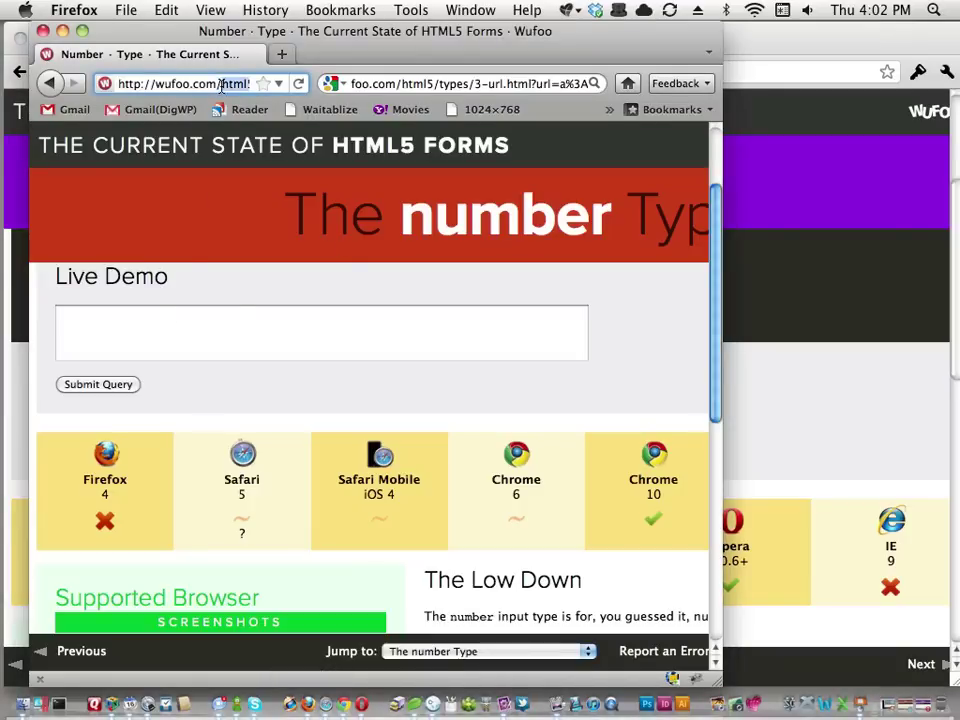
key("super+v")
key("Return")
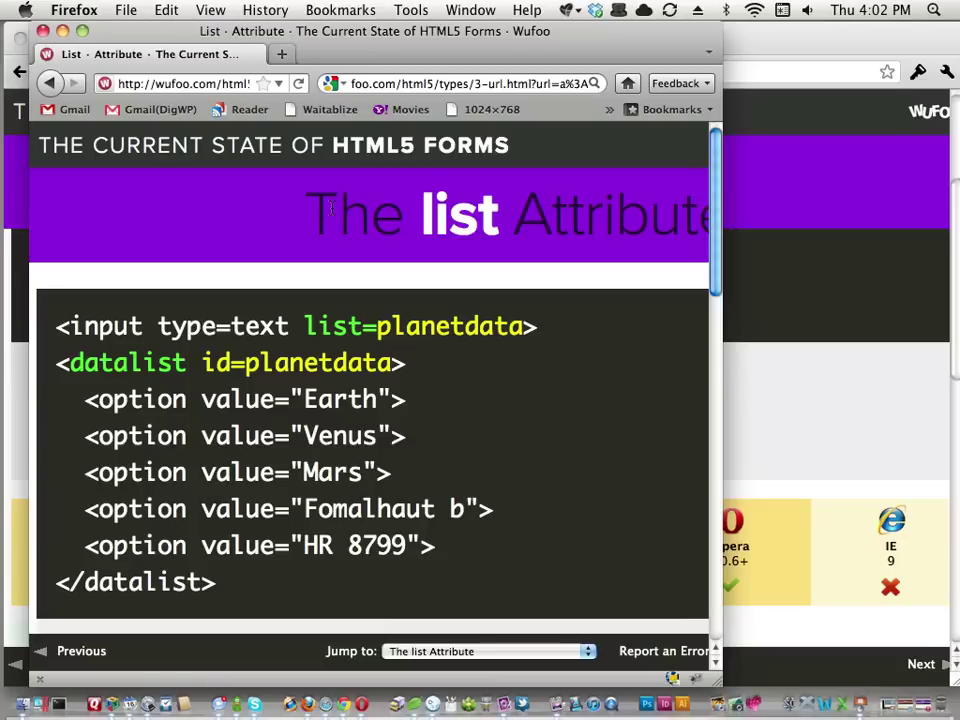
- Try E in the list live demo field to filter the suggestions, and clear it to show the full list
scroll(495, 380, "down", 1)
scroll(495, 380, "down", 2)
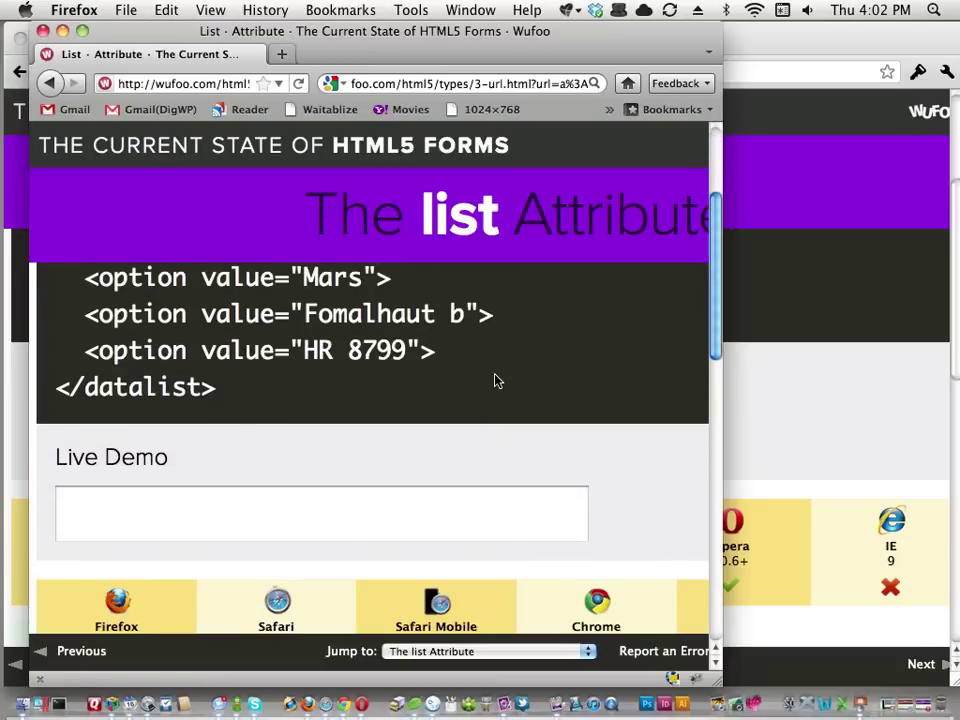
left_click(228, 546)
type("E")
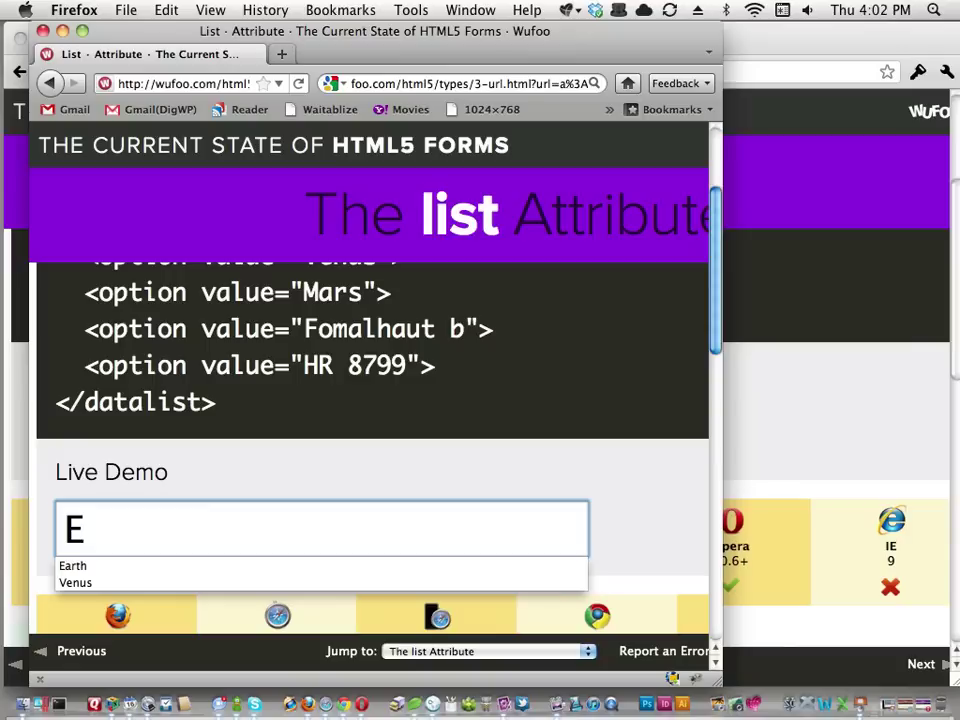
key("BackSpace")
left_click(227, 519)
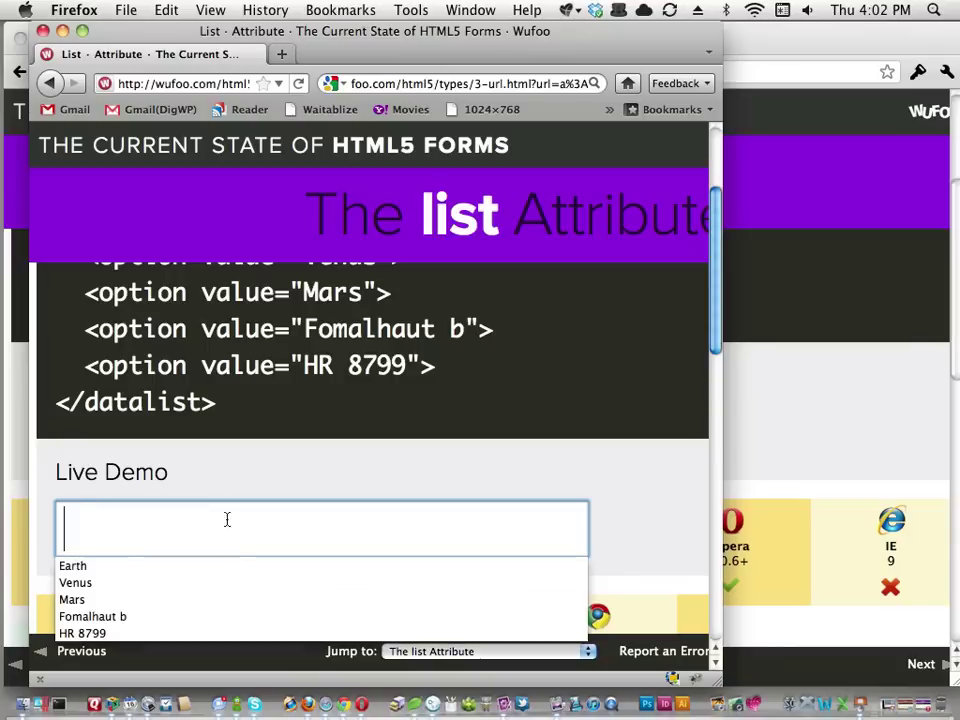
- Reopen the live demo field's suggestion list and choose Earth
left_click(253, 474)
left_click(109, 542)
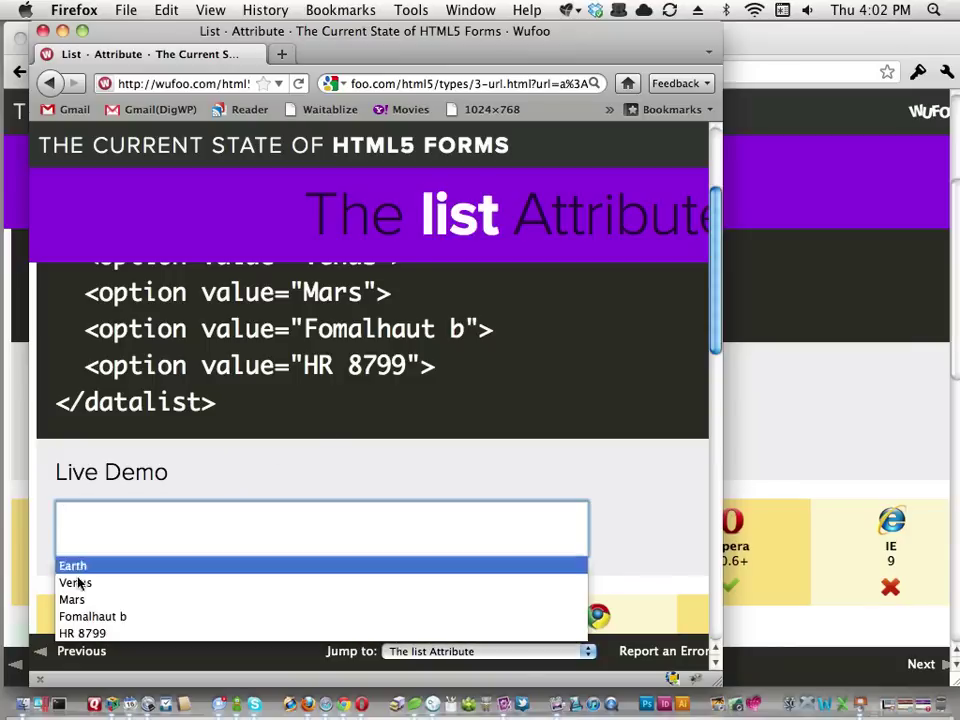
left_click(169, 476)
left_click(105, 531)
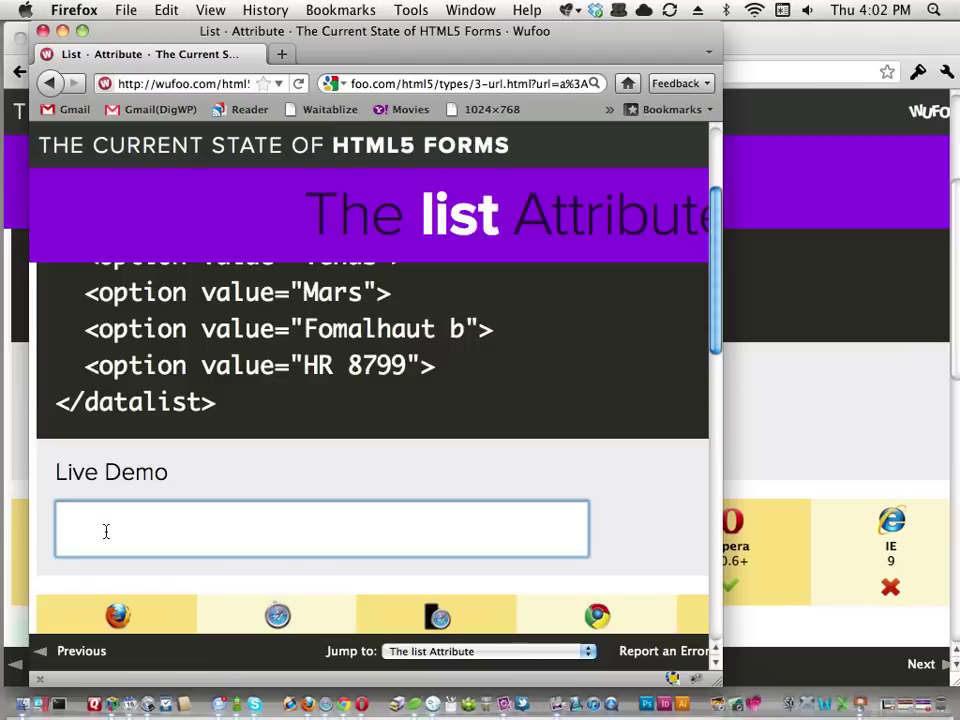
left_click(105, 531)
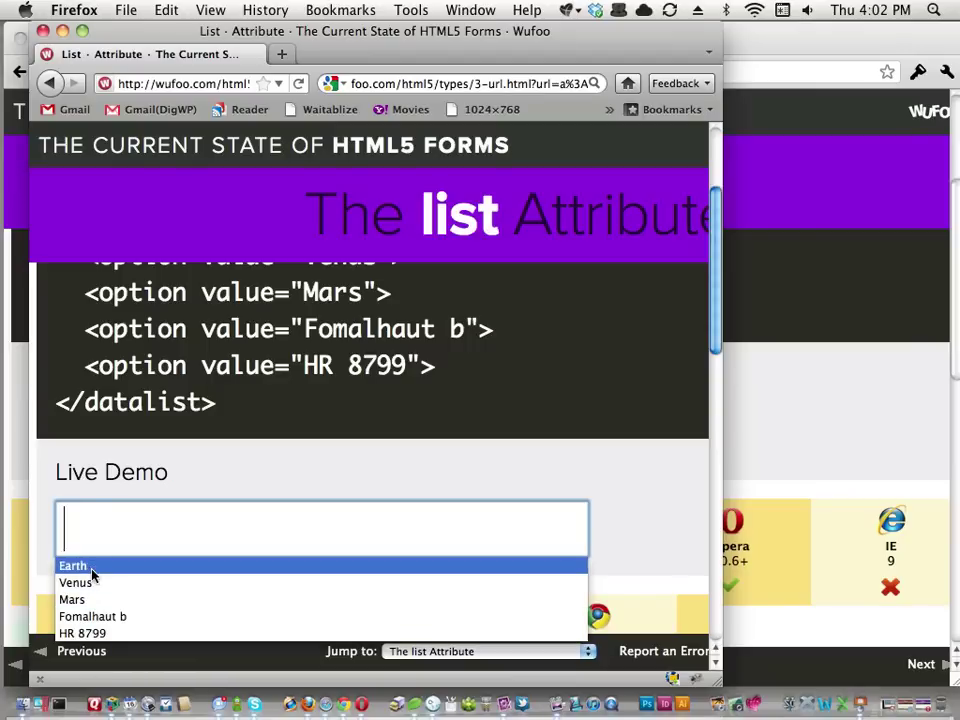
left_click(89, 568)
- Replace Earth in the live demo field with the arbitrary text alkjdlfkajd, and select that text
double_click(165, 544)
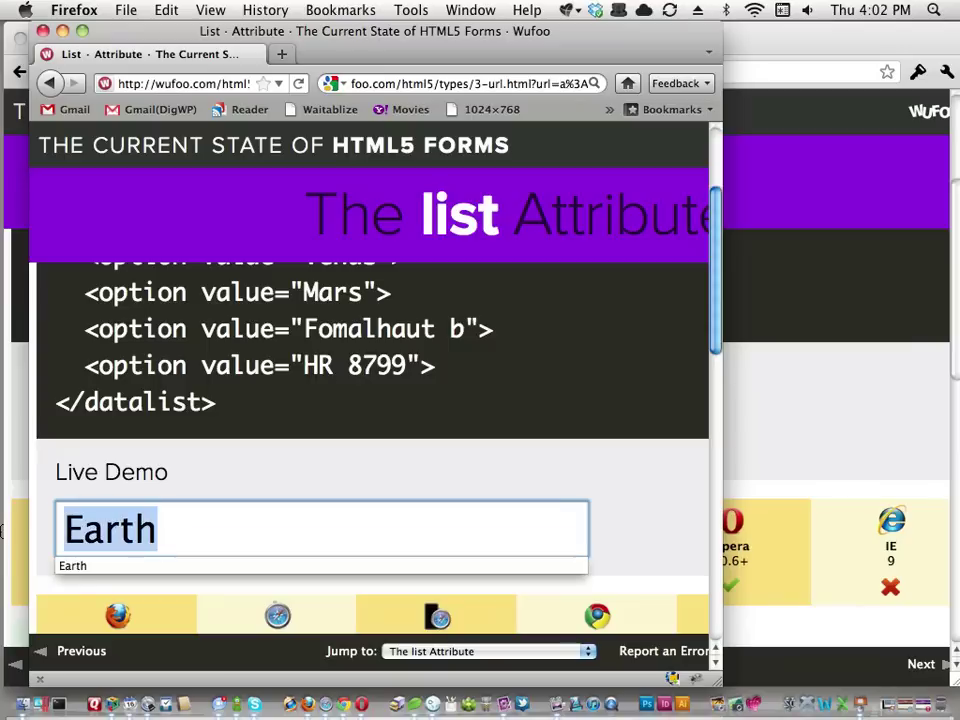
key("BackSpace")
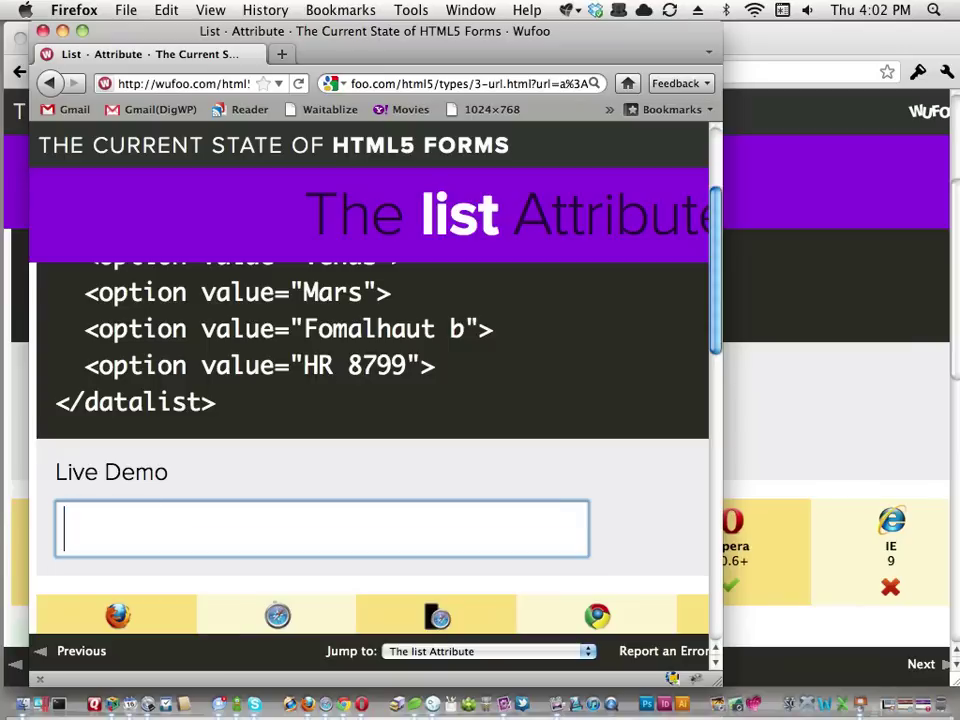
type("alkjdlfkajd")
scroll(466, 478, "down", 1)
scroll(466, 478, "down", 1)
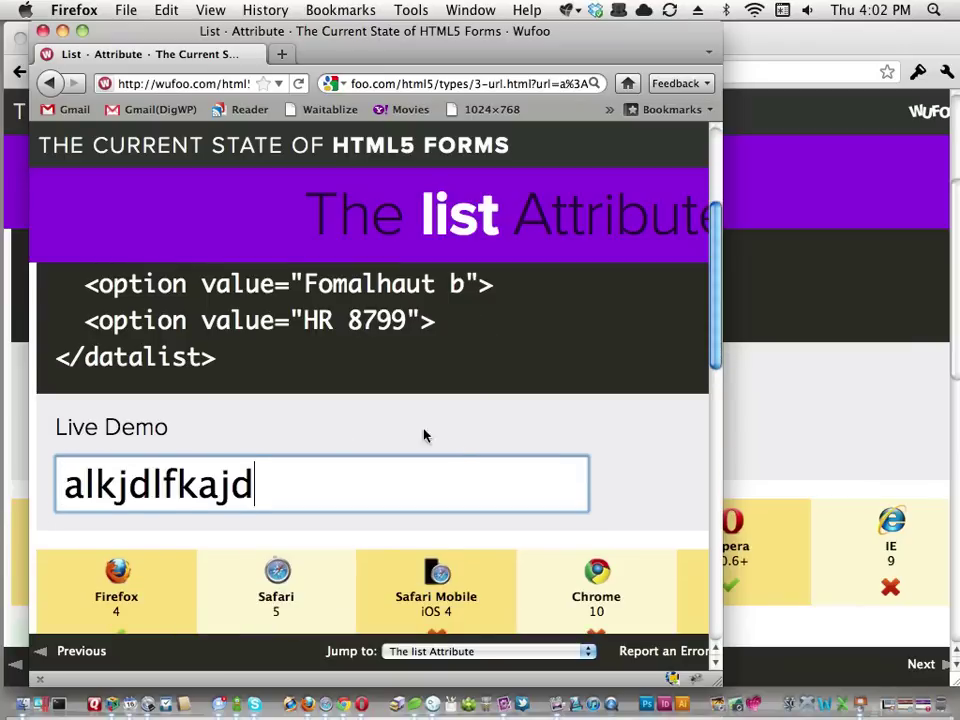
left_click_drag(243, 462, 0, 482)
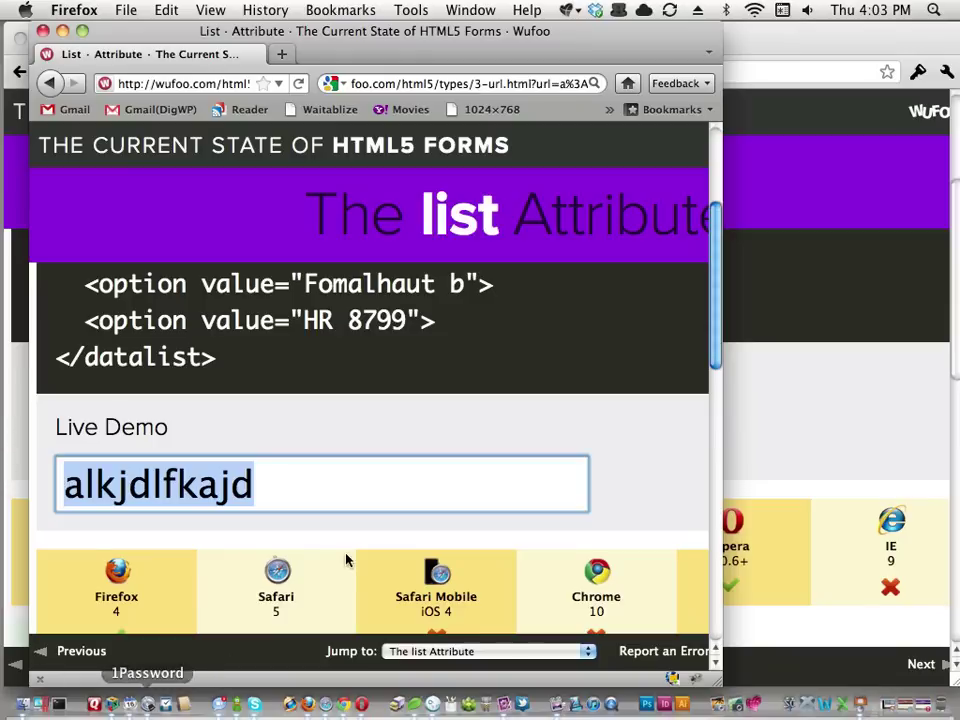
- Highlight the option lines of the planetdata datalist code, and reselect the custom text in the live demo field
scroll(429, 497, "up", 3)
left_click_drag(186, 419, 141, 313)
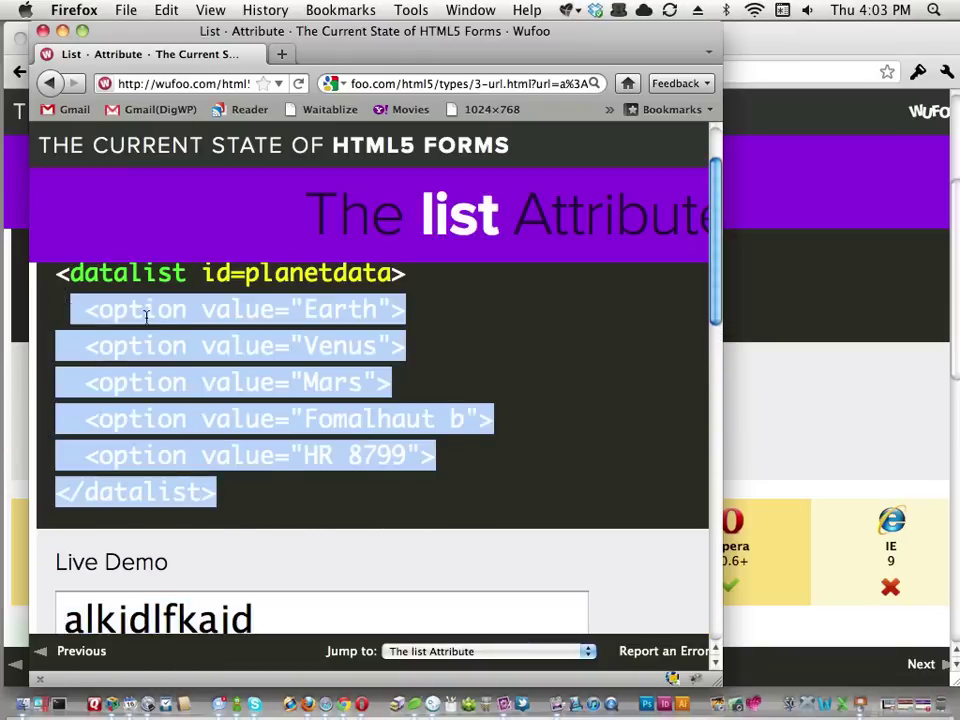
left_click(146, 309)
scroll(300, 450, "down", 3)
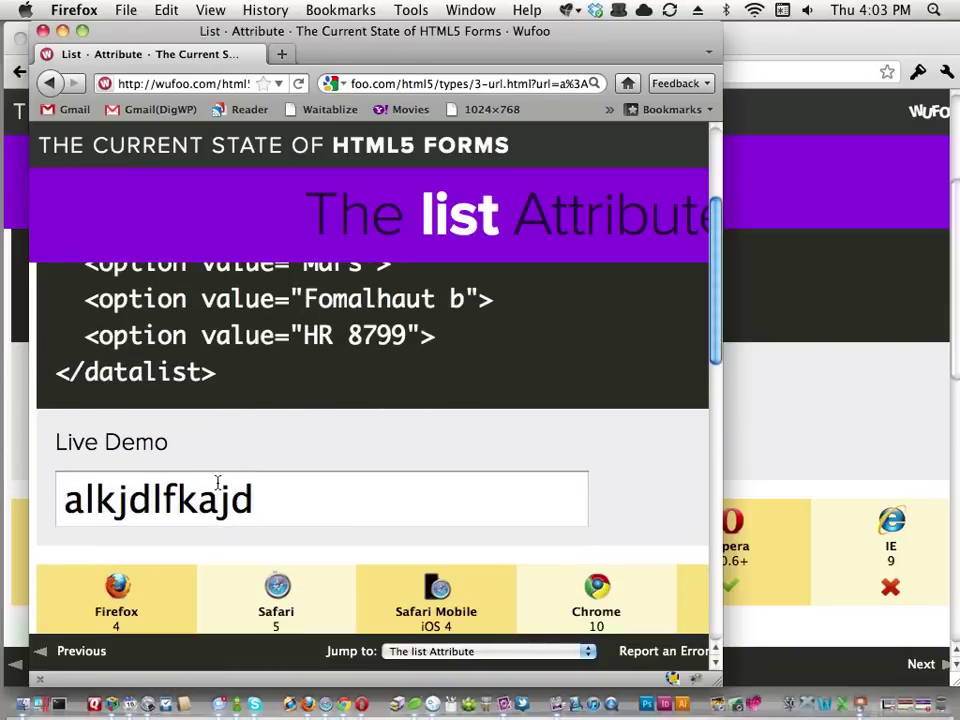
double_click(217, 483)
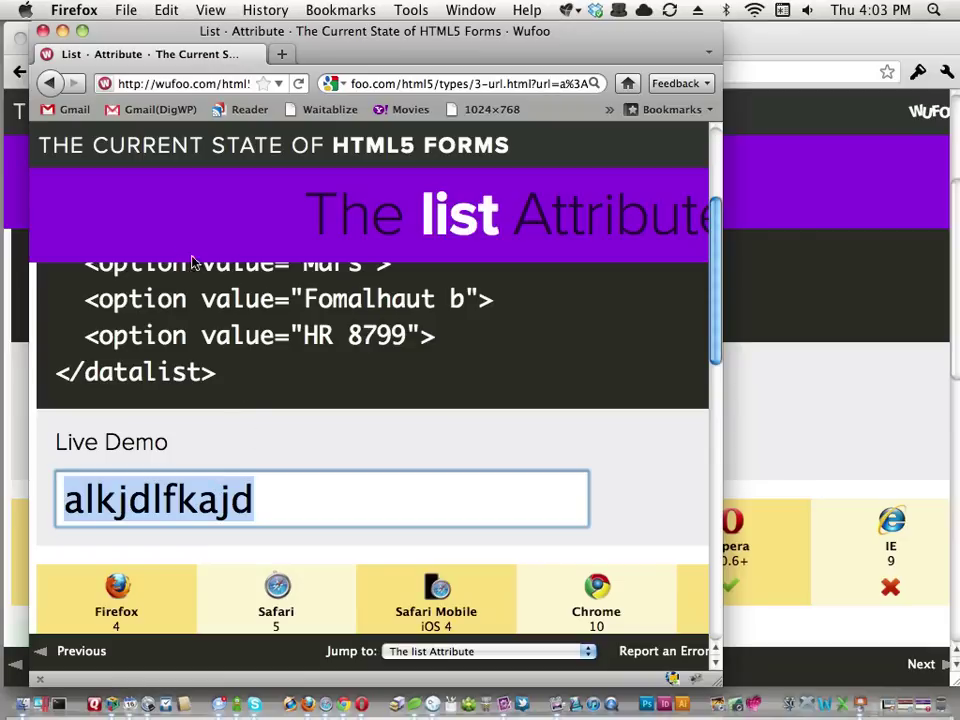
- Minimize the Firefox window, switch to Chrome, and open the autocomplete attribute page at its browser support and usage notes
left_click(61, 35)
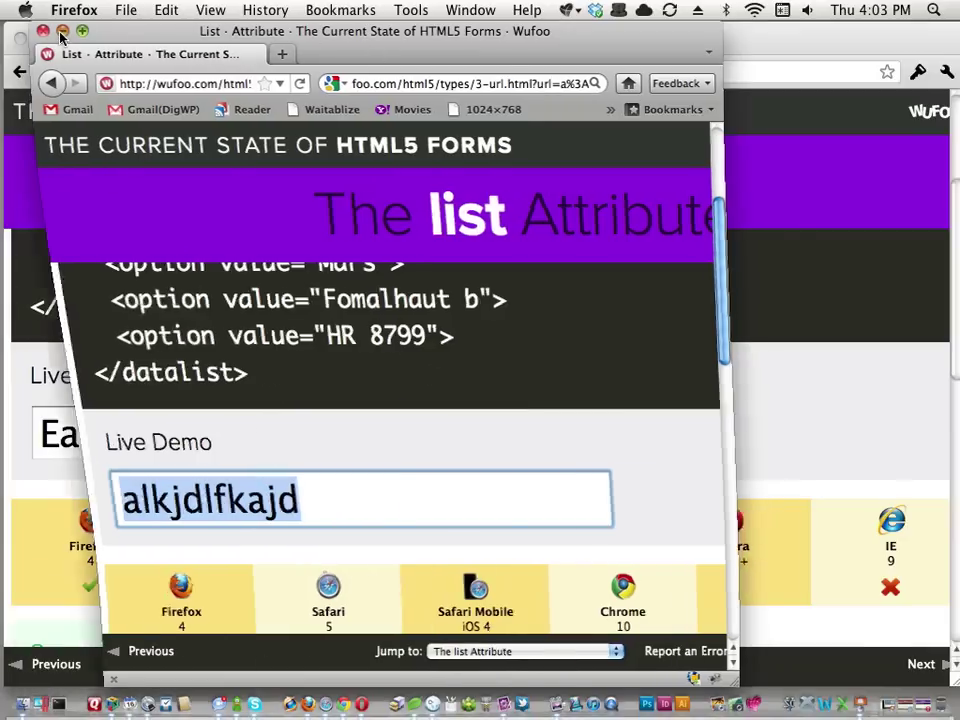
left_click(917, 664)
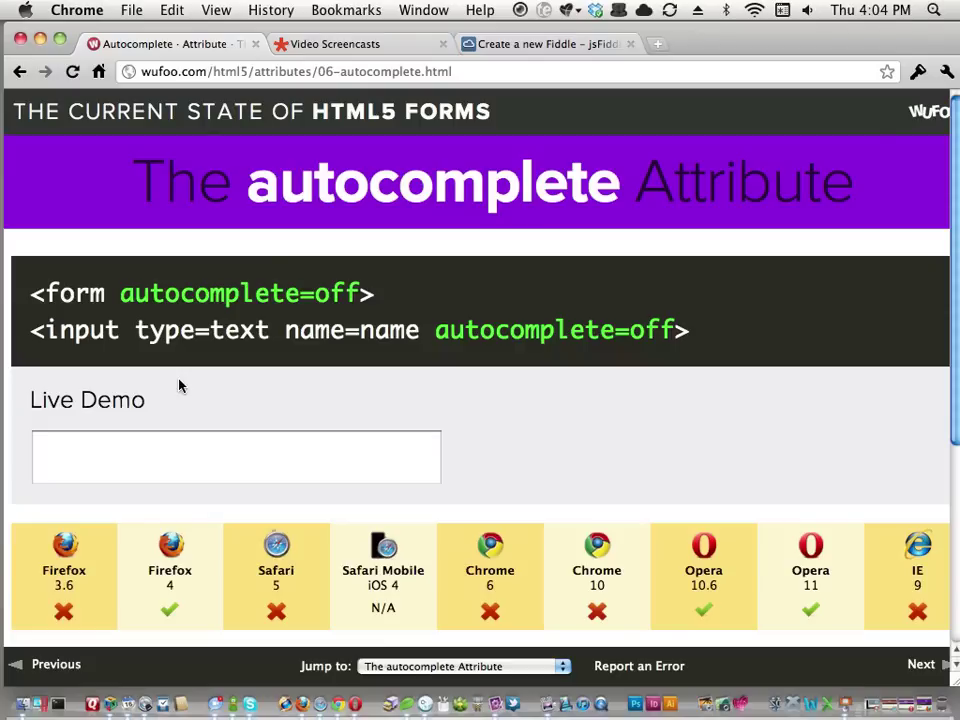
scroll(321, 621, "down", 3)
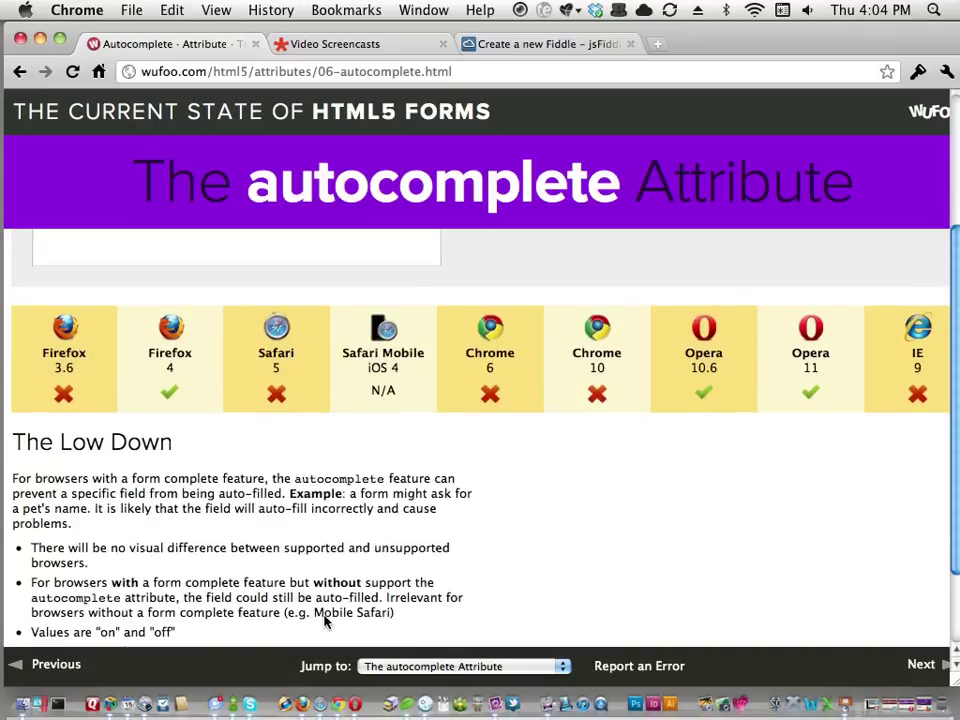
- Open the accept attribute page and highlight the image/* value in its code sample
left_click(918, 664)
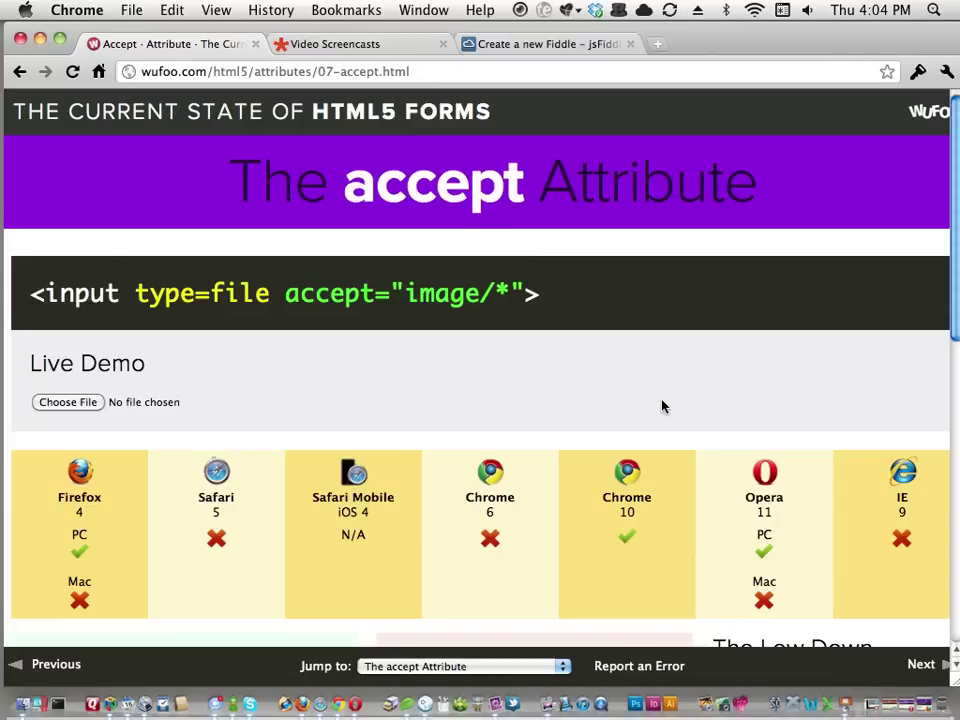
left_click_drag(510, 293, 407, 298)
left_click(409, 296)
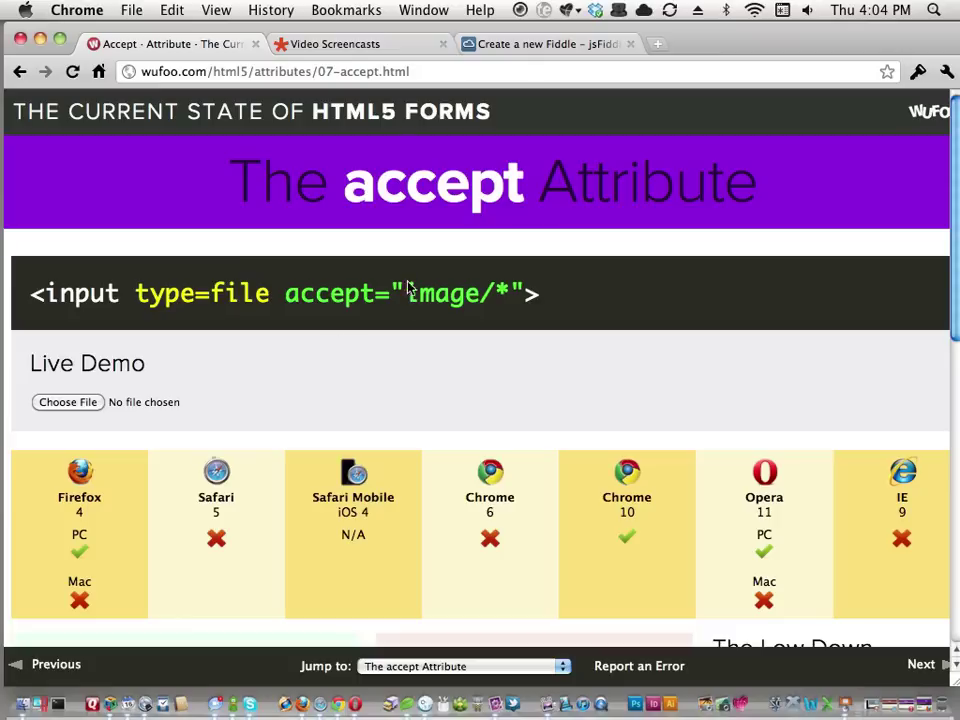
- Open the accept demo's file chooser, capture a screenshot of part of the screen to the Desktop, and select that PNG in the chooser
left_click(85, 401)
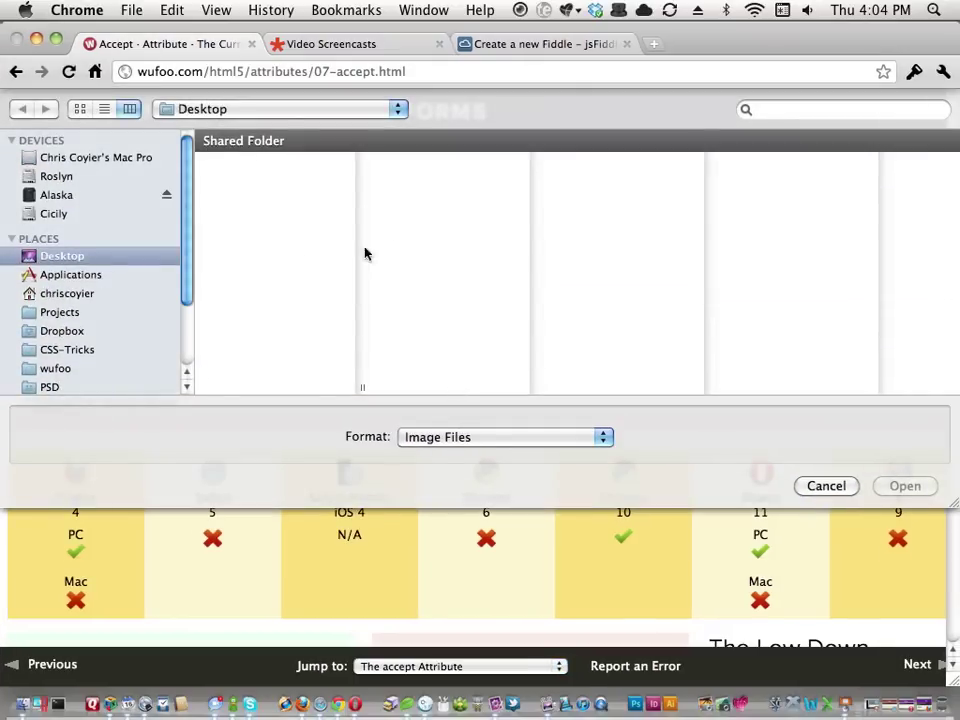
key("super+shift+4")
left_click_drag(306, 219, 611, 508)
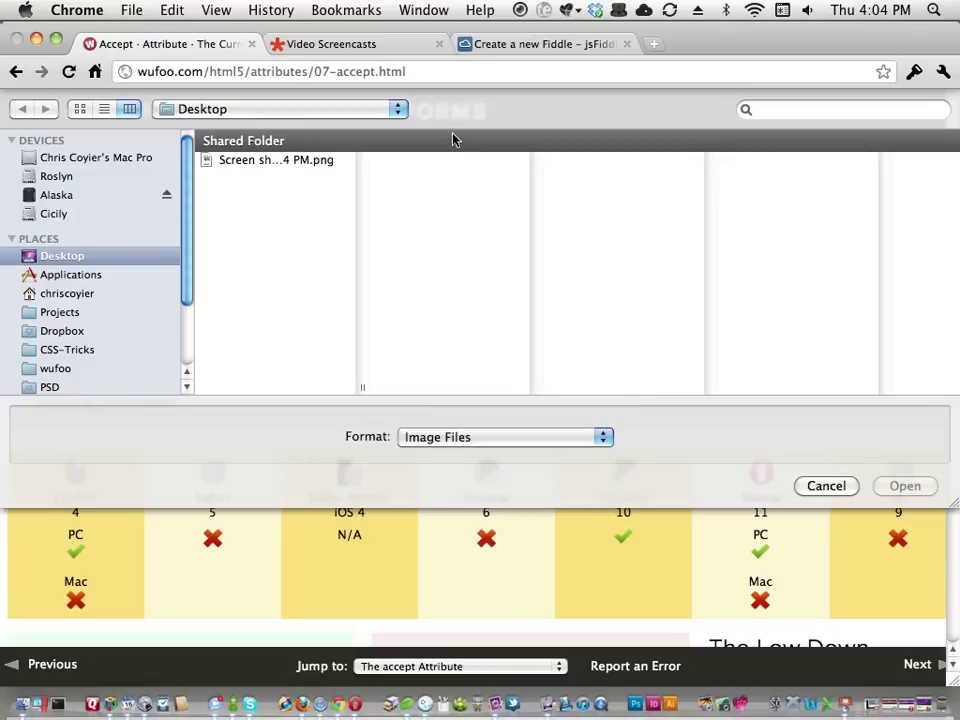
left_click(289, 162)
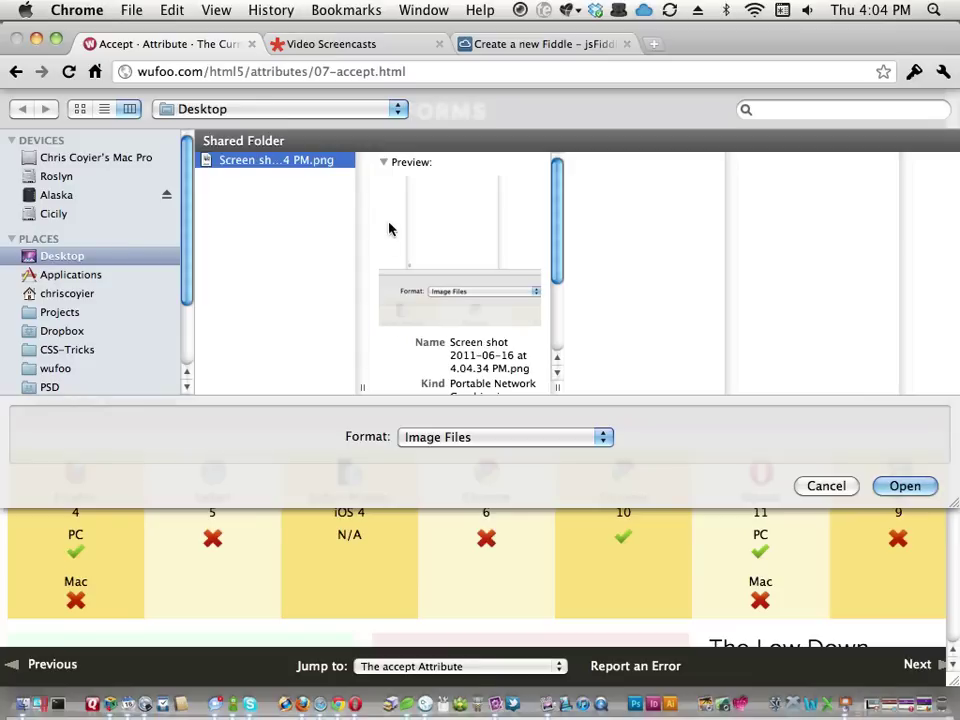
- Switch to TextMate, enter adfadsfda in a new document, save it on the Desktop as untitled.txt, and minimize its window
left_click(495, 704)
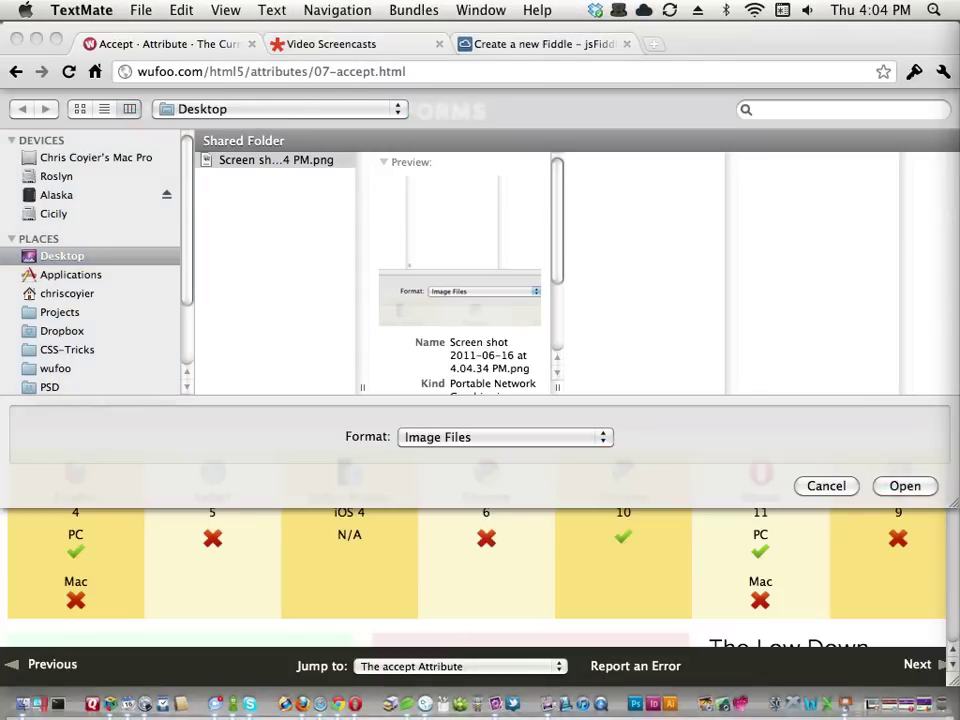
type("adfadsfda")
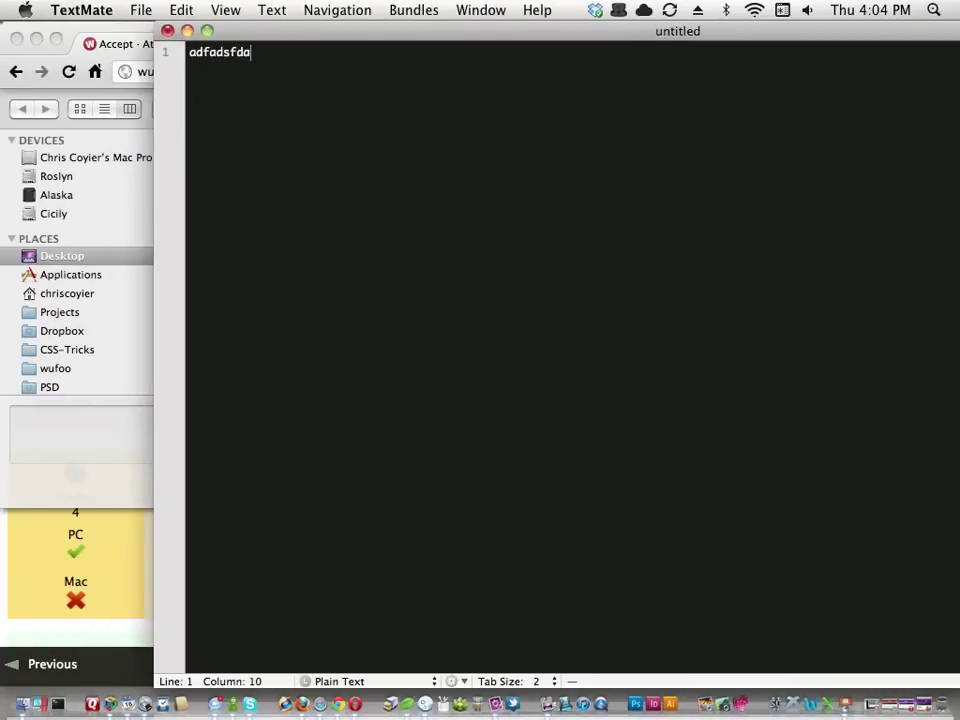
key("super+s")
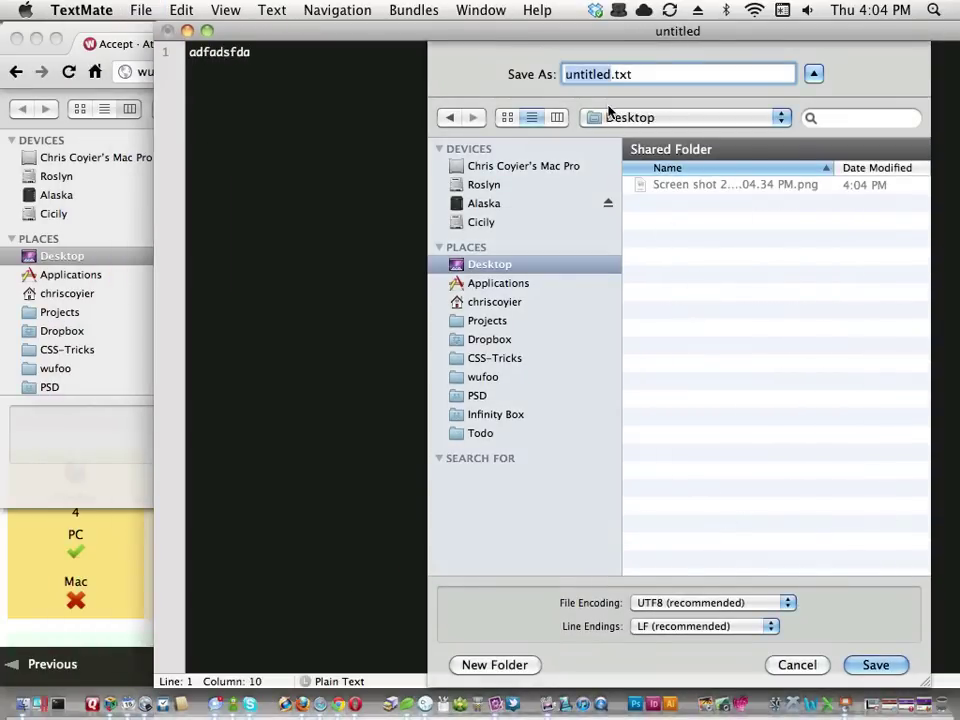
left_click(875, 665)
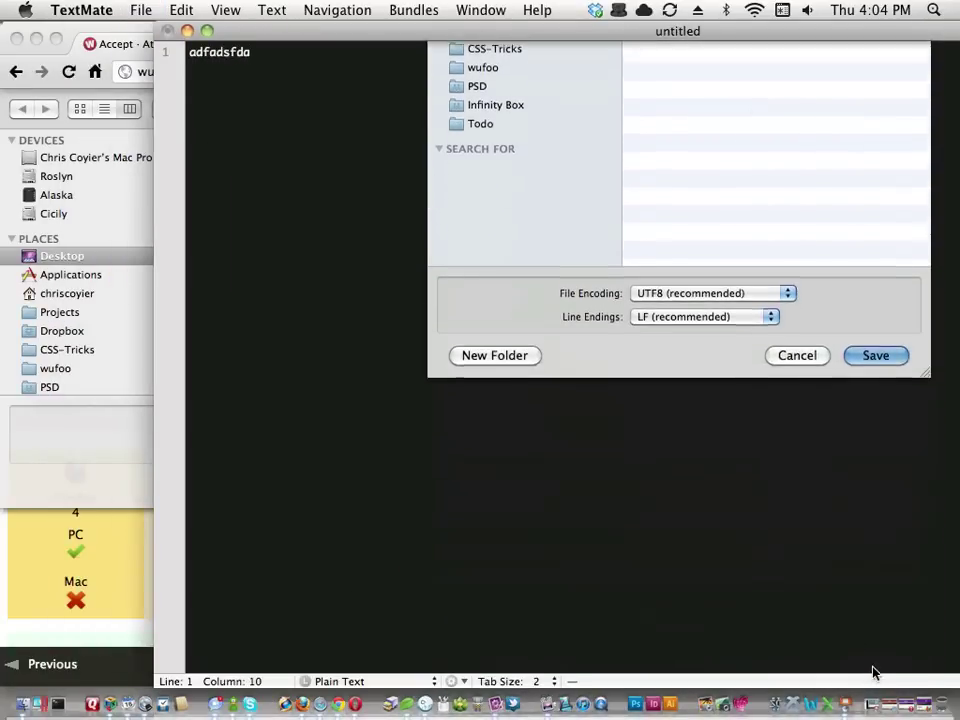
left_click(188, 31)
- Try to select untitled.txt in the file chooser restricted to Image Files, reselect the PNG screenshot, and cancel the chooser
left_click(264, 186)
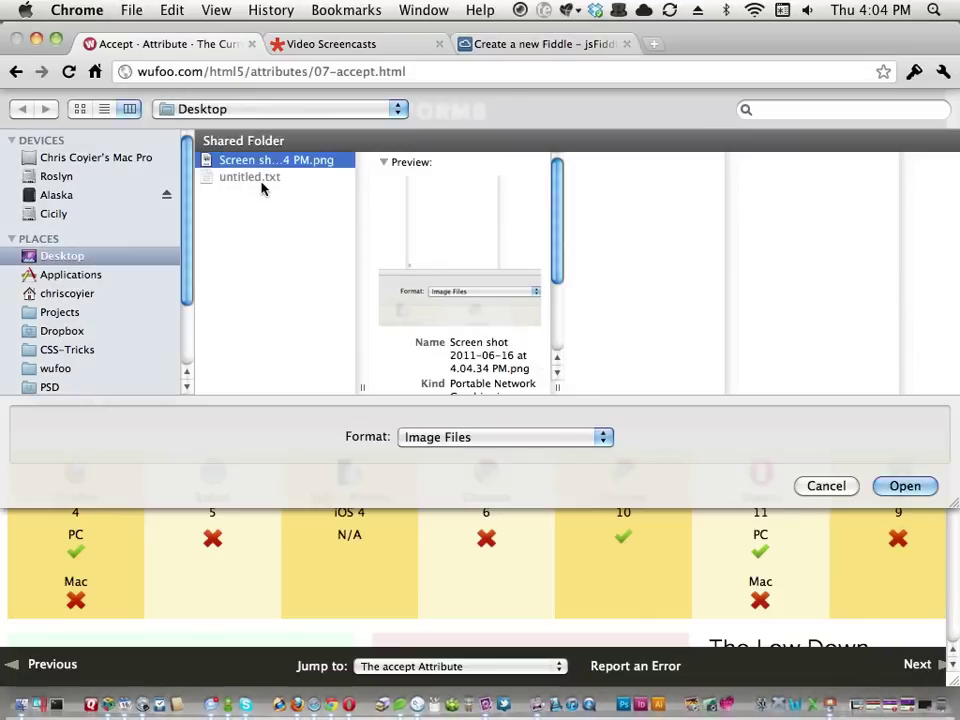
left_click(260, 178)
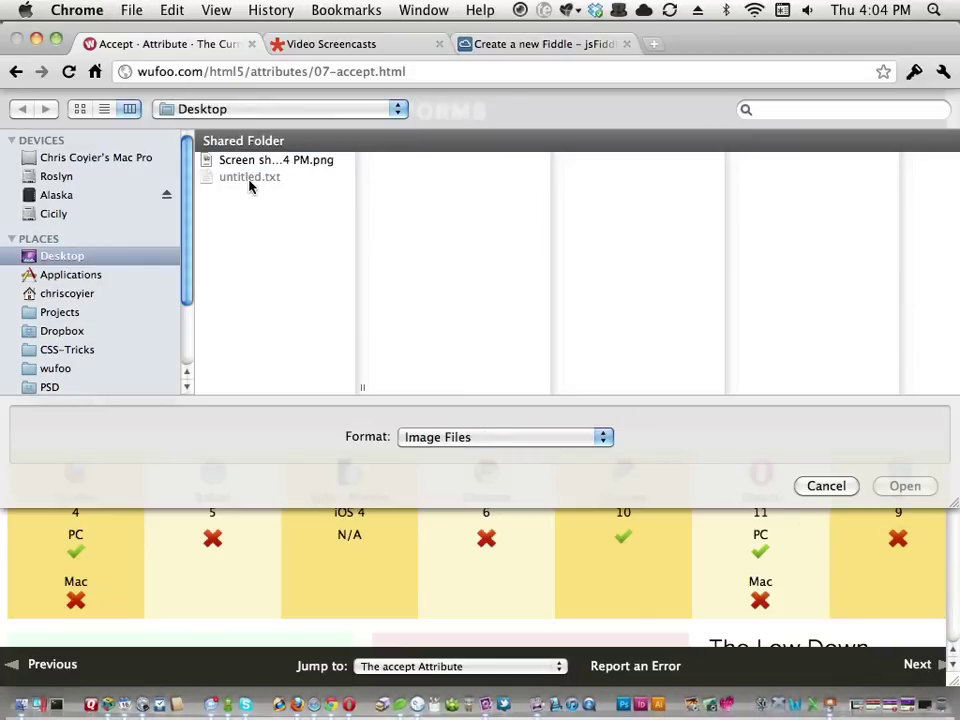
left_click(516, 446)
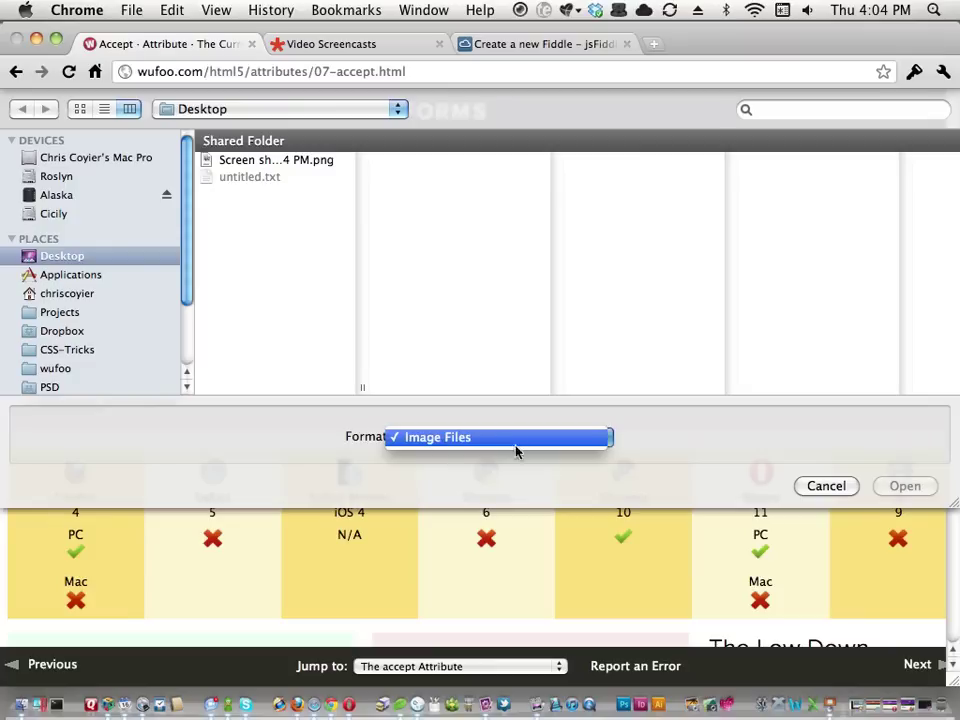
left_click(459, 430)
left_click(265, 160)
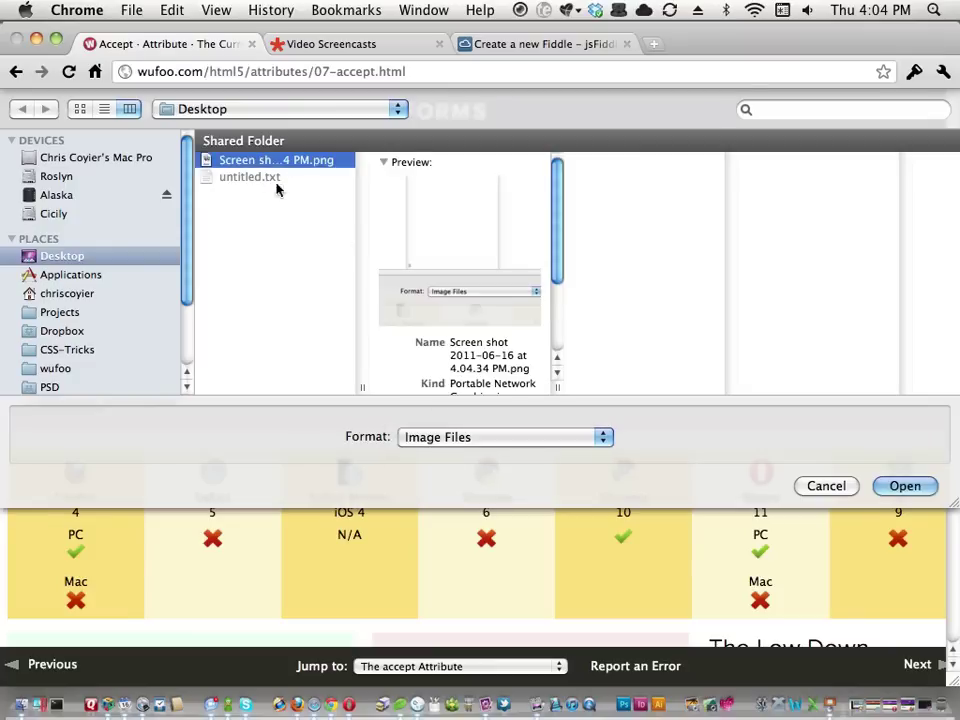
left_click(826, 486)
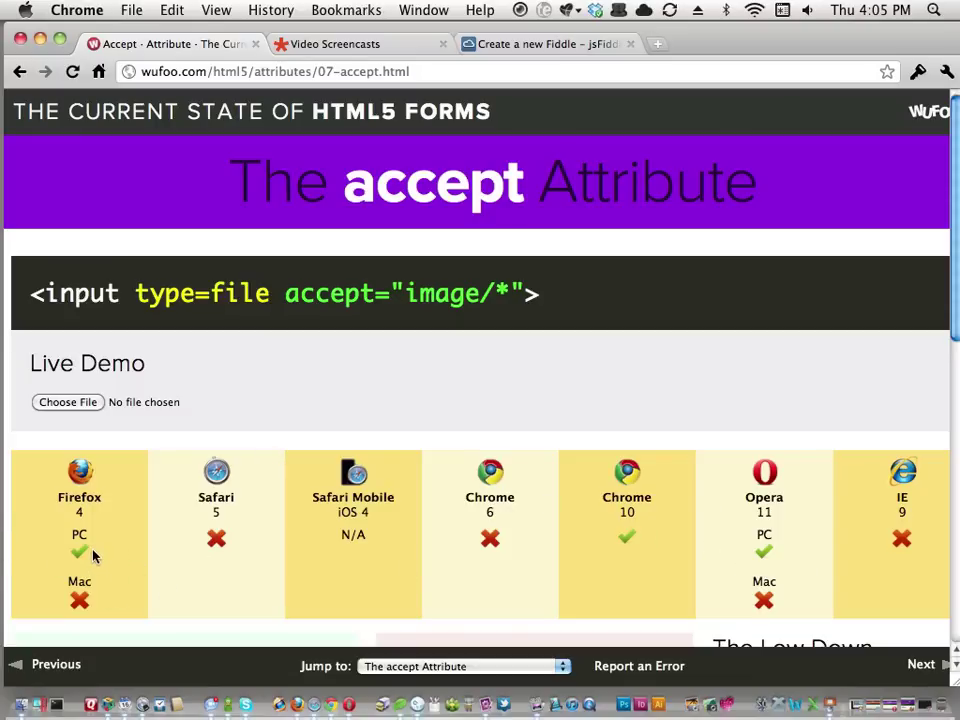
- Look through the accept page's browser screenshots and usage notes
scroll(93, 557, "down", 8)
scroll(93, 557, "down", 4)
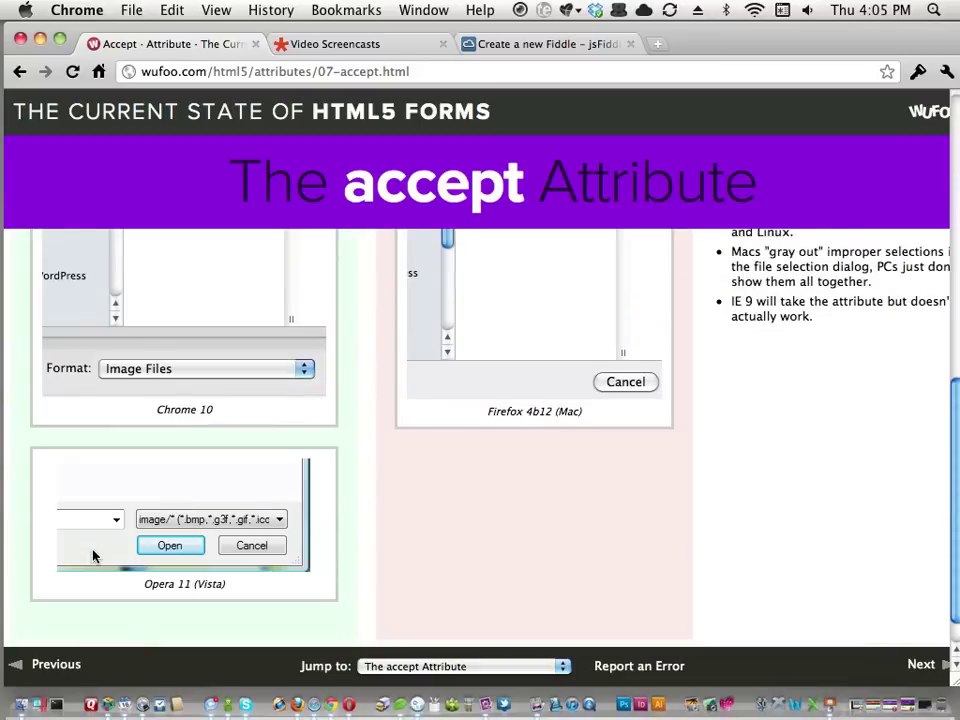
scroll(93, 557, "up", 12)
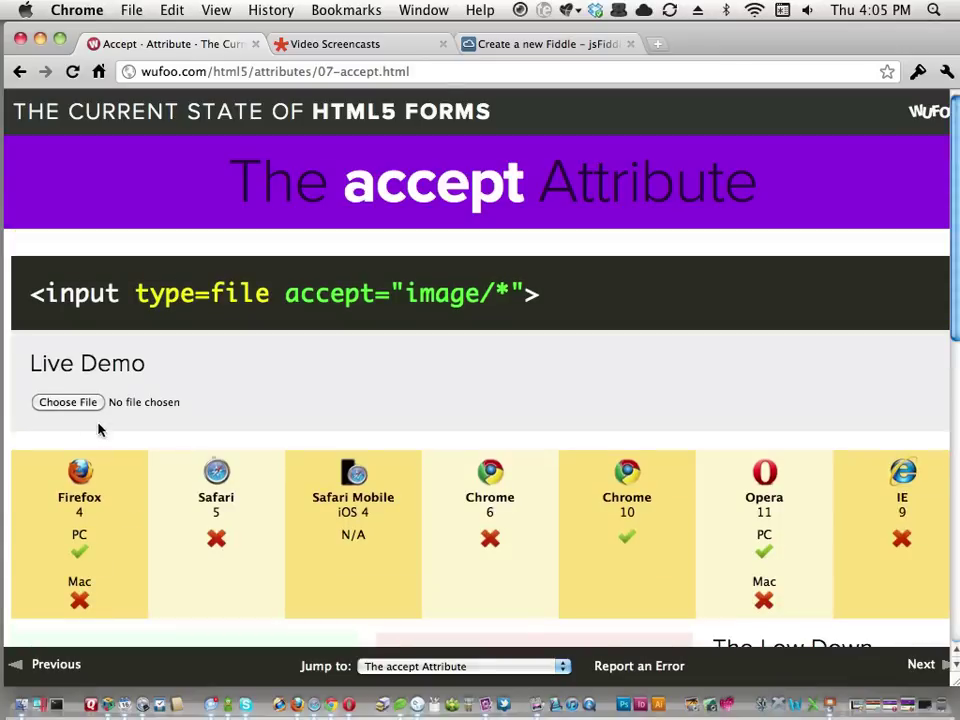
left_click_drag(124, 381, 148, 360)
left_click(147, 362)
scroll(519, 418, "down", 12)
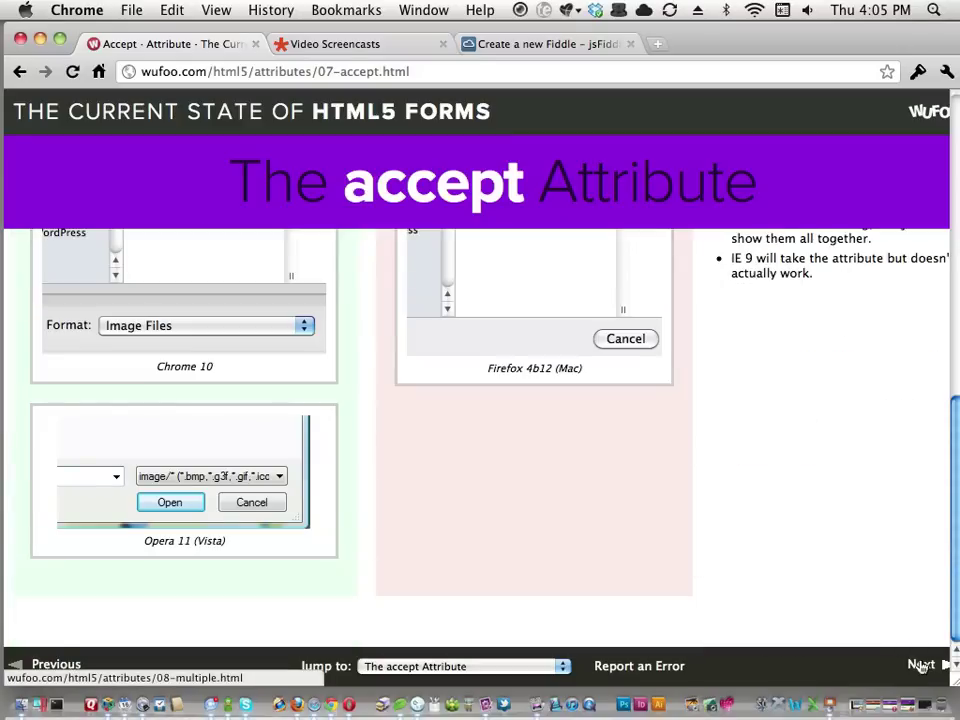
- Open the multiple attribute page and highlight the word multiple in its code sample
left_click(921, 665)
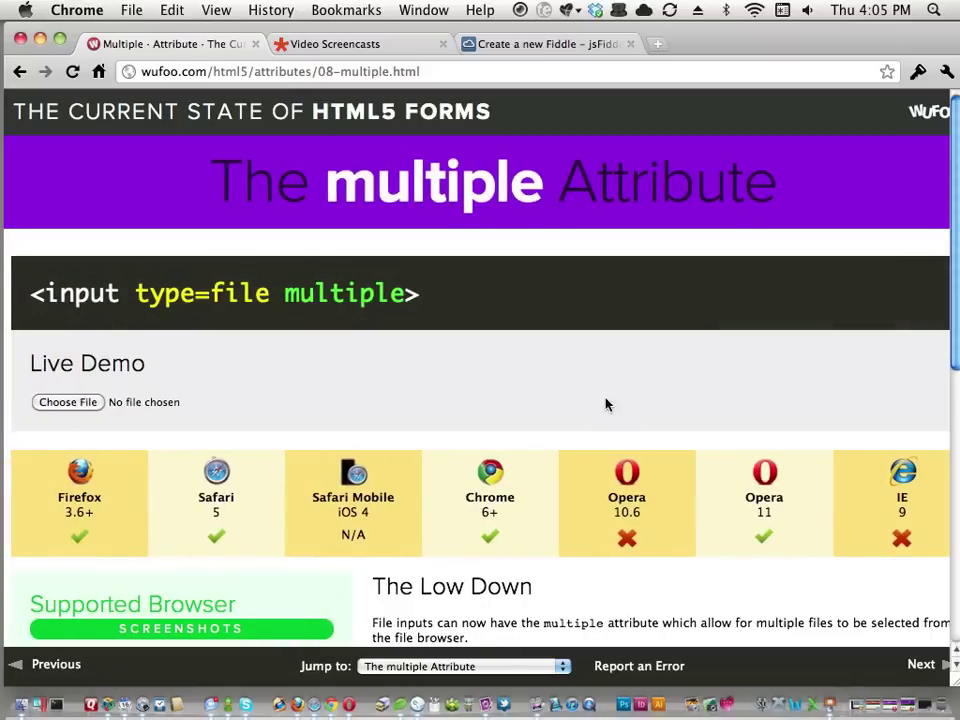
left_click_drag(30, 293, 328, 293)
left_click(424, 268)
double_click(338, 290)
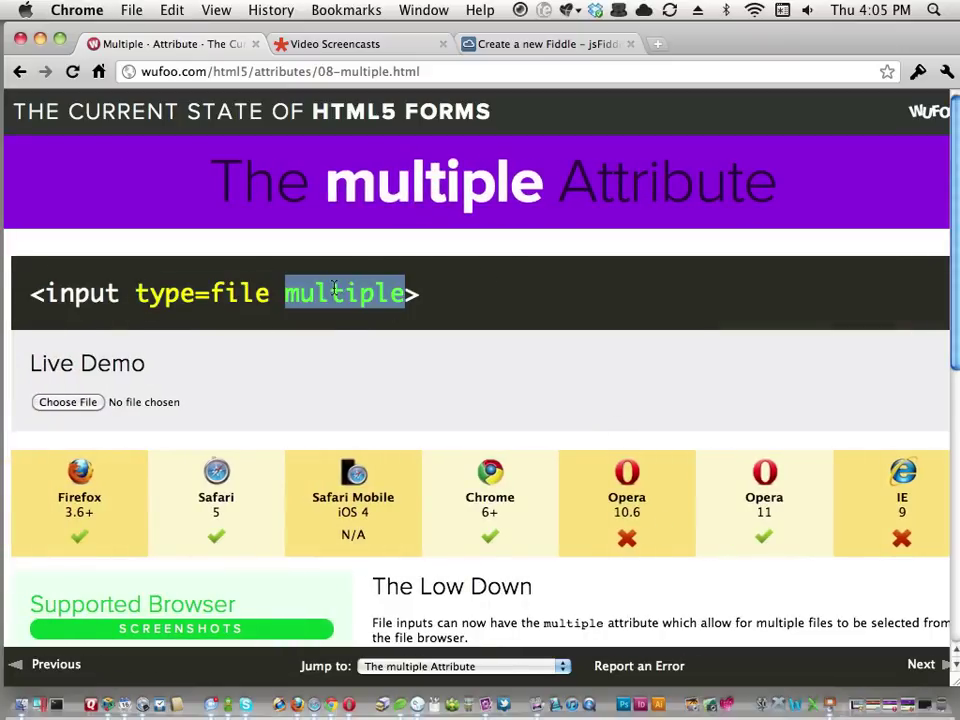
- Select both the PNG screenshot and untitled.txt in the multiple demo's file chooser, and cancel the chooser
left_click(100, 400)
left_click(306, 158)
left_click(250, 177, "shift")
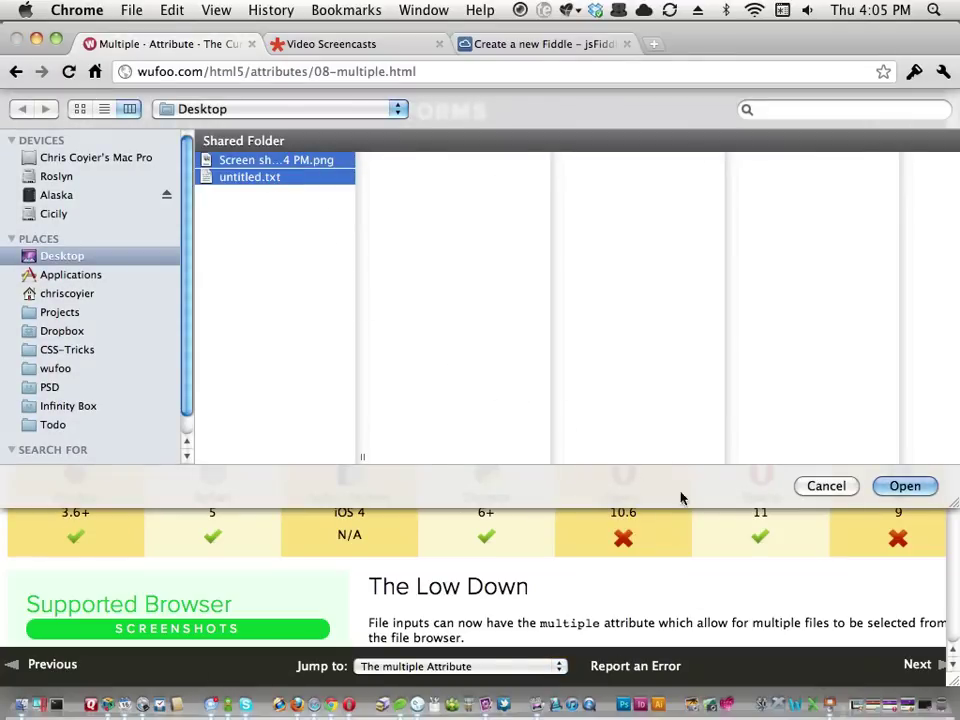
left_click(826, 486)
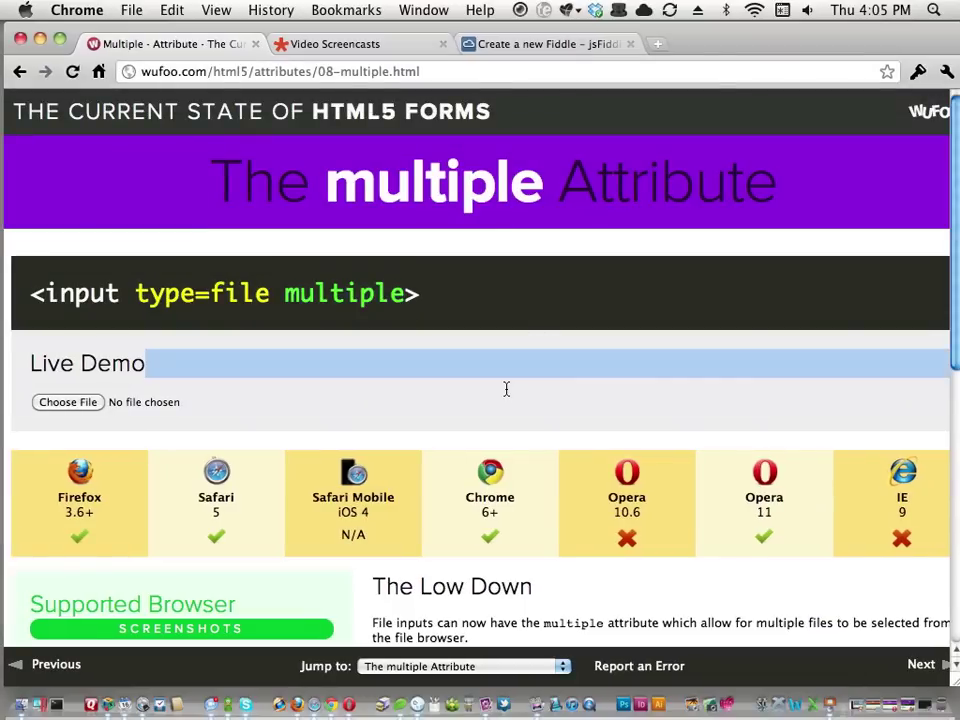
left_click(506, 389)
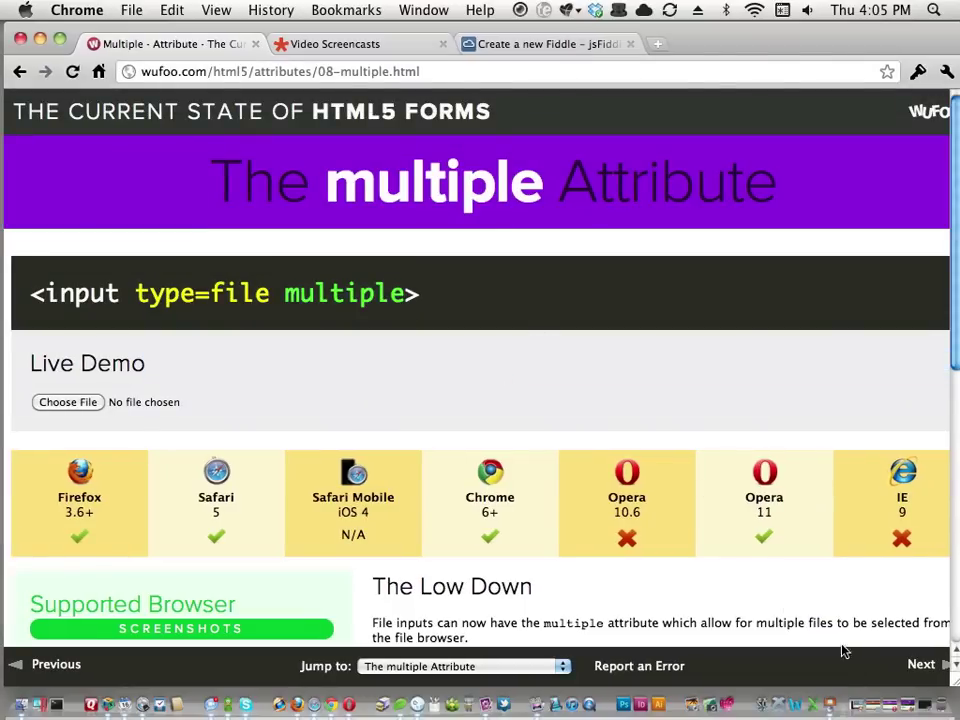
- Open the required attribute page, submit the demo form empty, and submit it again with zxdfgdf in the first field only
left_click(926, 668)
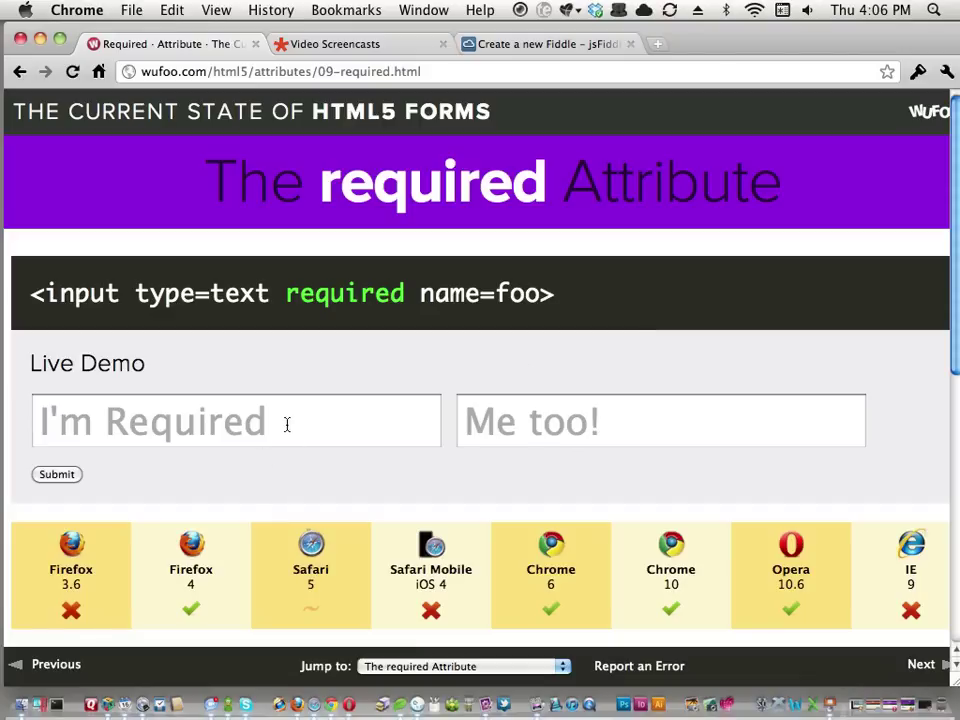
left_click(84, 475)
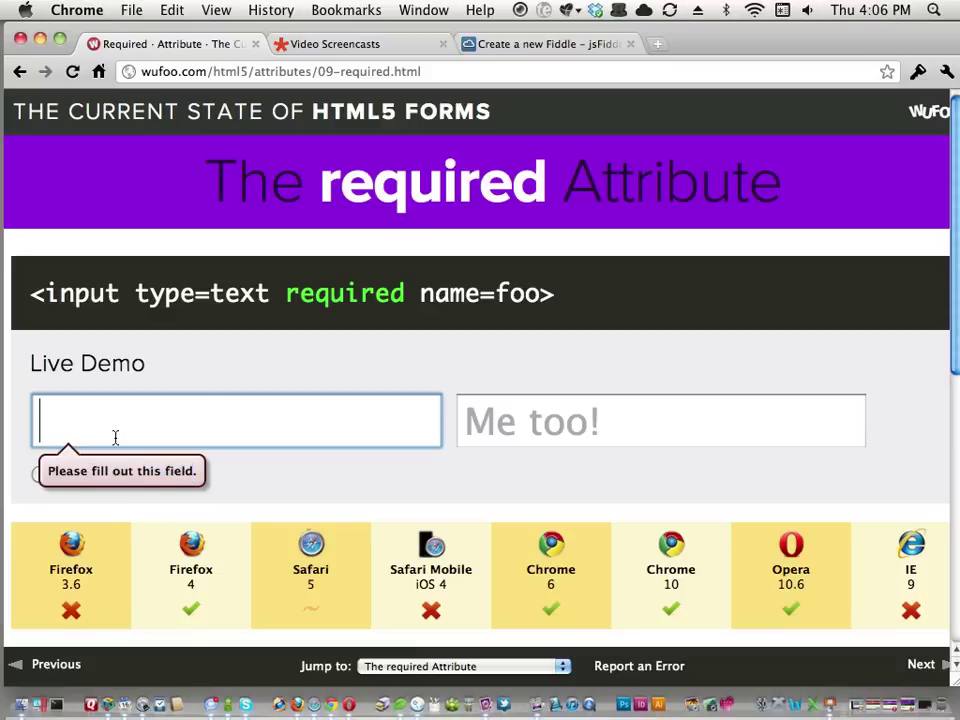
type("zxdfgdf")
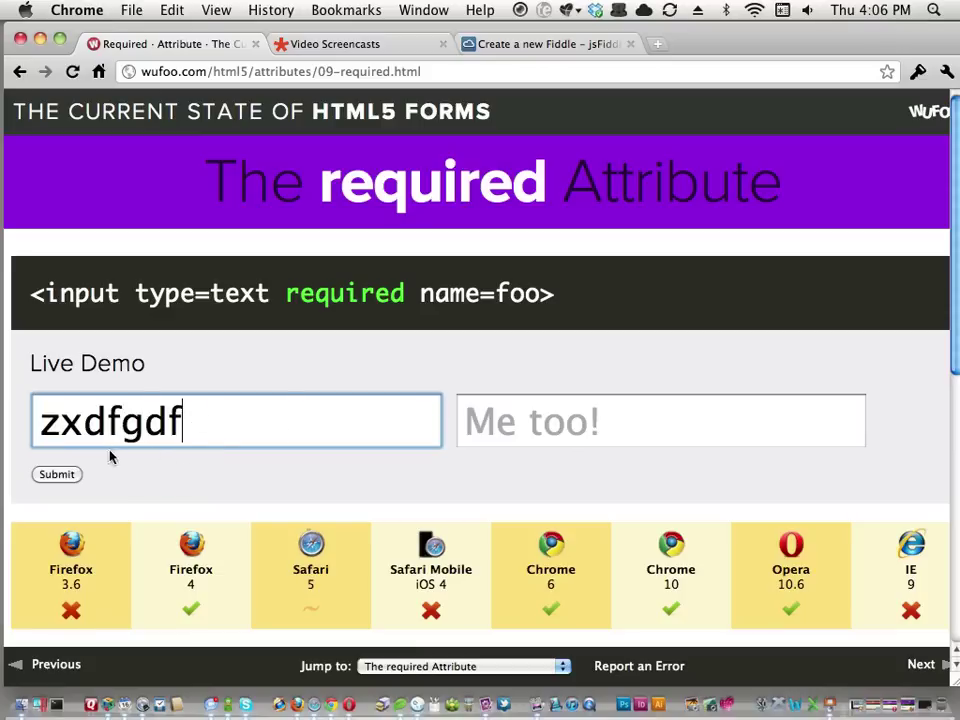
left_click(45, 474)
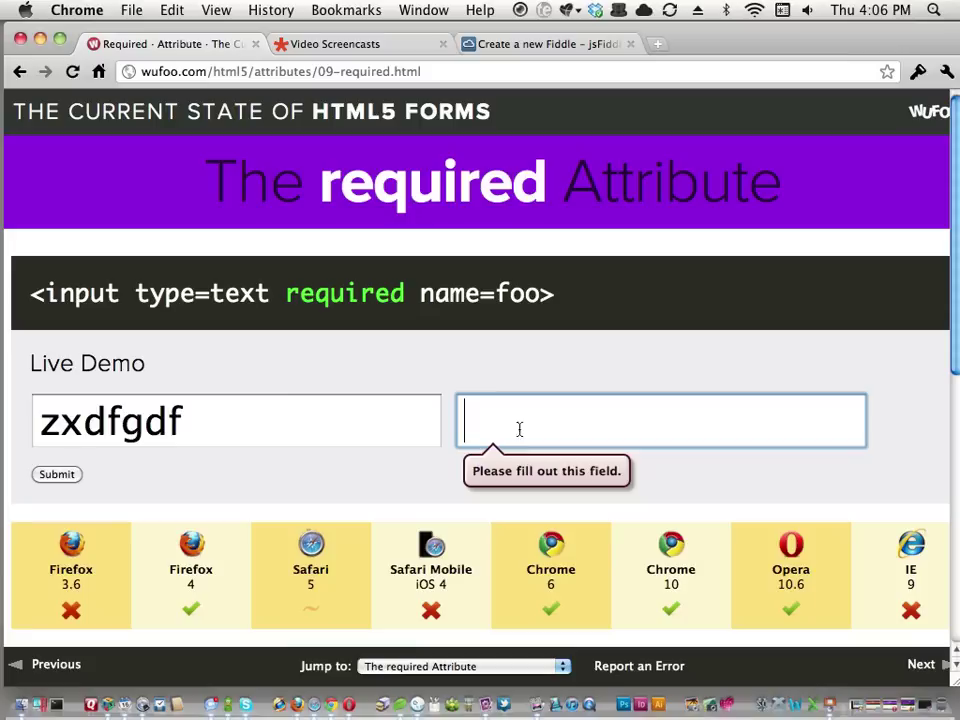
- Clear the text from the first required field, and move the focus through both empty demo fields
left_click(480, 375)
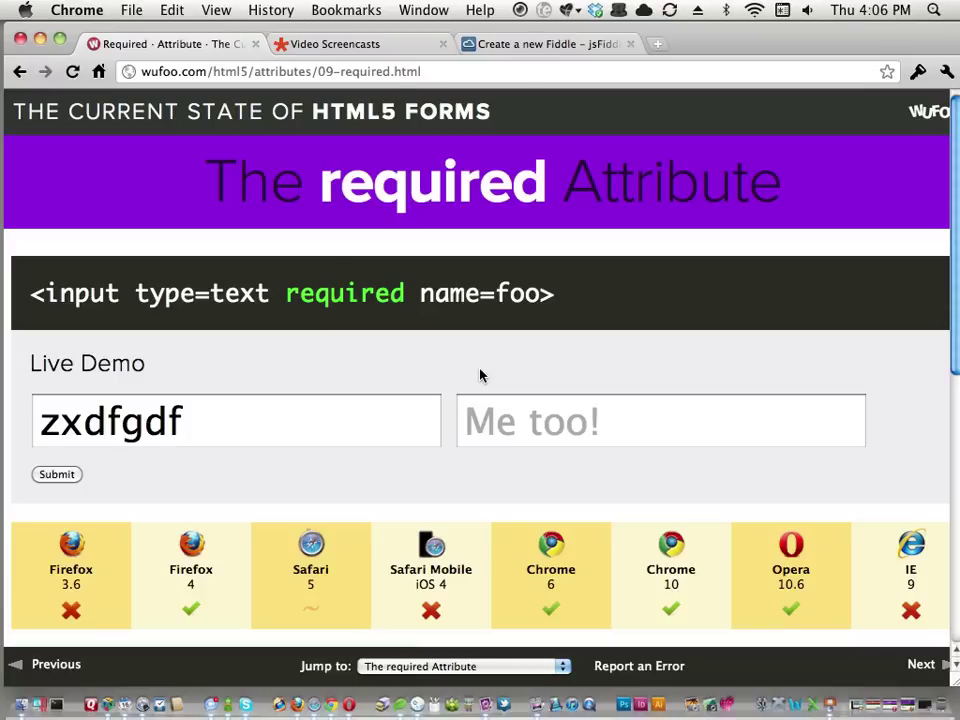
left_click(257, 405)
left_click_drag(210, 411, 35, 375)
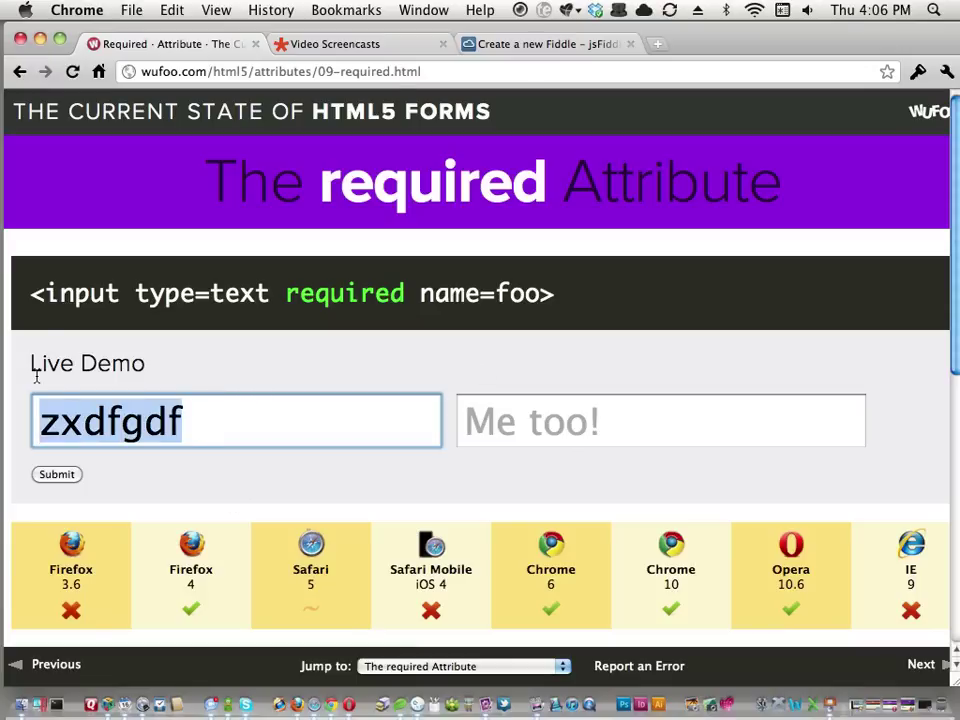
key("BackSpace")
left_click(227, 331)
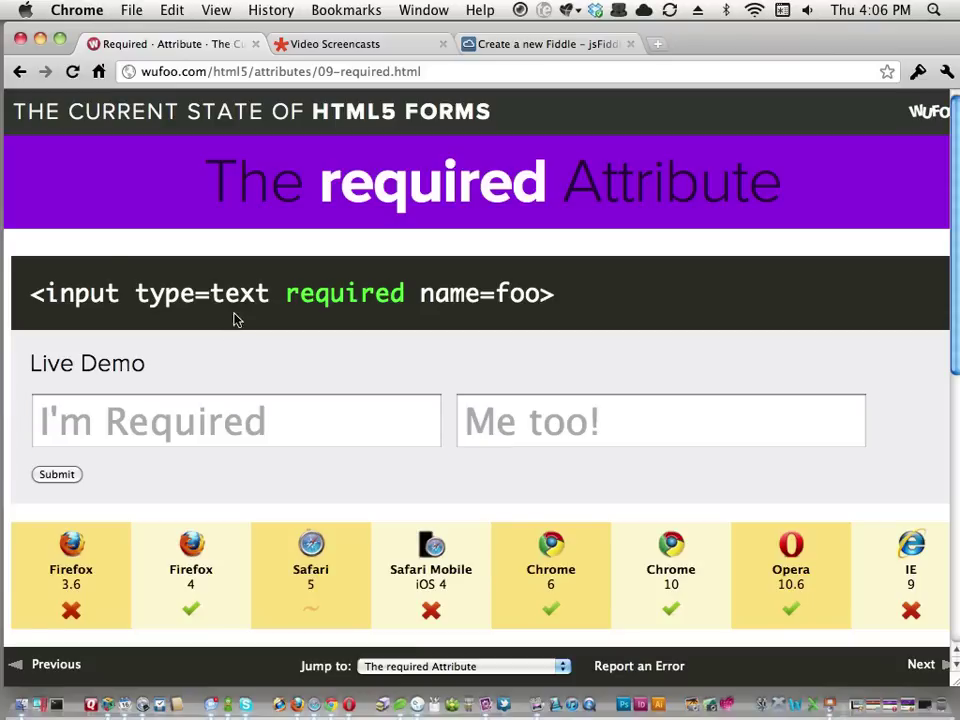
left_click(279, 400)
key("Tab")
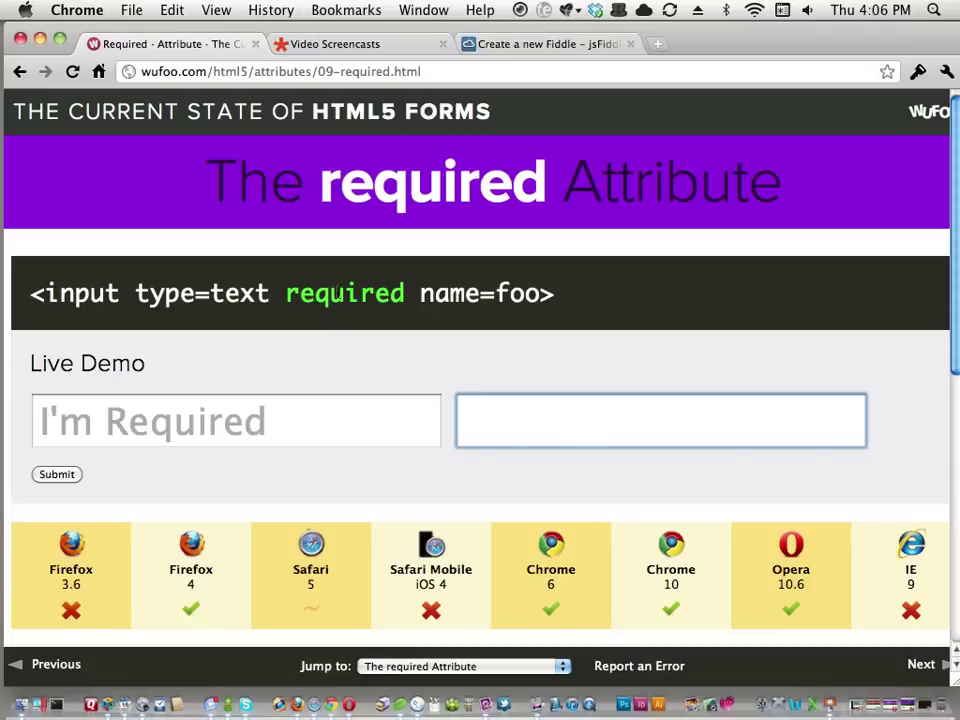
double_click(400, 314)
left_click(401, 317)
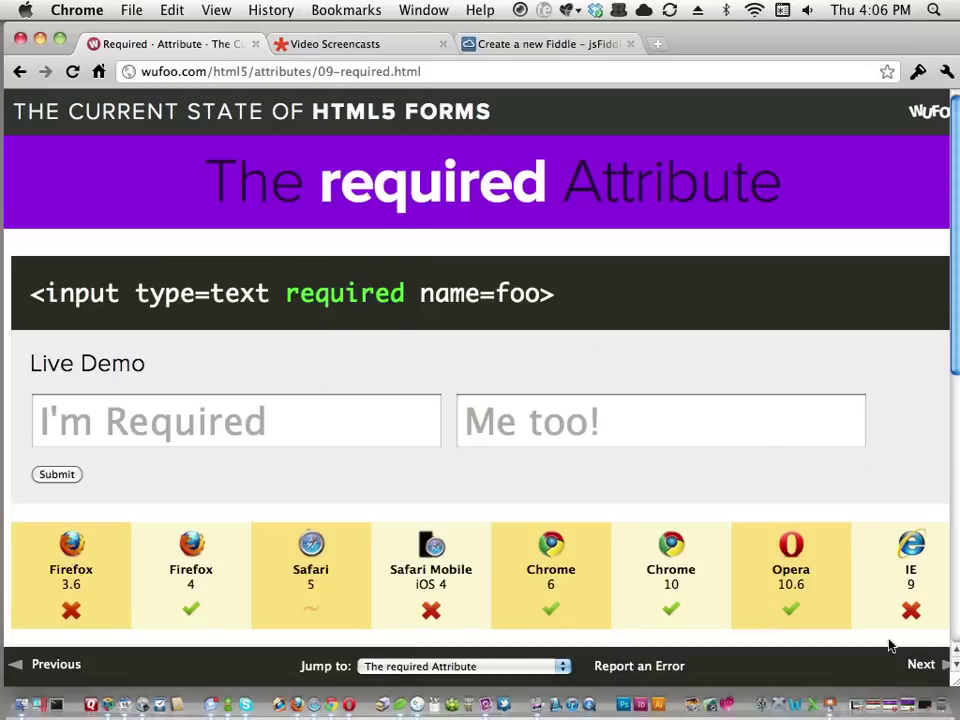
- Open the pattern attribute page, and submit the non-matching text adsfsa in its live demo field
left_click(916, 664)
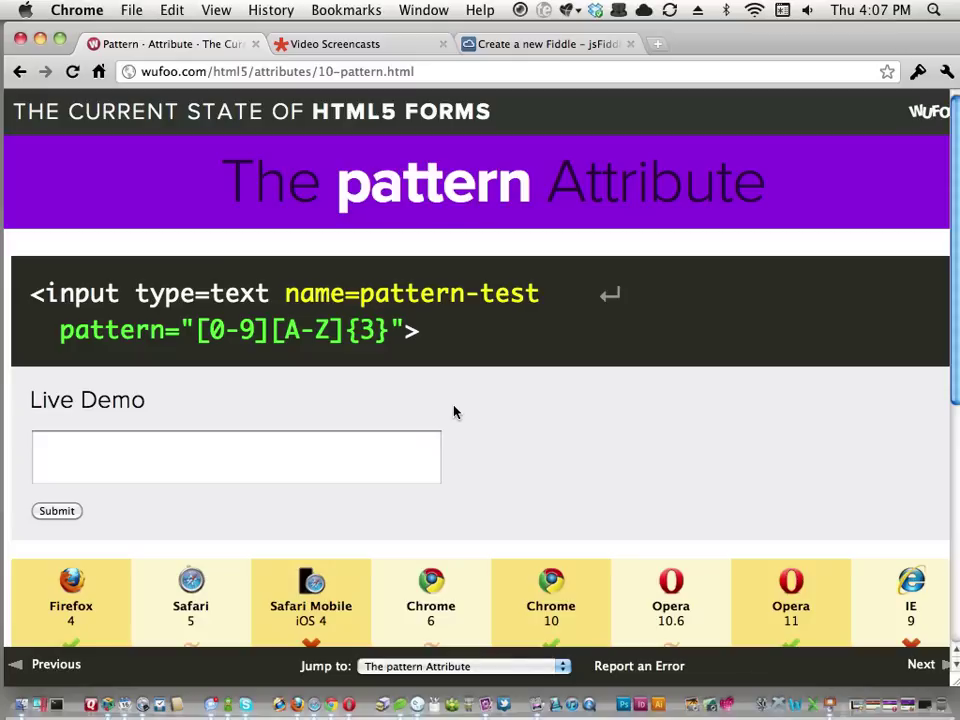
left_click_drag(116, 330, 388, 330)
left_click(238, 489)
left_click(238, 476)
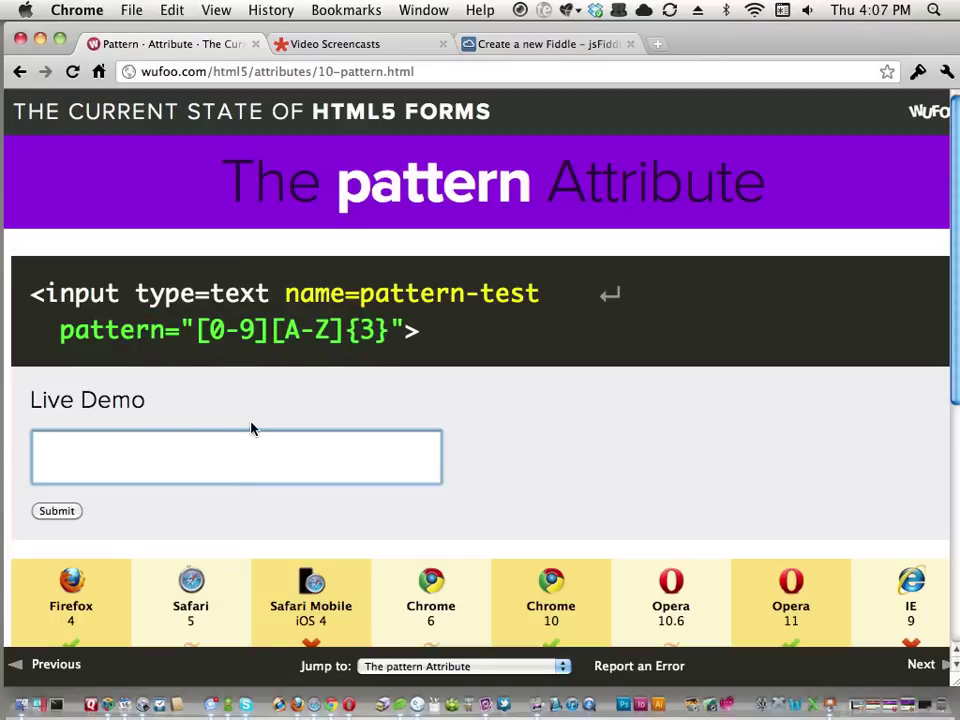
type("adsfsa")
left_click(72, 510)
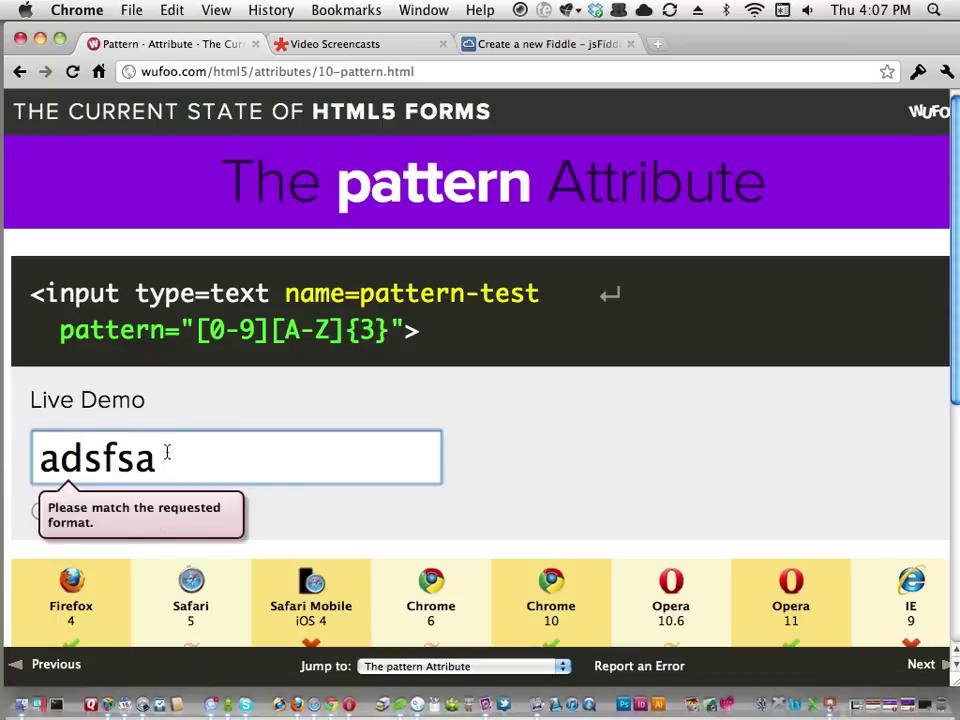
- Highlight the [0-9][A-Z]{3} pattern in the code, and submit the matching value 7EDV in the demo field instead of adsfsa
left_click_drag(169, 447, 2, 424)
key("BackSpace")
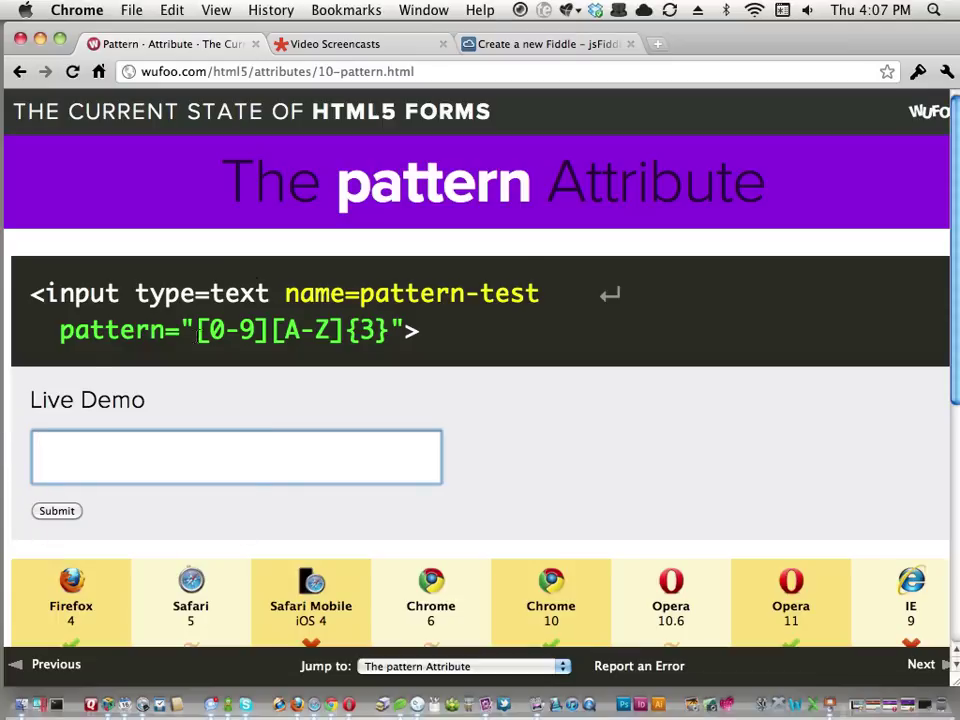
left_click_drag(196, 330, 386, 332)
left_click(191, 466)
type("7EDV")
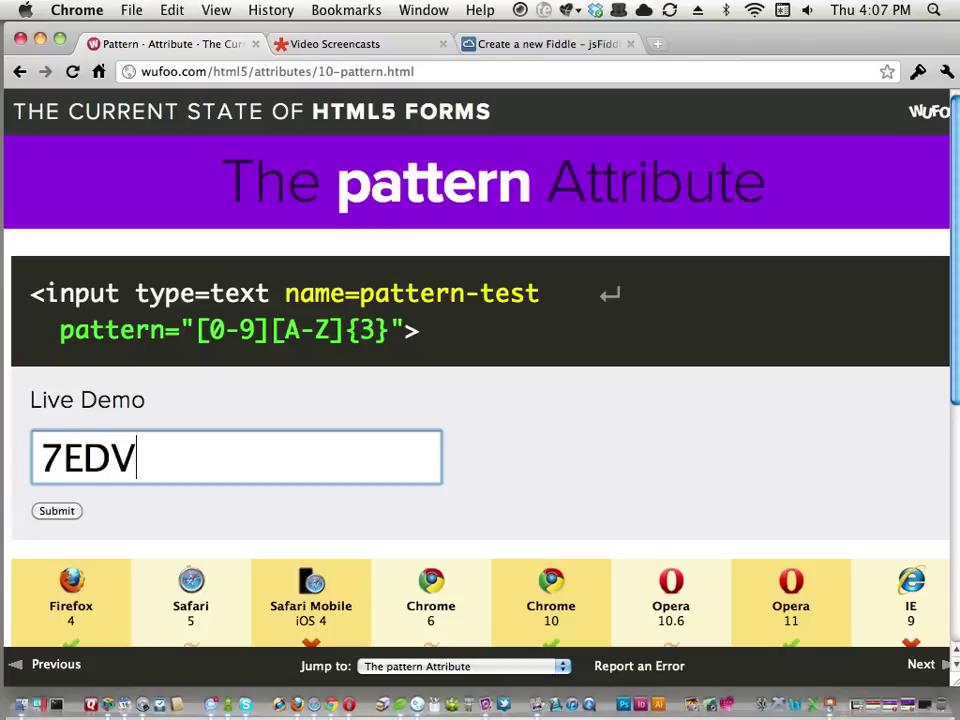
left_click(40, 512)
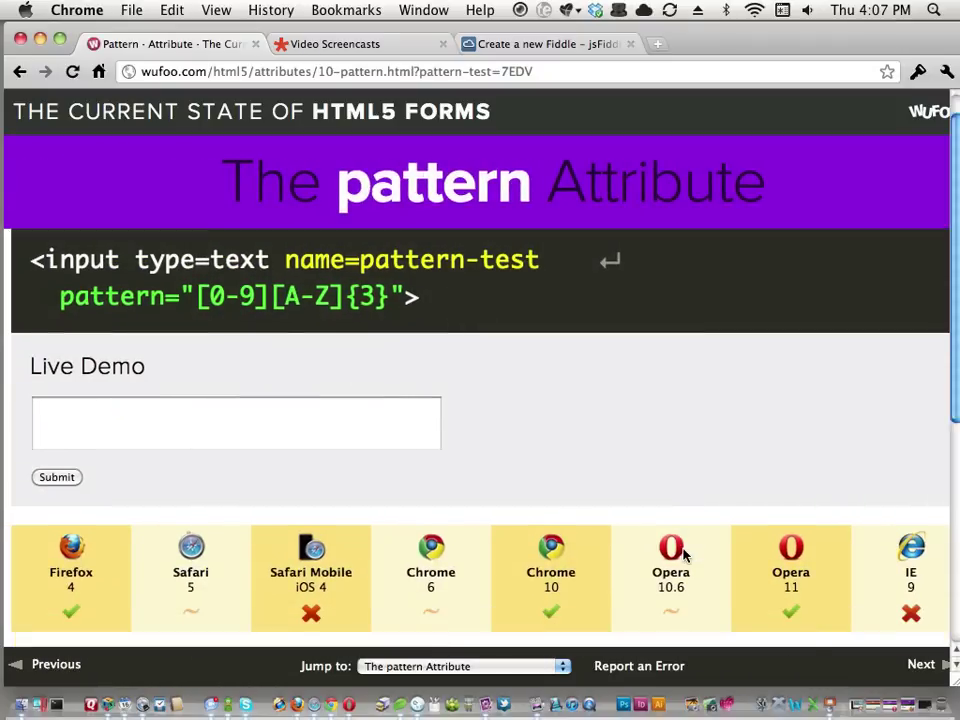
- Open the novalidate attribute page, and highlight the form's novalidate attribute and the input's step attribute in the code
scroll(681, 553, "down", 3)
scroll(829, 619, "down", 4)
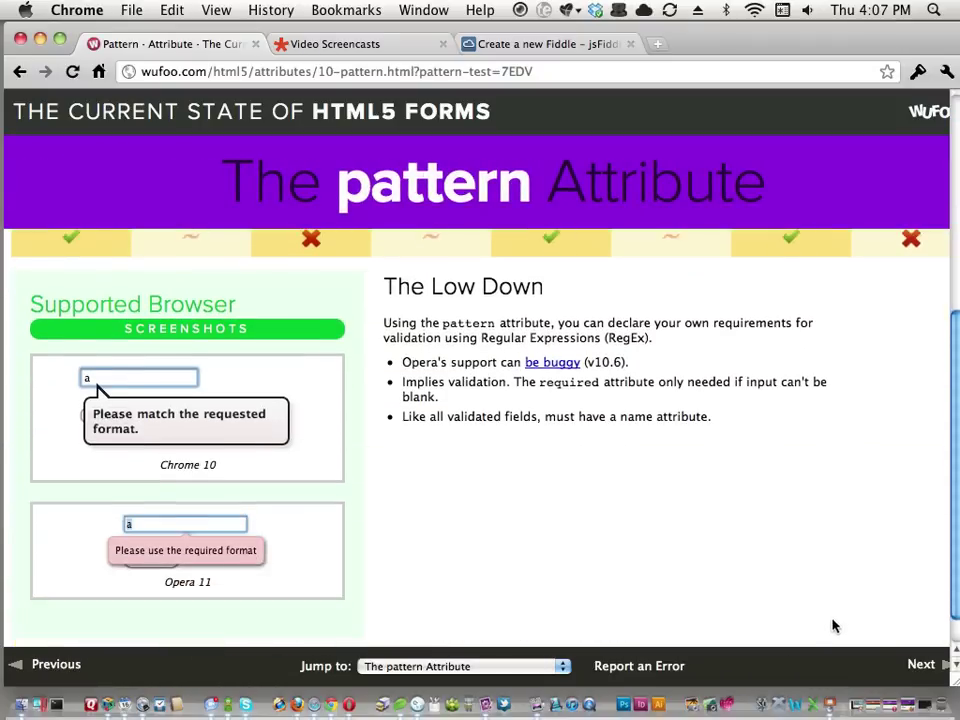
left_click(915, 665)
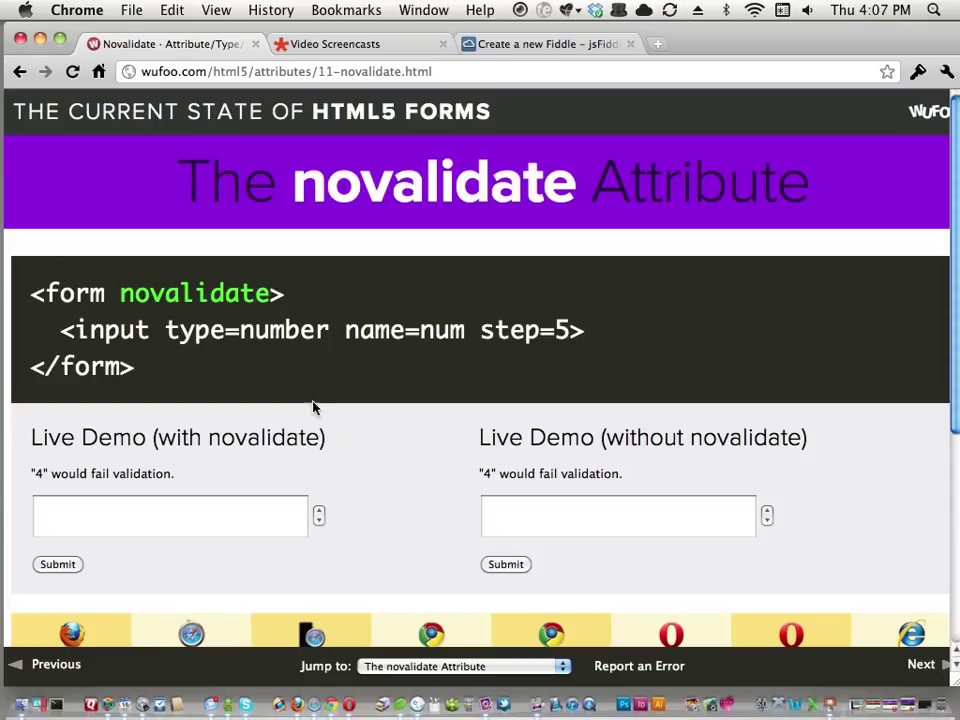
double_click(216, 296)
left_click(338, 297)
left_click_drag(60, 293, 257, 293)
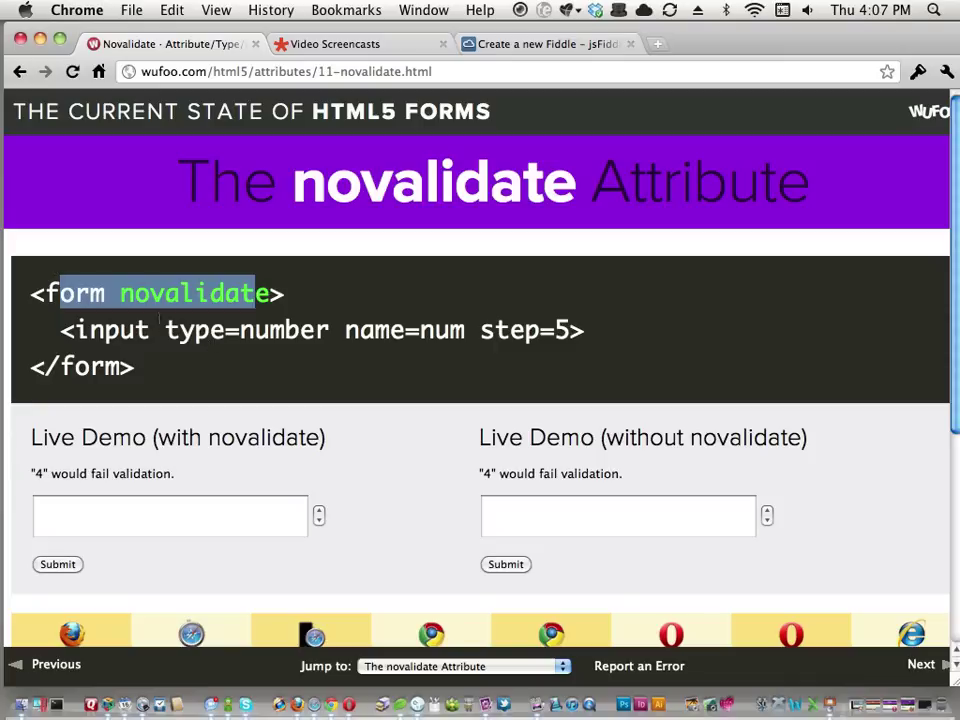
left_click(225, 392)
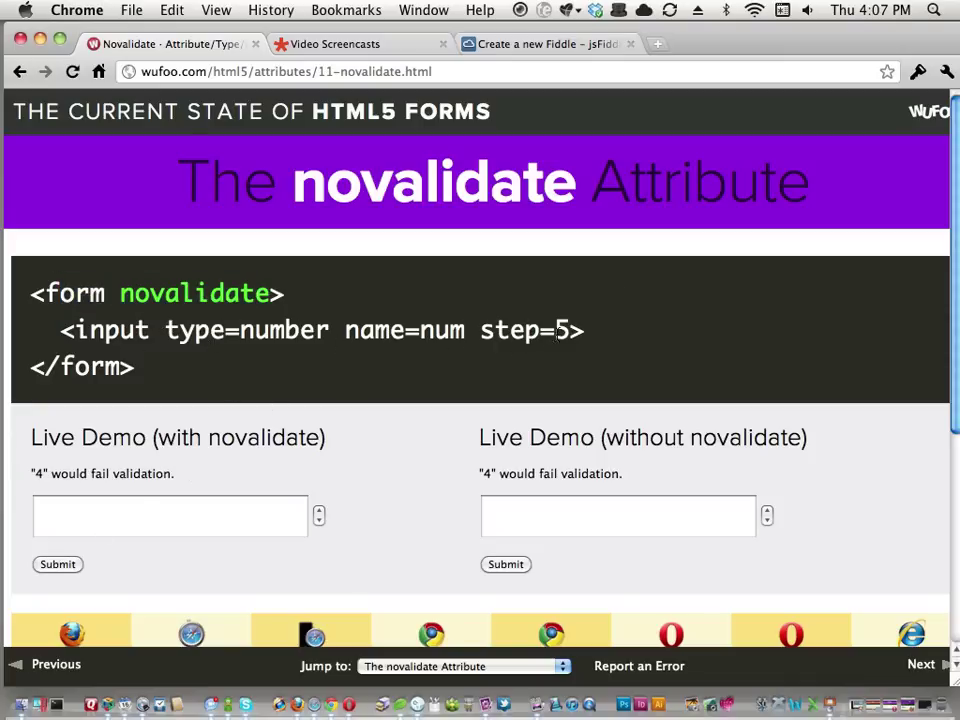
double_click(497, 331)
- Enter 4 in both live demo fields, and submit the form without novalidate
left_click(108, 504)
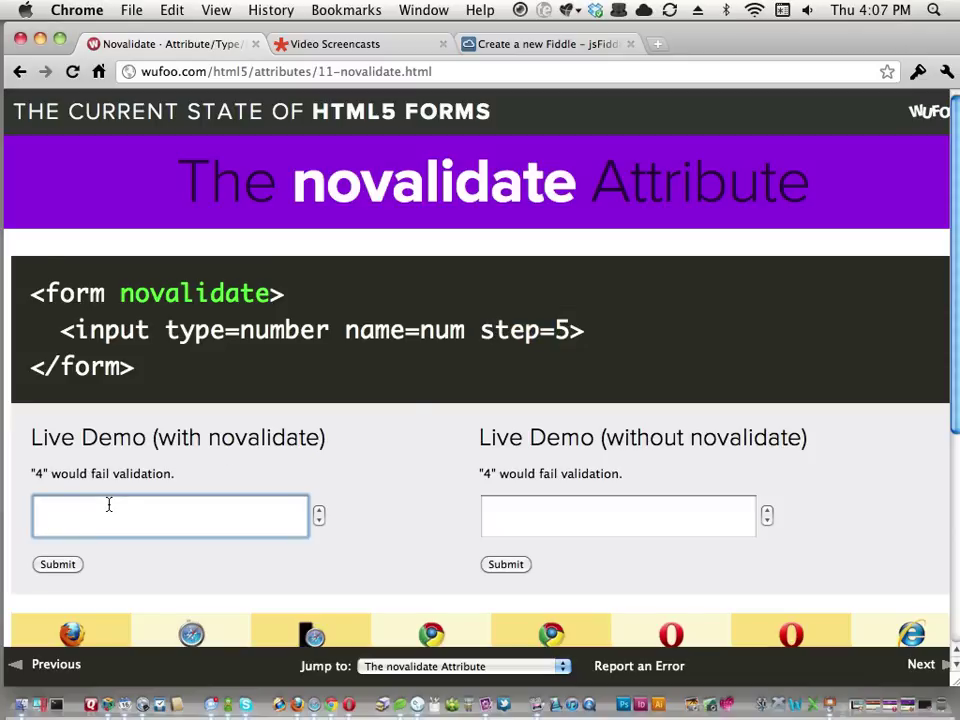
type("4")
left_click(564, 518)
type("4")
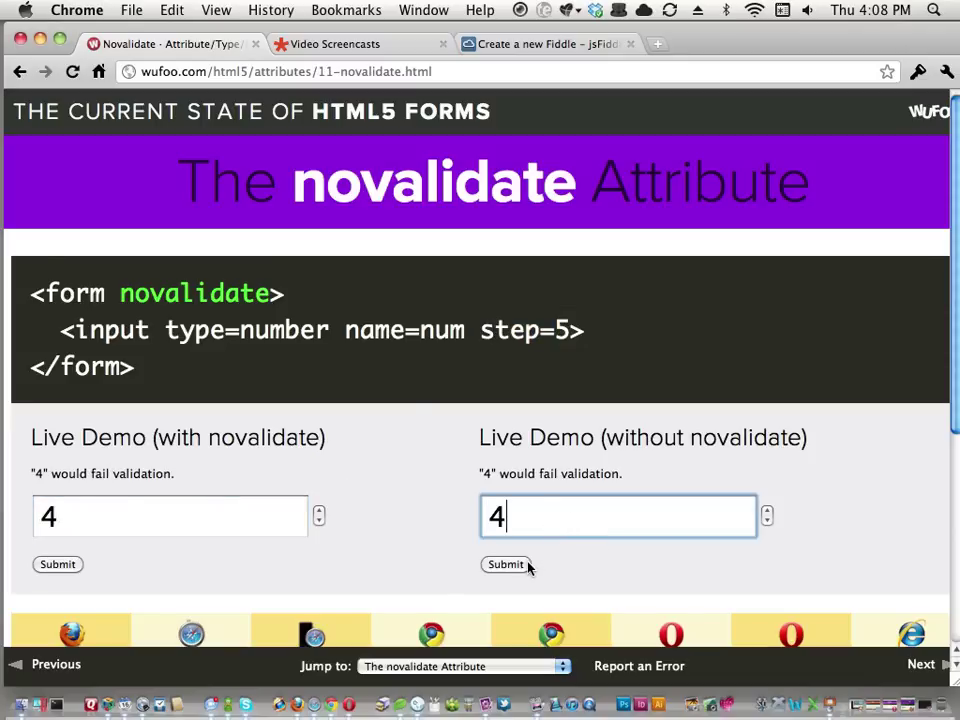
left_click(527, 566)
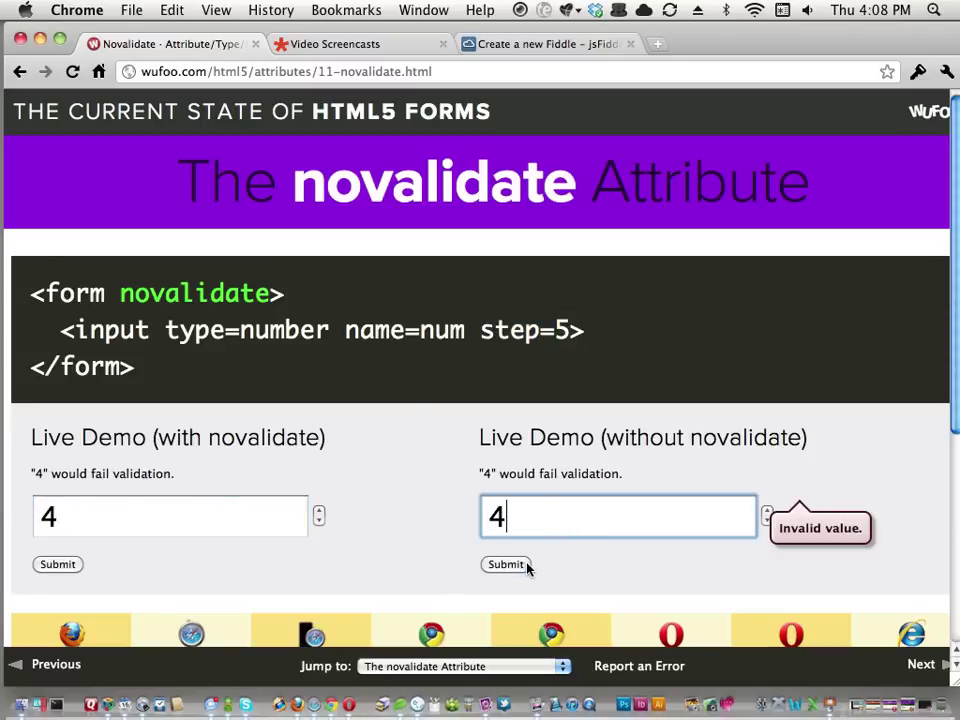
- Submit the value 4 in the live demo form with novalidate
double_click(195, 511)
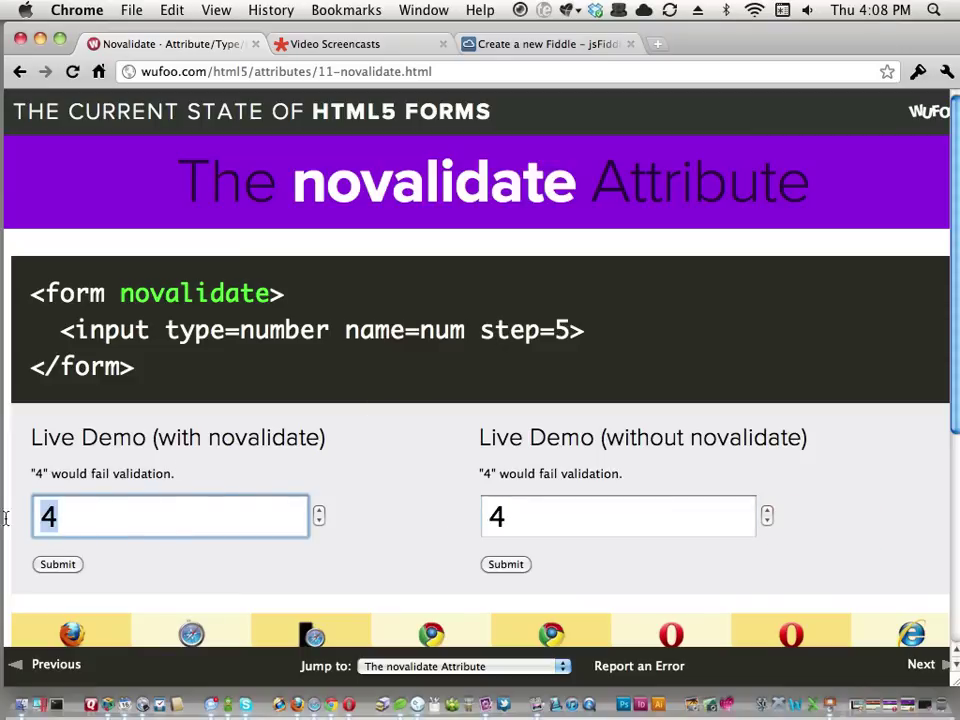
key("Right")
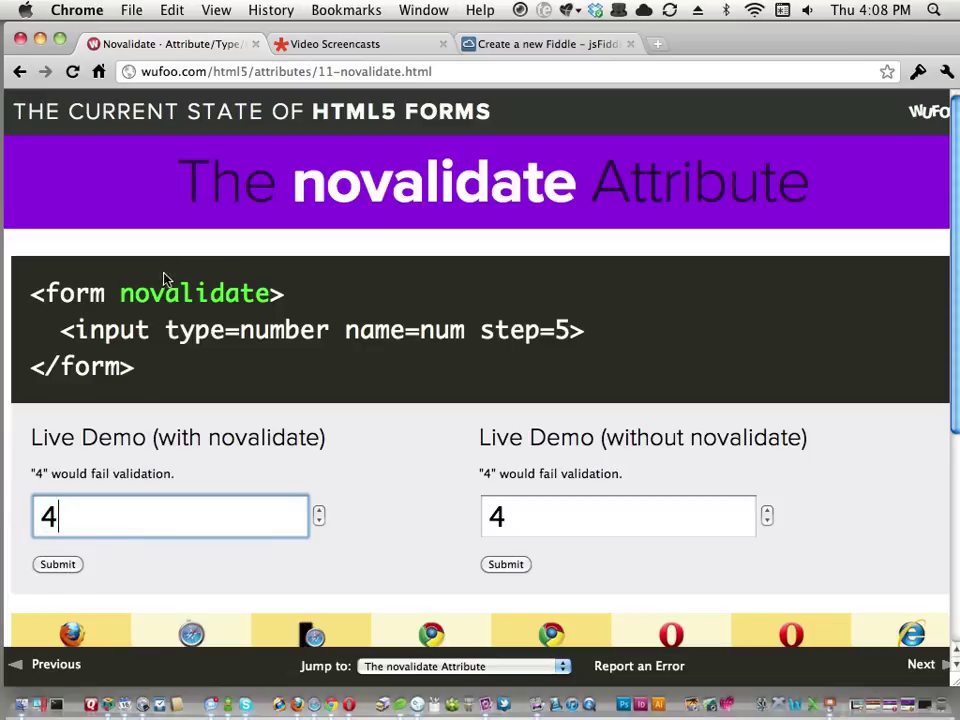
left_click(72, 563)
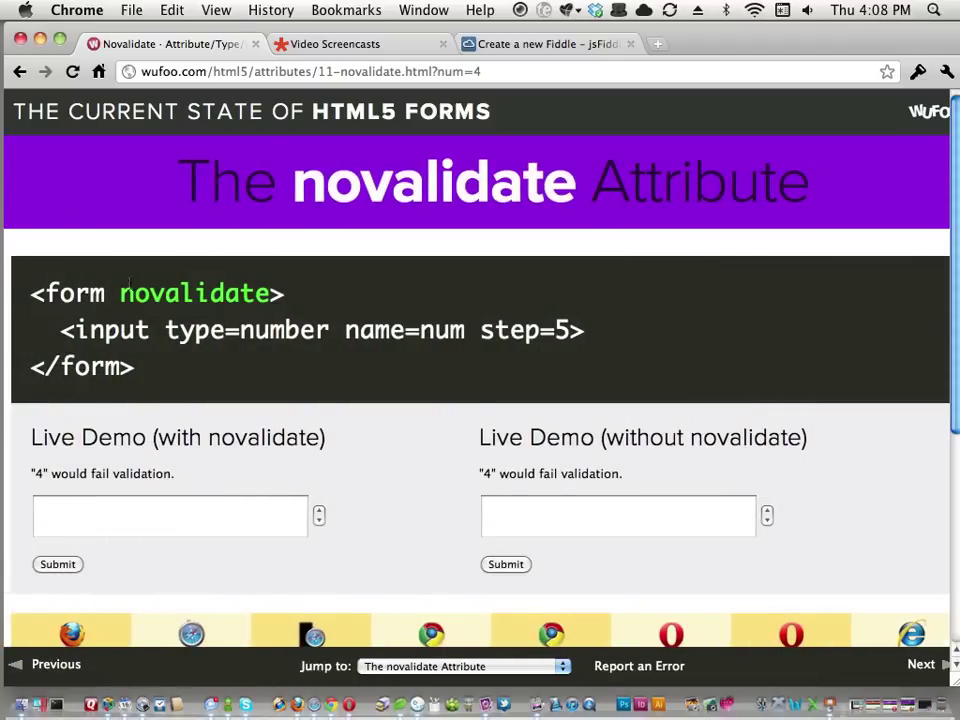
- Highlight the novalidate form code and its complete number input line, and clear the selection
left_click_drag(106, 294, 249, 373)
left_click(440, 322)
left_click_drag(602, 339, 47, 332)
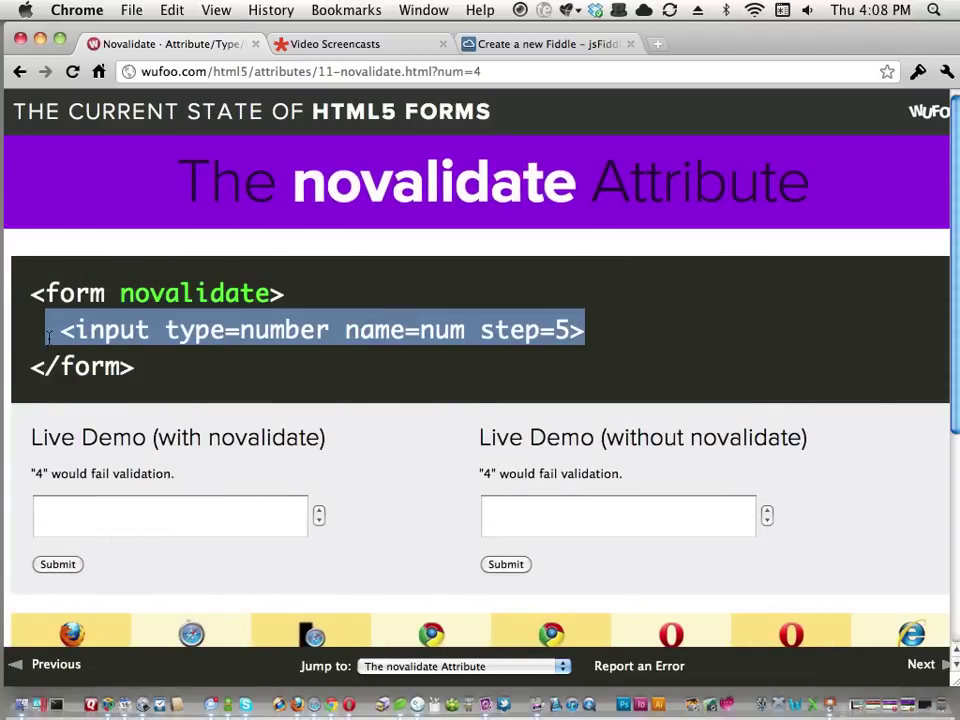
left_click(115, 343)
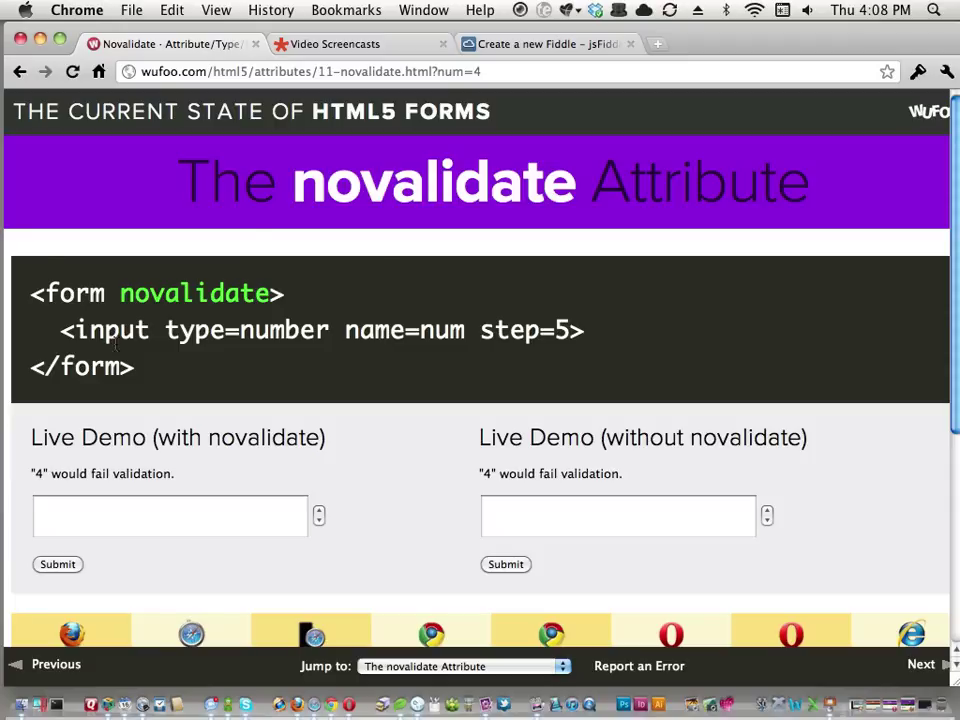
- Open the formnovalidate attribute page, and highlight the form tag and the Save input with formnovalidate in the code
scroll(424, 306, "down", 3)
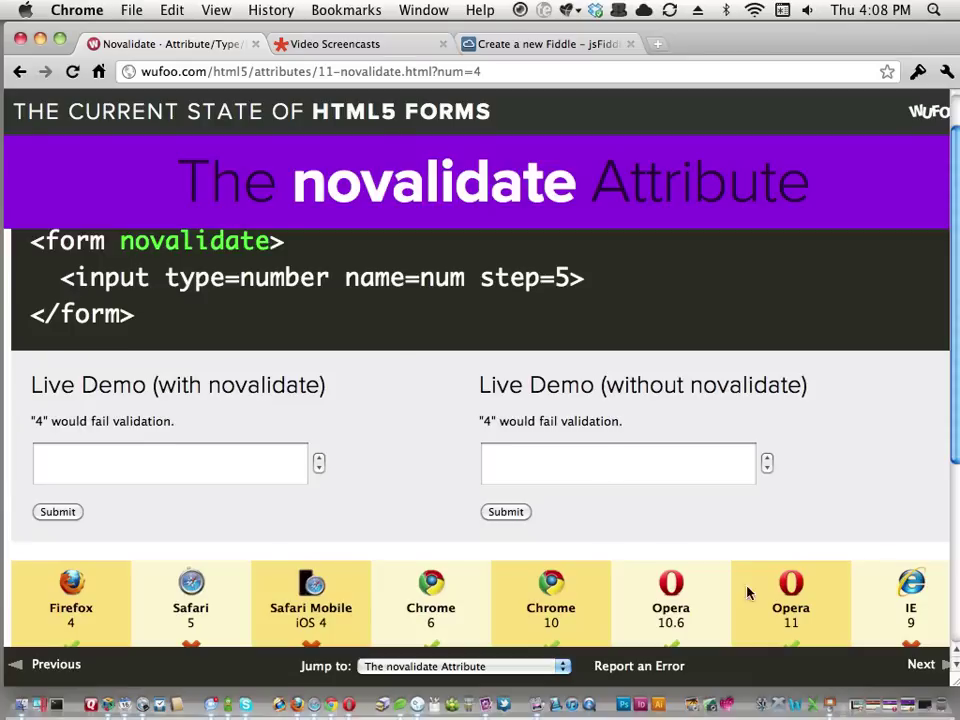
left_click(920, 664)
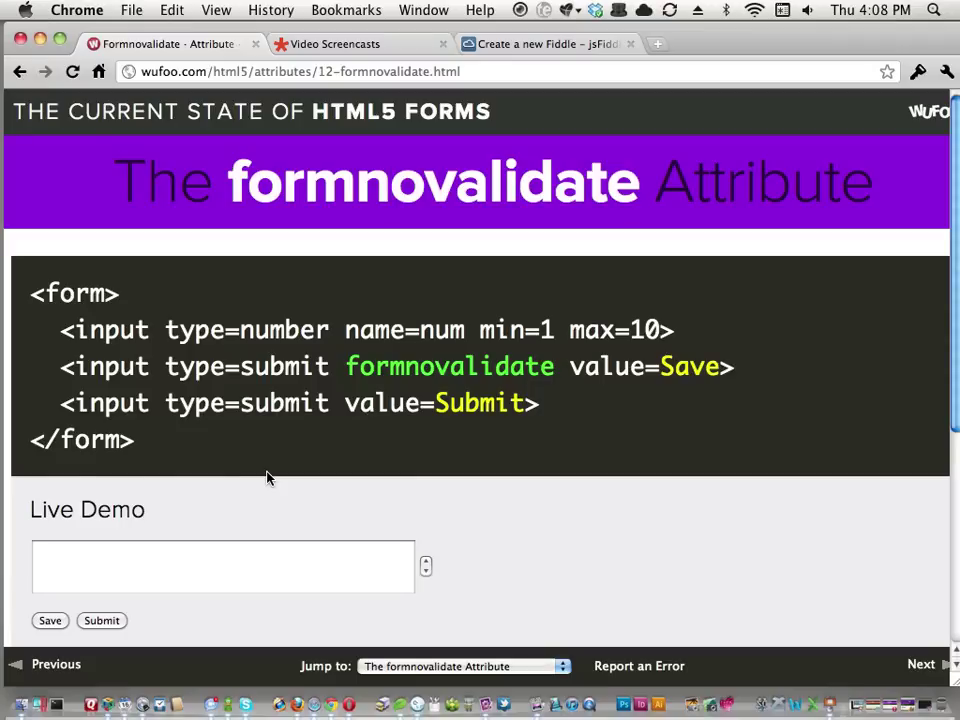
left_click_drag(90, 293, 143, 296)
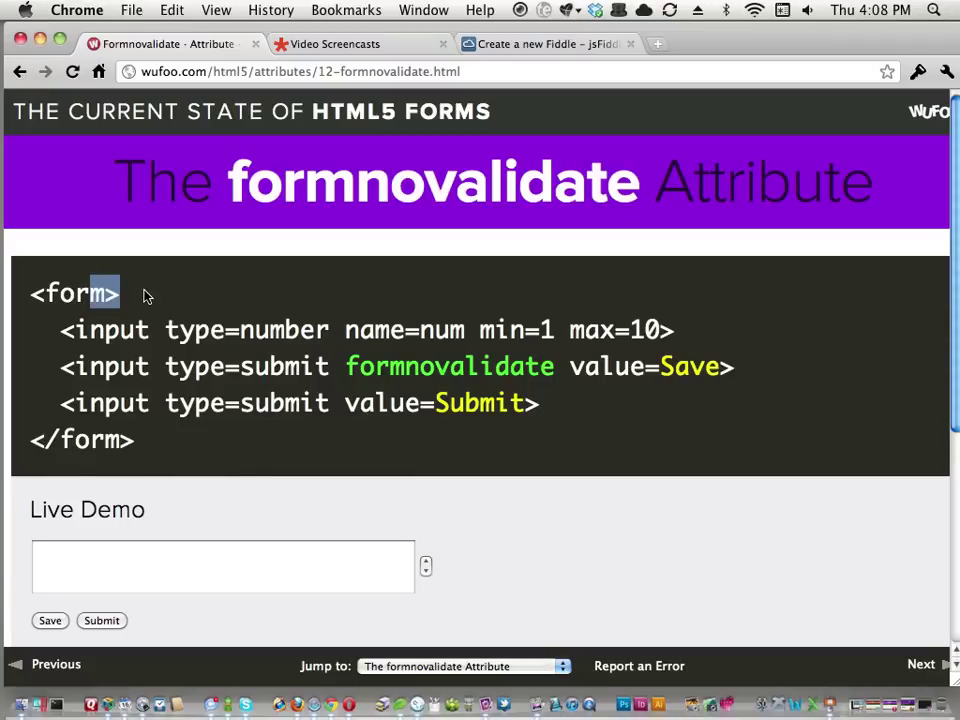
left_click_drag(196, 366, 614, 366)
left_click(618, 362)
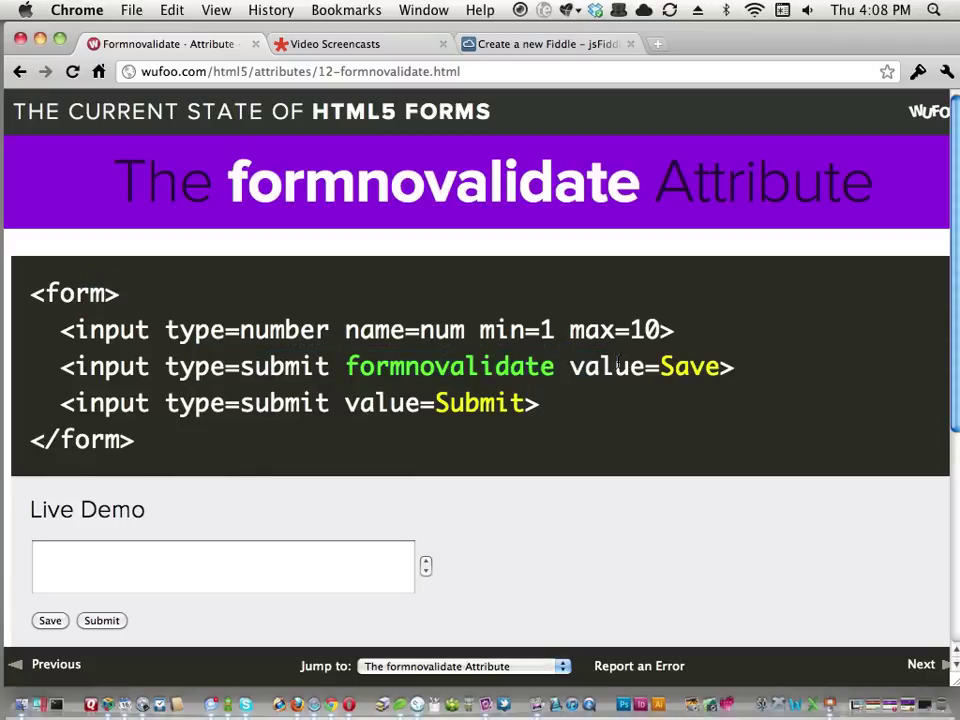
- Submit the formnovalidate demo with its field empty, first through Submit and again through Save
scroll(583, 427, "down", 2)
scroll(583, 427, "up", 2)
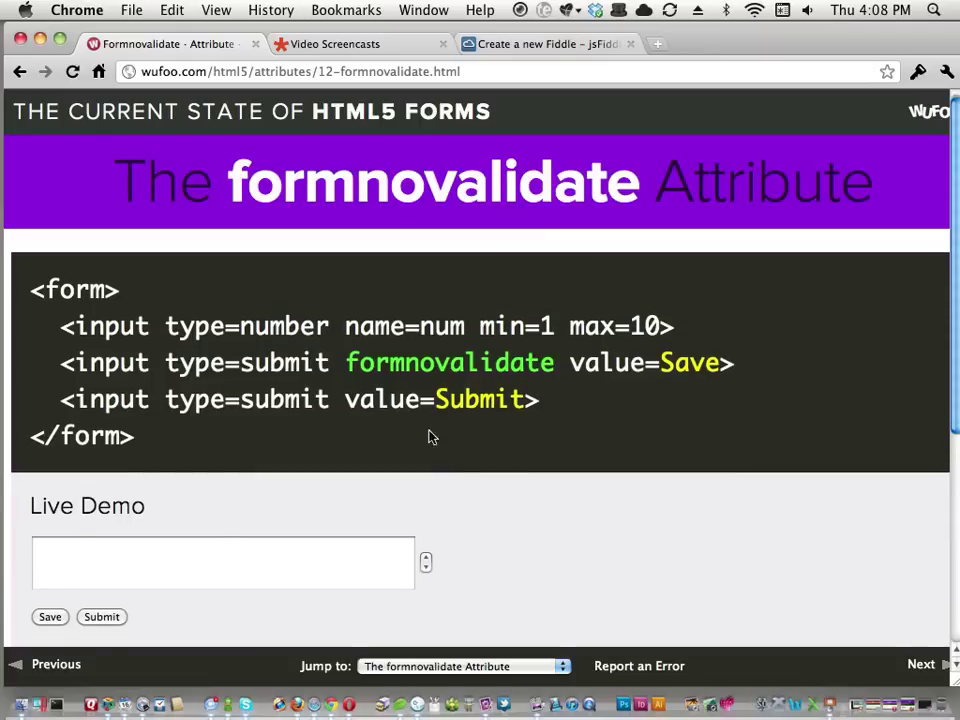
left_click(180, 568)
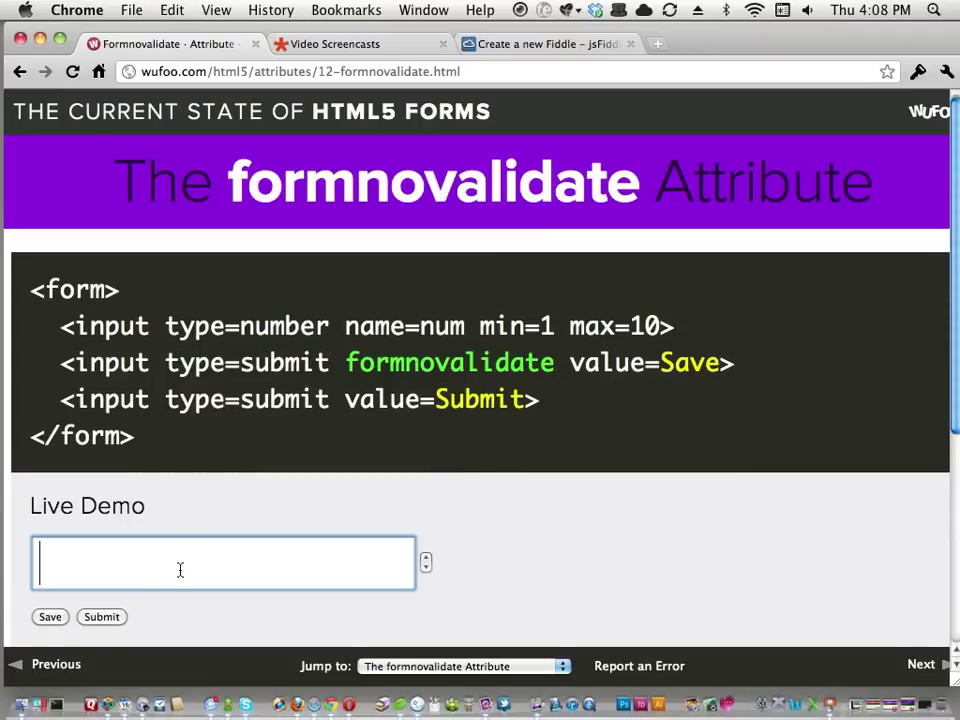
left_click(100, 624)
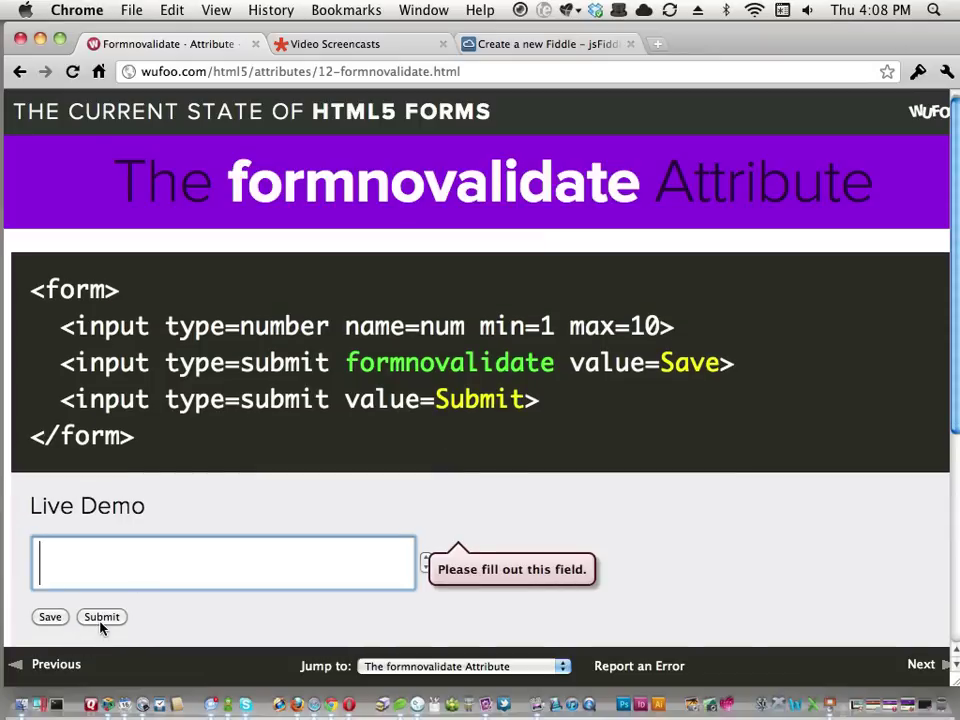
left_click(101, 622)
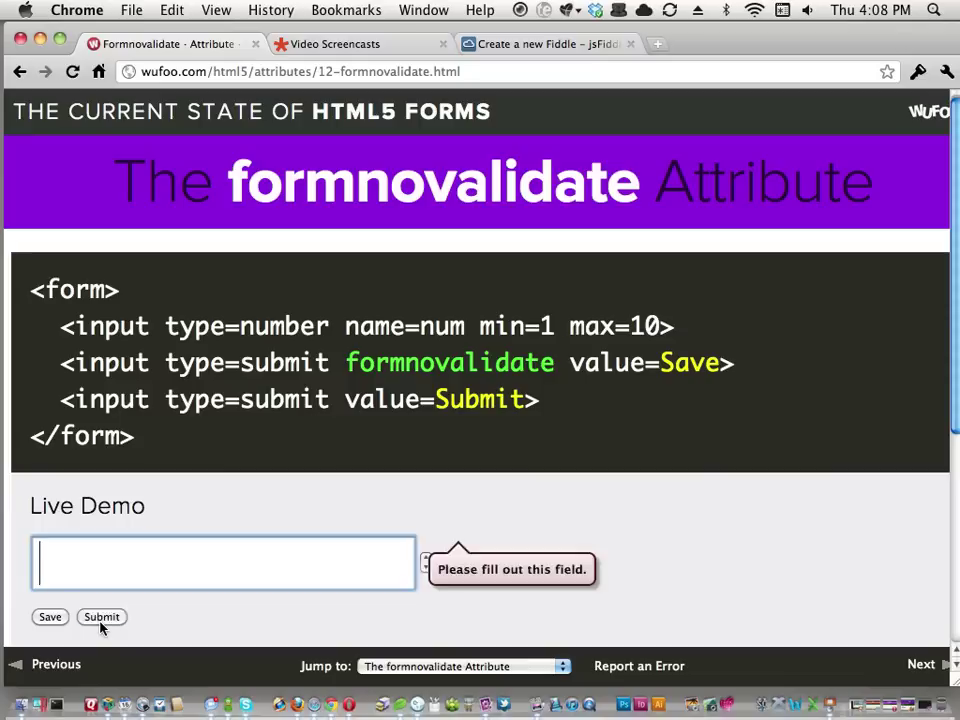
left_click(47, 618)
left_click(58, 616)
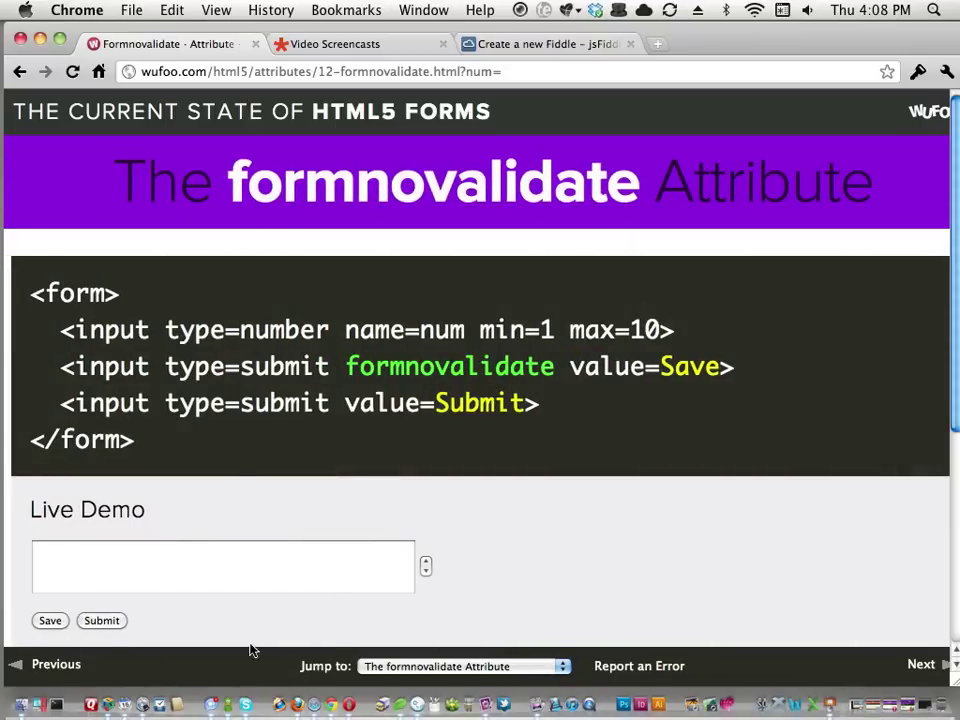
- Open the formaction attribute page, highlight the form action line, and send the demo form to Wufoo before returning to the page
left_click(932, 665)
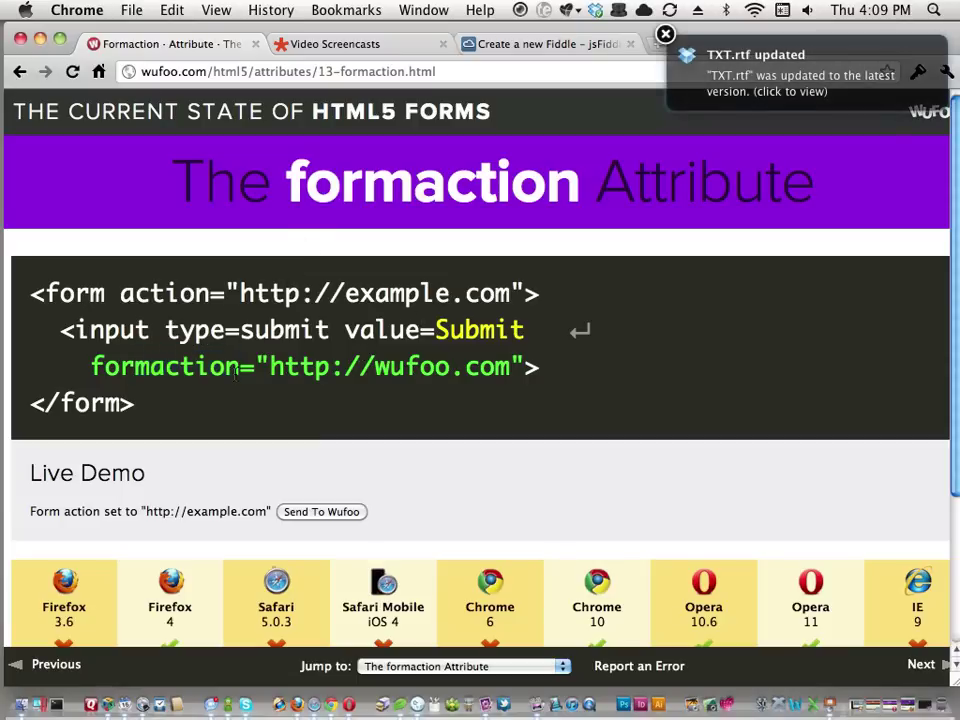
left_click_drag(44, 293, 537, 296)
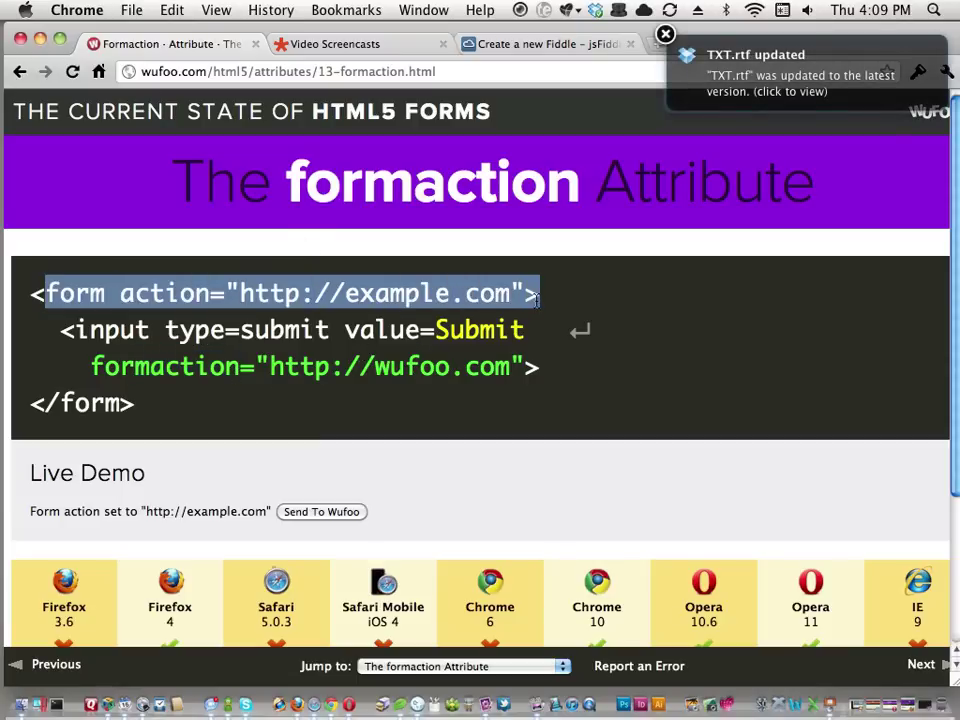
left_click(537, 296)
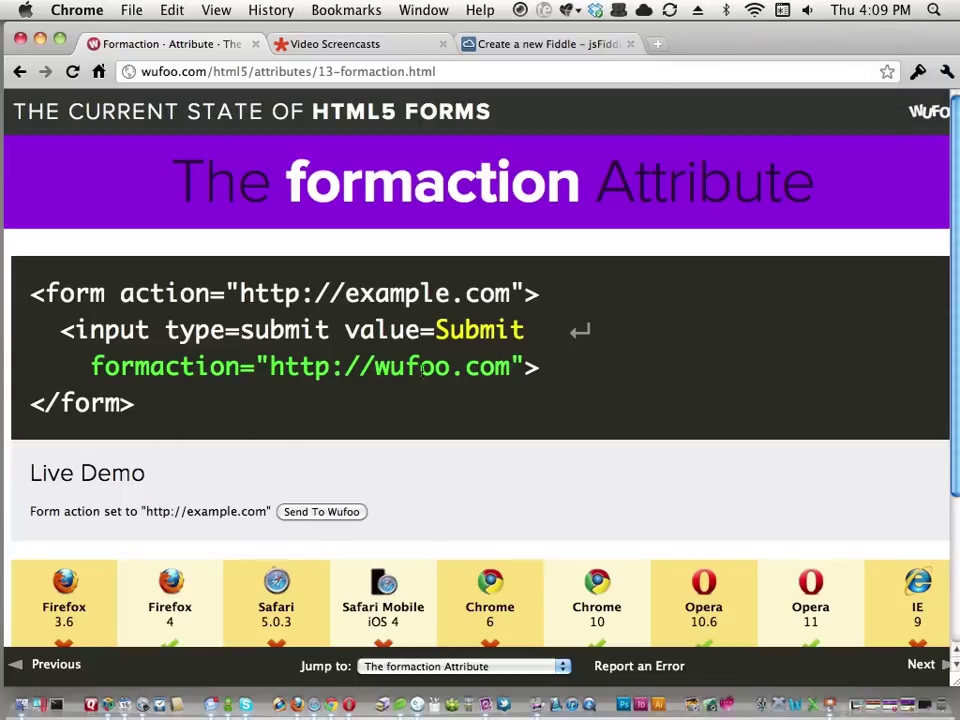
left_click(313, 510)
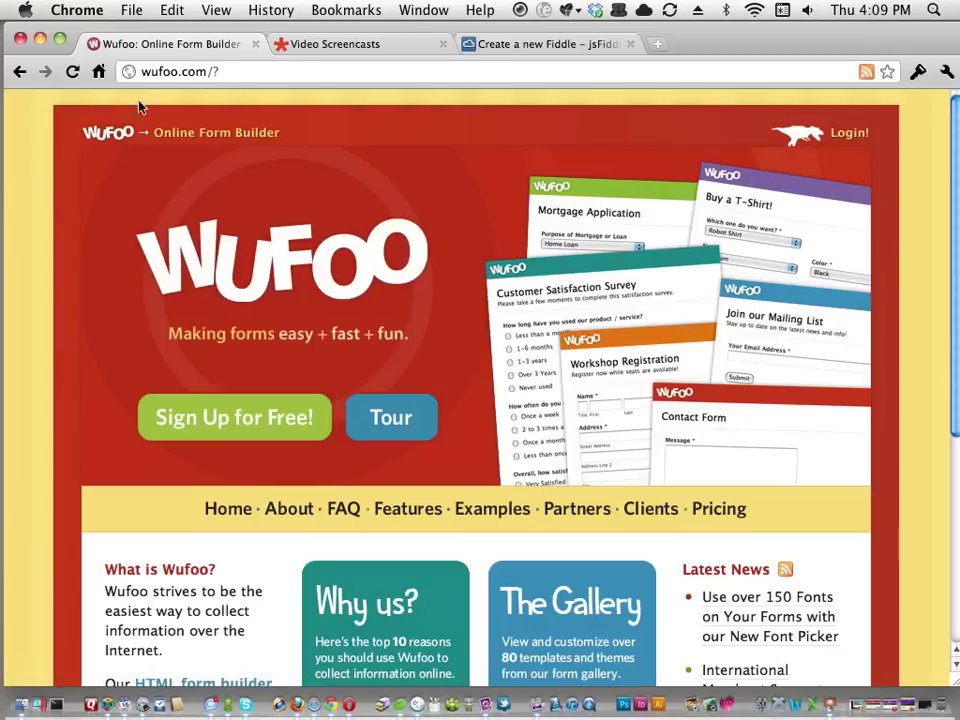
left_click(22, 73)
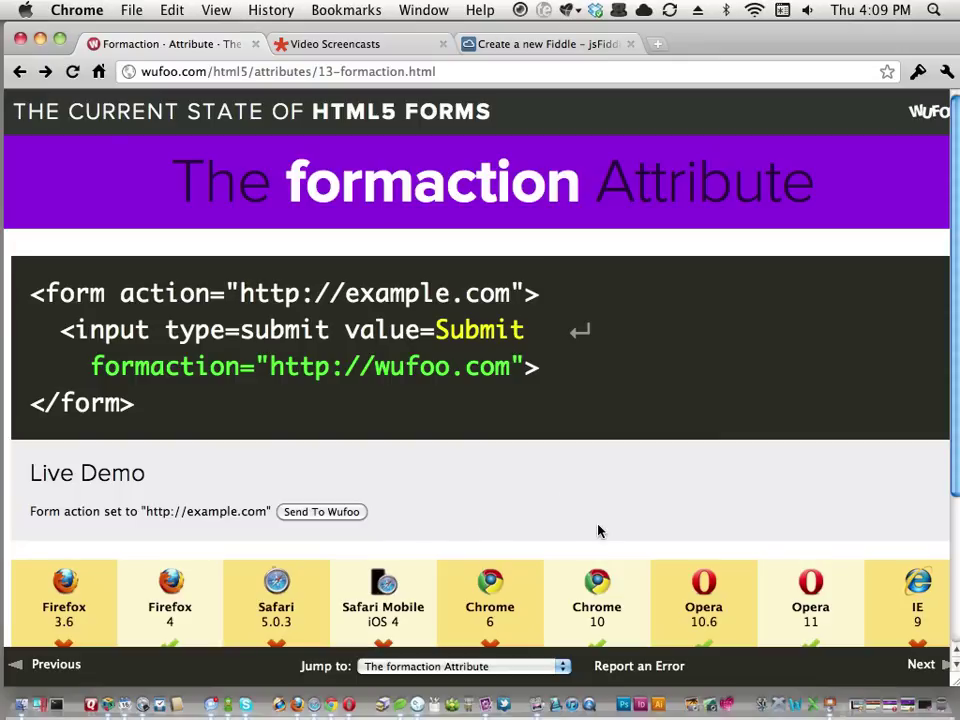
- Open the formmethod attribute page, and read its browser support table and The Low Down notes
left_click(924, 665)
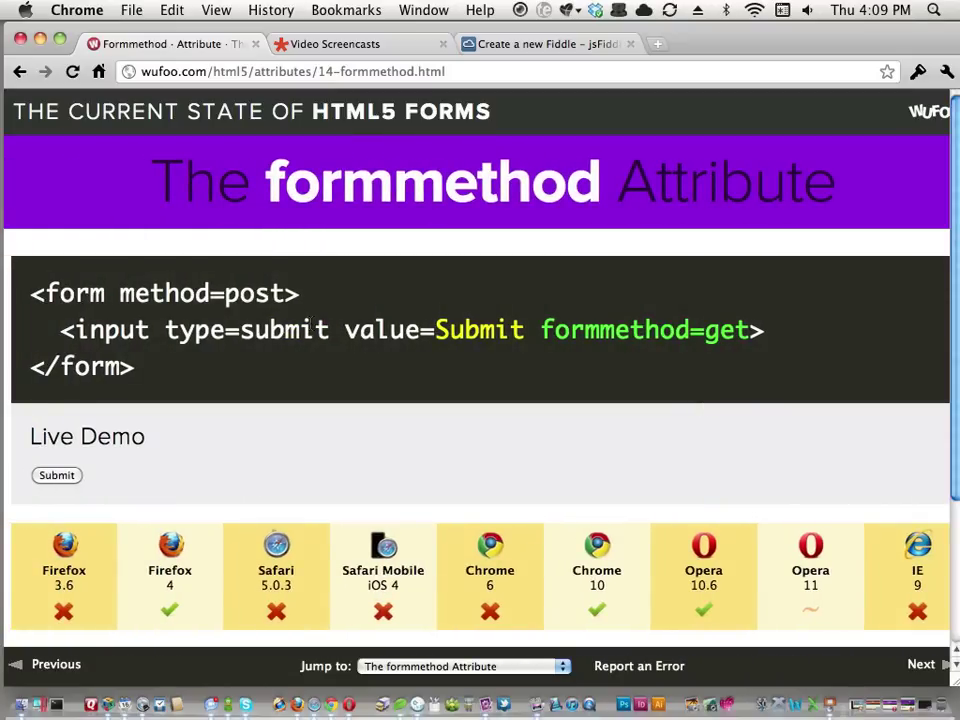
scroll(600, 395, "down", 5)
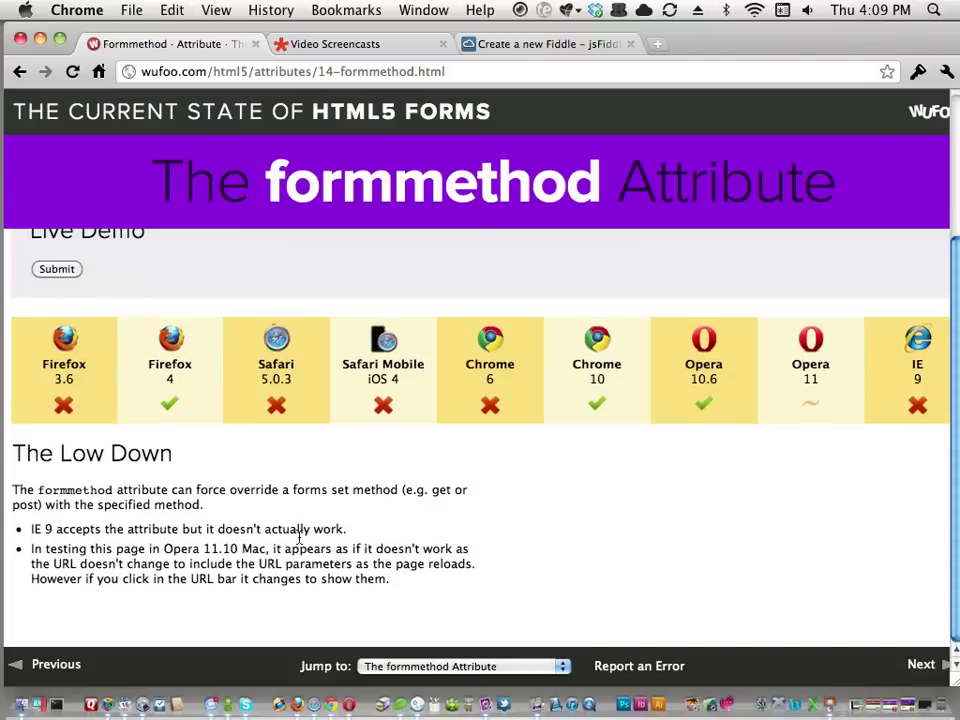
scroll(226, 574, "up", 5)
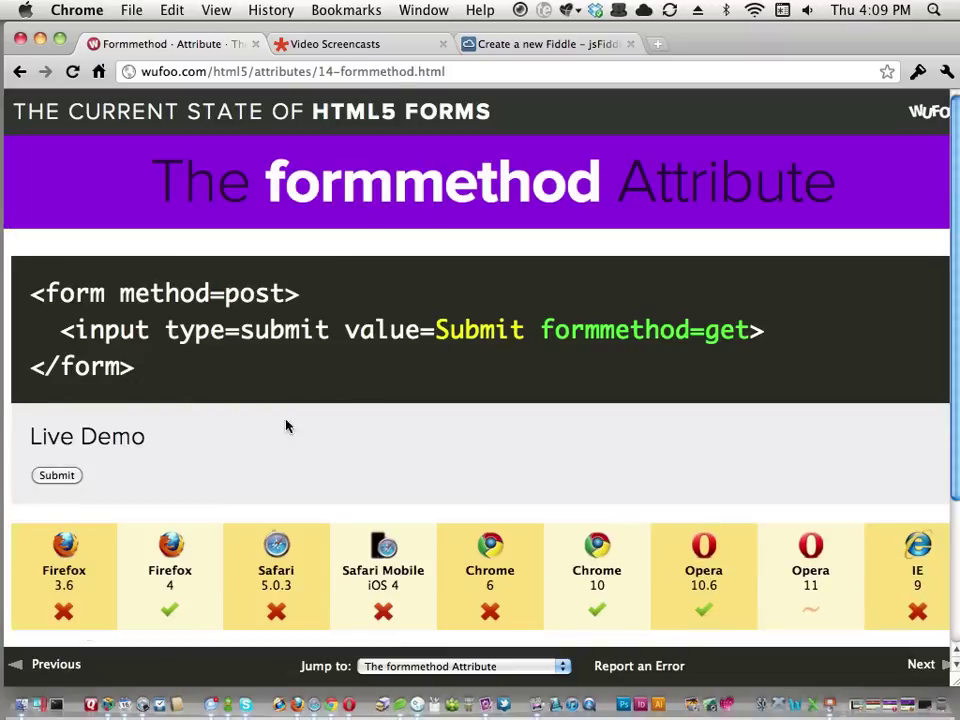
- Open the formtarget attribute page, submit its live demo form, and close the extra tab it opens
left_click(931, 670)
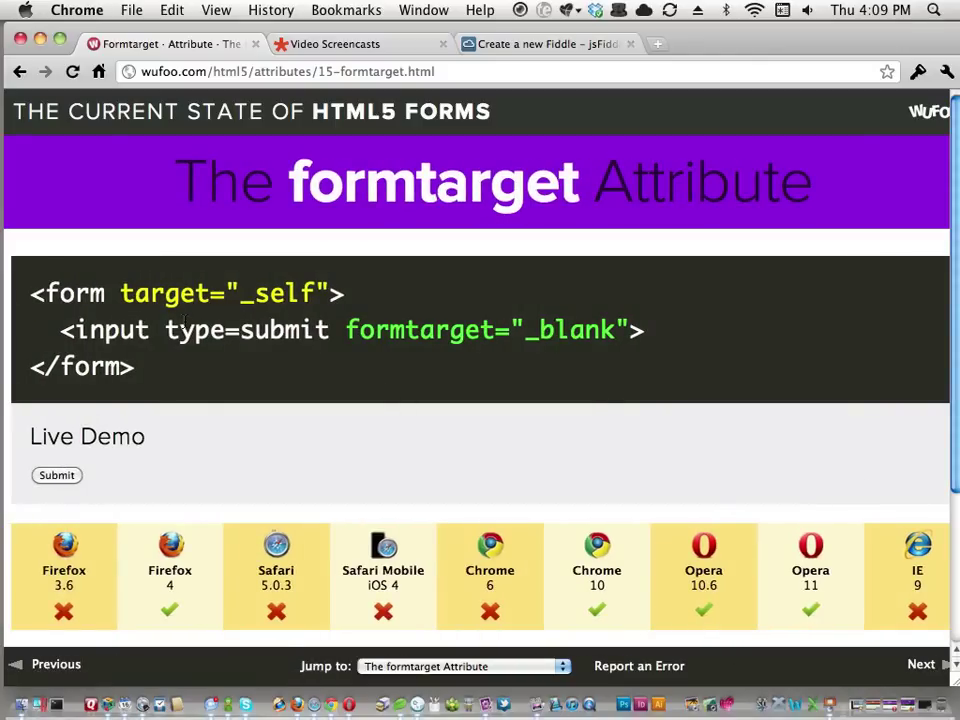
mouse_move(280, 296)
left_mouse_down()
mouse_move(172, 331)
mouse_move(285, 300)
left_mouse_up()
left_click(50, 476)
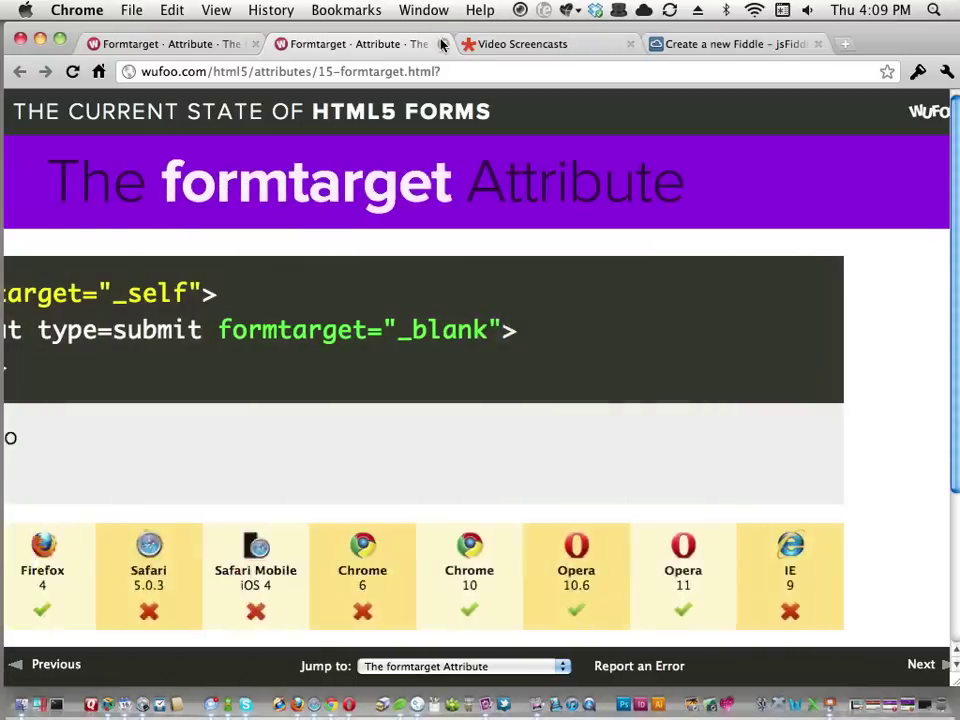
left_click(443, 44)
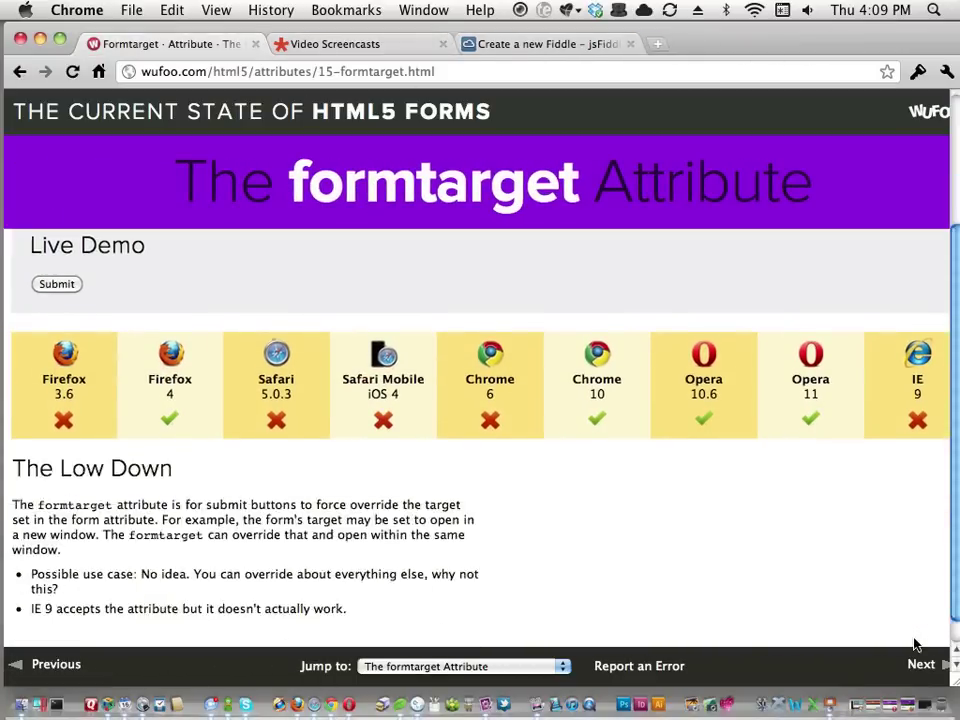
- Open the formenctype attribute page, and highlight the form's enctype and the submit input's formenctype value in the code
scroll(915, 645, "down", 5)
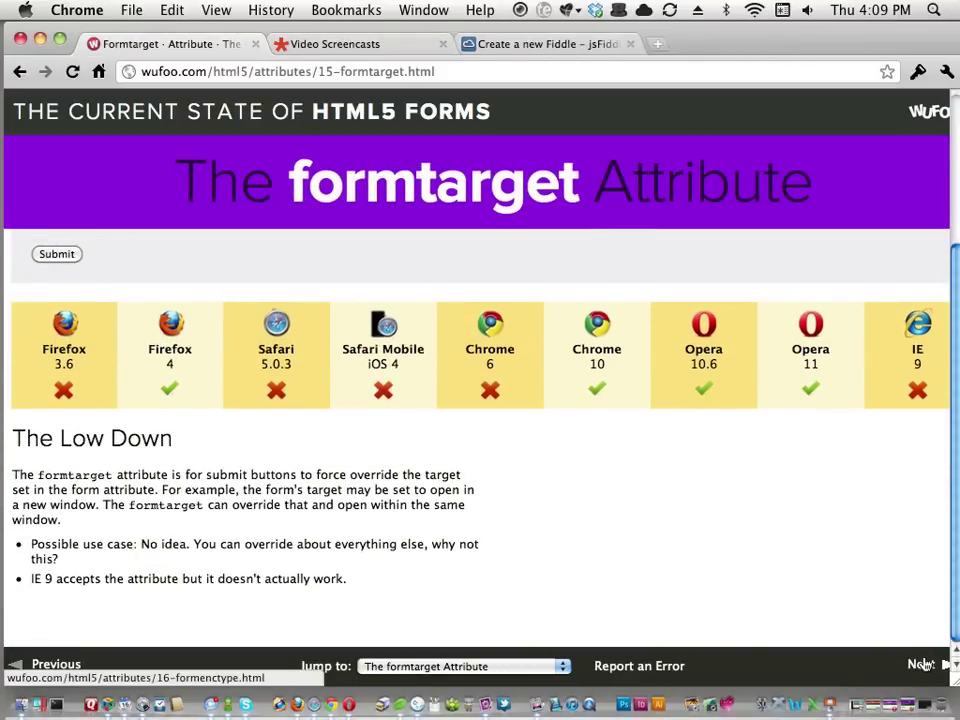
left_click(921, 664)
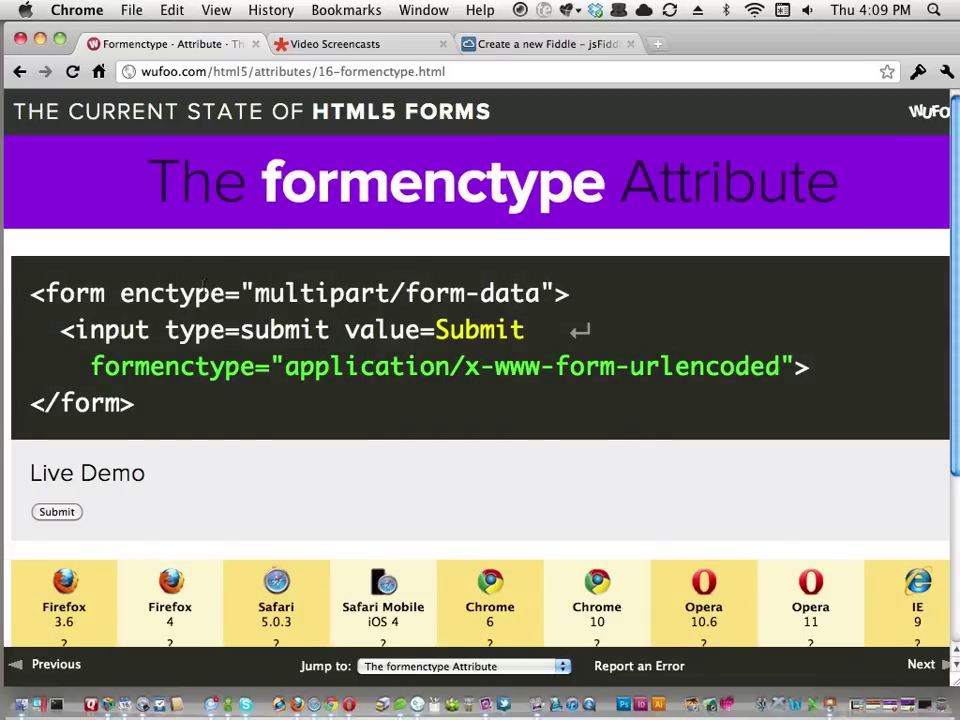
left_click_drag(210, 293, 420, 295)
left_click(424, 304)
left_click_drag(407, 372, 585, 368)
- Open the spellcheck attribute page, highlight the spellcheck="false" line's ending in the code, and read the browser support table
left_click(921, 664)
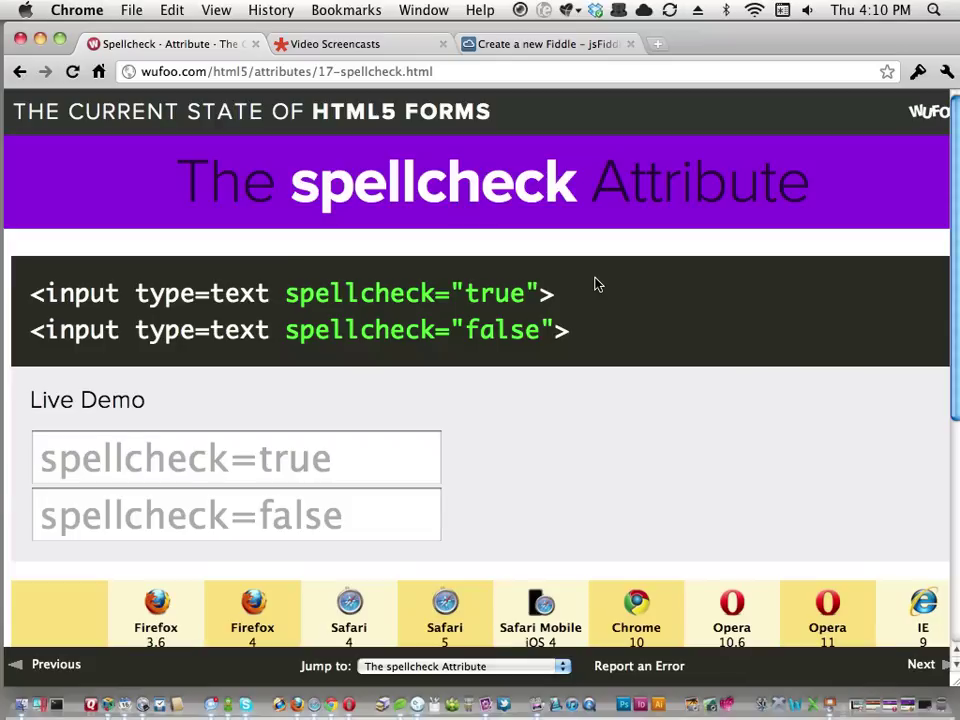
double_click(550, 330)
left_click(655, 494)
scroll(655, 494, "down", 3)
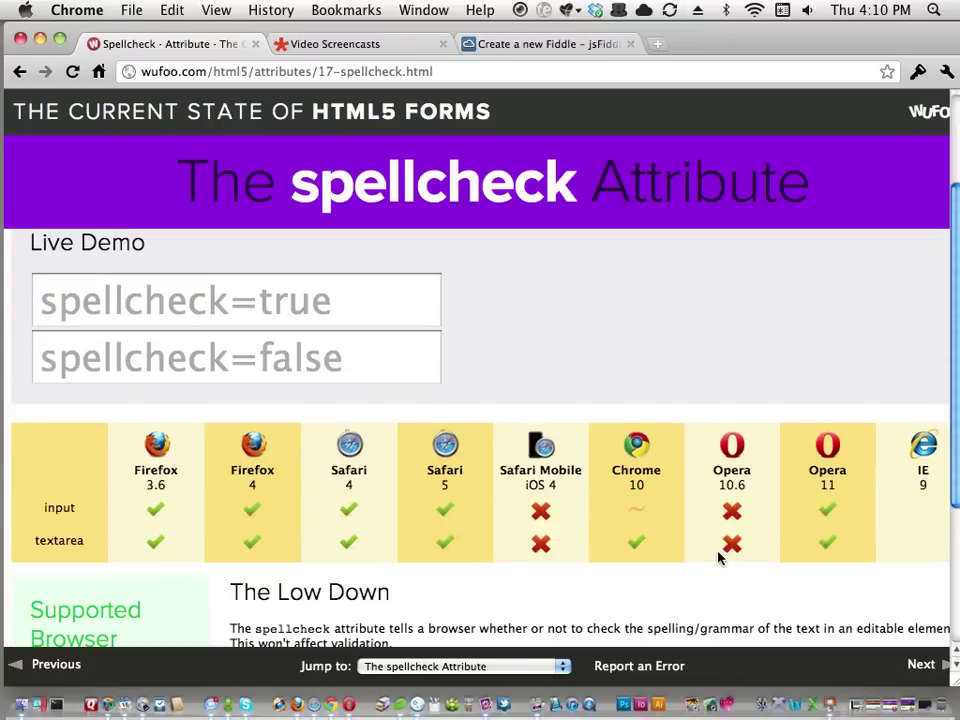
- Open the meter element page, and highlight the min, max and value attributes in its code sample
left_click(917, 666)
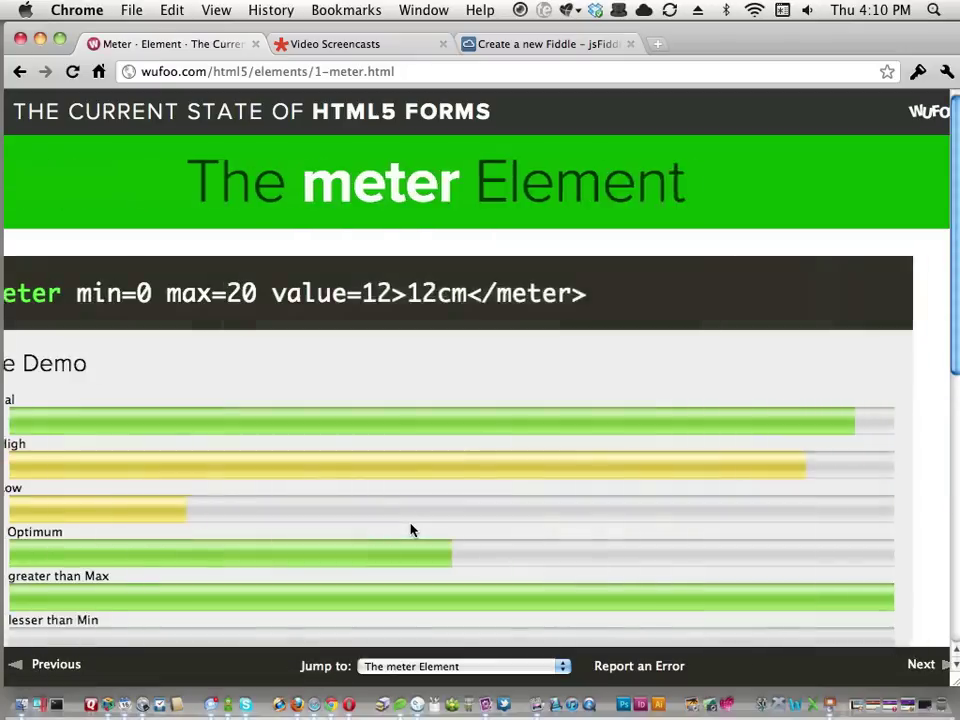
left_click_drag(653, 182, 165, 197)
left_click(184, 195)
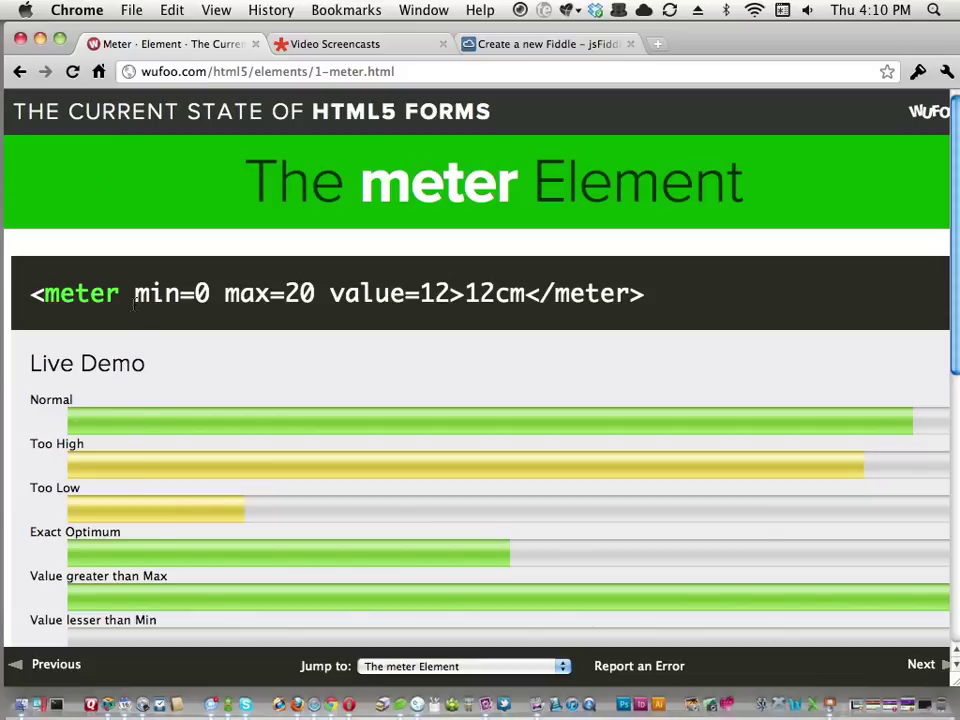
left_click_drag(134, 293, 193, 293)
left_click_drag(270, 293, 287, 293)
left_click_drag(375, 293, 447, 290)
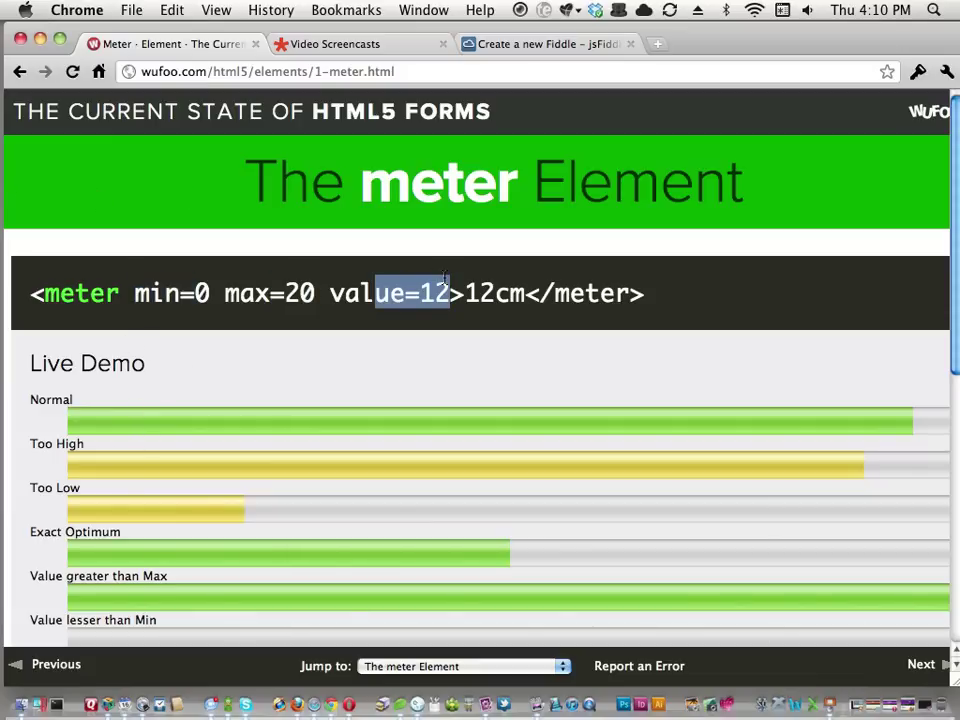
- Examine the meter page's live demo bars, from Normal and Too High through Value lesser than Min
scroll(866, 522, "down", 2)
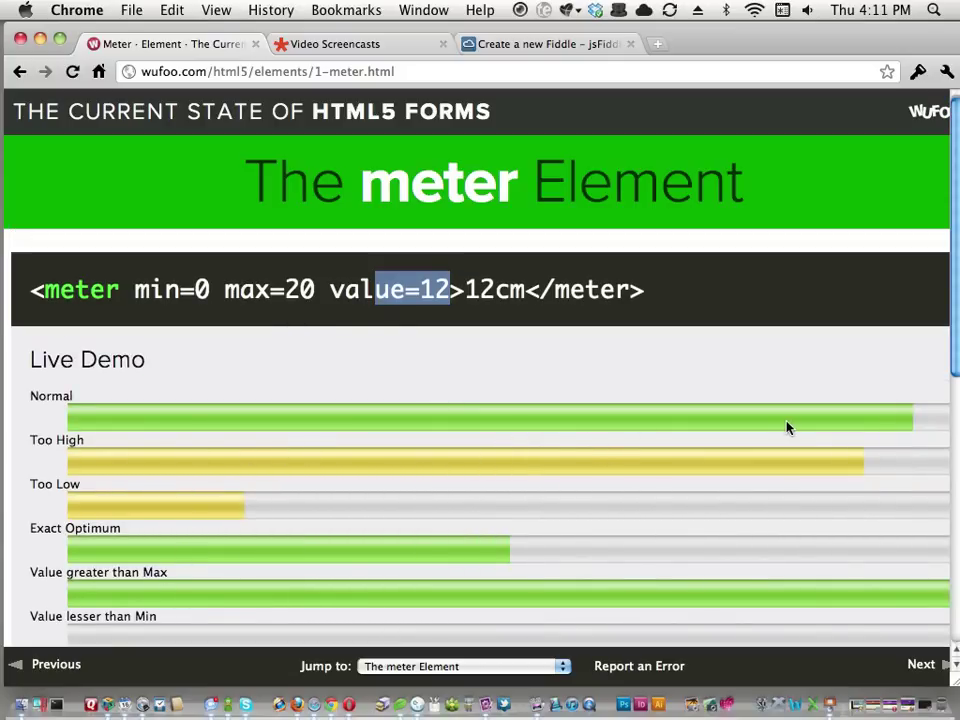
scroll(786, 428, "down", 2)
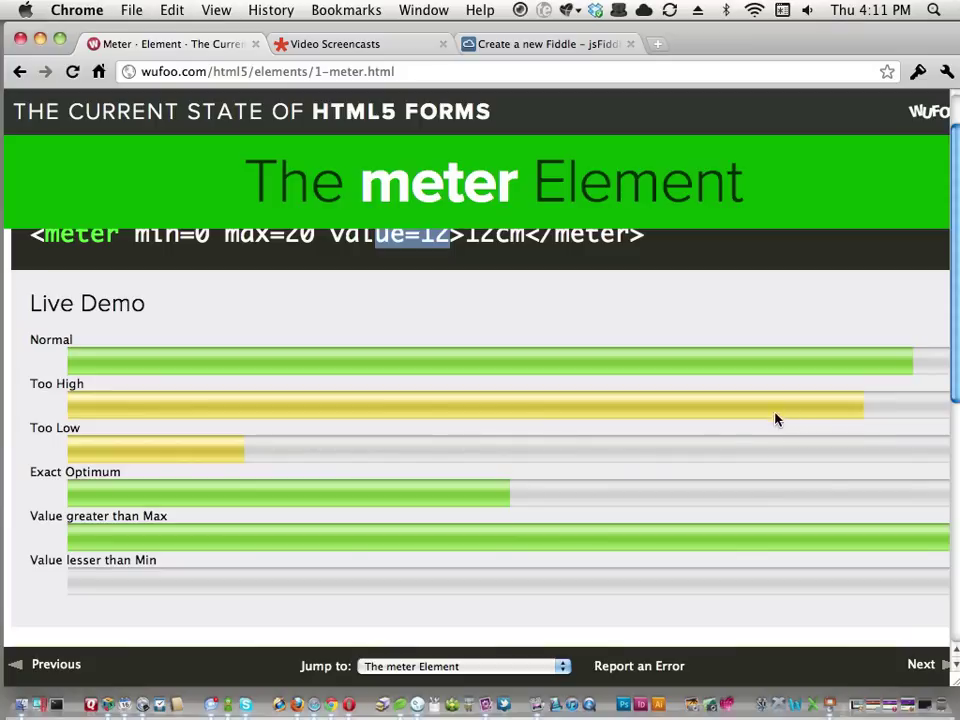
scroll(636, 463, "up", 2)
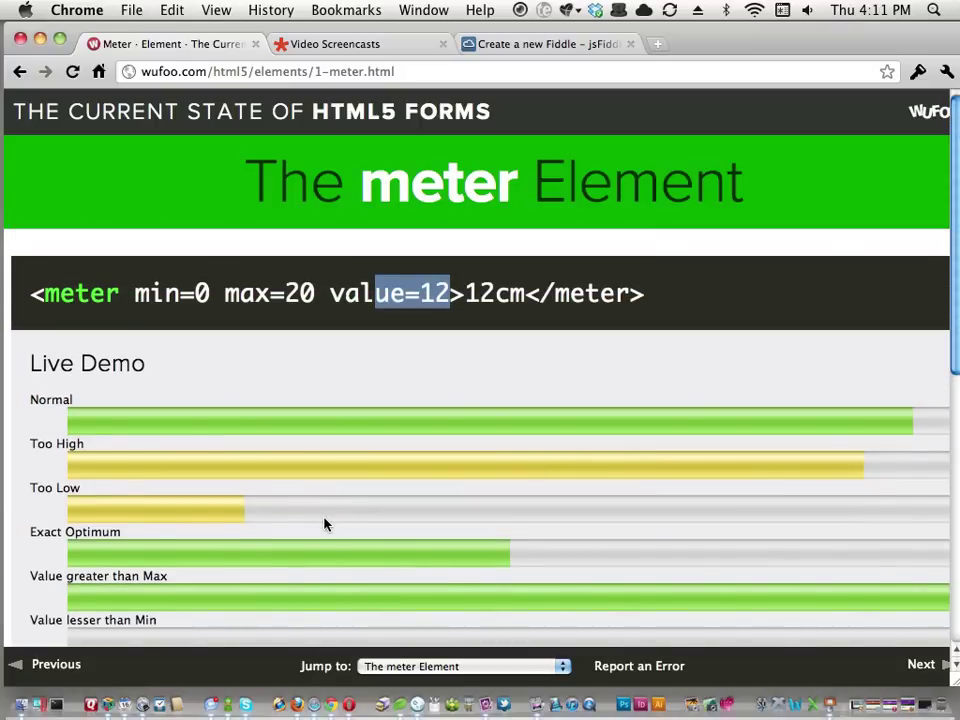
scroll(324, 524, "down", 5)
scroll(324, 524, "up", 5)
scroll(455, 517, "down", 8)
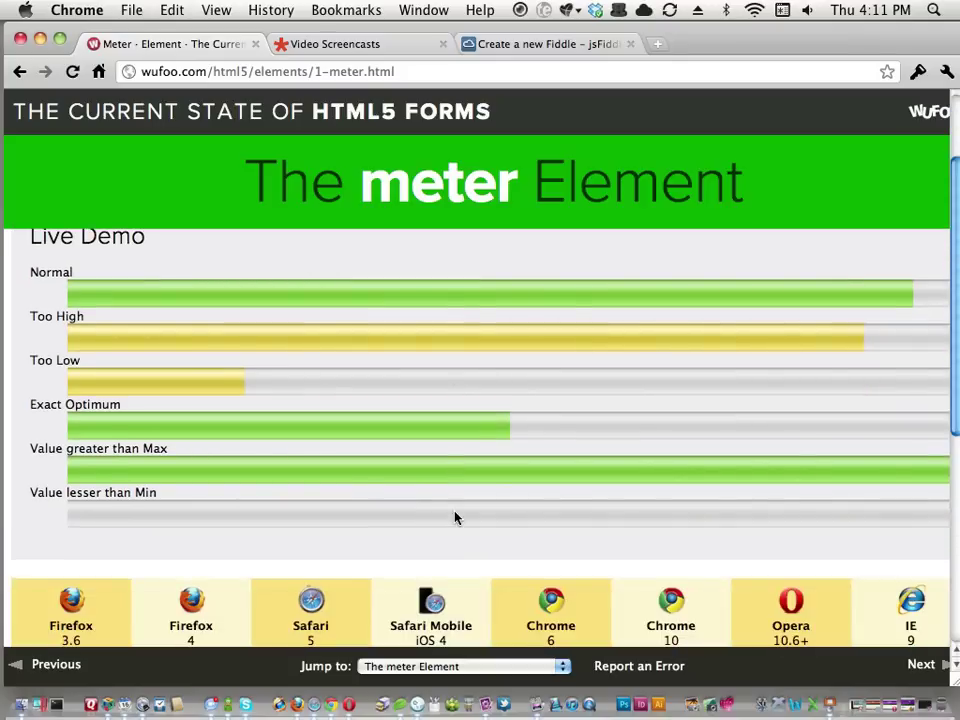
scroll(468, 340, "up", 8)
- Inspect the Too High meter element to read its min, high, value and max attributes, and close the developer tools
right_click(243, 465)
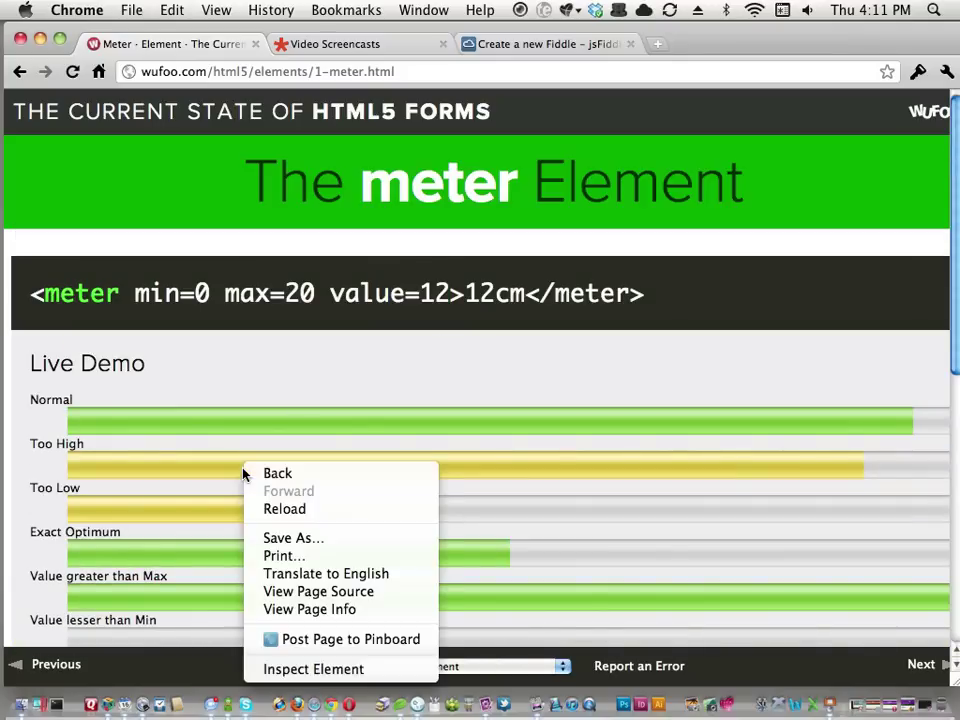
left_click(305, 669)
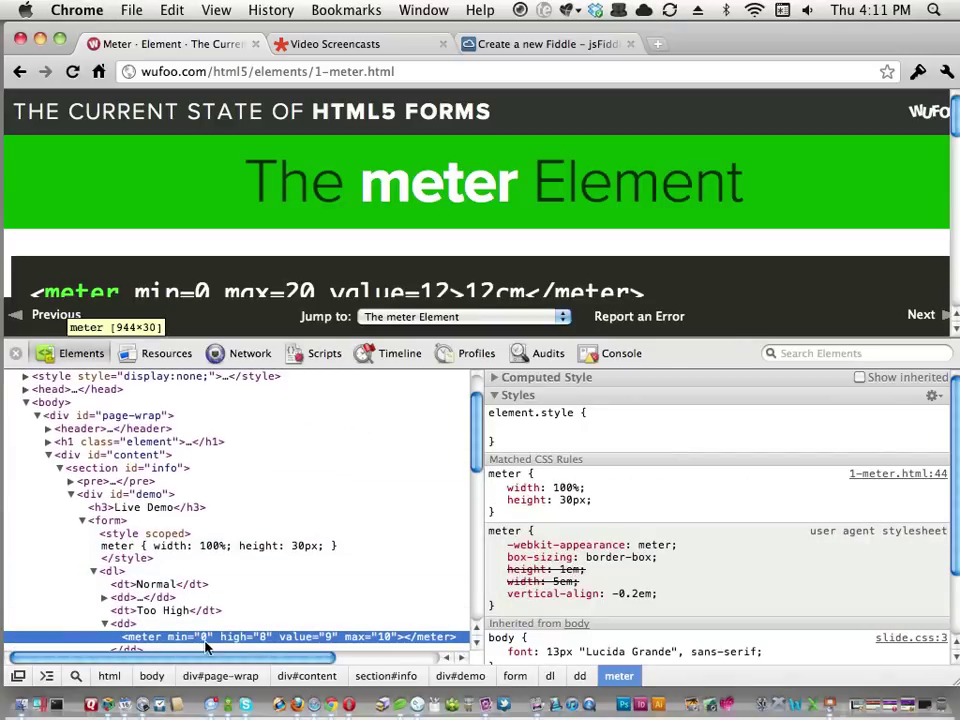
scroll(251, 658, "right", 2)
scroll(251, 658, "right", 3)
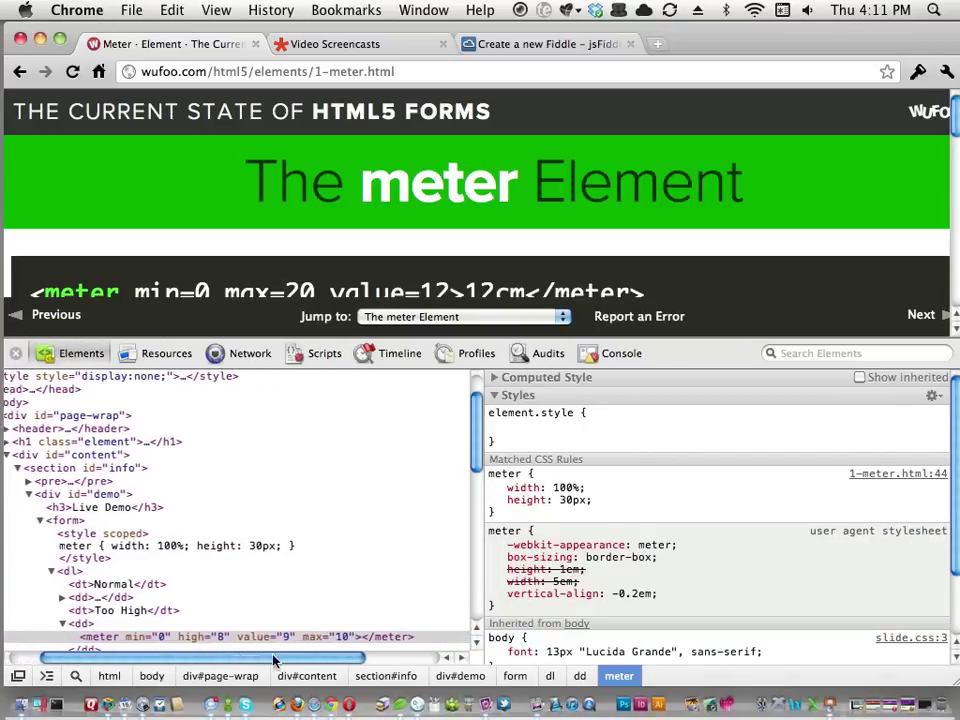
scroll(220, 650, "left", 4)
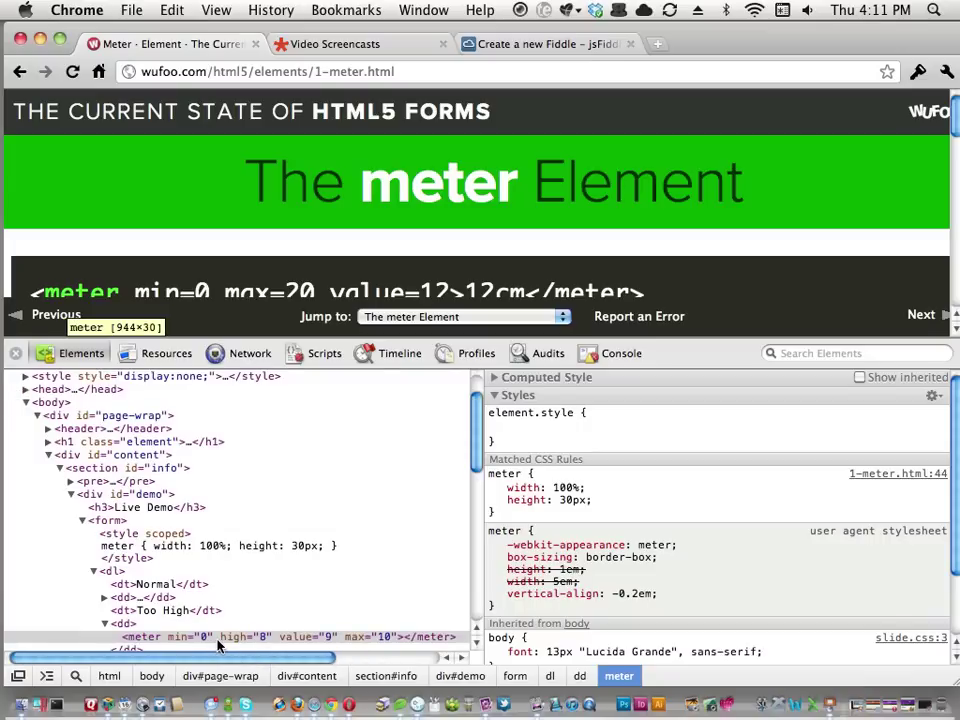
left_click(16, 355)
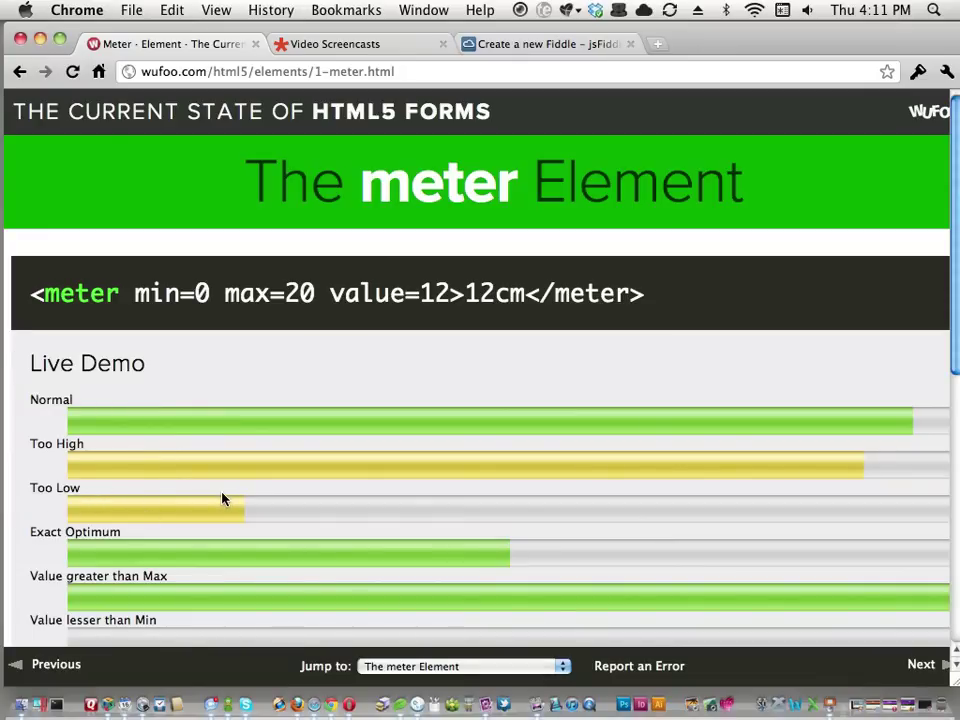
- Read the meter element's browser support table and The Low Down notes, and return to the start of the page
scroll(579, 476, "down", 2)
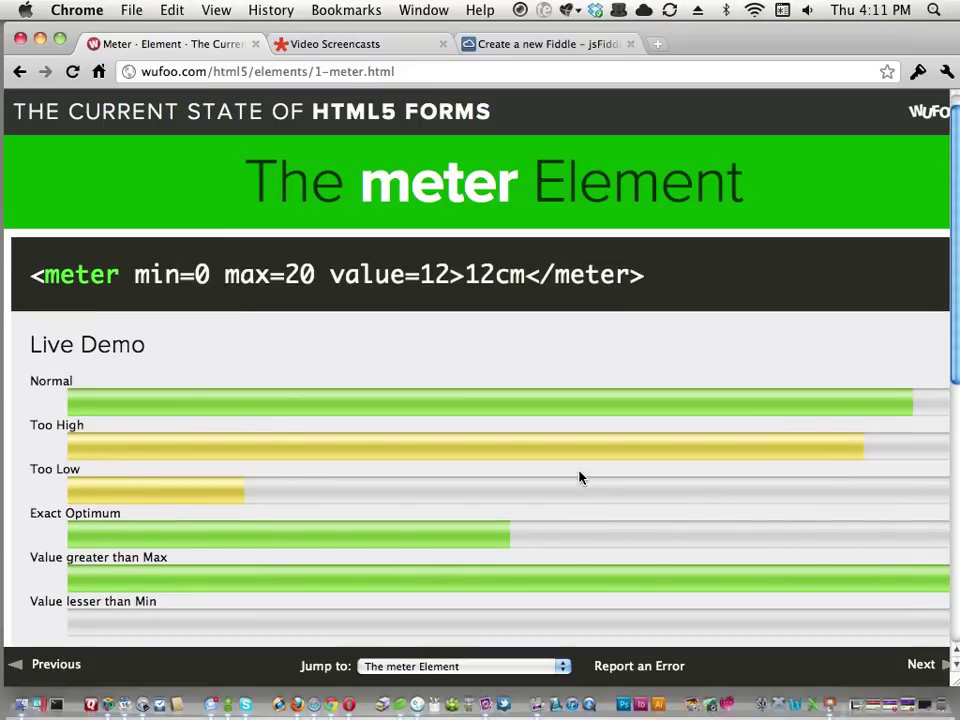
scroll(579, 476, "down", 2)
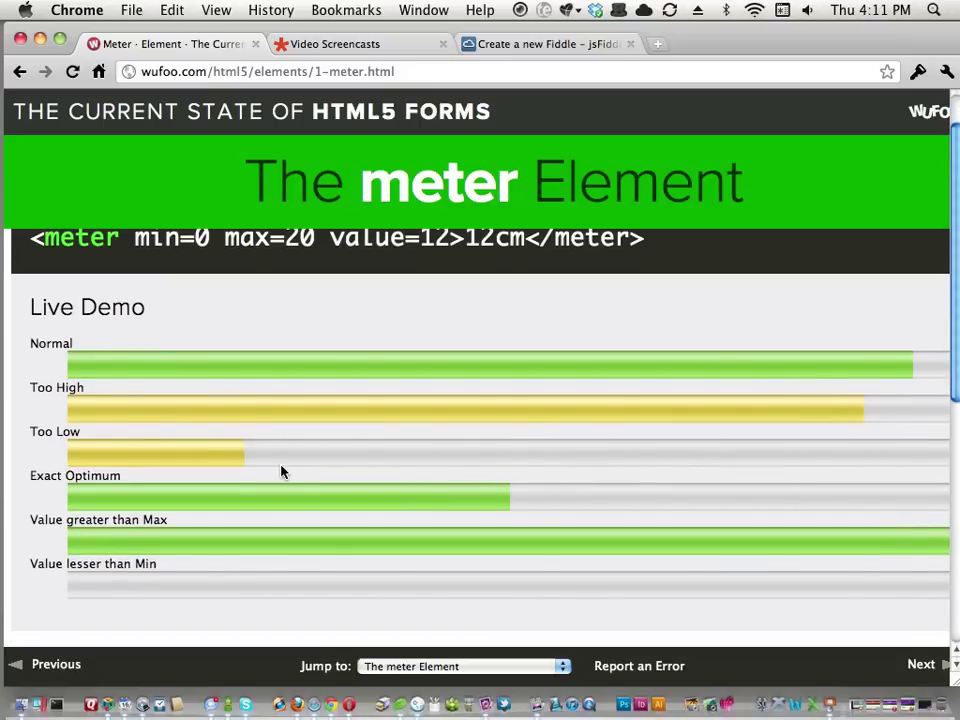
scroll(281, 472, "down", 10)
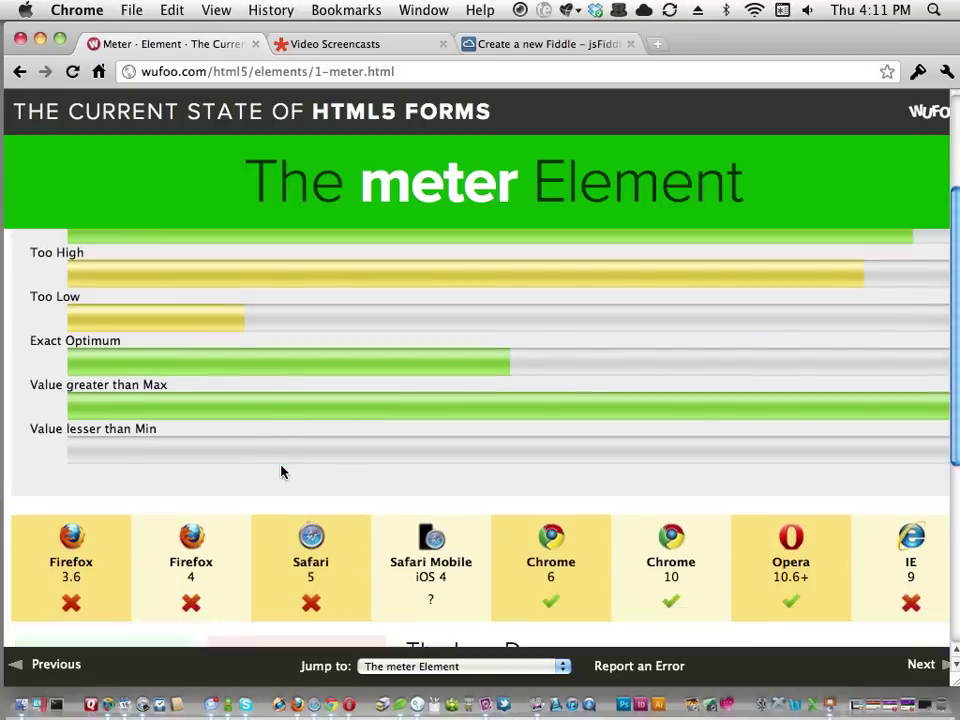
scroll(281, 472, "down", 7)
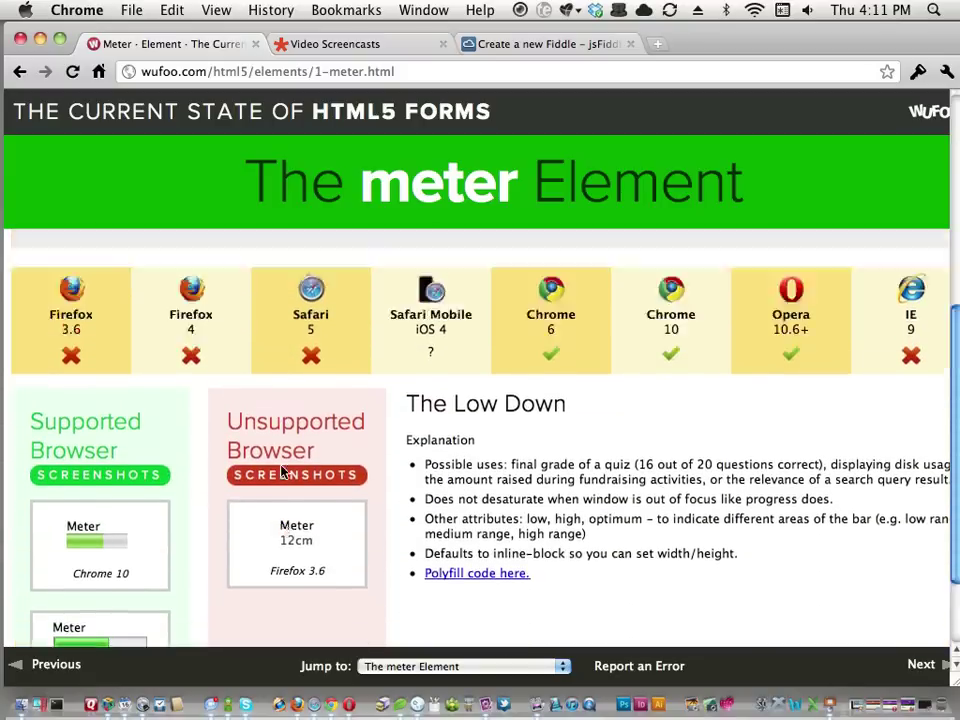
scroll(281, 471, "up", 15)
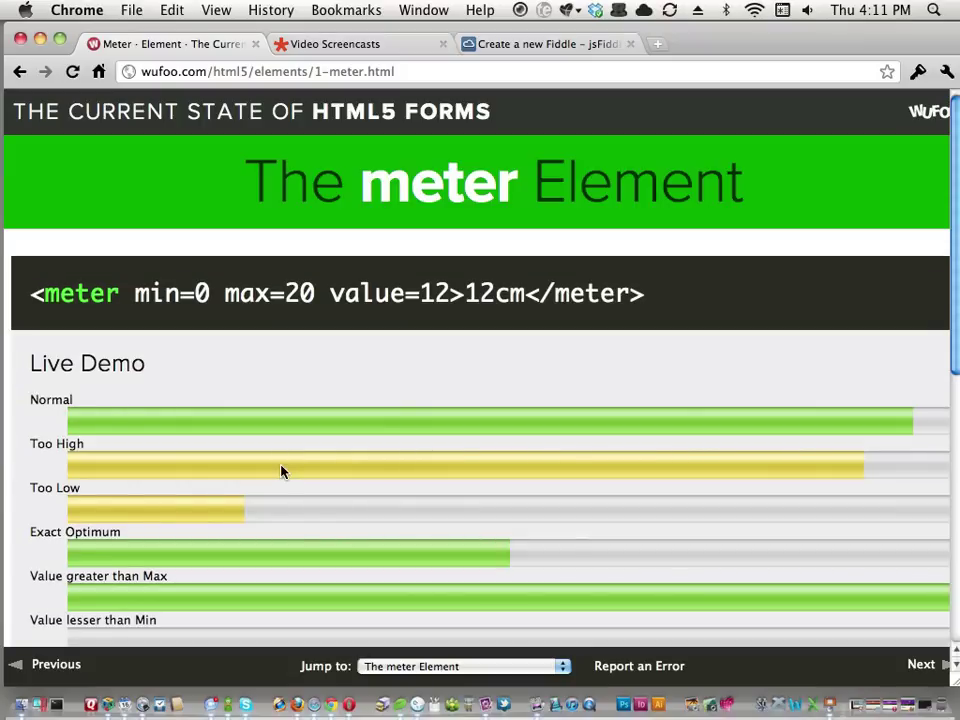
- Open the progress element page, and look over its live demo bar, browser support table and The Low Down notes
left_click(917, 664)
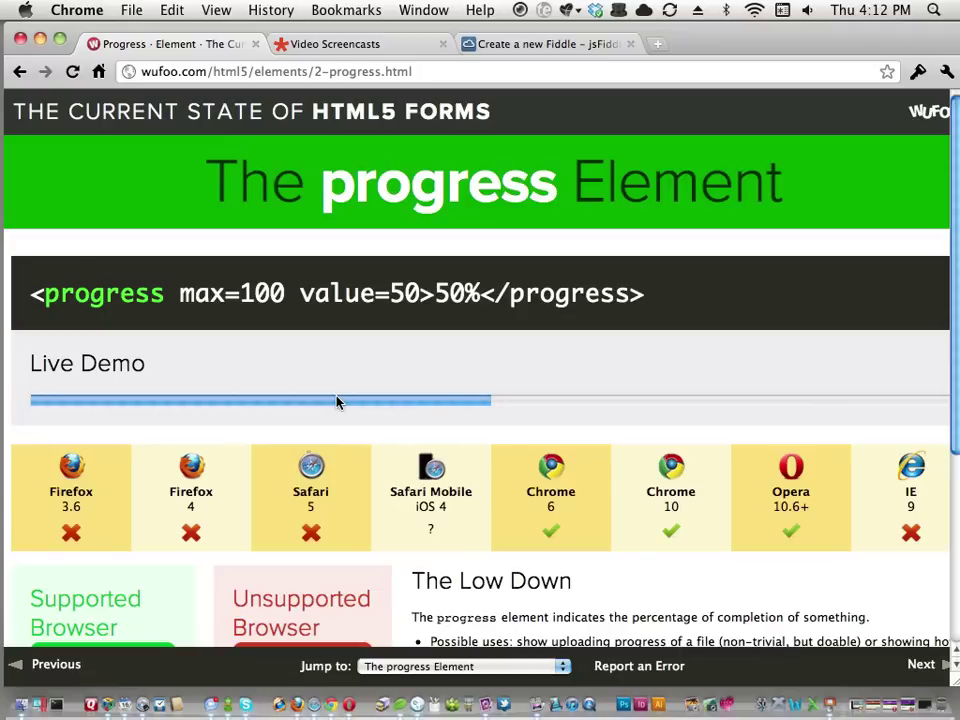
scroll(725, 360, "down", 2)
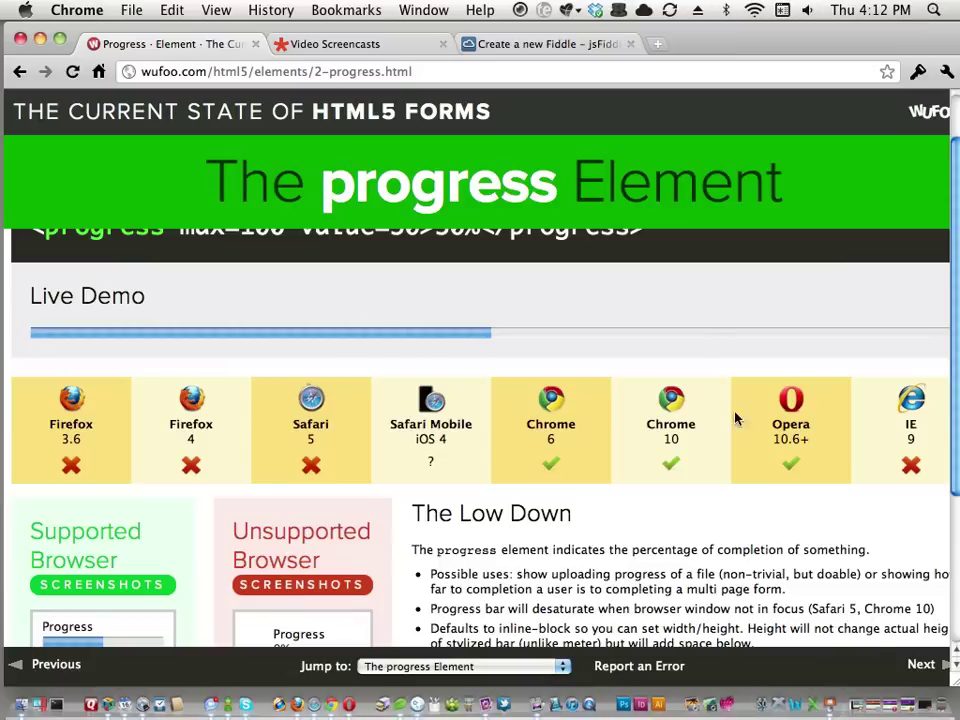
- Open the output element page, highlight part of the output tags in the code, and look over the rest of the page
left_click(912, 664)
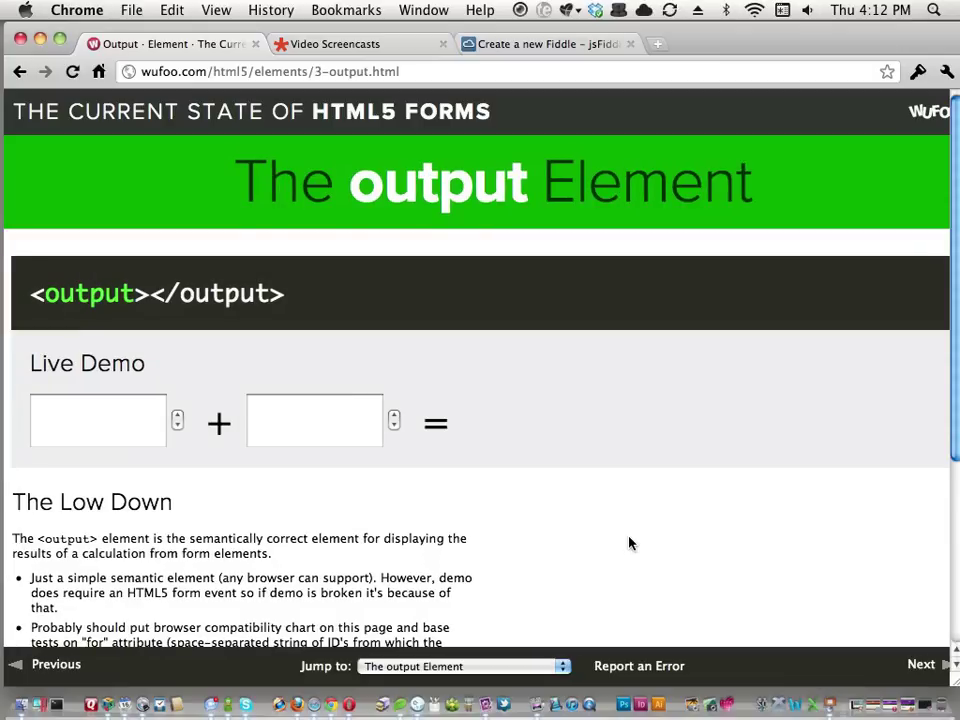
left_click_drag(120, 293, 228, 307)
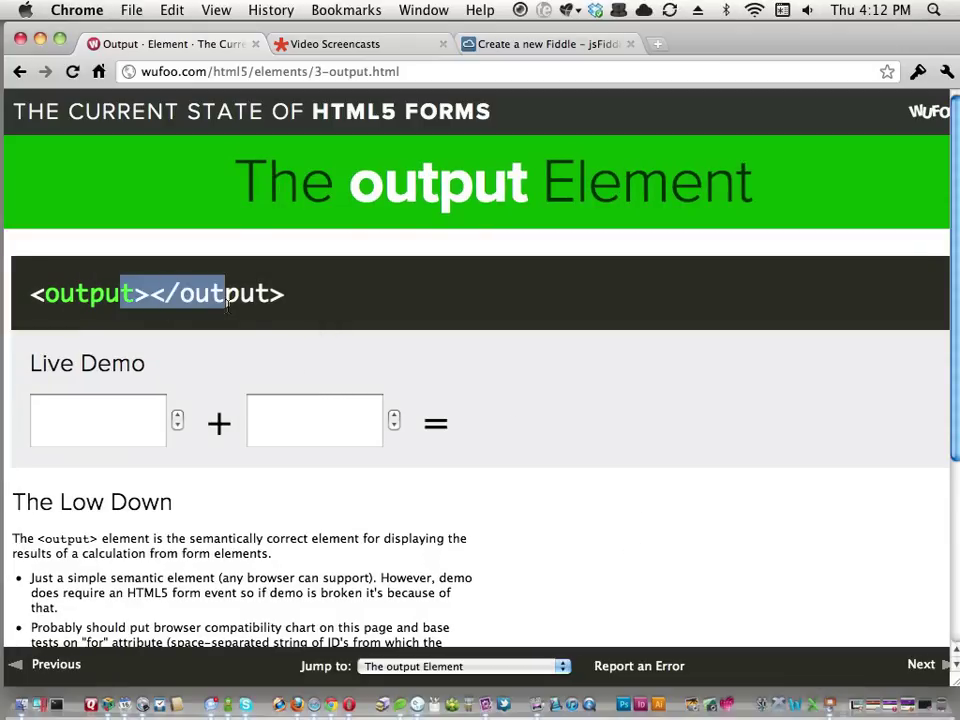
left_click(228, 307)
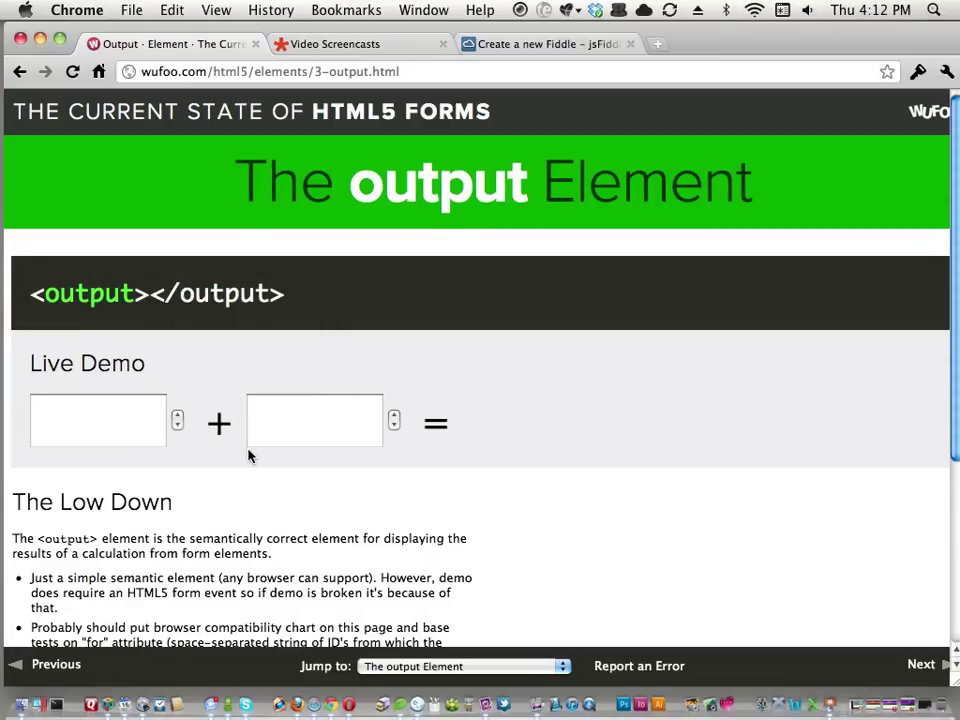
scroll(230, 500, "down", 5)
scroll(206, 553, "up", 5)
- Enter 4 and 5 in the output demo's two number fields, and step the second number up to 7 and down to 4
left_click(103, 433)
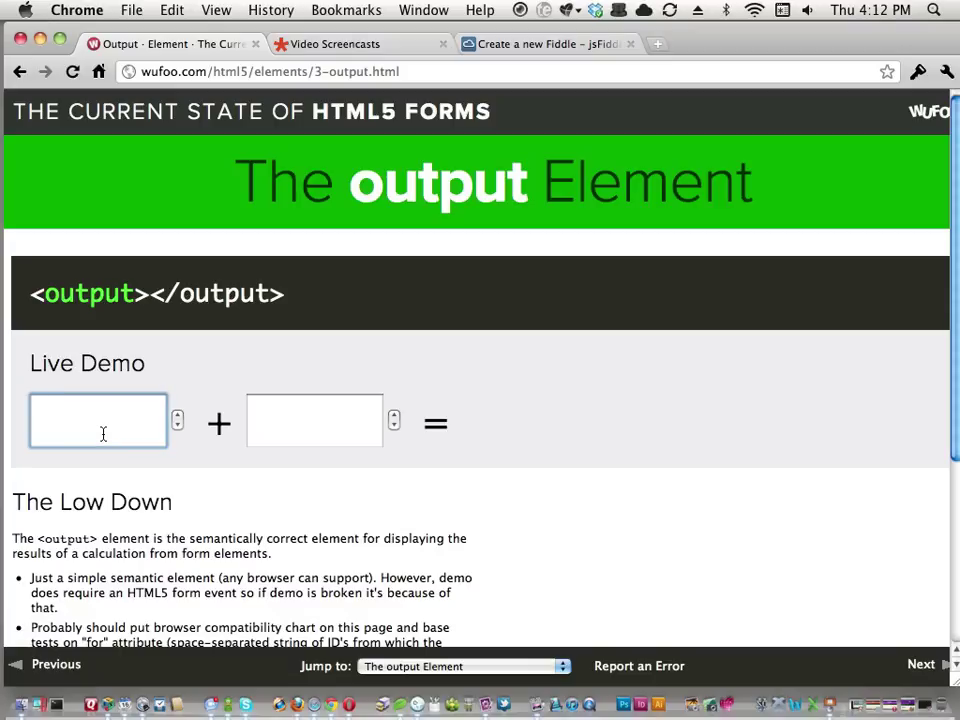
type("4")
left_click(289, 435)
type("5")
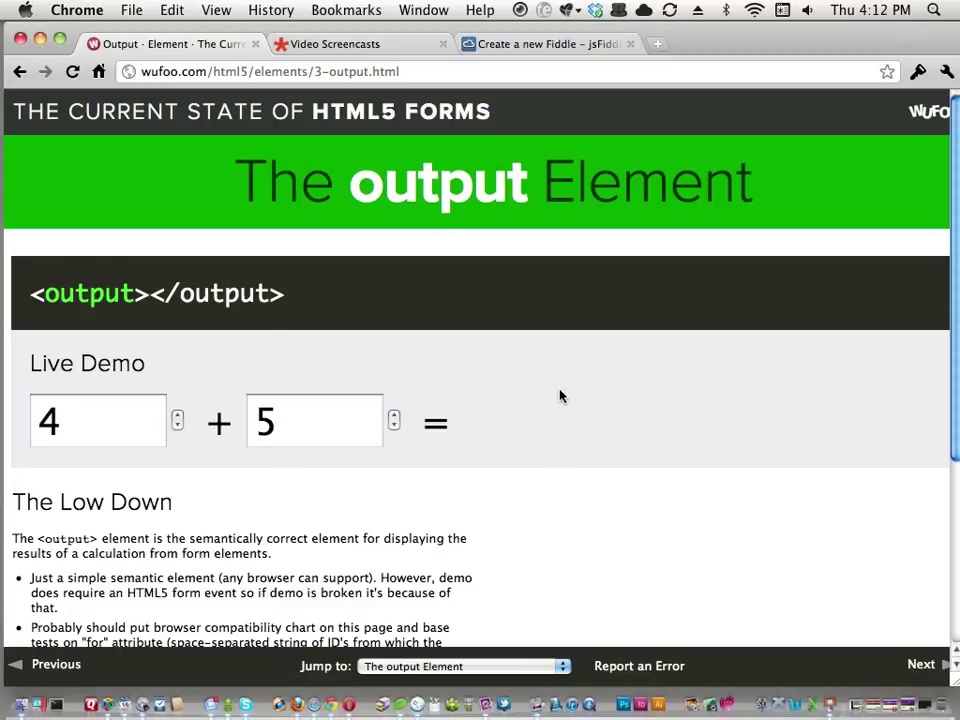
left_click(394, 415)
left_click(394, 415)
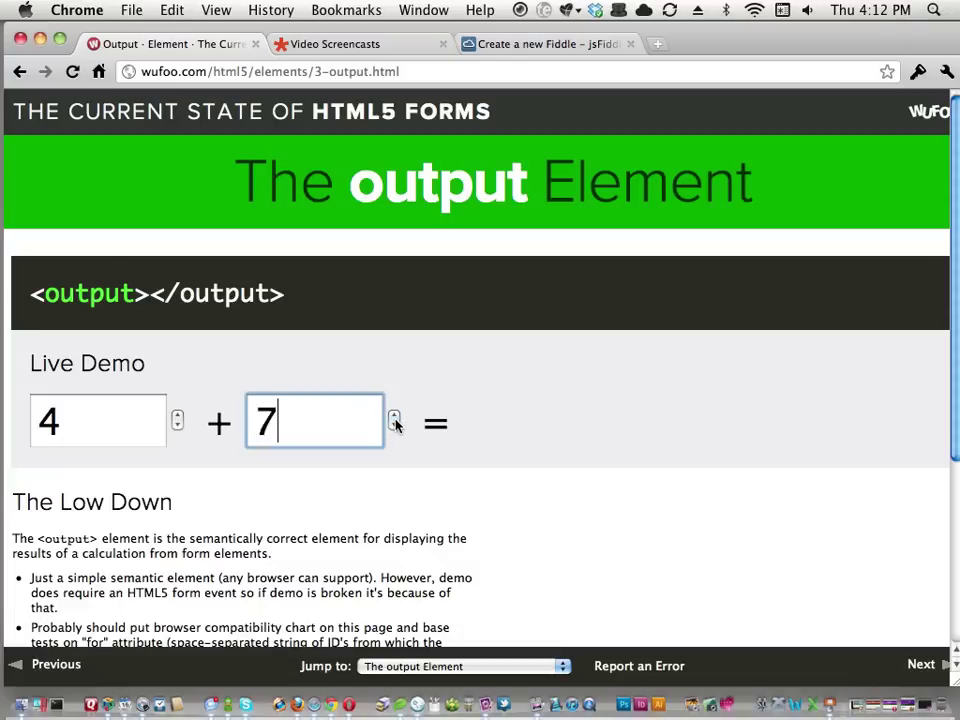
left_click(395, 425)
left_click(395, 425)
left_click(395, 425)
- Copy the output page's address, switch to Firefox 4, and load the page there
left_click(287, 80)
key("super+c")
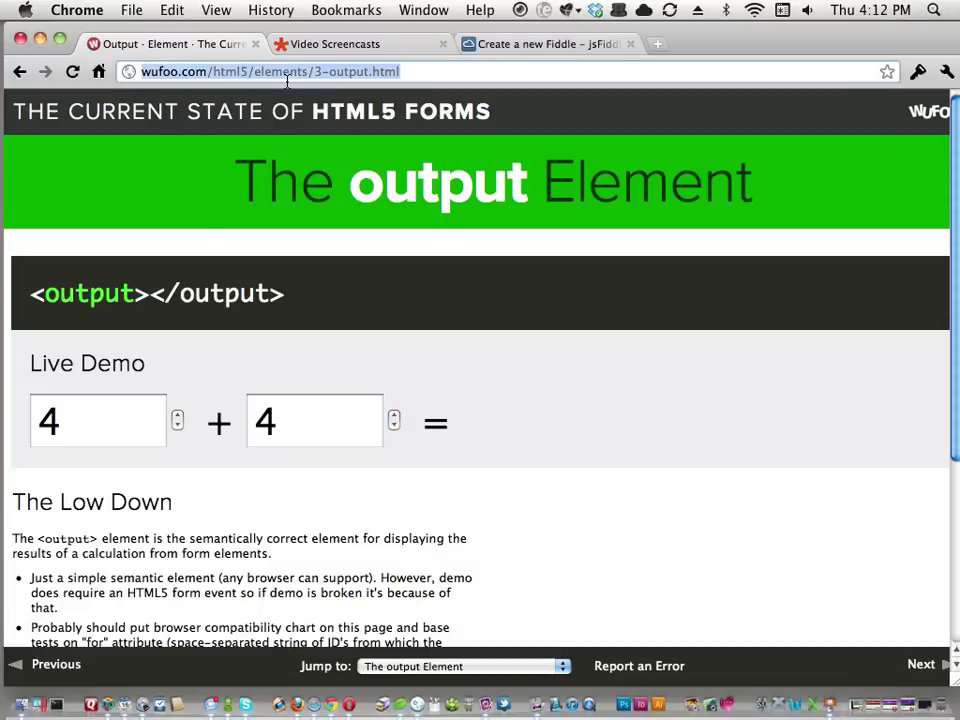
left_click(299, 704)
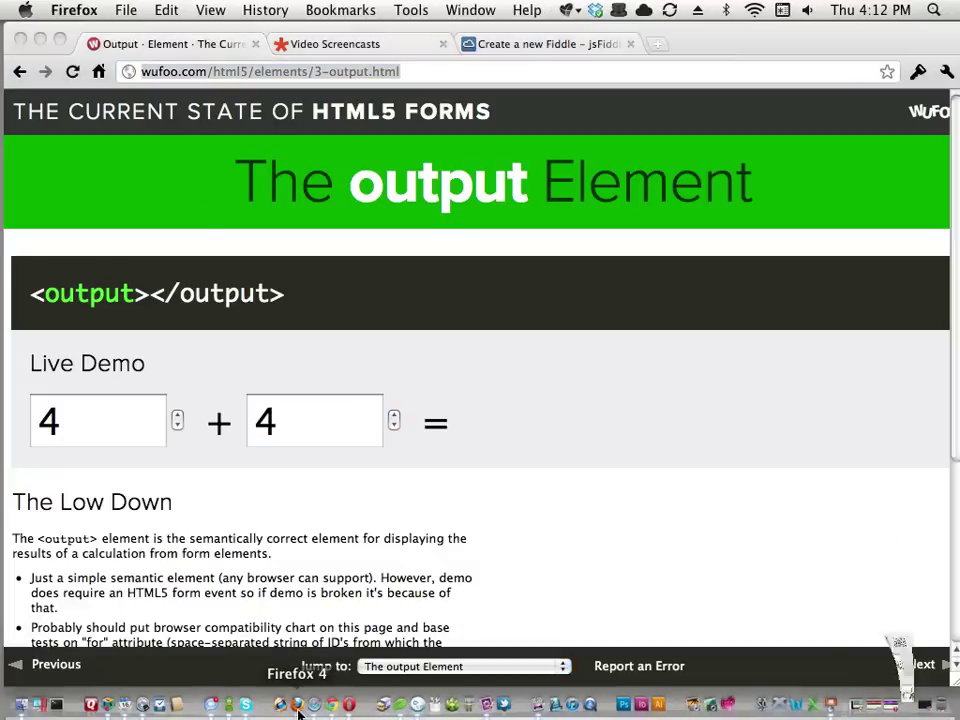
left_click(280, 83)
key("super+v")
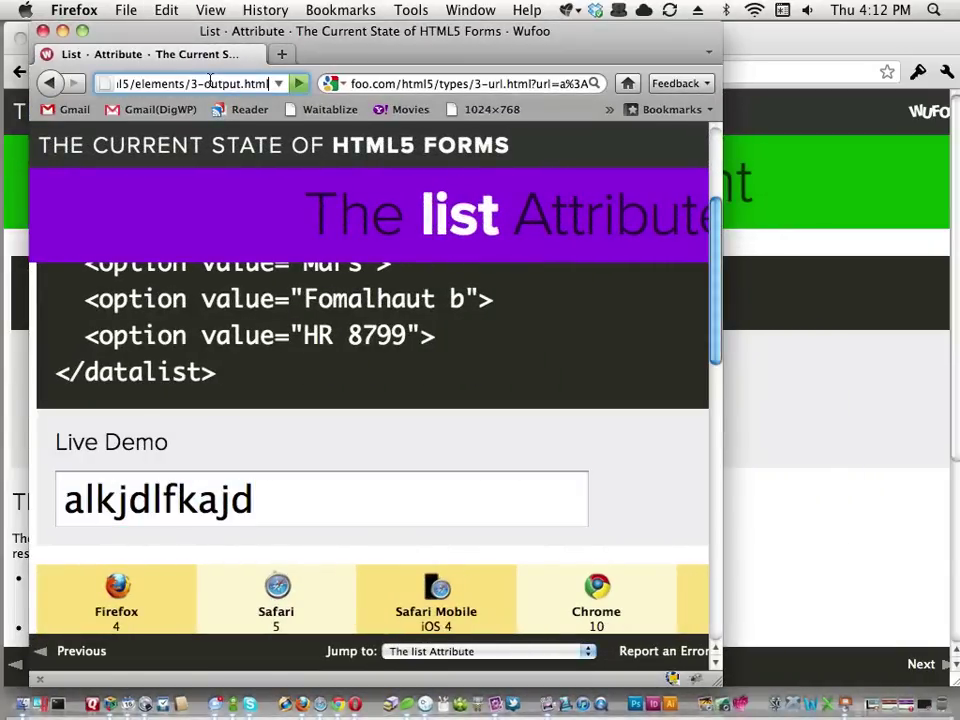
key("Return")
- Fill in 4 and 5 in the two number fields of the output demo in Firefox
left_click(152, 450)
type("4")
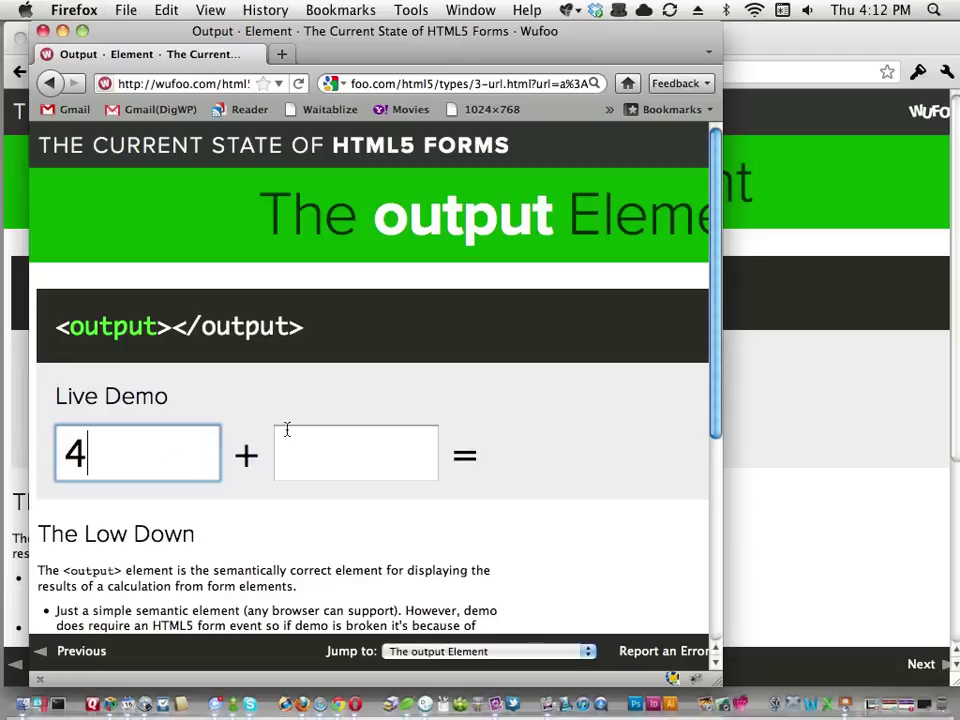
left_click(312, 432)
type("5")
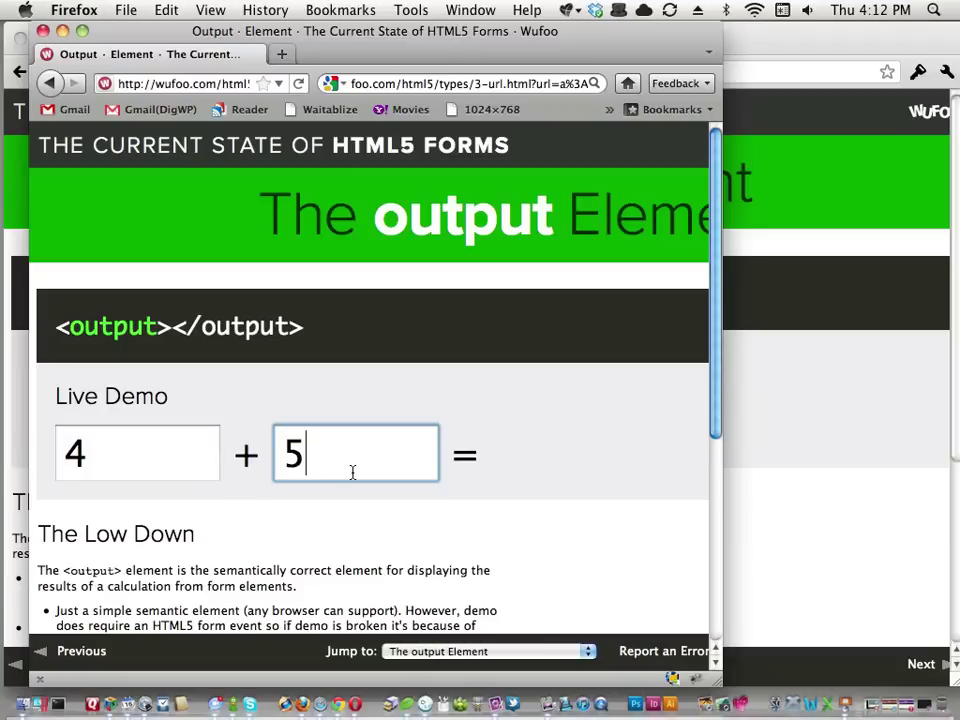
- Copy the output page's address from Firefox, close that page, switch to Safari, and load the address there
left_click(205, 83)
key("super+c")
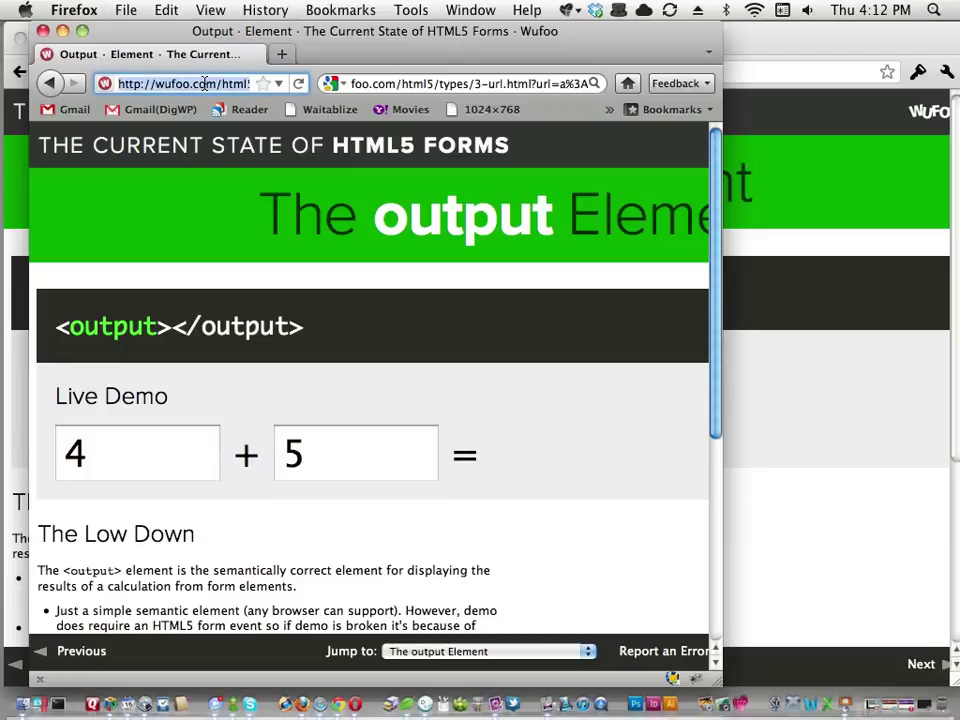
key("super+w")
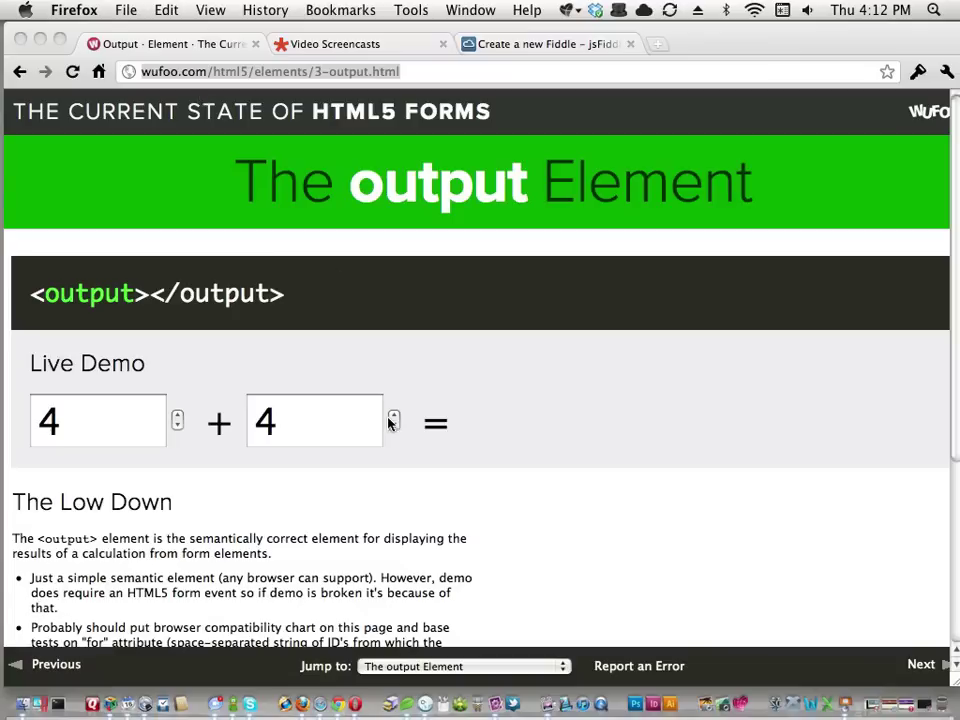
left_click(320, 705)
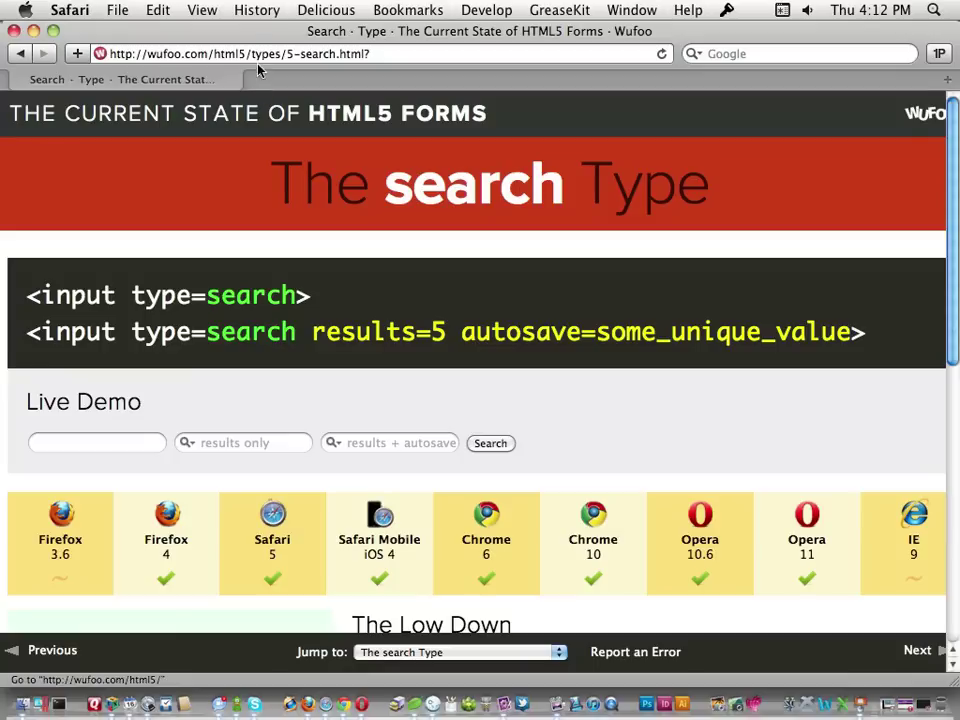
left_click(253, 53)
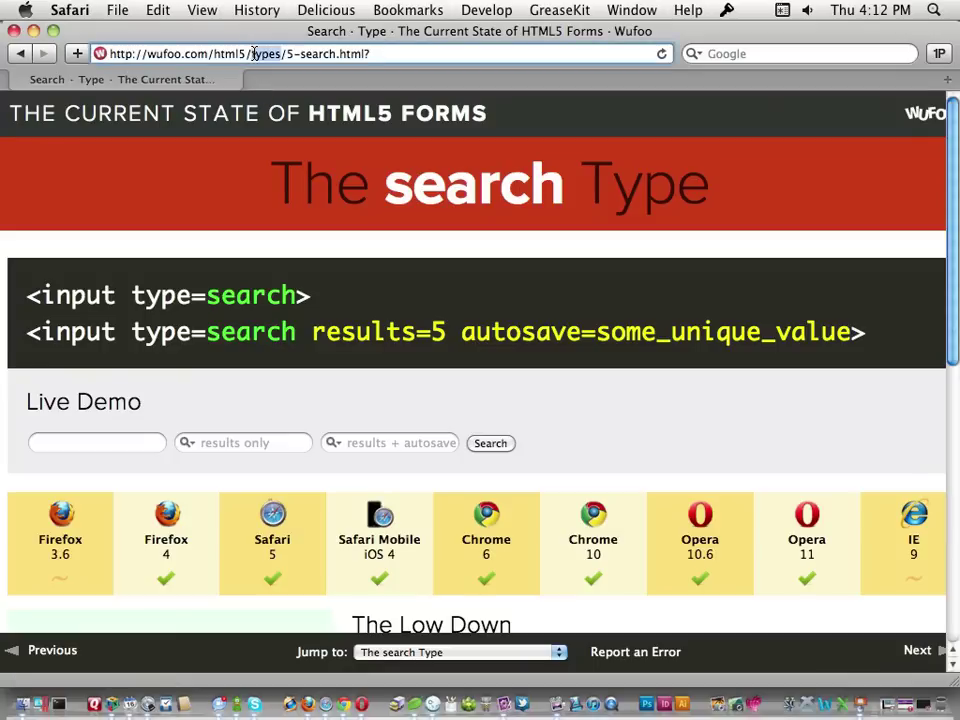
key("super+v")
key("Return")
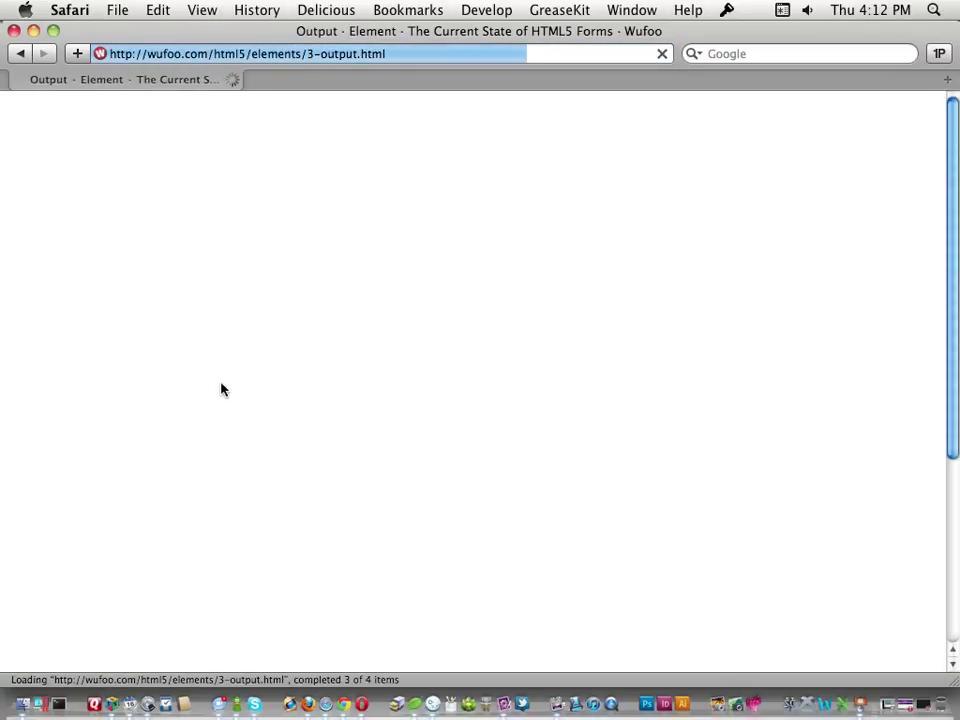
- Enter 4 and 5 in the output demo's two number fields, and step the first number down and back up to 4
left_click(144, 422)
type("4")
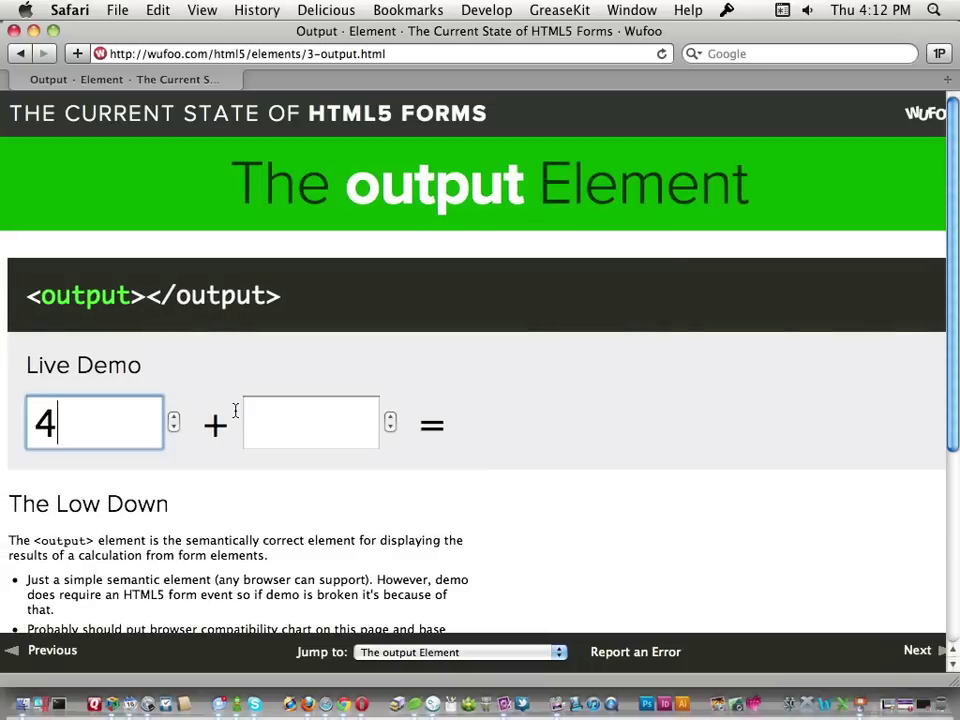
key("Tab")
type("5")
left_click_drag(308, 388, 283, 439)
left_click(179, 434)
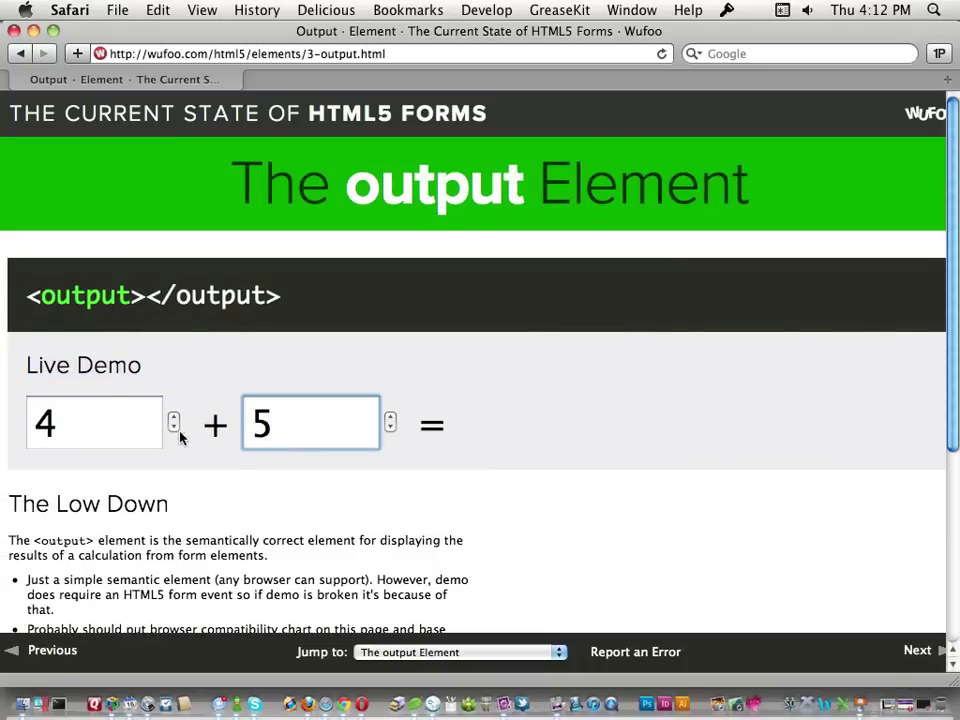
triple_click(174, 428)
left_click(174, 419)
double_click(174, 419)
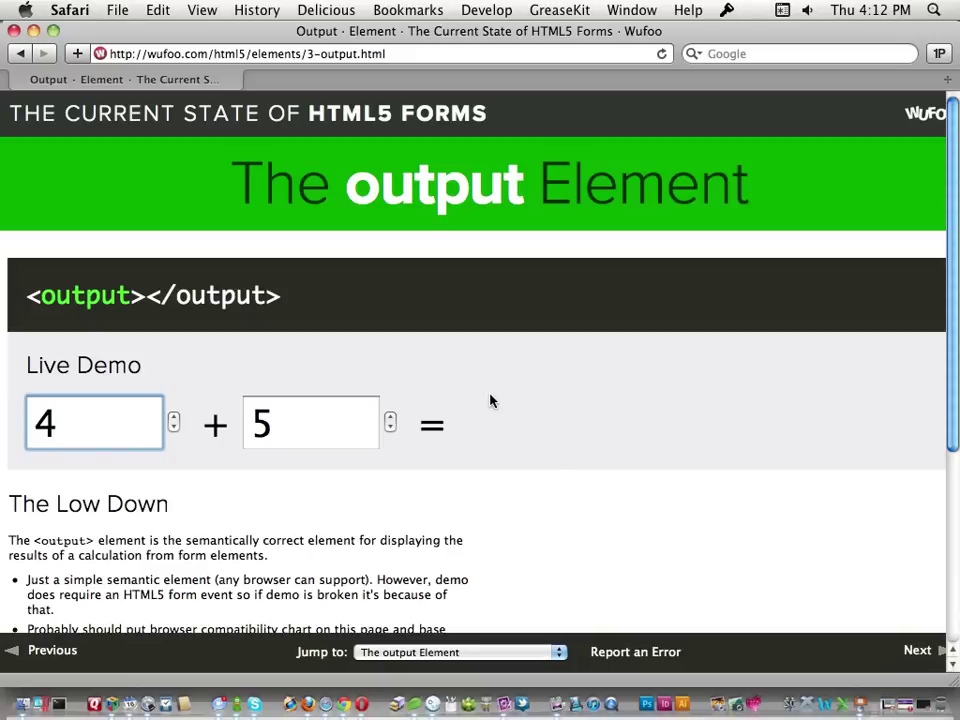
- Inspect the output page's markup in Web Inspector and move the inspector window so its code is fully in view
left_click_drag(491, 399, 517, 384)
left_click(332, 442)
right_click(332, 442)
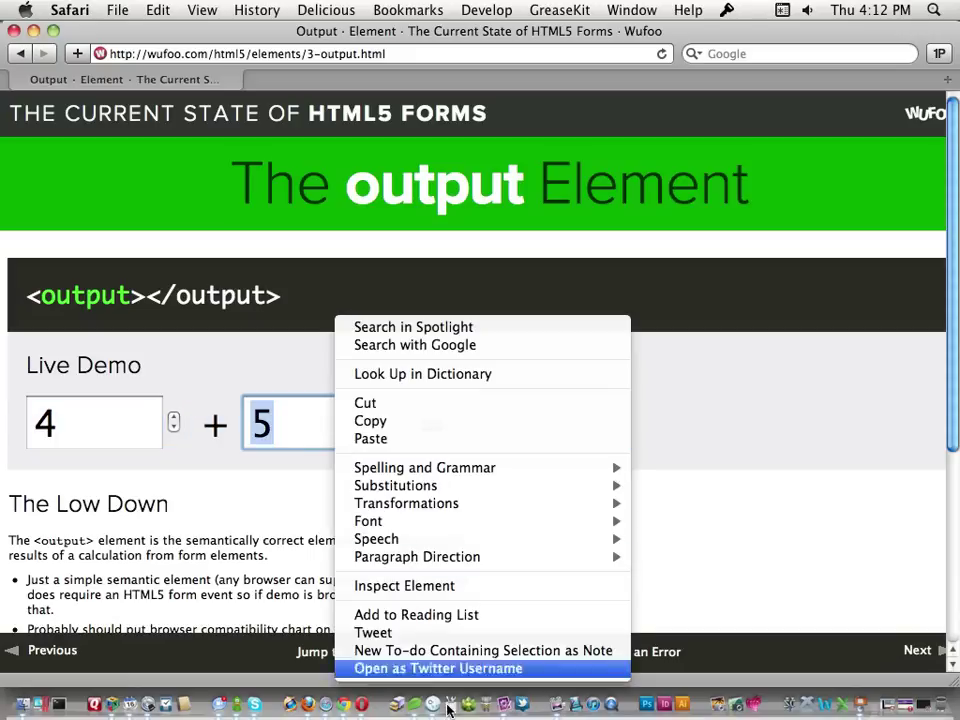
left_click(412, 588)
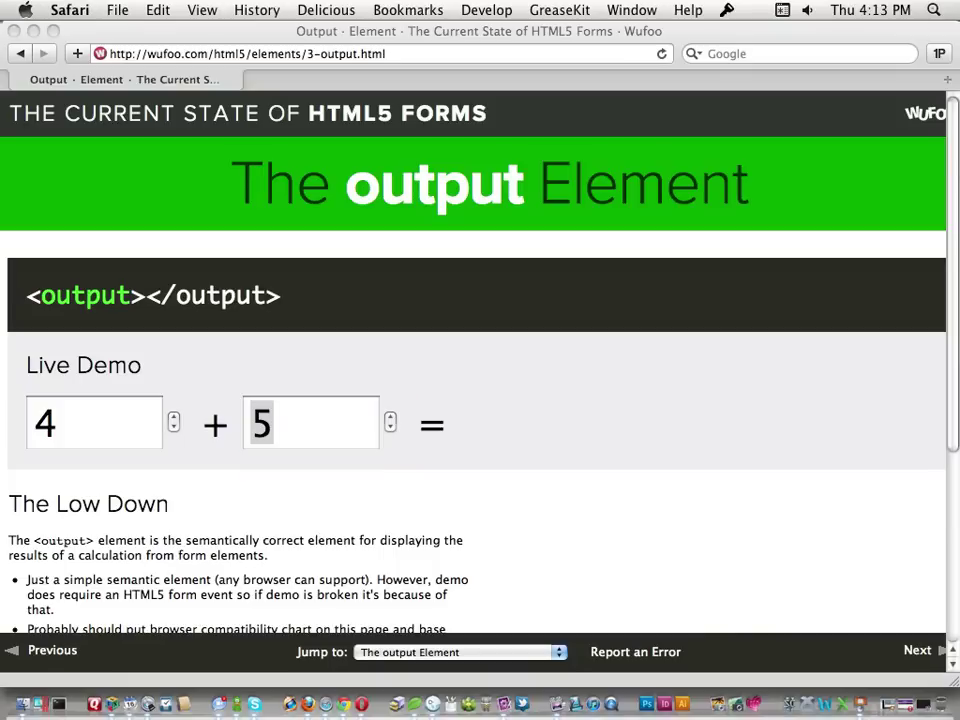
left_click(630, 217)
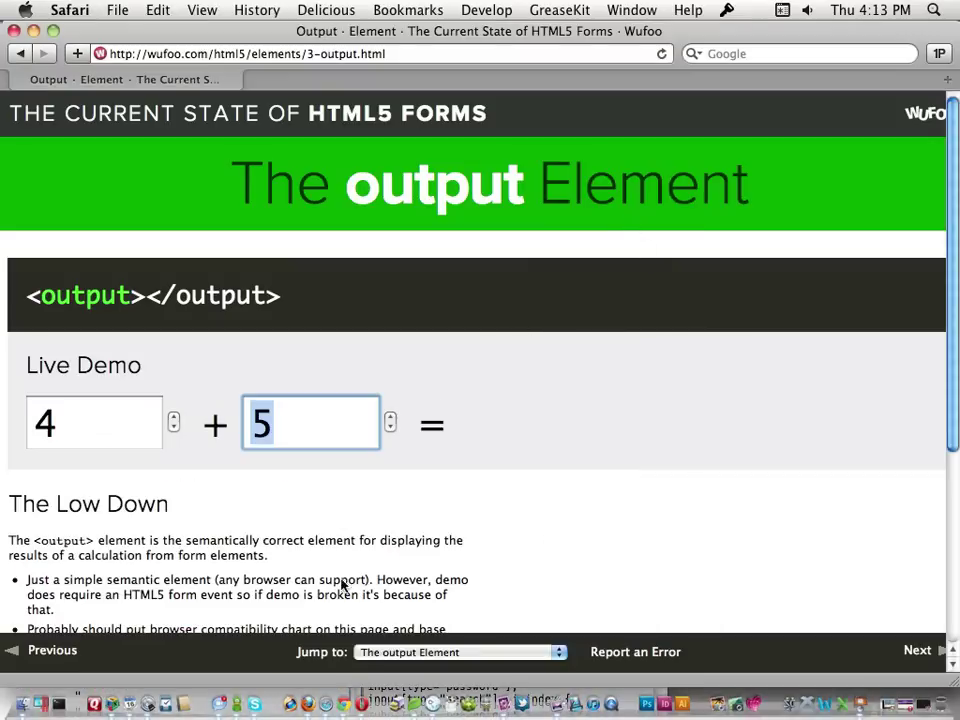
right_click(711, 500)
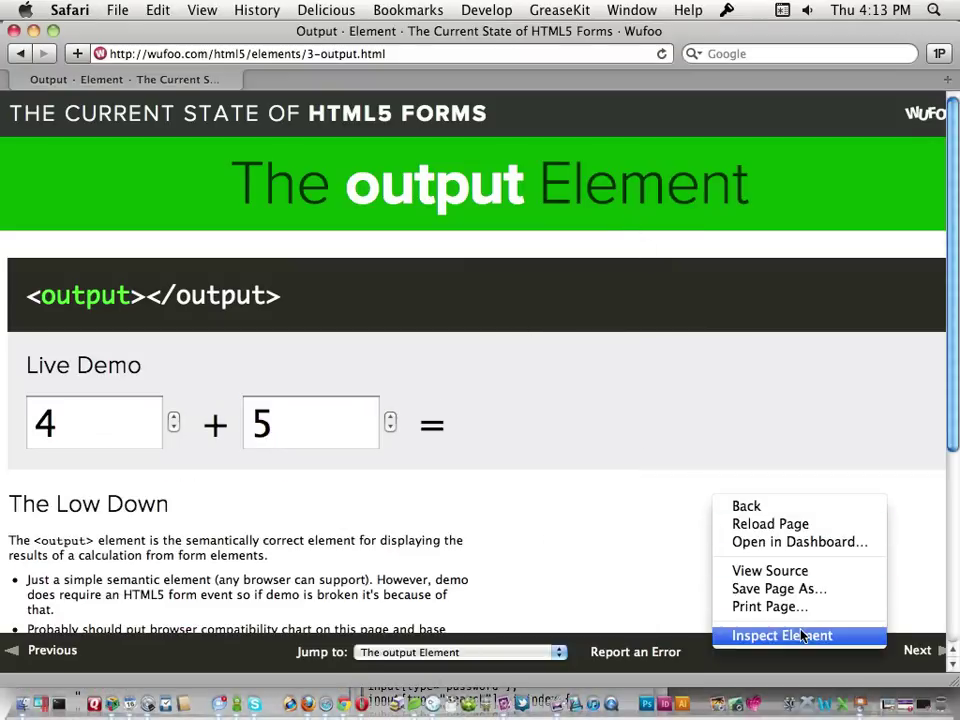
left_click(790, 635)
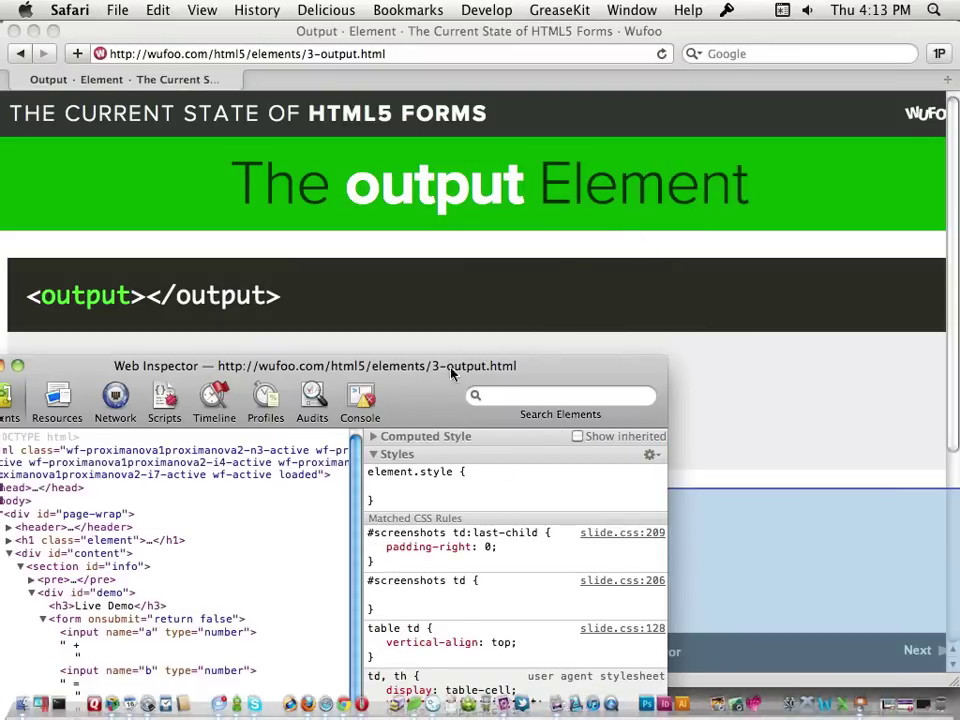
left_click_drag(452, 373, 688, 148)
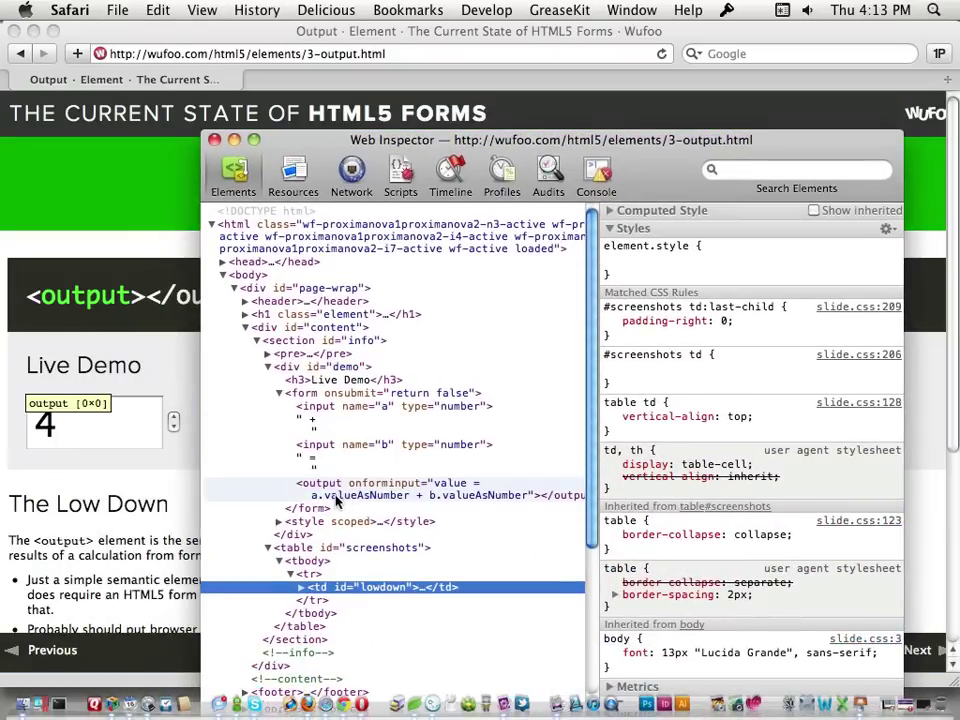
- Examine the output element's onforminput code and its enclosing form in Web Inspector, and return to the page
left_click(383, 496)
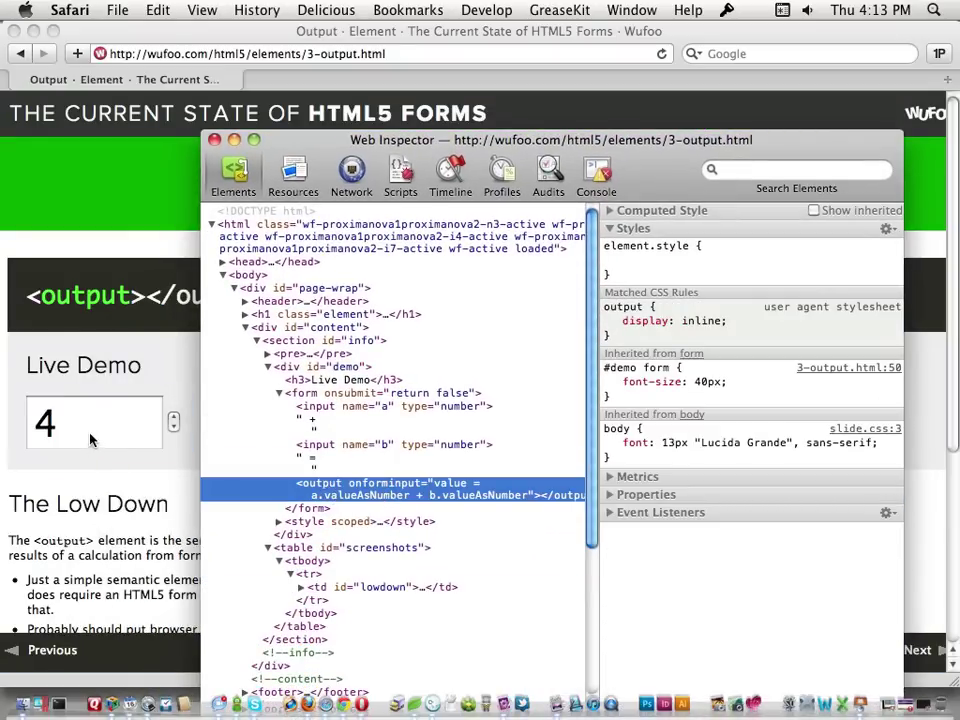
left_click(293, 392)
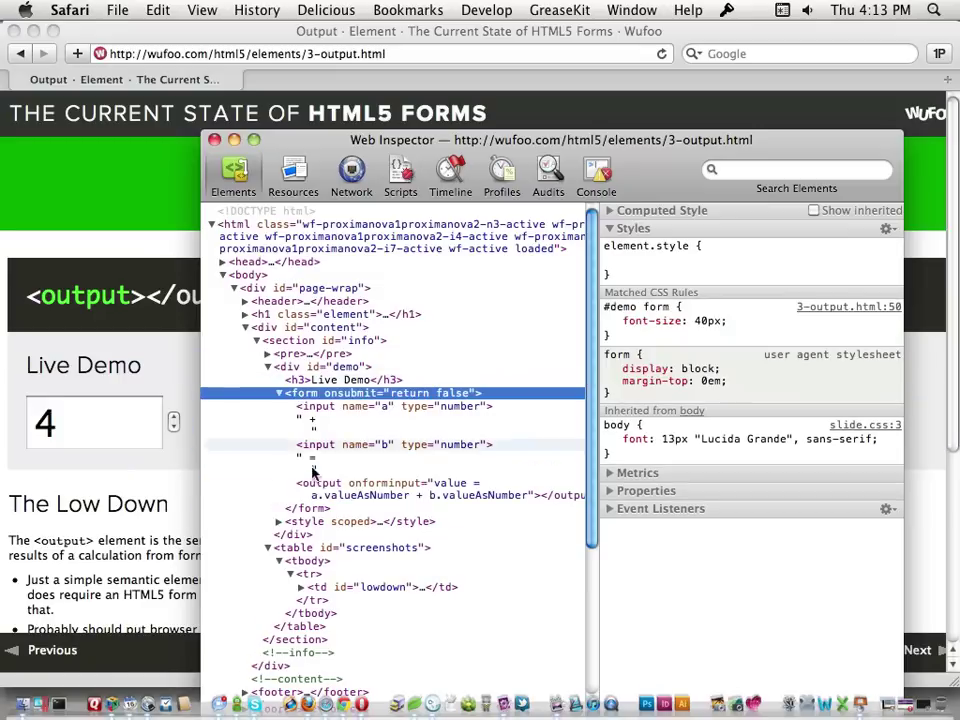
left_click(440, 490)
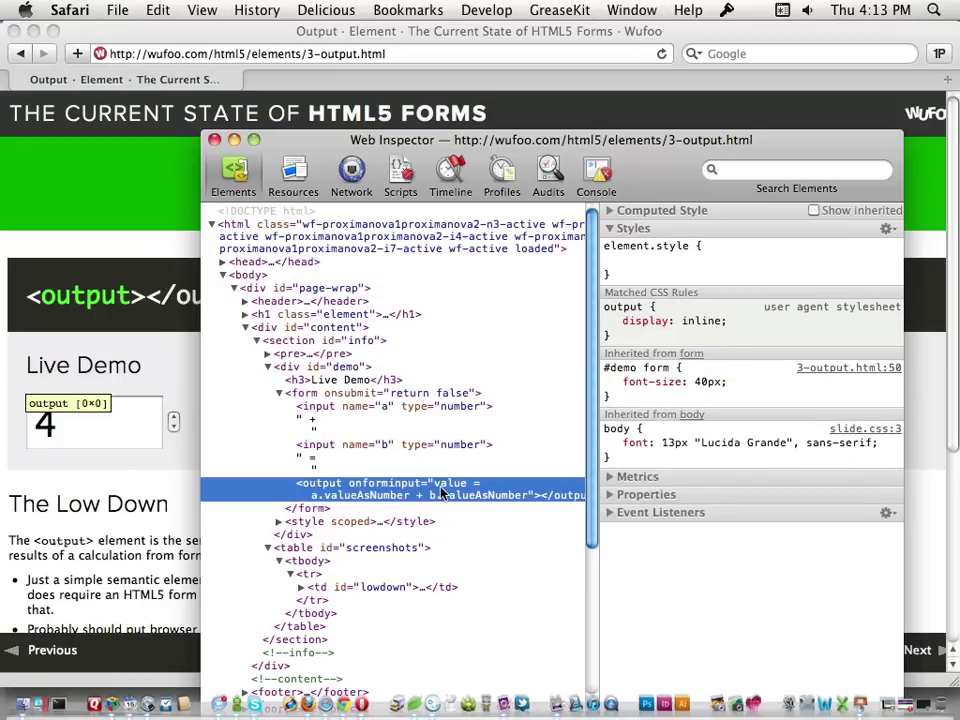
key("super+alt+i")
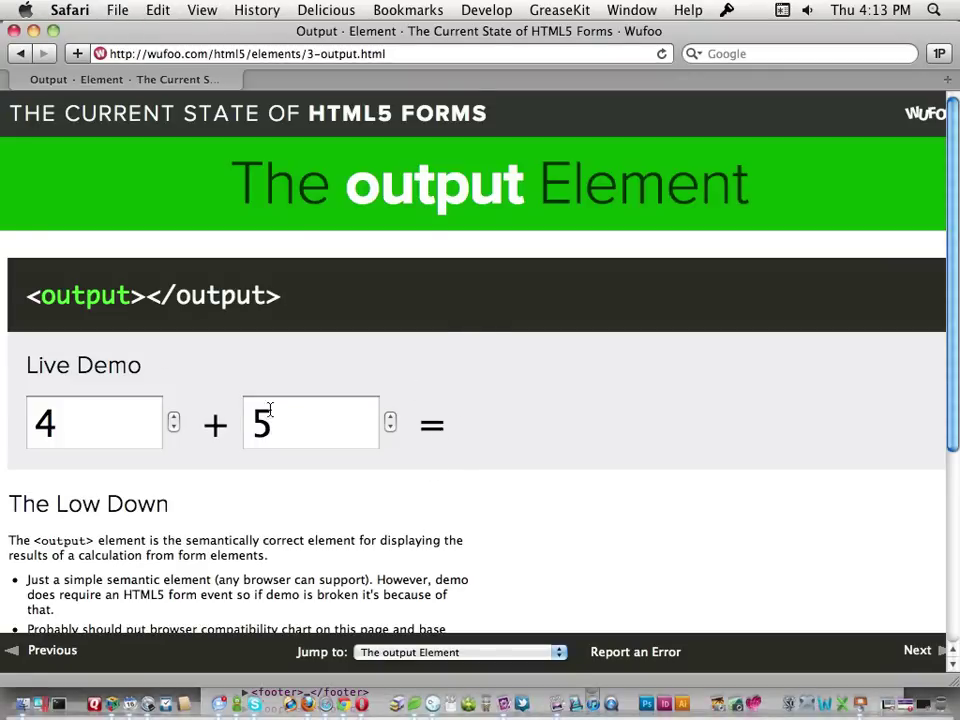
left_click(178, 436)
left_click(302, 437)
left_click_drag(302, 437, 300, 401)
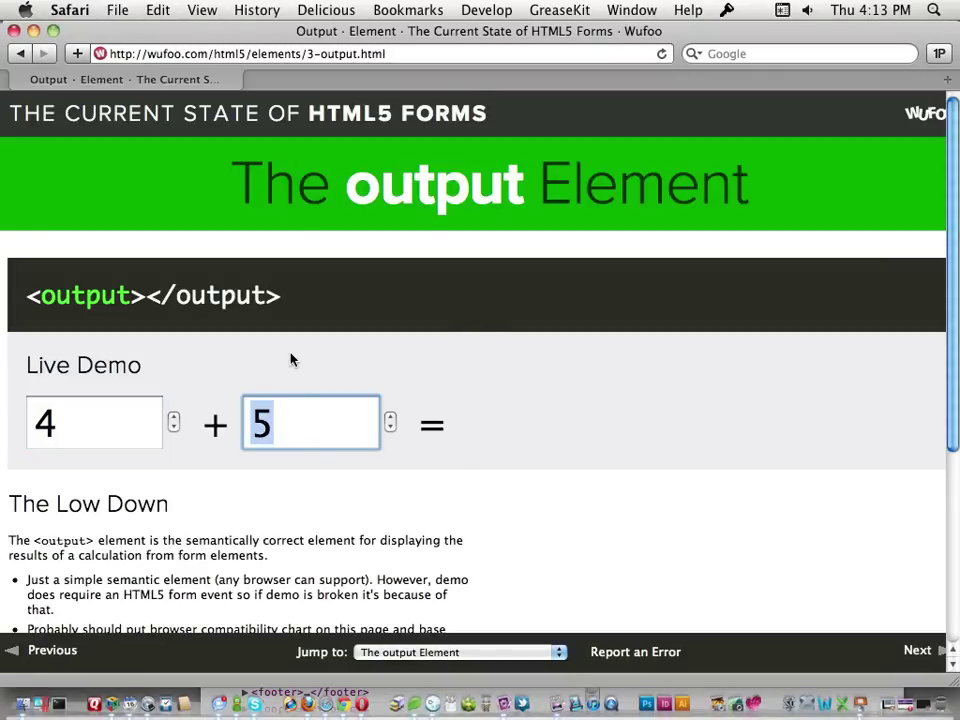
left_click(291, 360)
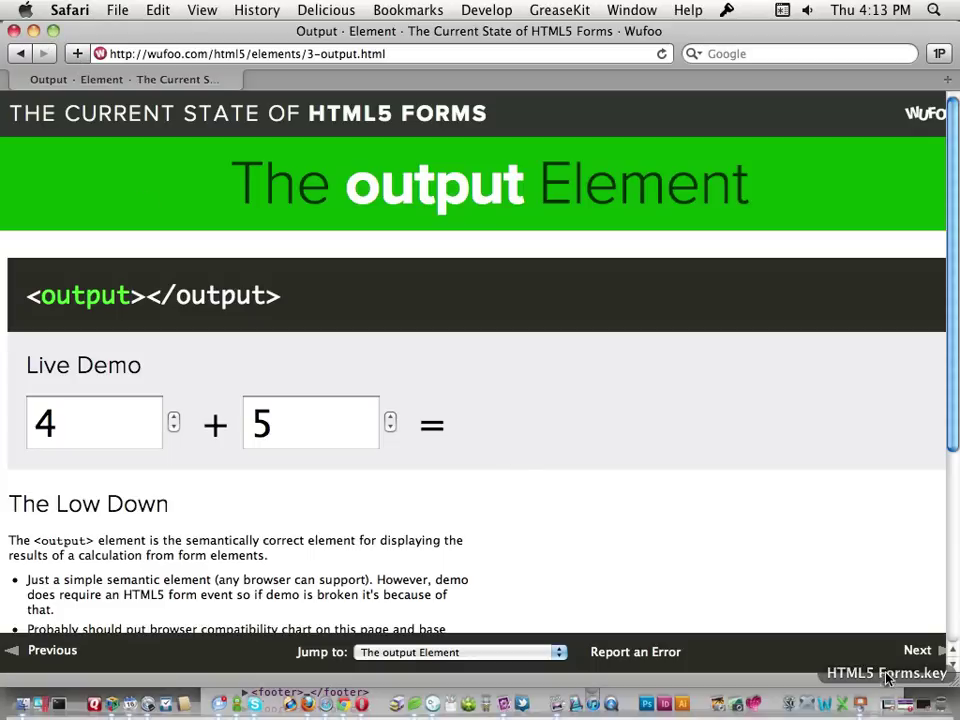
- Open the keygen element page, highlight its title, and look over the browser support and notes
left_click(915, 652)
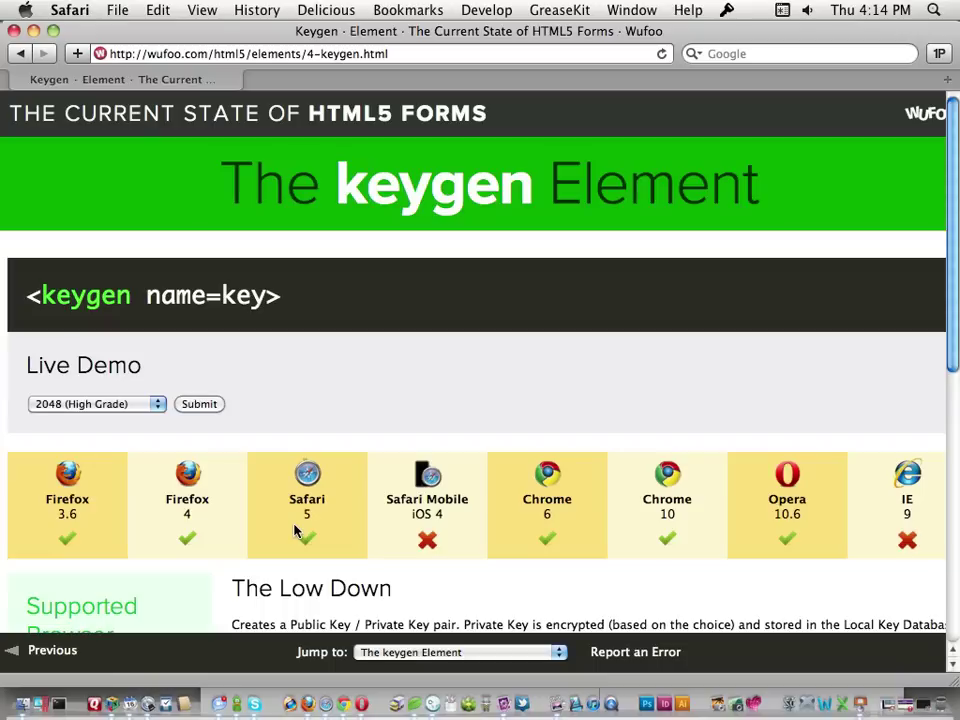
left_click_drag(222, 195, 632, 180)
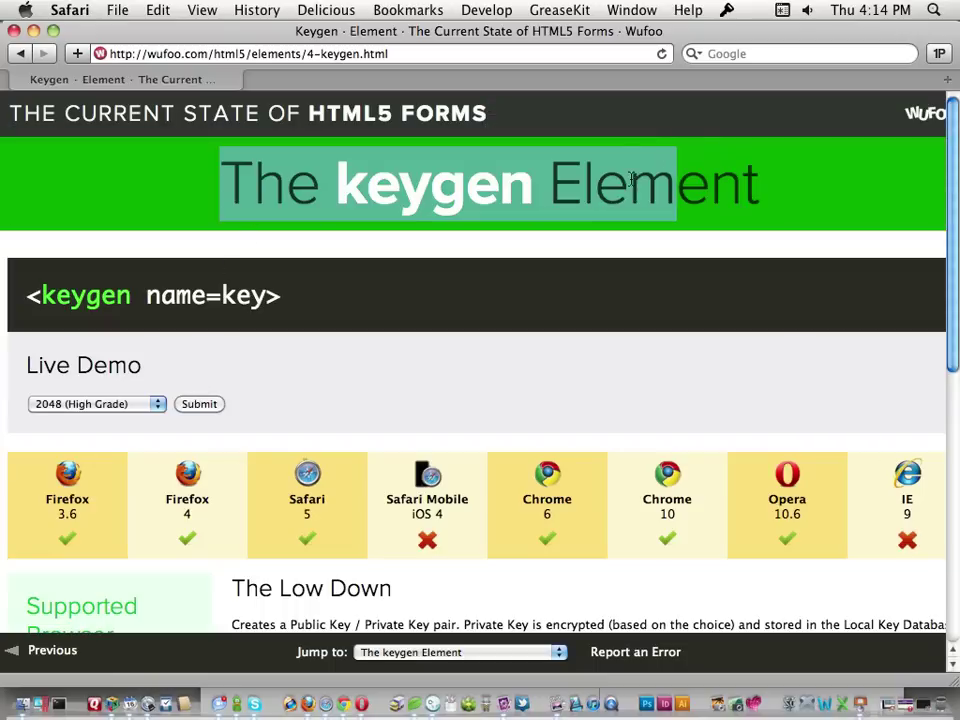
left_click(632, 180)
left_click_drag(814, 199, 185, 150)
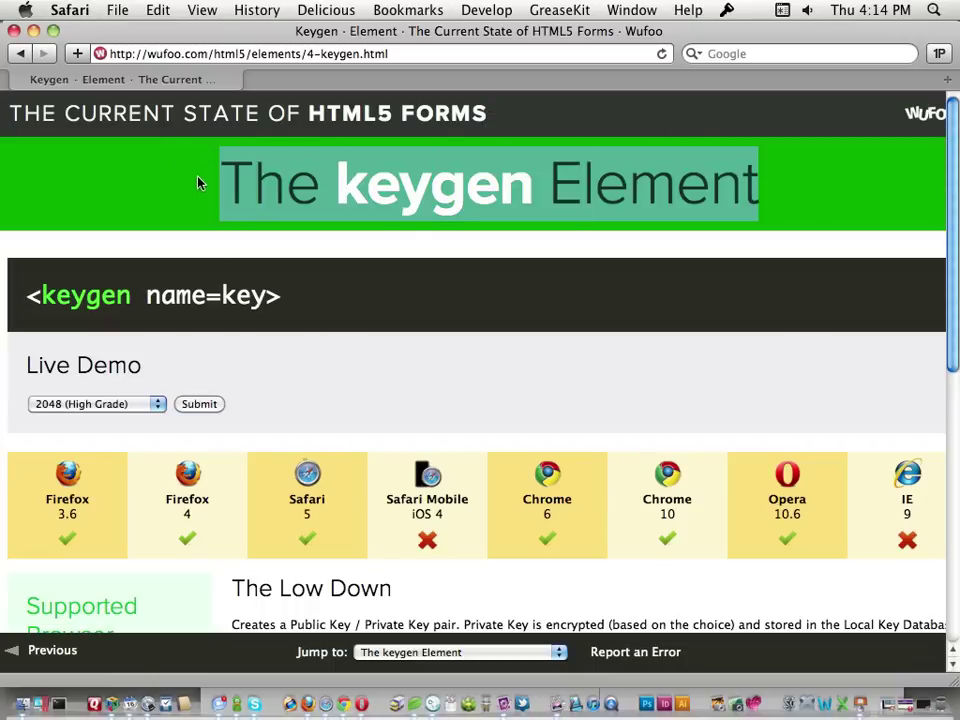
left_click(198, 183)
scroll(198, 183, "down", 8)
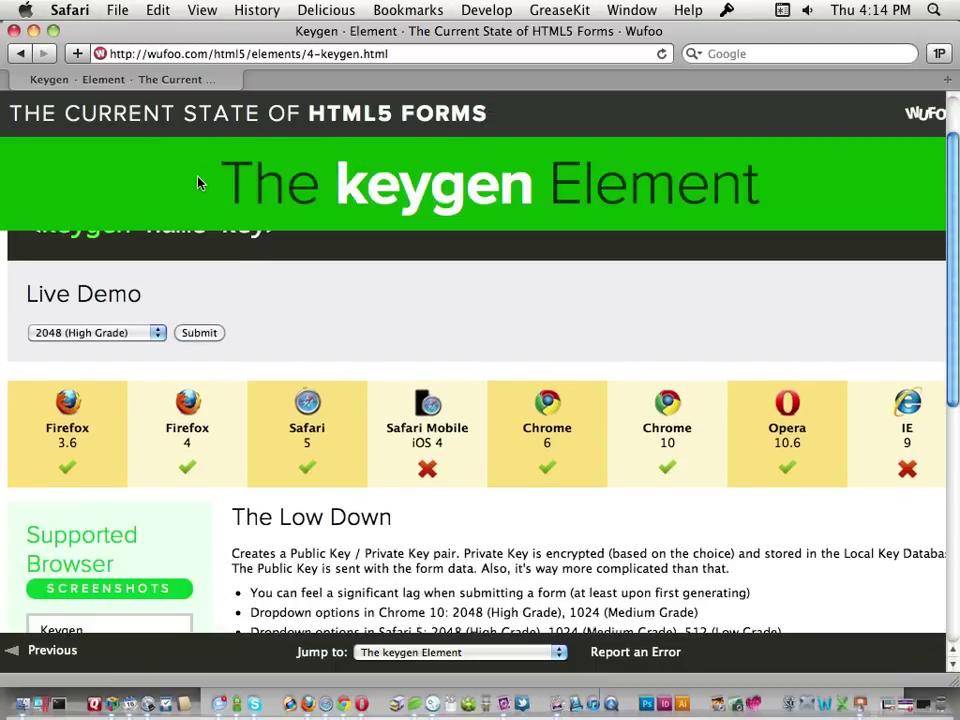
scroll(198, 183, "up", 8)
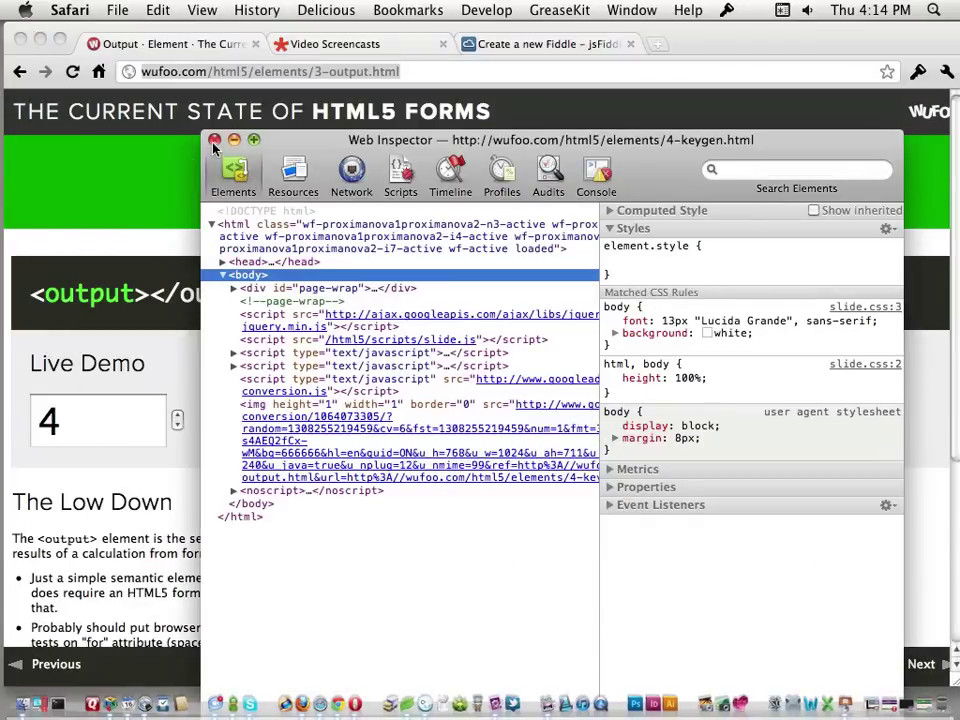
- Close the leftover Web Inspector window and the Opera window showing the maxlength attribute page
left_click(215, 133)
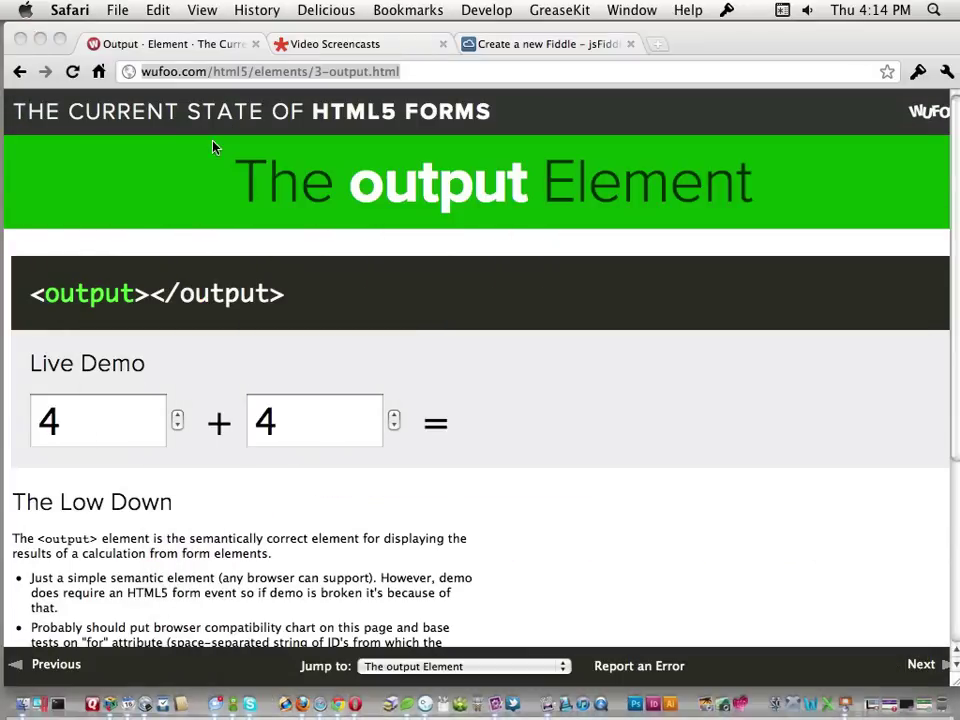
left_click(157, 172)
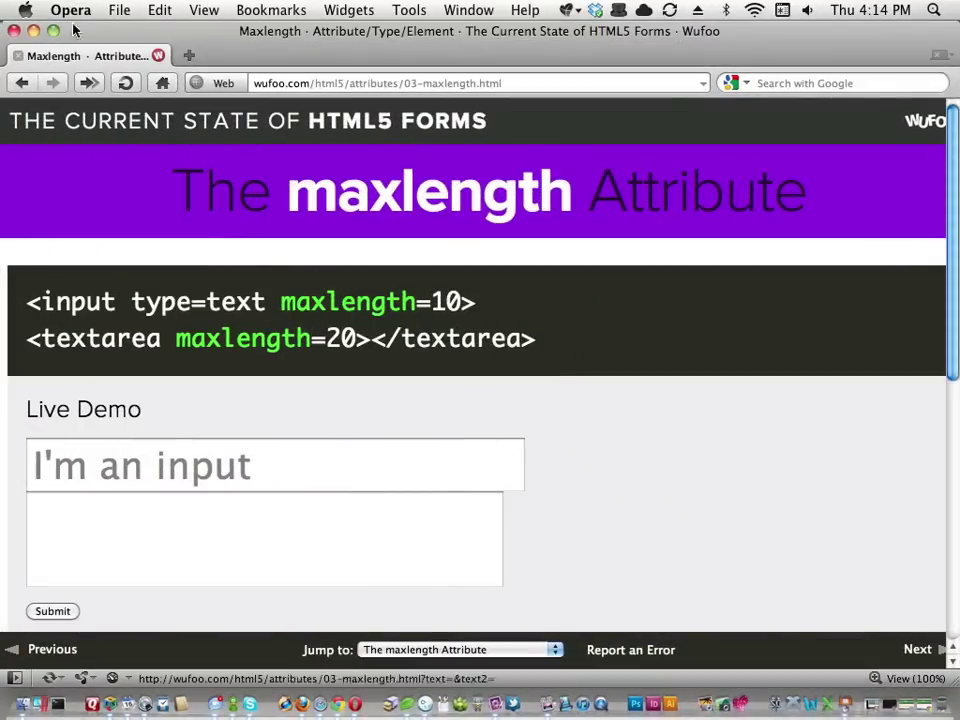
left_click(14, 31)
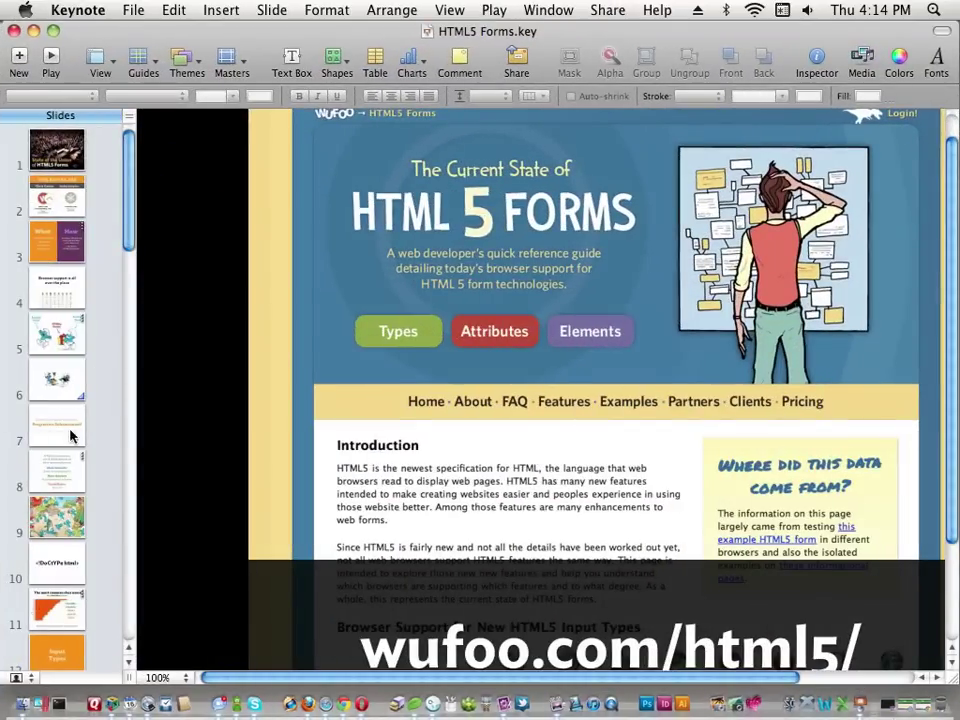
- Select slide 16 of the HTML5 Forms presentation in Keynote and start the slideshow from it
scroll(75, 435, "down", 2)
scroll(75, 435, "down", 10)
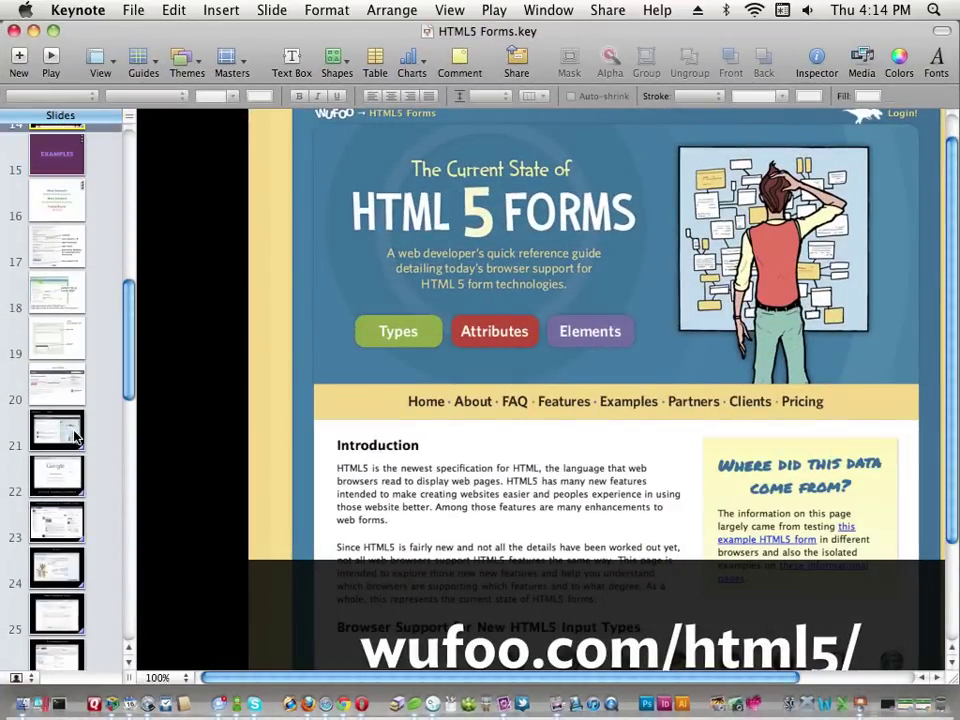
left_click(62, 195)
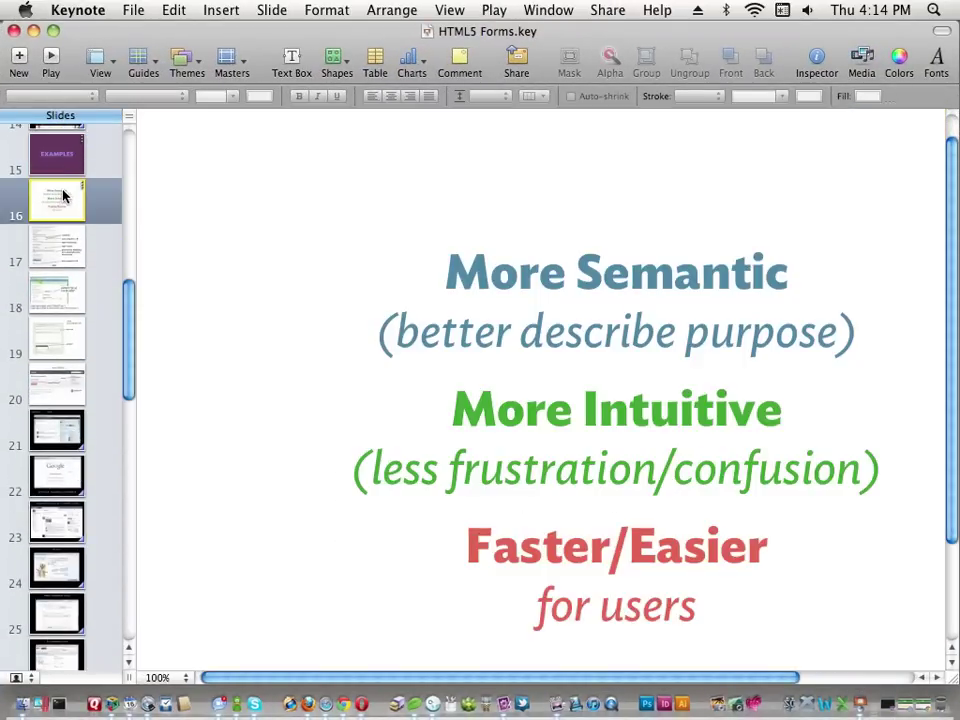
left_click(53, 63)
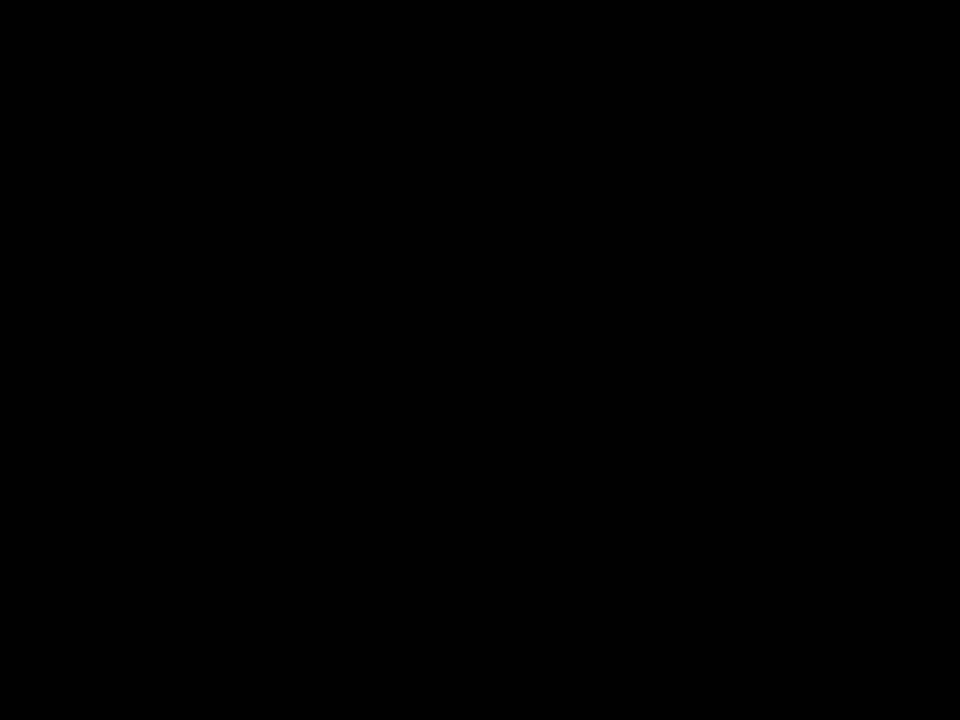